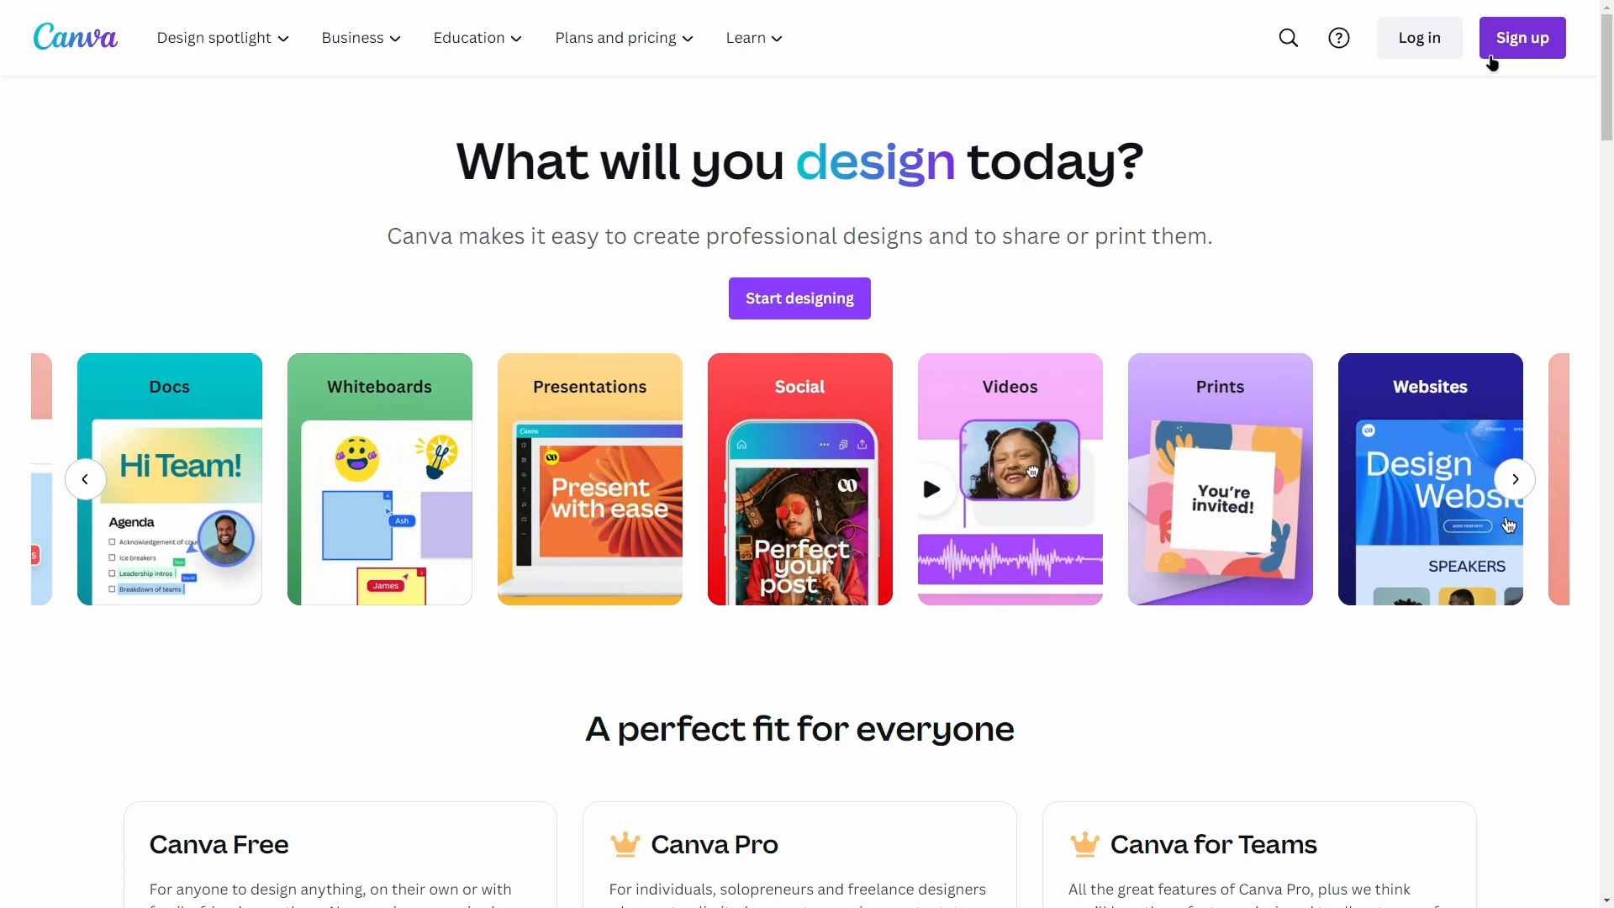
Step: Sign up for an account for Personal use, declining the Pro trial and the marketing messages
{"action": "left_click", "coordinate": [1494, 52]}
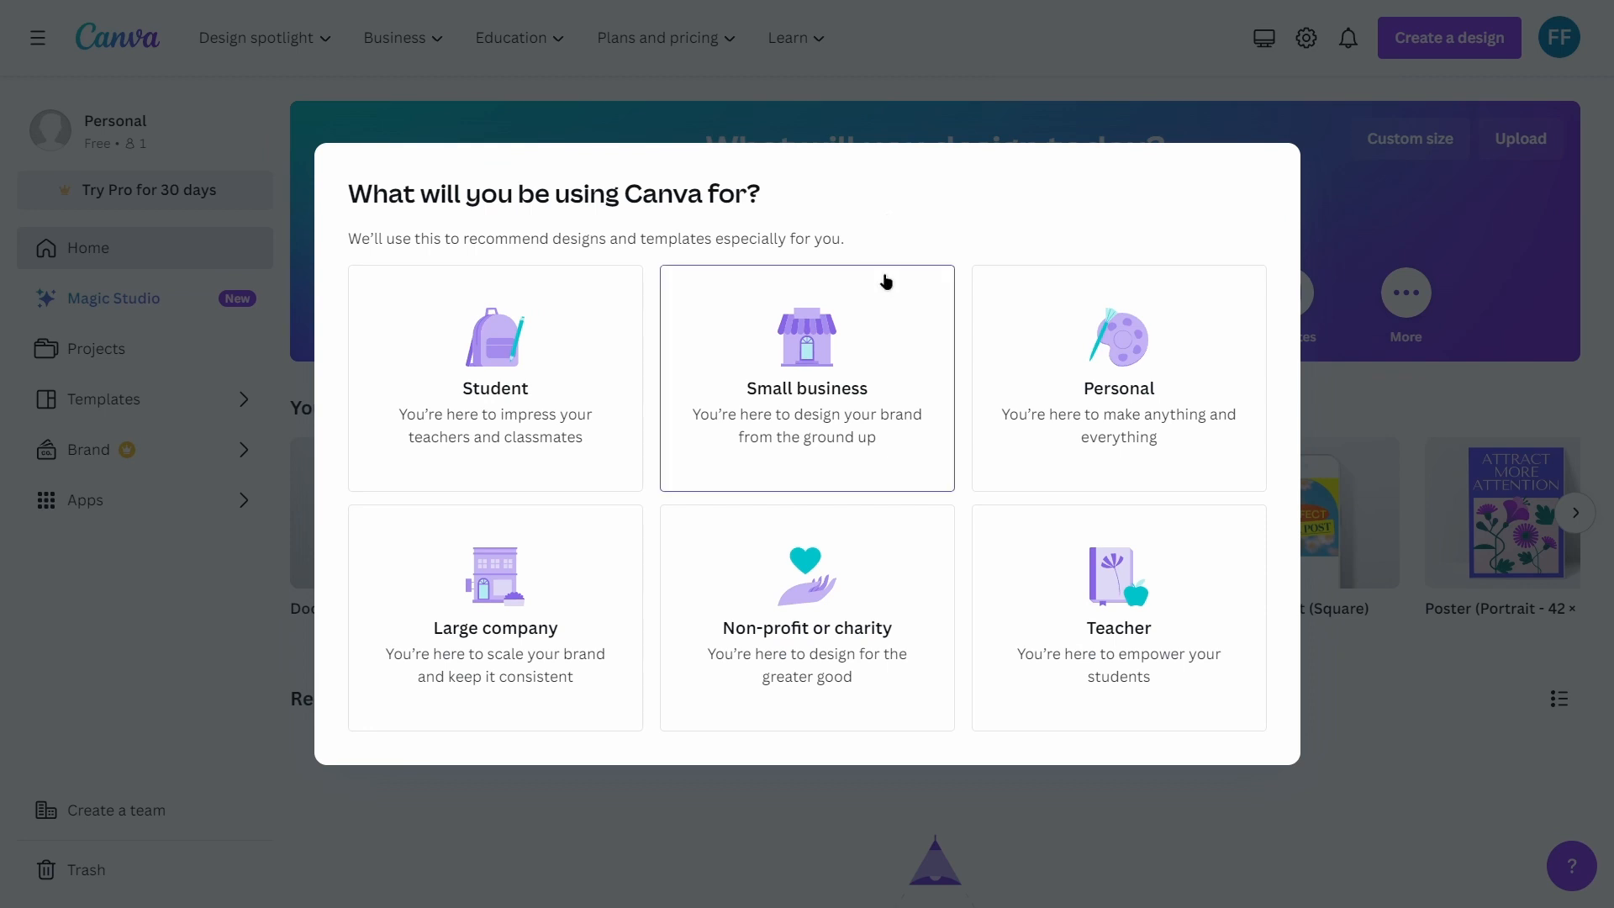
{"action": "left_click", "coordinate": [1031, 330]}
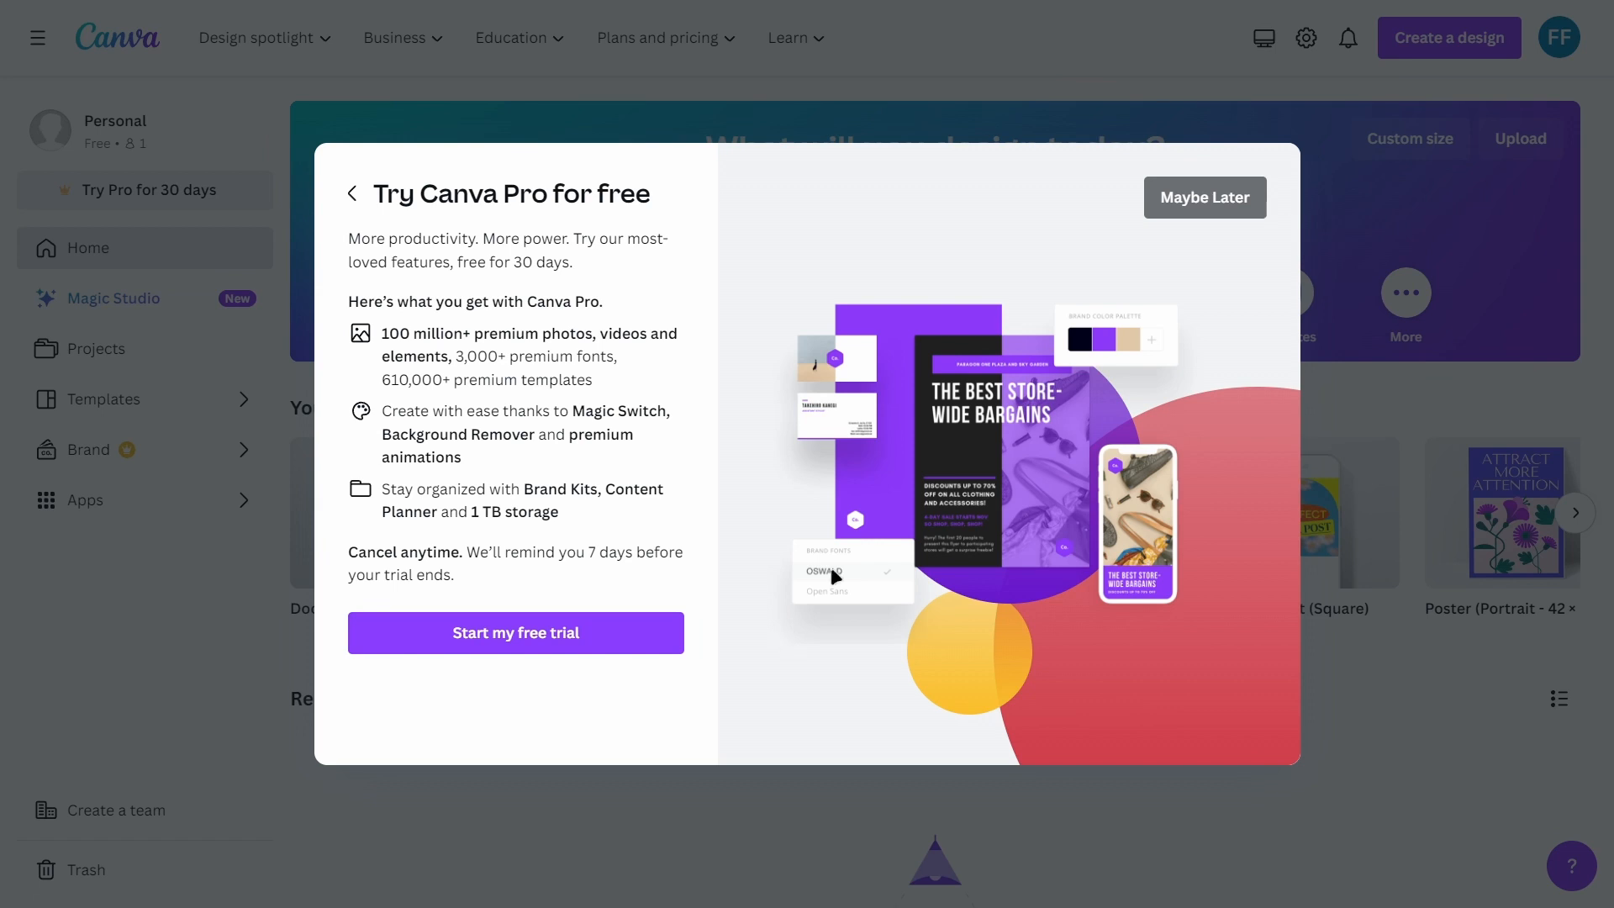
{"action": "left_click", "coordinate": [1167, 214]}
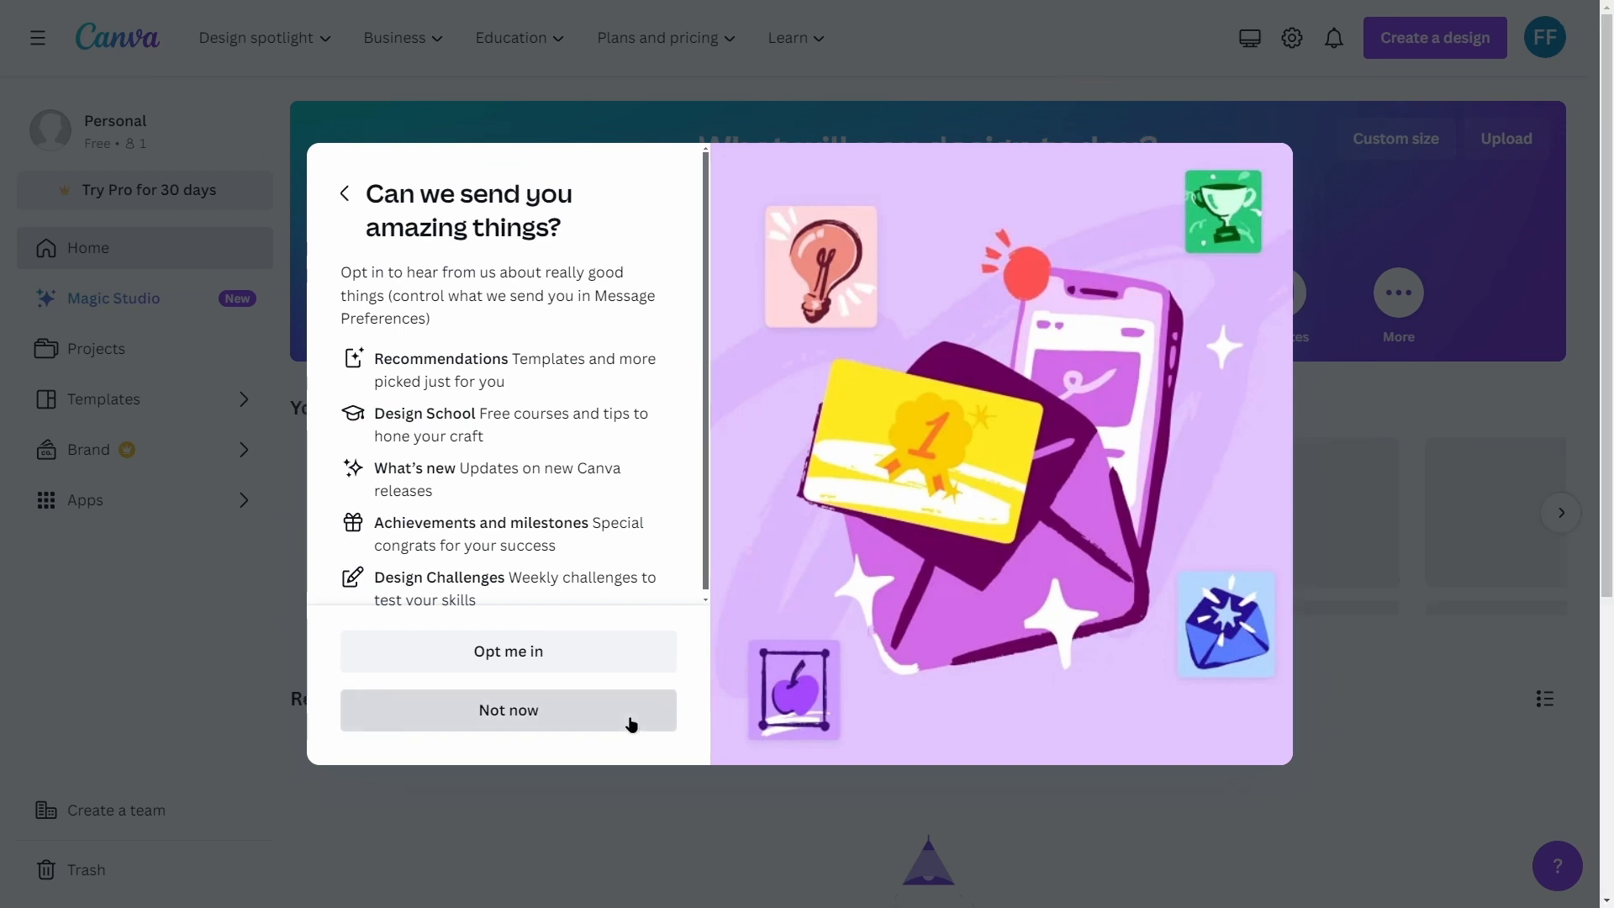
{"action": "left_click", "coordinate": [630, 722]}
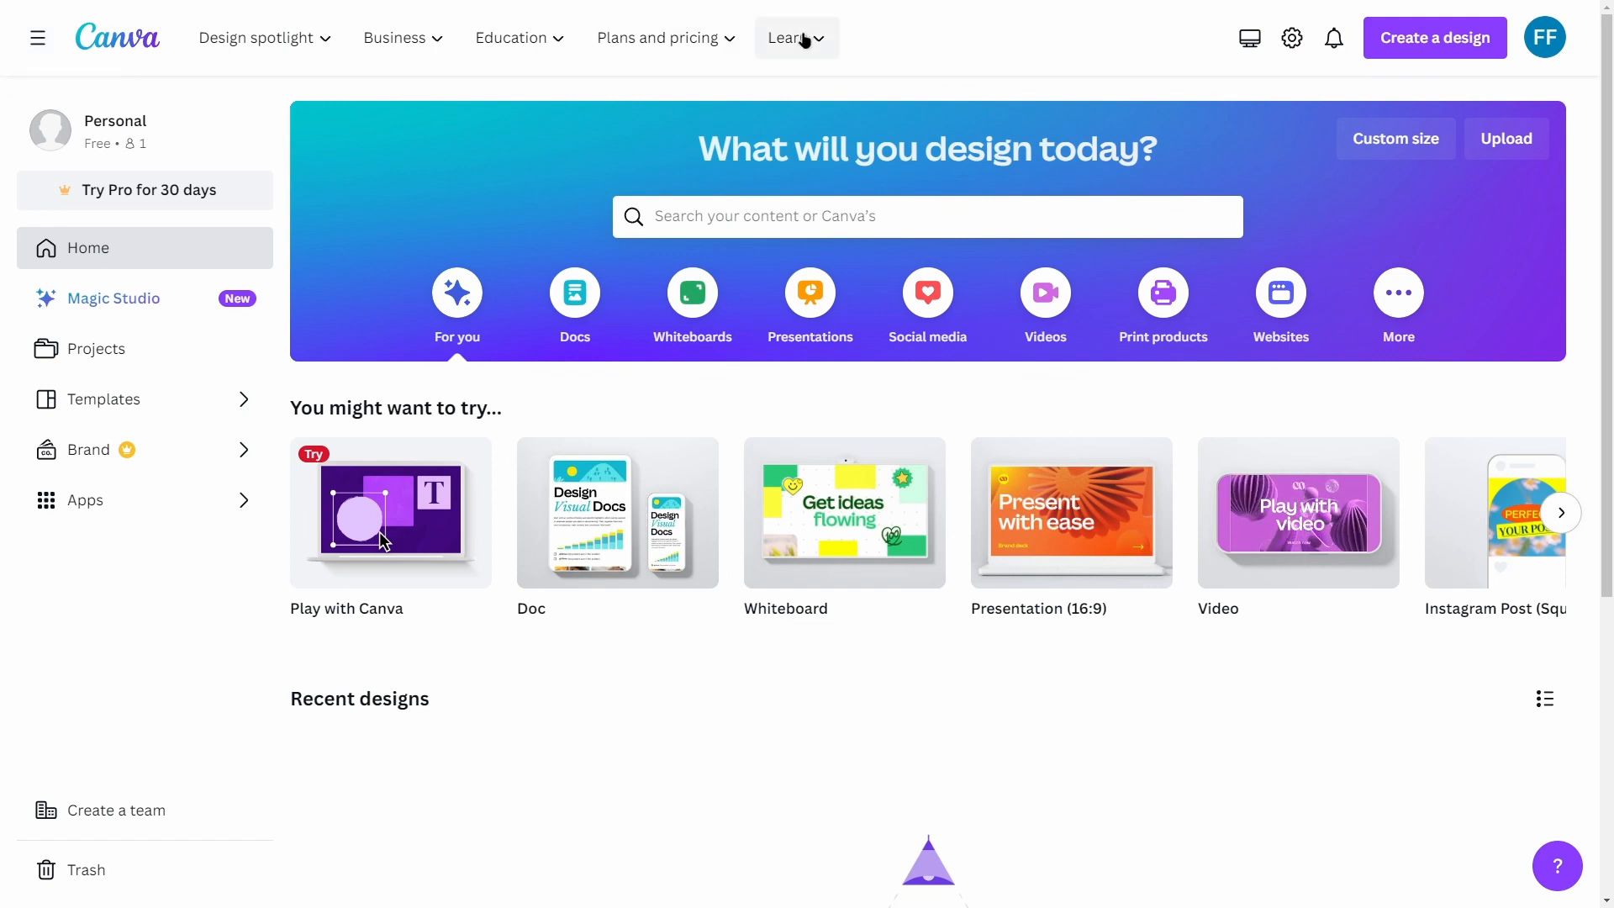
{"action": "left_click", "coordinate": [42, 44]}
{"action": "left_click", "coordinate": [42, 43]}
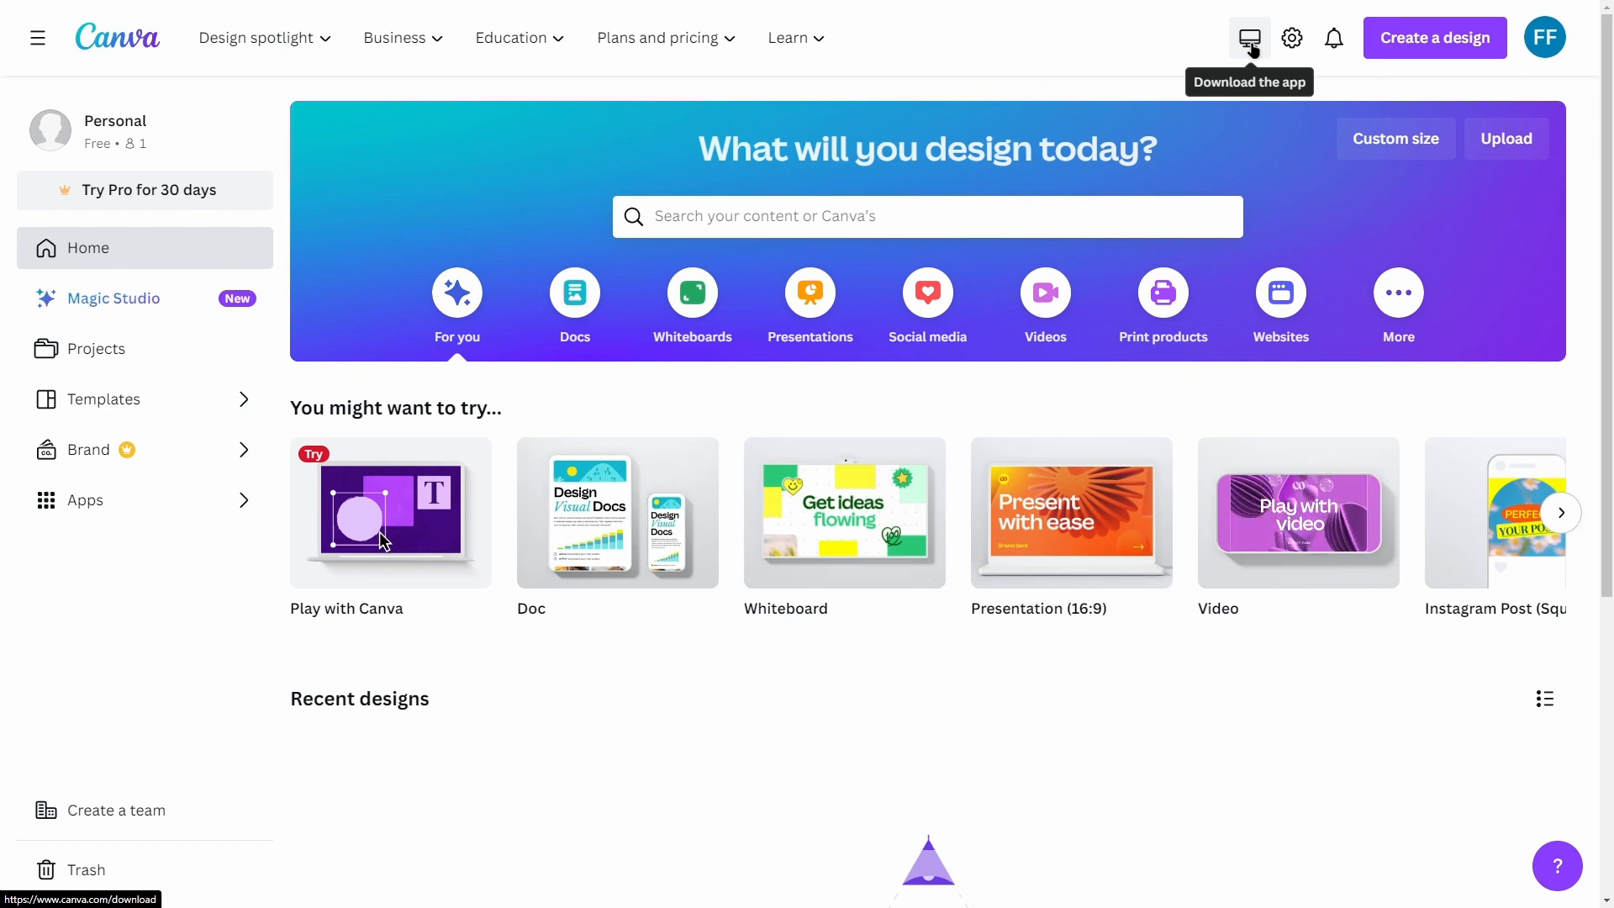
Step: Set the interface theme to Dark in the account settings
{"action": "left_click", "coordinate": [1290, 40]}
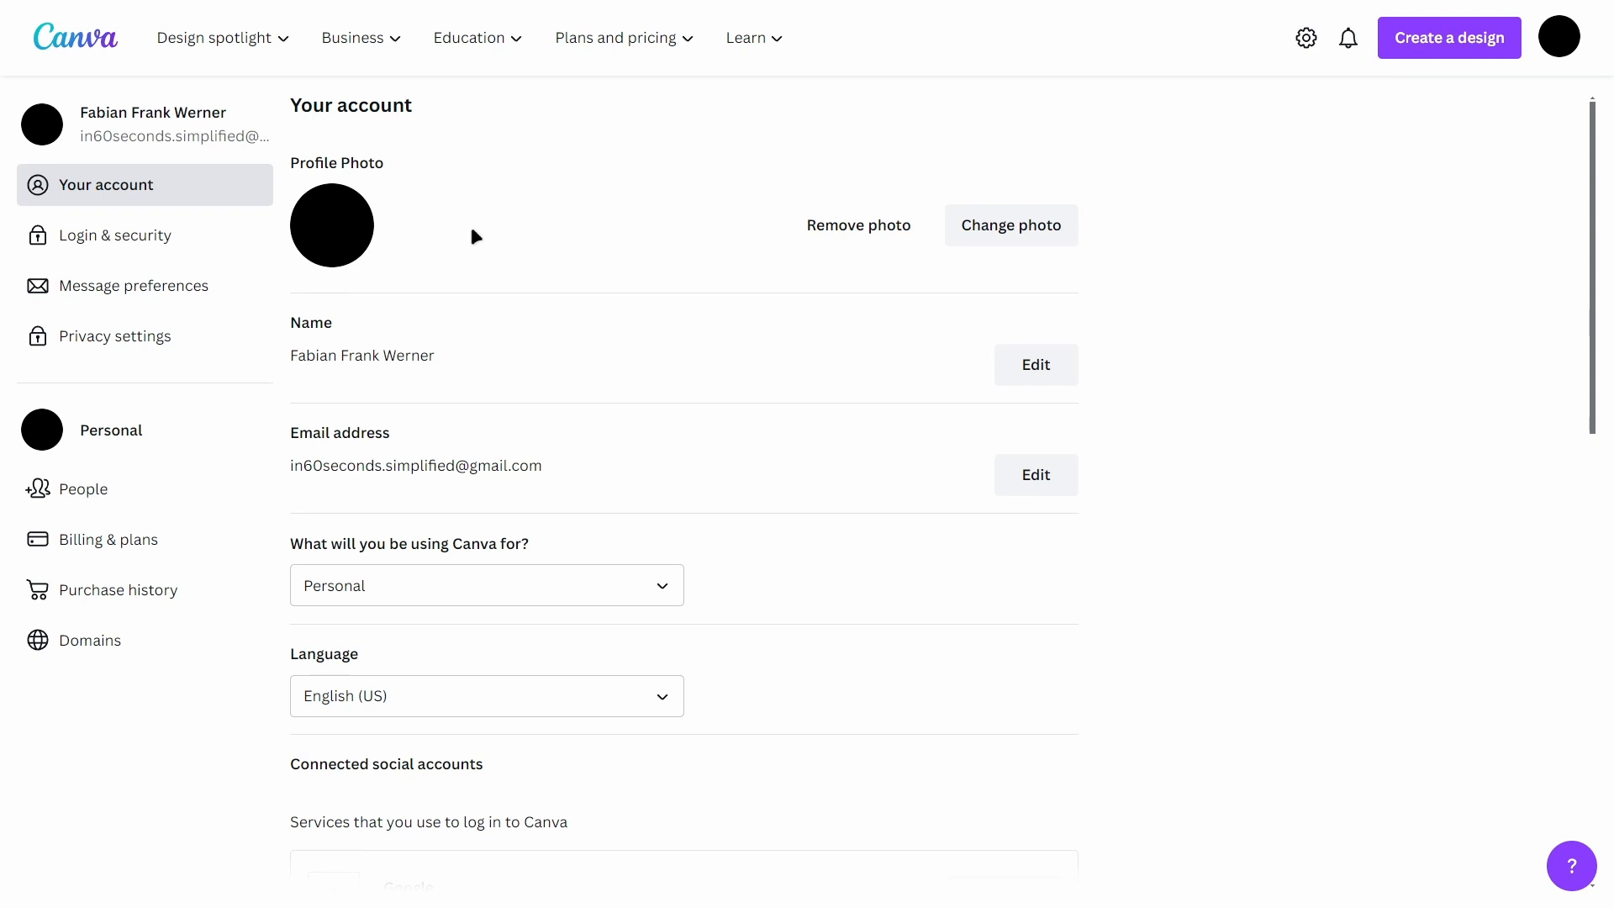
{"action": "scroll", "coordinate": [395, 223], "scroll_direction": "down", "scroll_amount": 1}
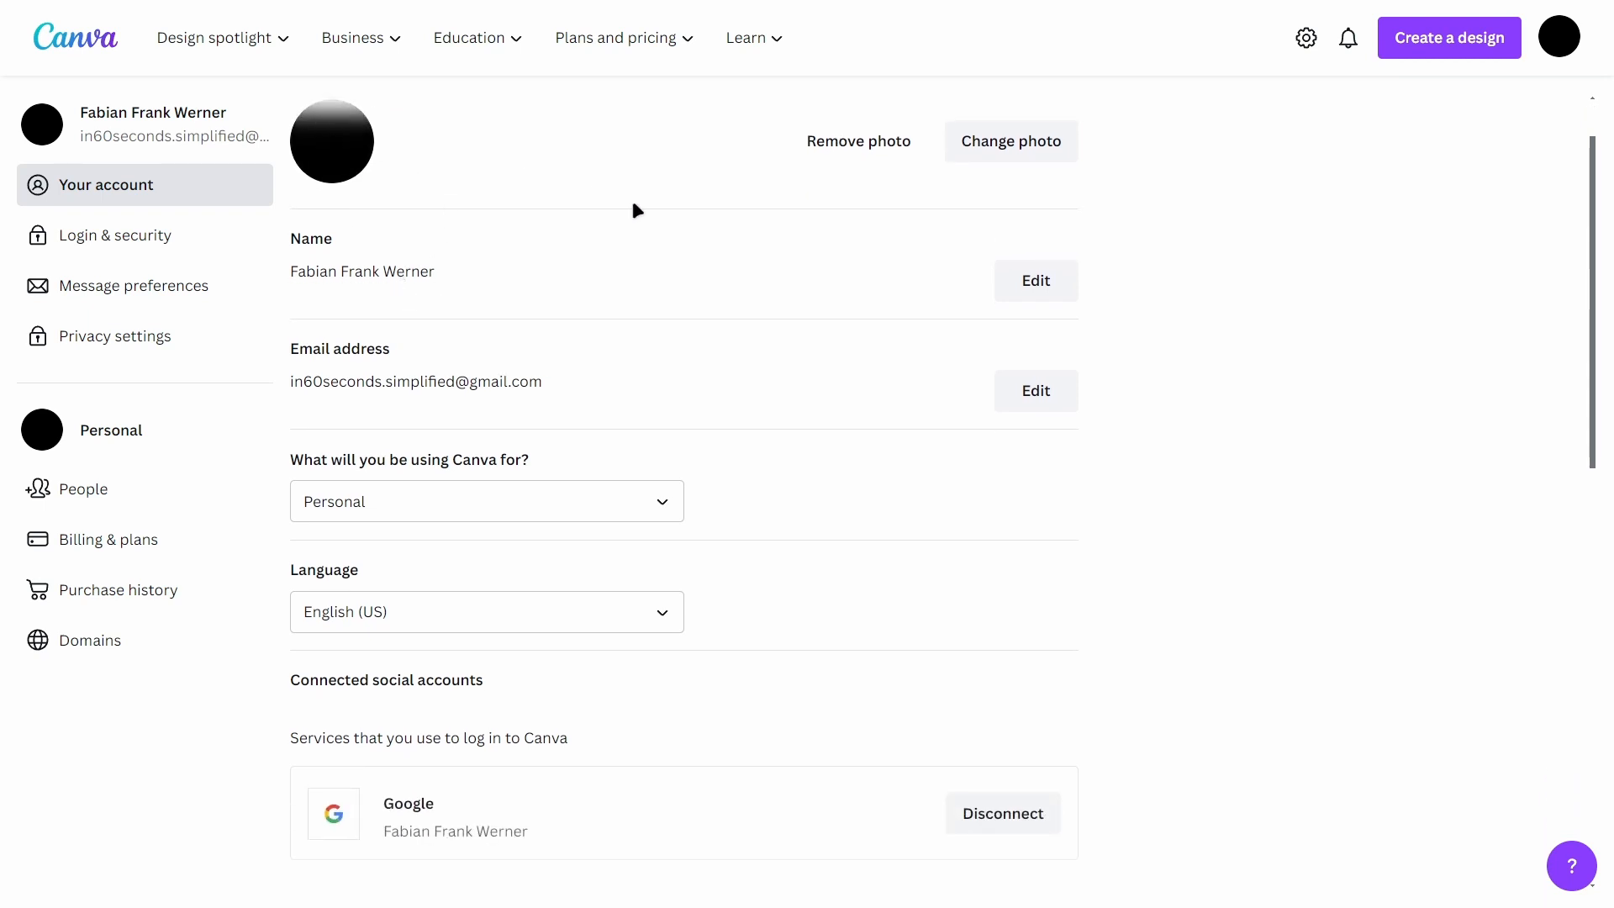
{"action": "scroll", "coordinate": [647, 222], "scroll_direction": "down", "scroll_amount": 4}
{"action": "scroll", "coordinate": [664, 241], "scroll_direction": "down", "scroll_amount": 4}
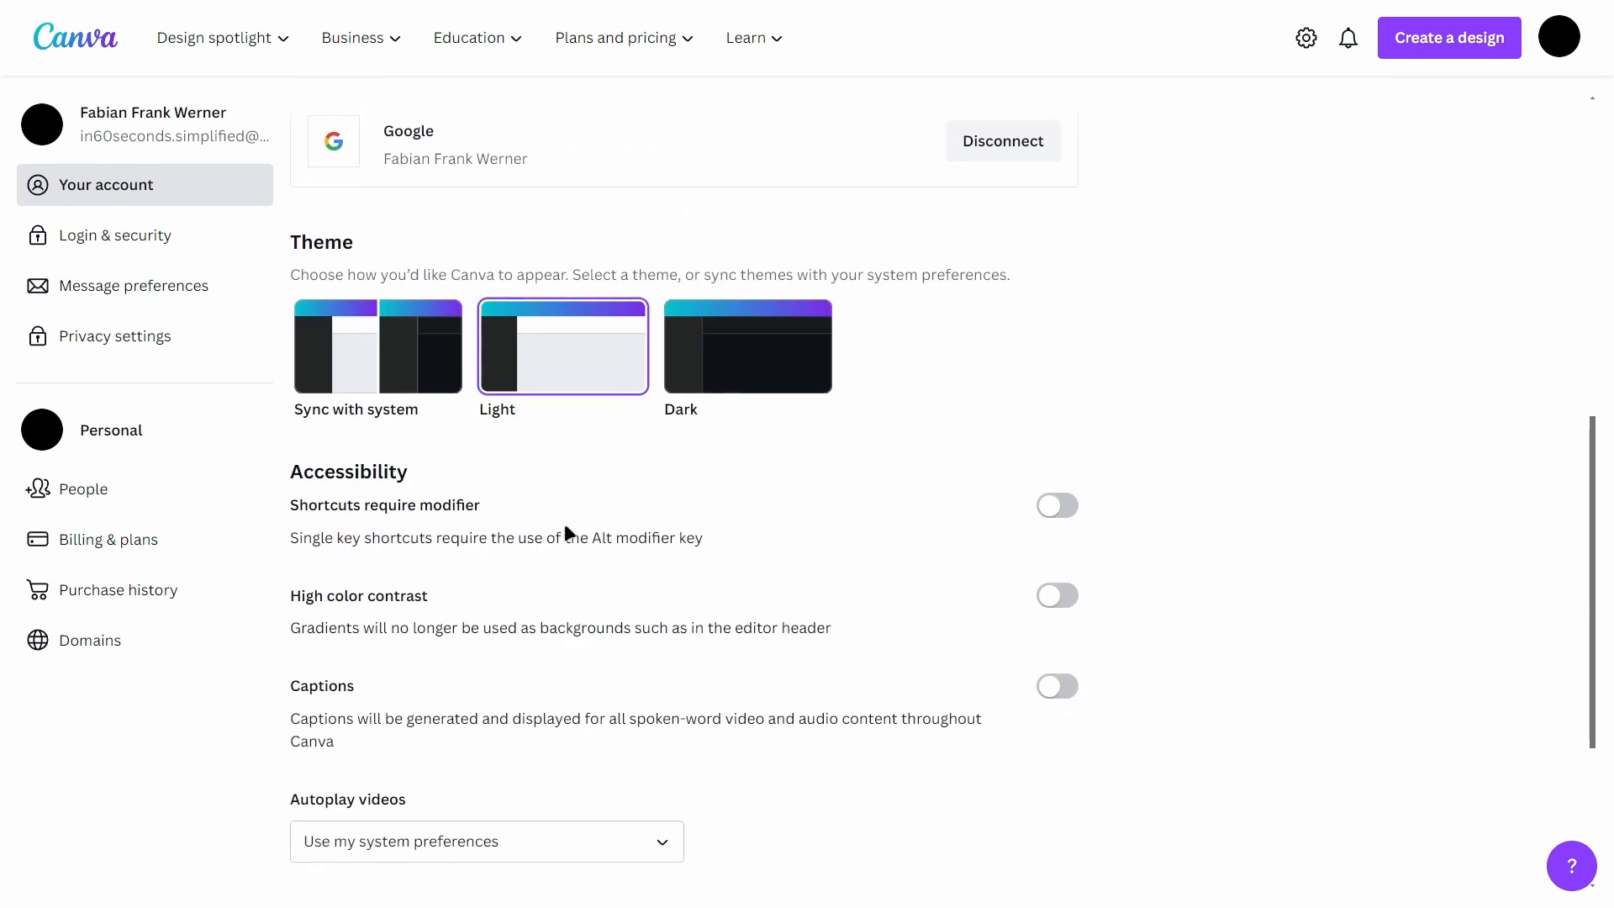
{"action": "left_click", "coordinate": [778, 370]}
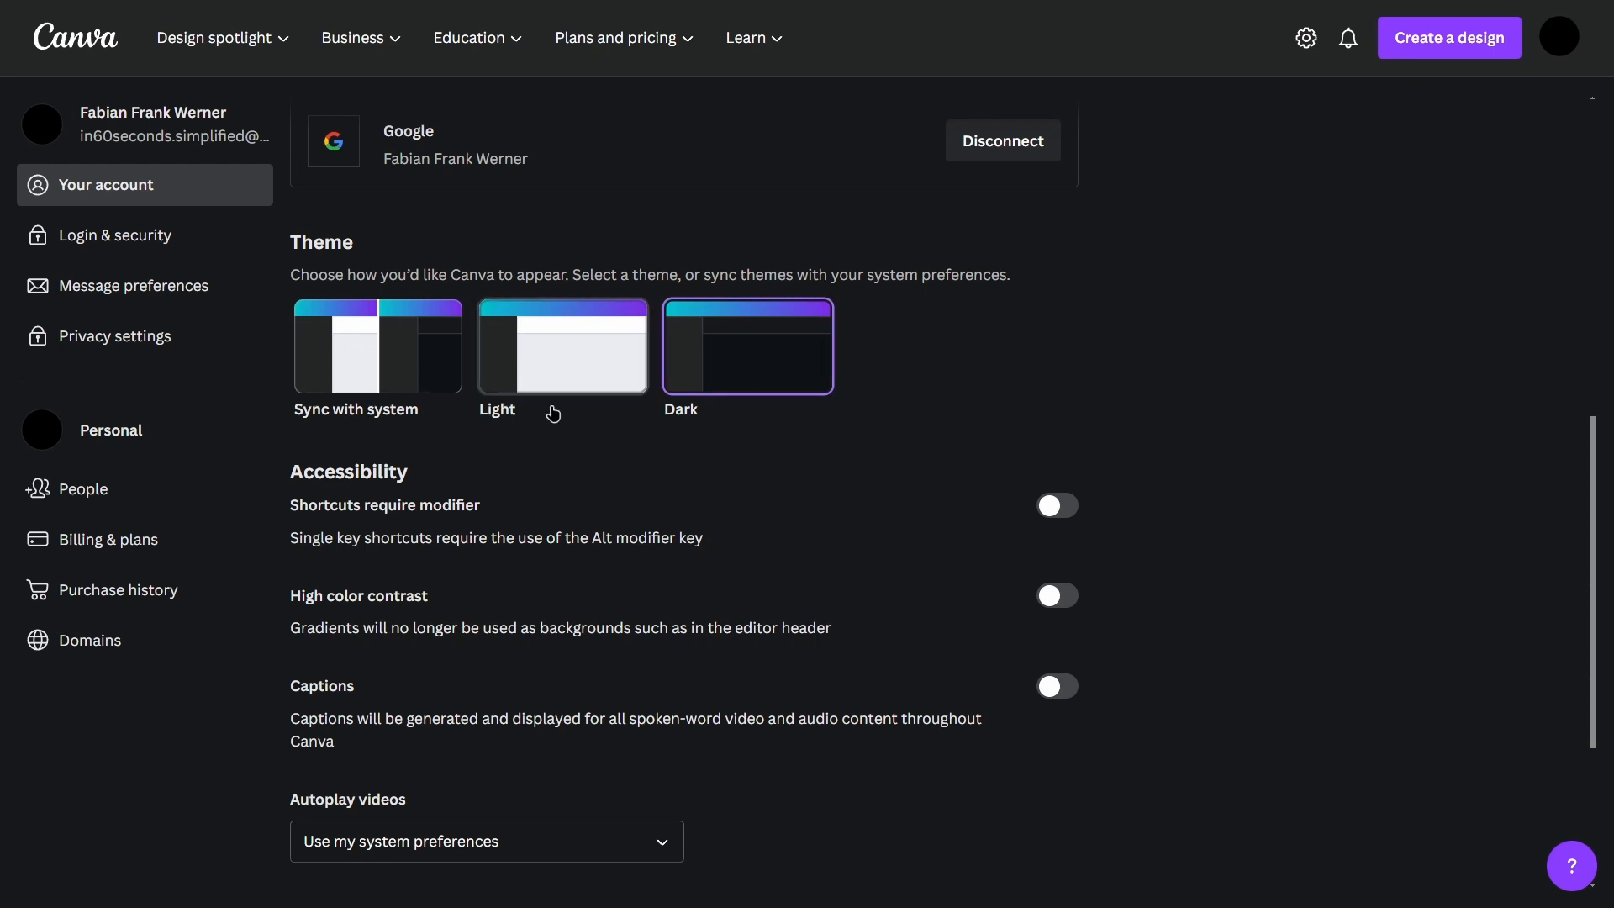
Step: Review the accessibility options, the login and security settings, and the message preferences of the account
{"action": "scroll", "coordinate": [992, 353], "scroll_direction": "down", "scroll_amount": 3}
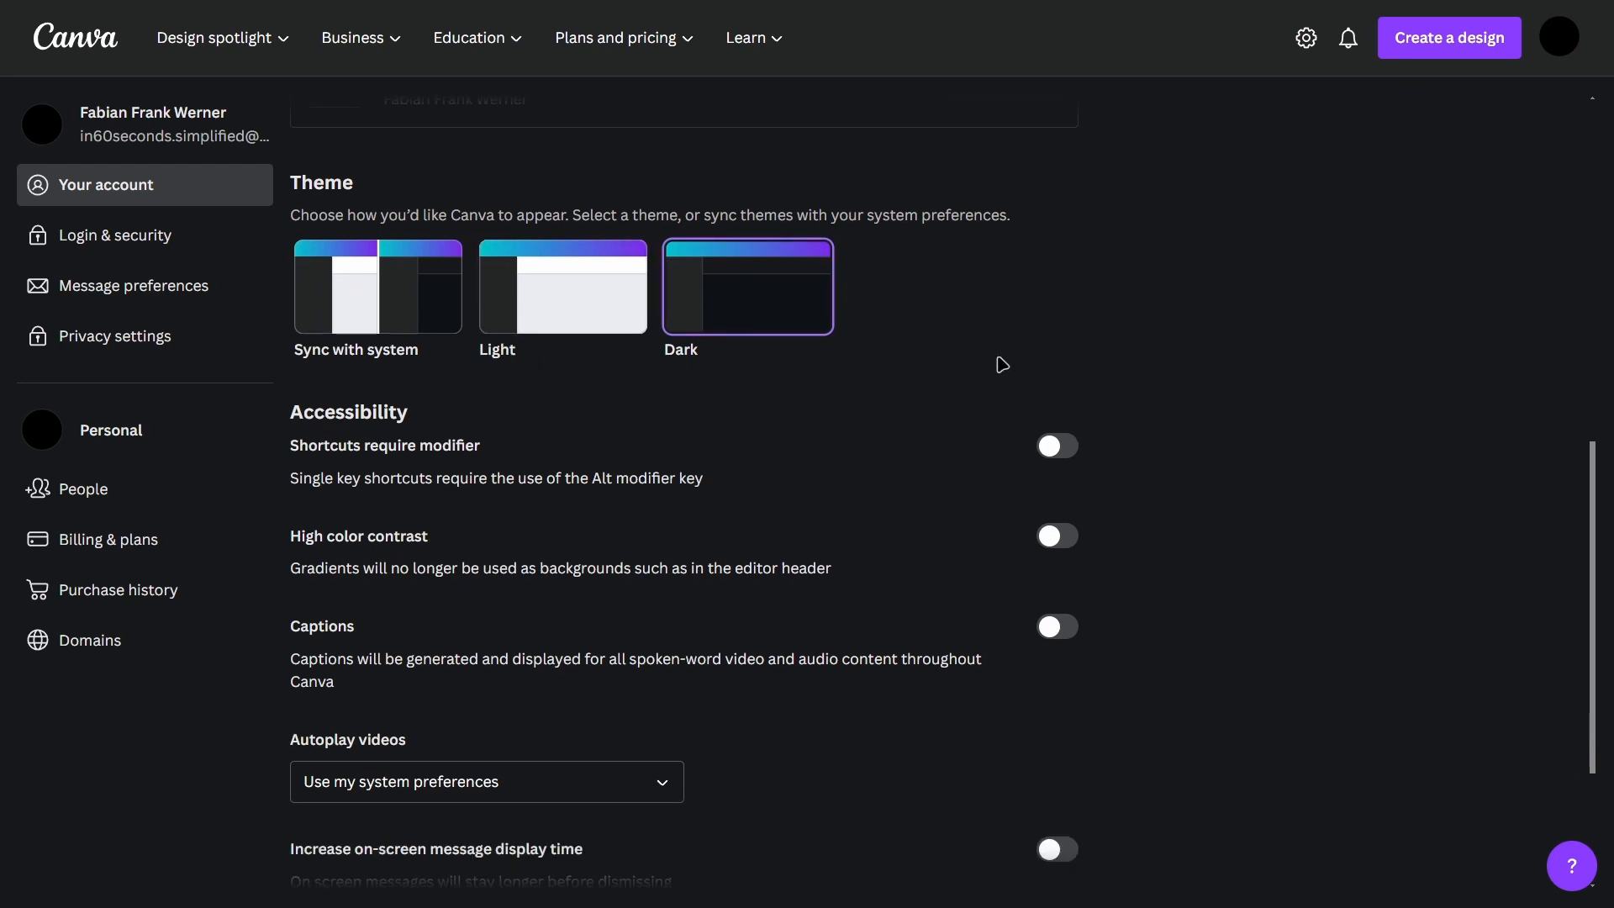
{"action": "scroll", "coordinate": [957, 383], "scroll_direction": "up", "scroll_amount": 1}
{"action": "scroll", "coordinate": [945, 380], "scroll_direction": "down", "scroll_amount": 1}
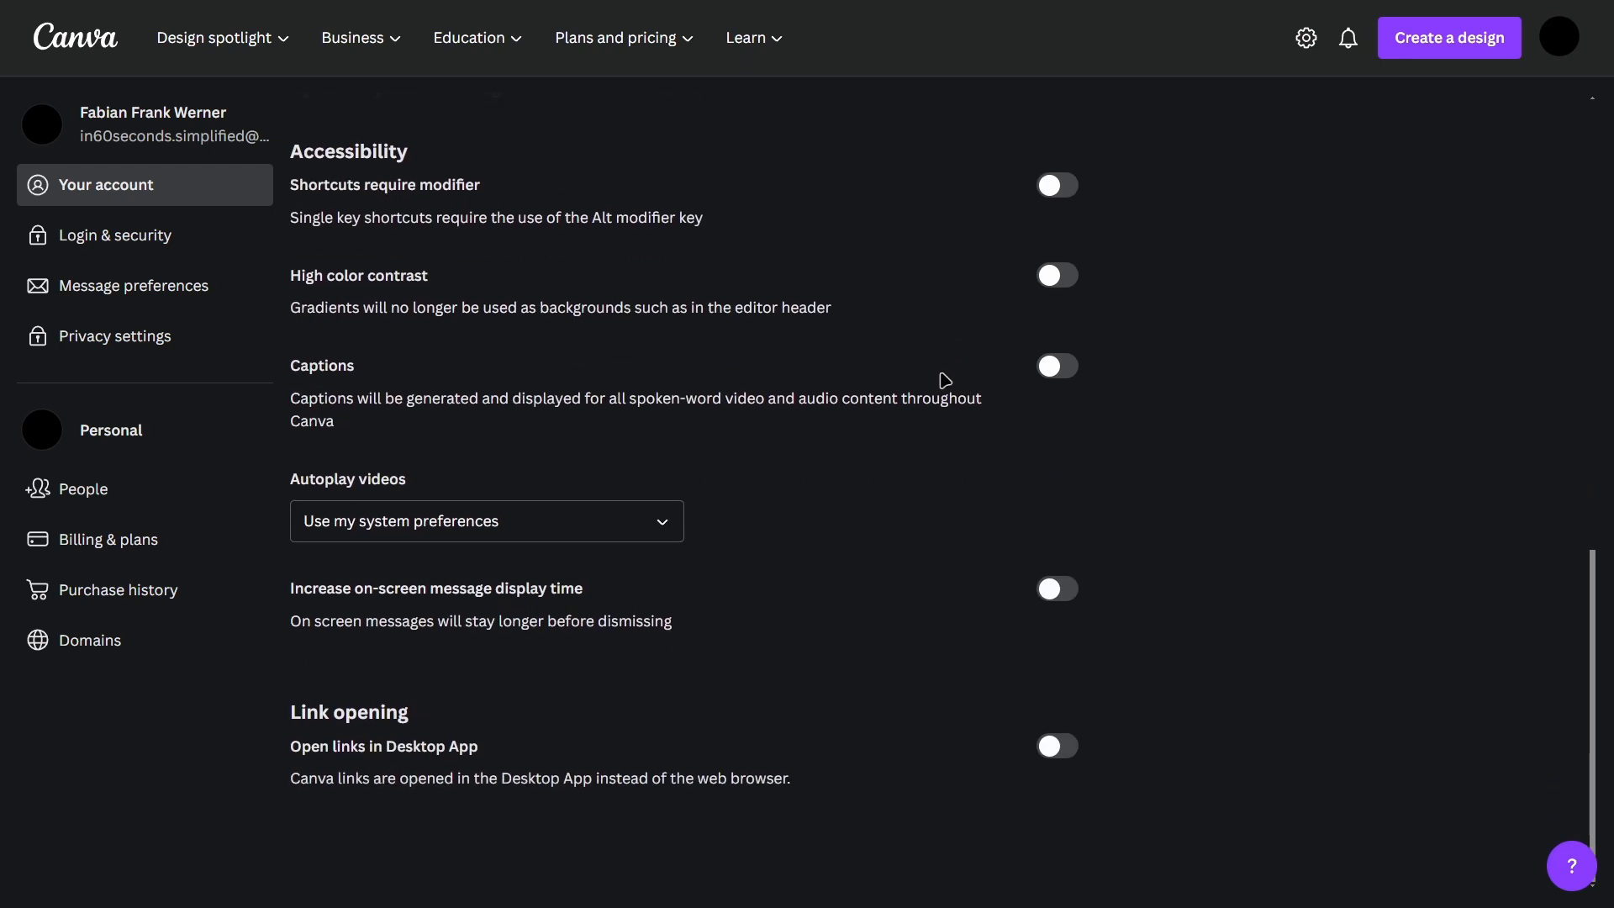
{"action": "left_click", "coordinate": [169, 252]}
{"action": "left_click", "coordinate": [160, 284]}
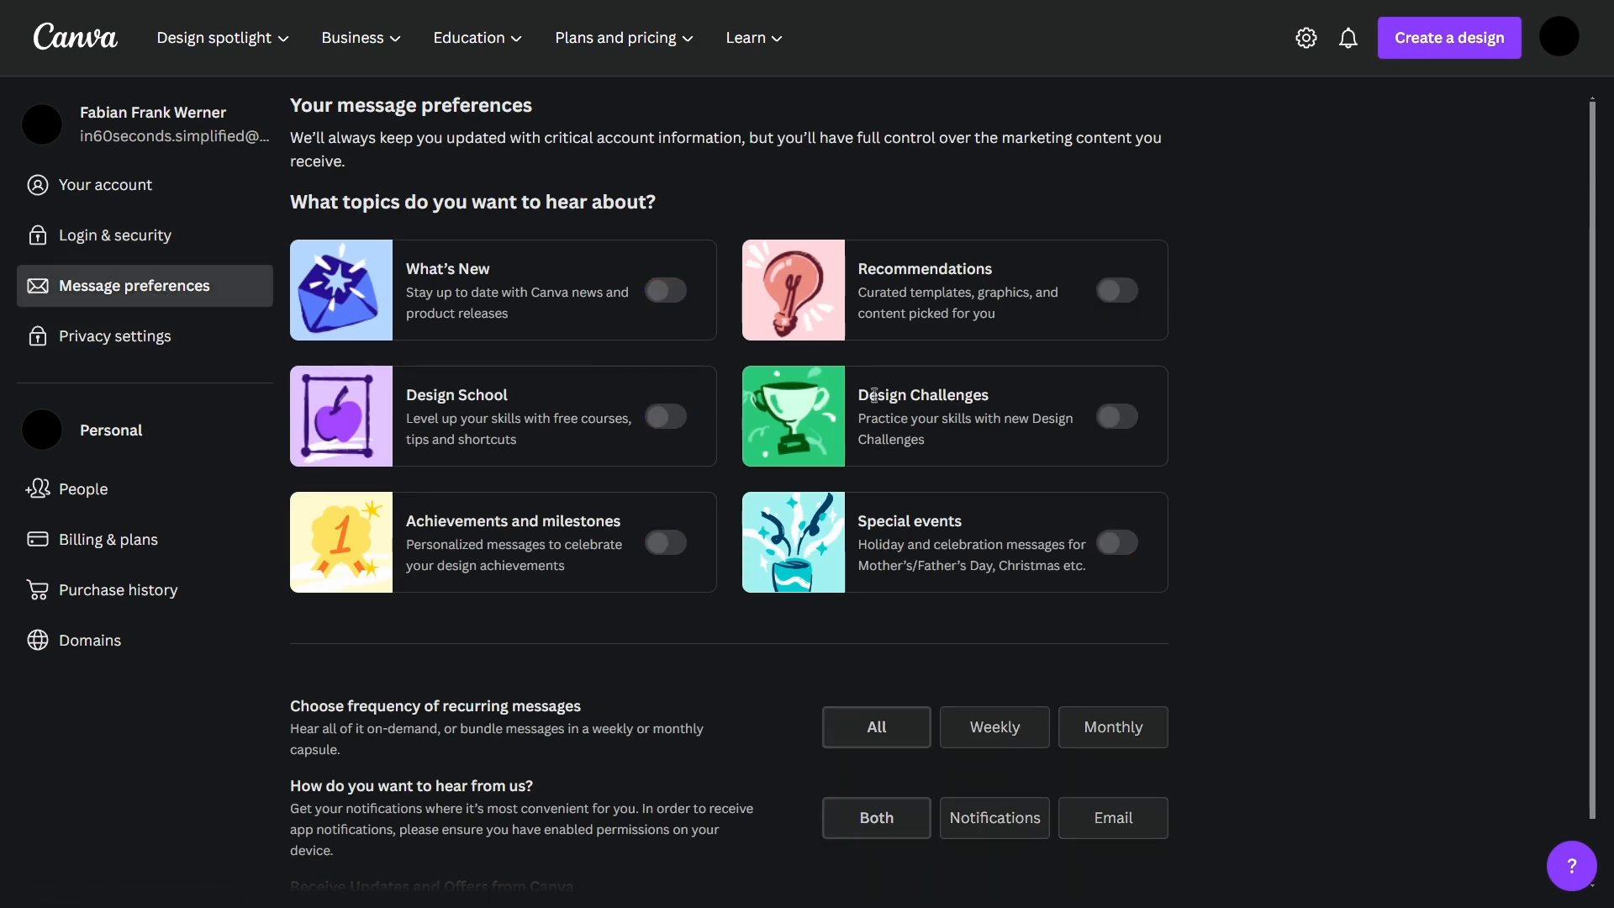
{"action": "scroll", "coordinate": [744, 227], "scroll_direction": "down", "scroll_amount": 1}
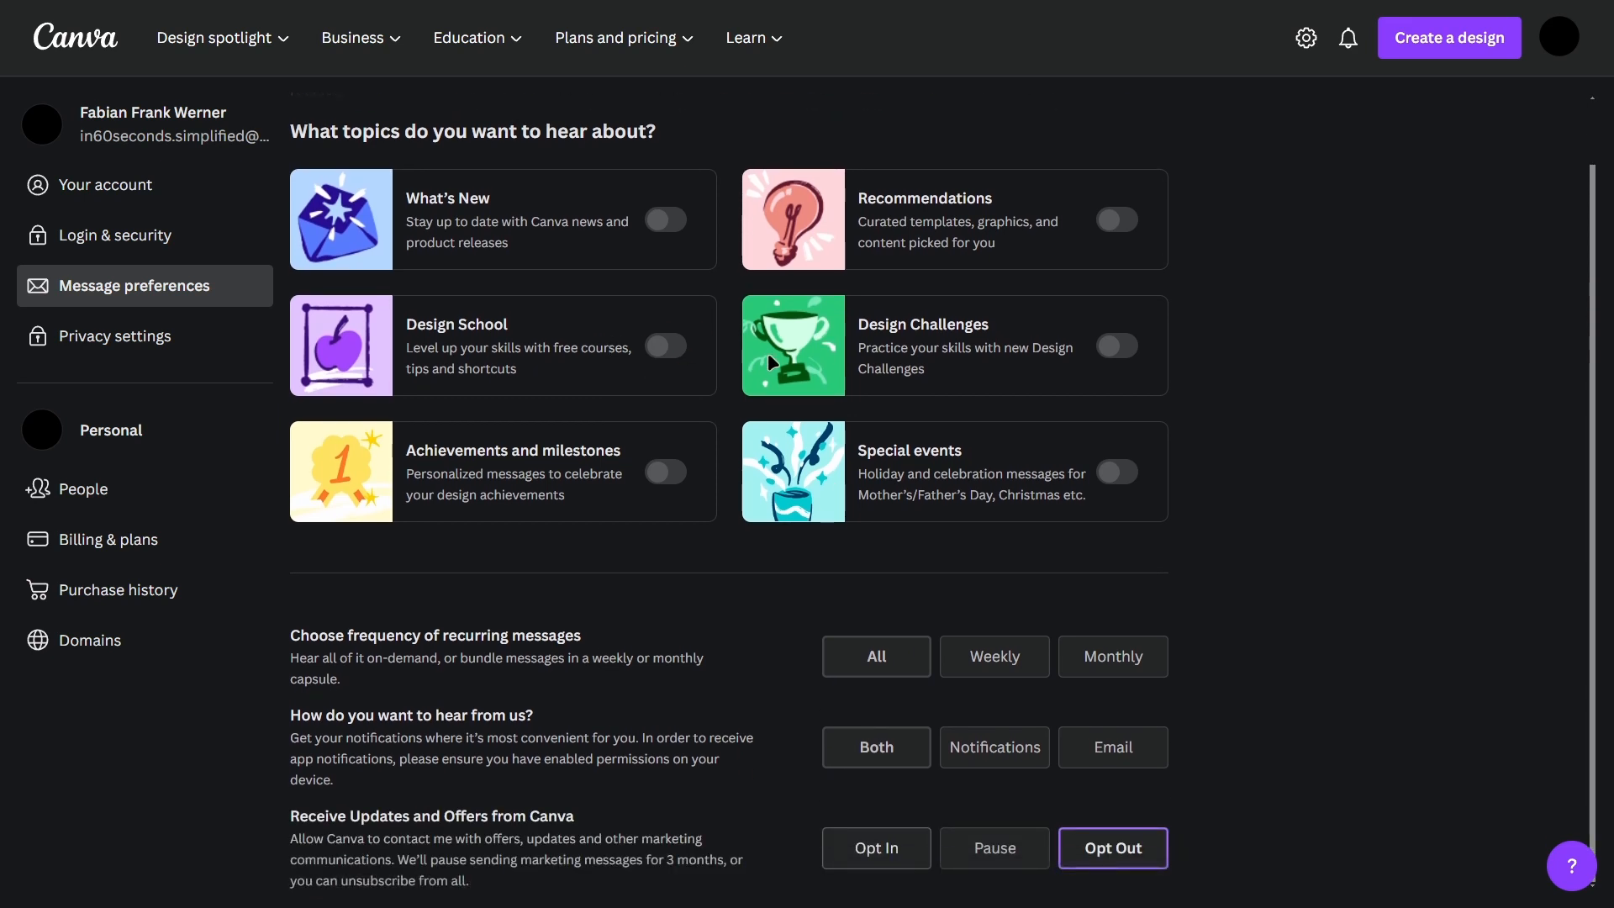
{"action": "scroll", "coordinate": [529, 513], "scroll_direction": "up", "scroll_amount": 1}
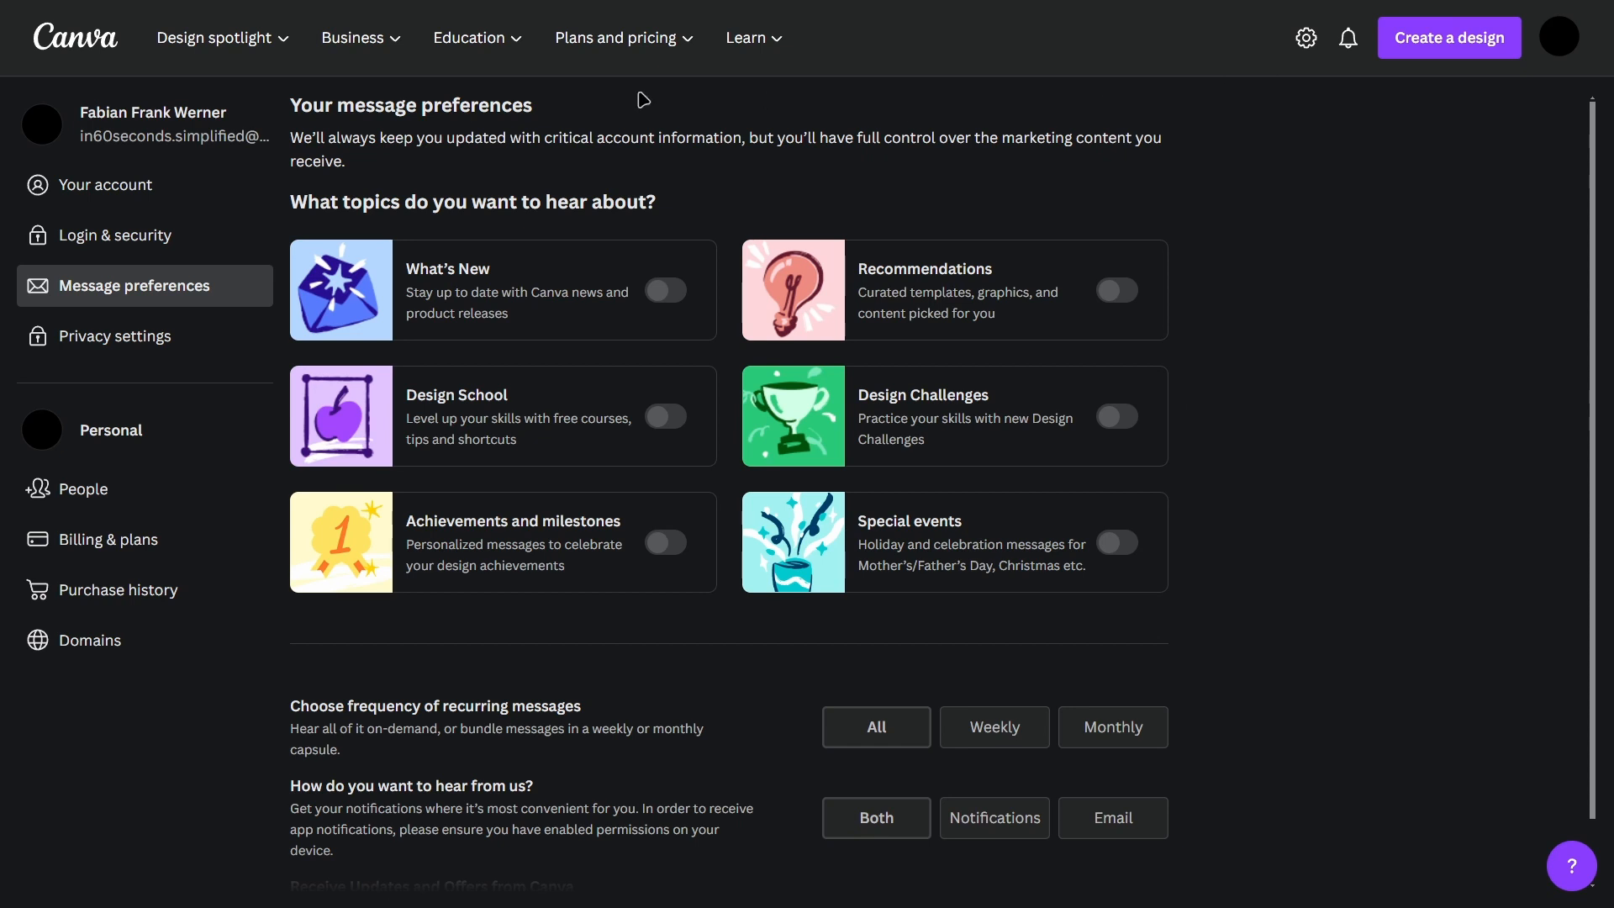
Step: Create a folder named "Tutorial" in Projects and hide the navigation sidebar
{"action": "left_click", "coordinate": [88, 44]}
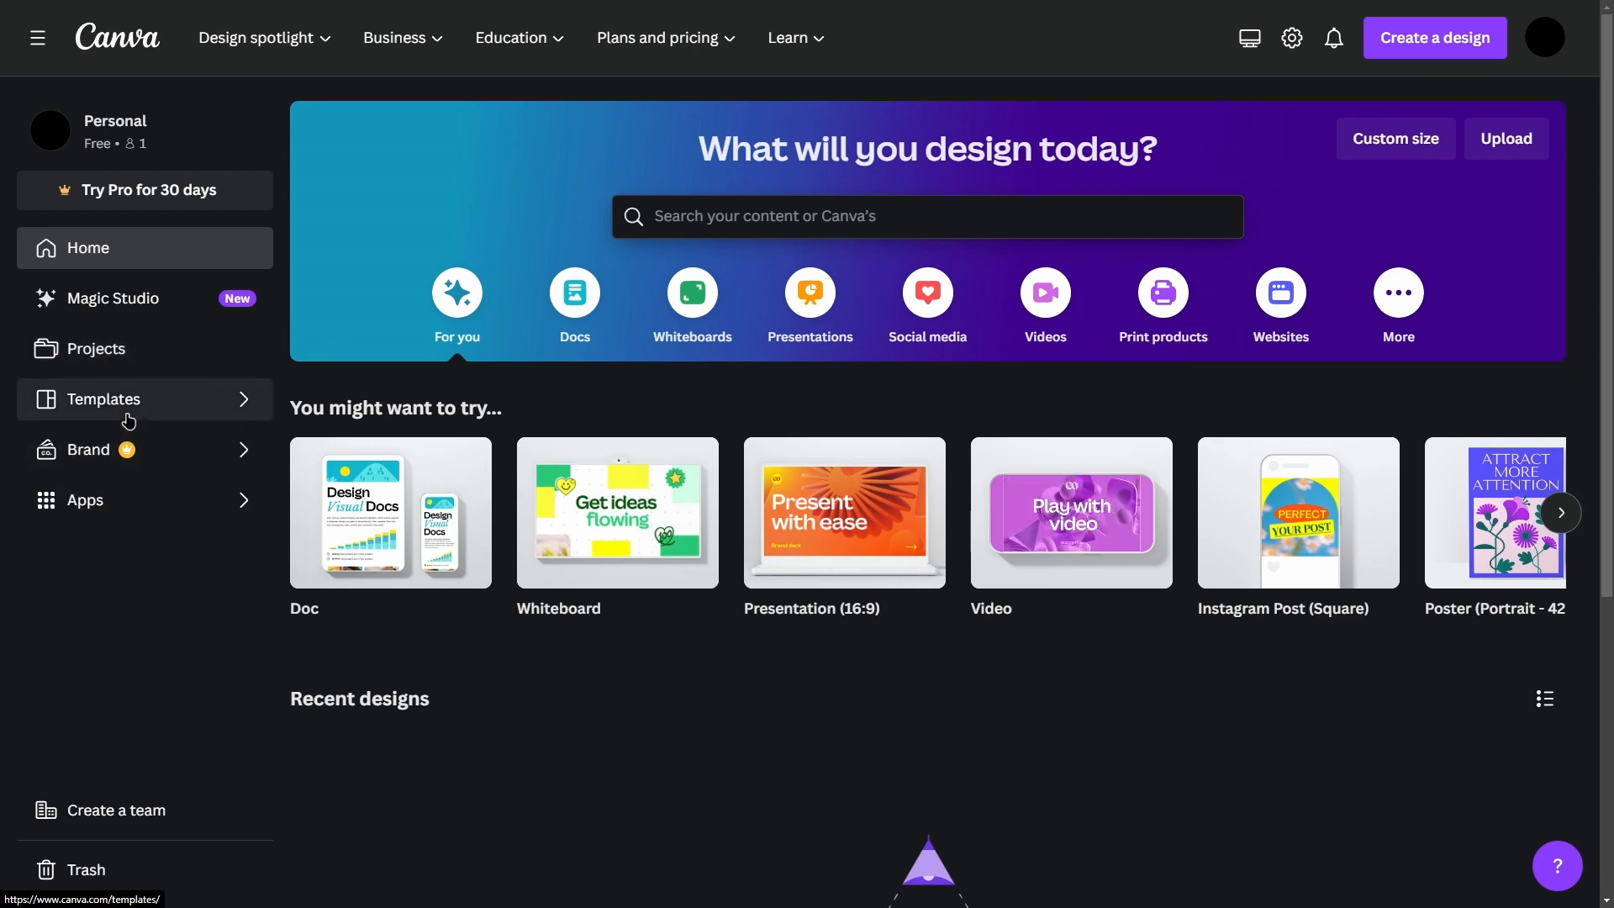
{"action": "left_click", "coordinate": [139, 368]}
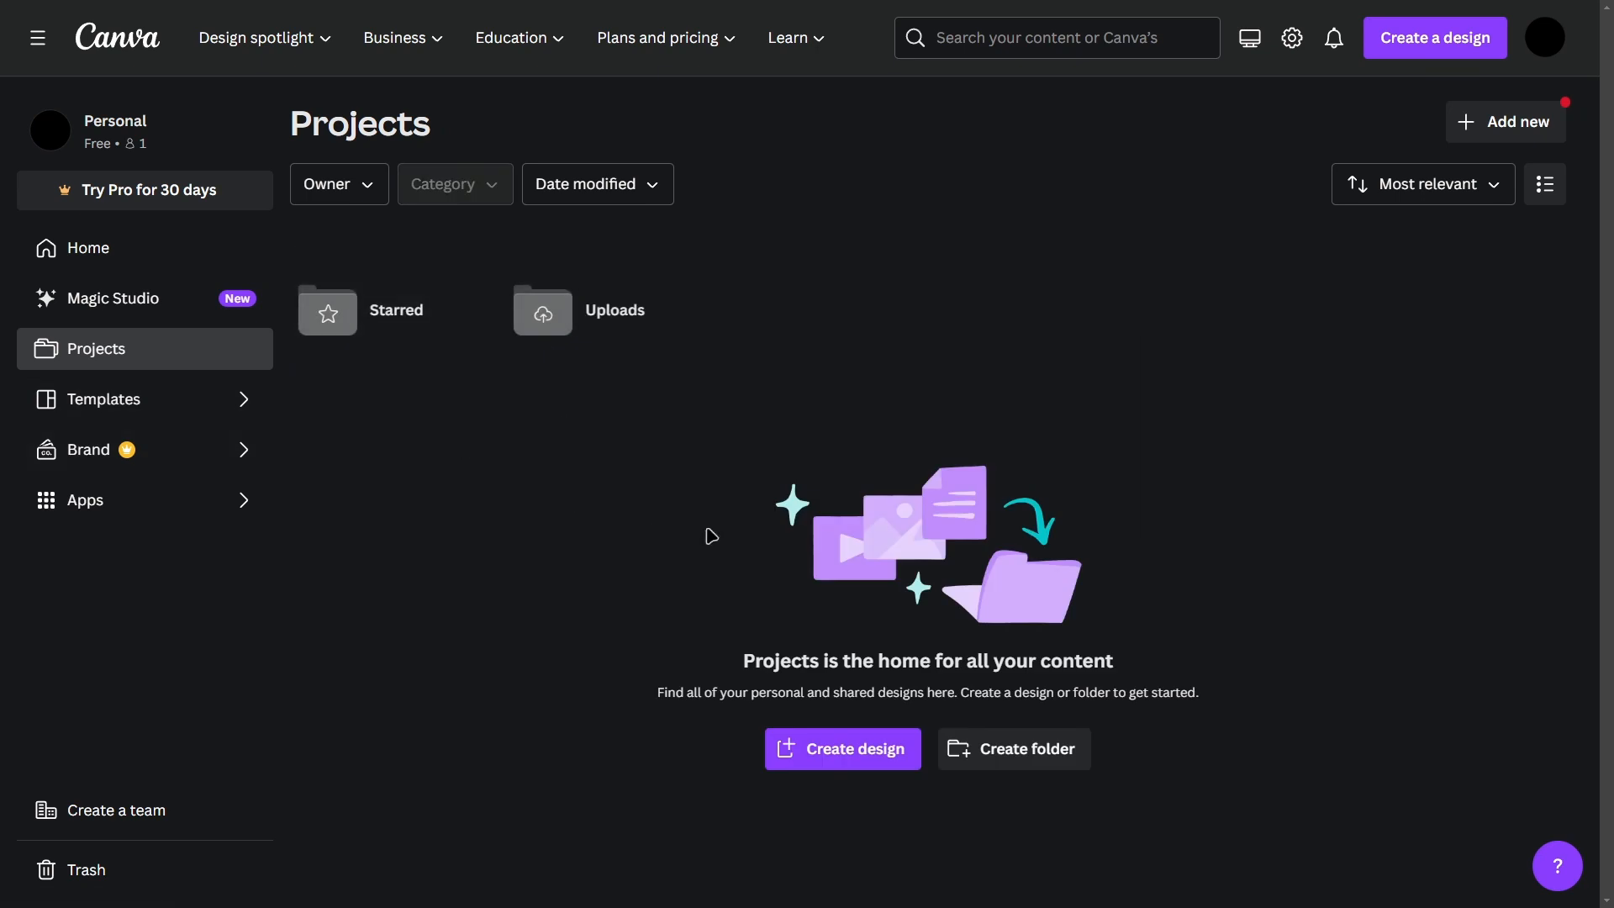
{"action": "left_click", "coordinate": [1515, 123]}
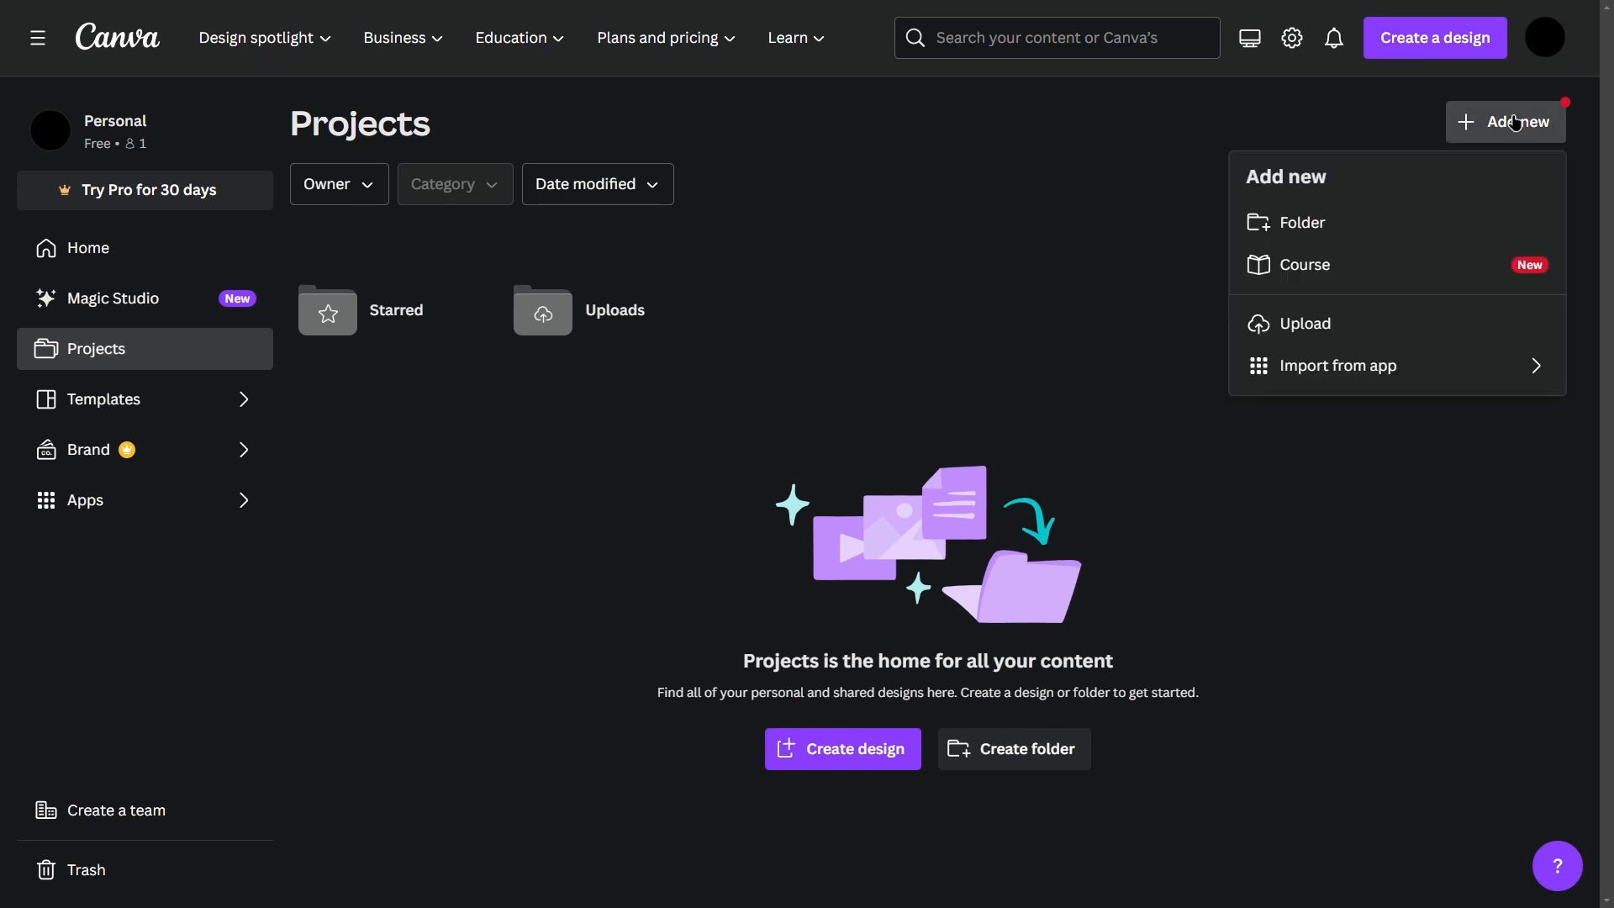
{"action": "left_click", "coordinate": [1384, 240]}
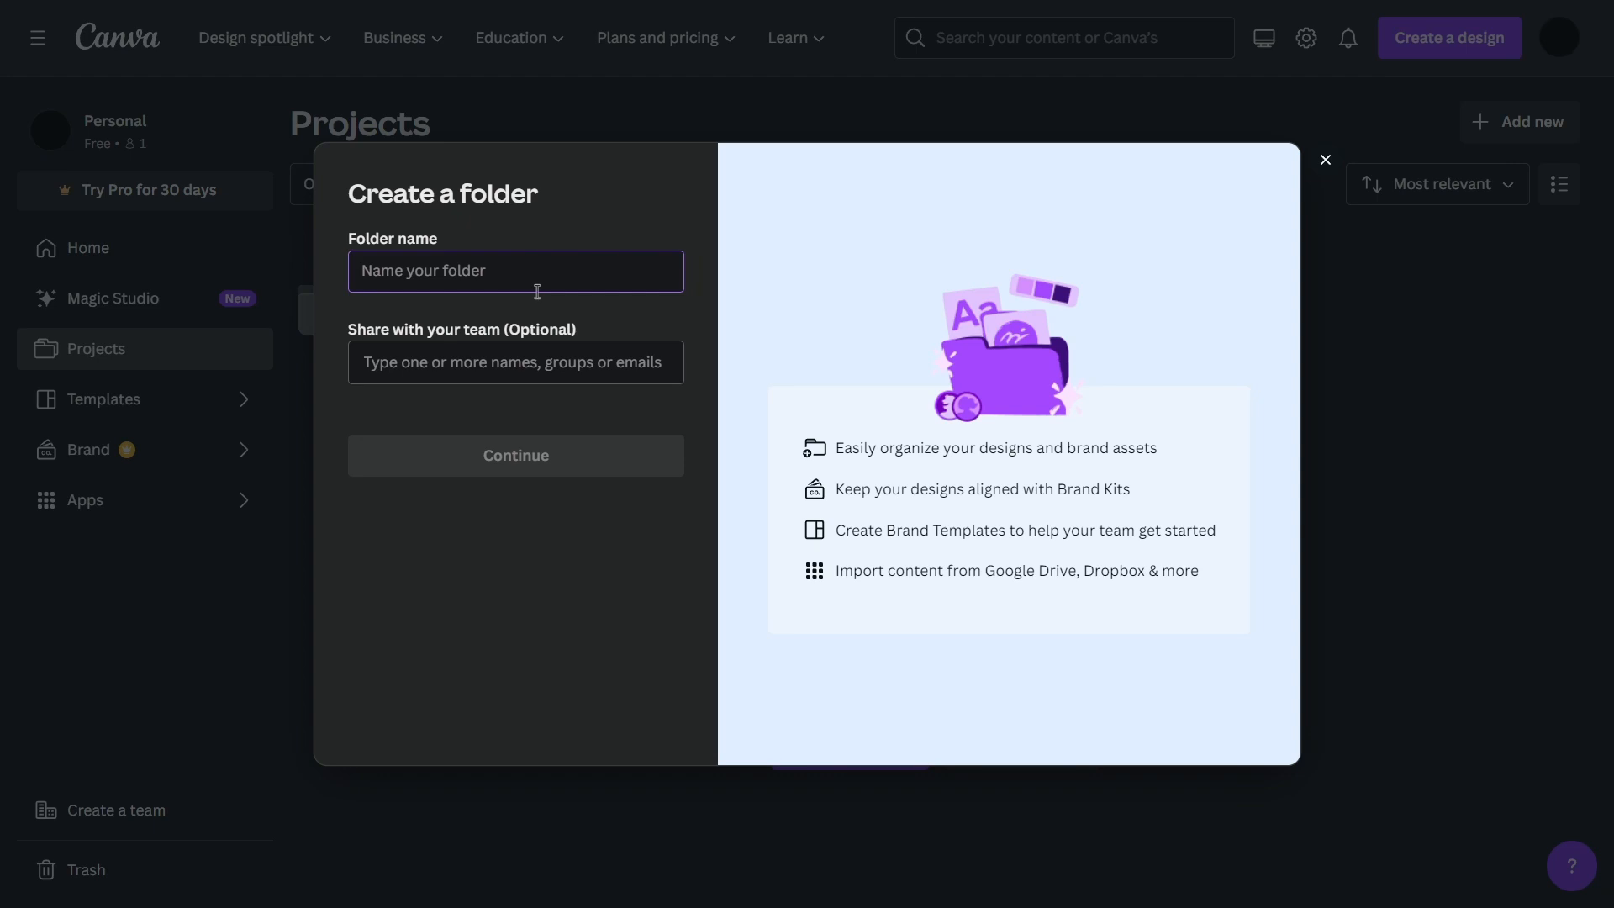
{"action": "type", "text": "Tutorial"}
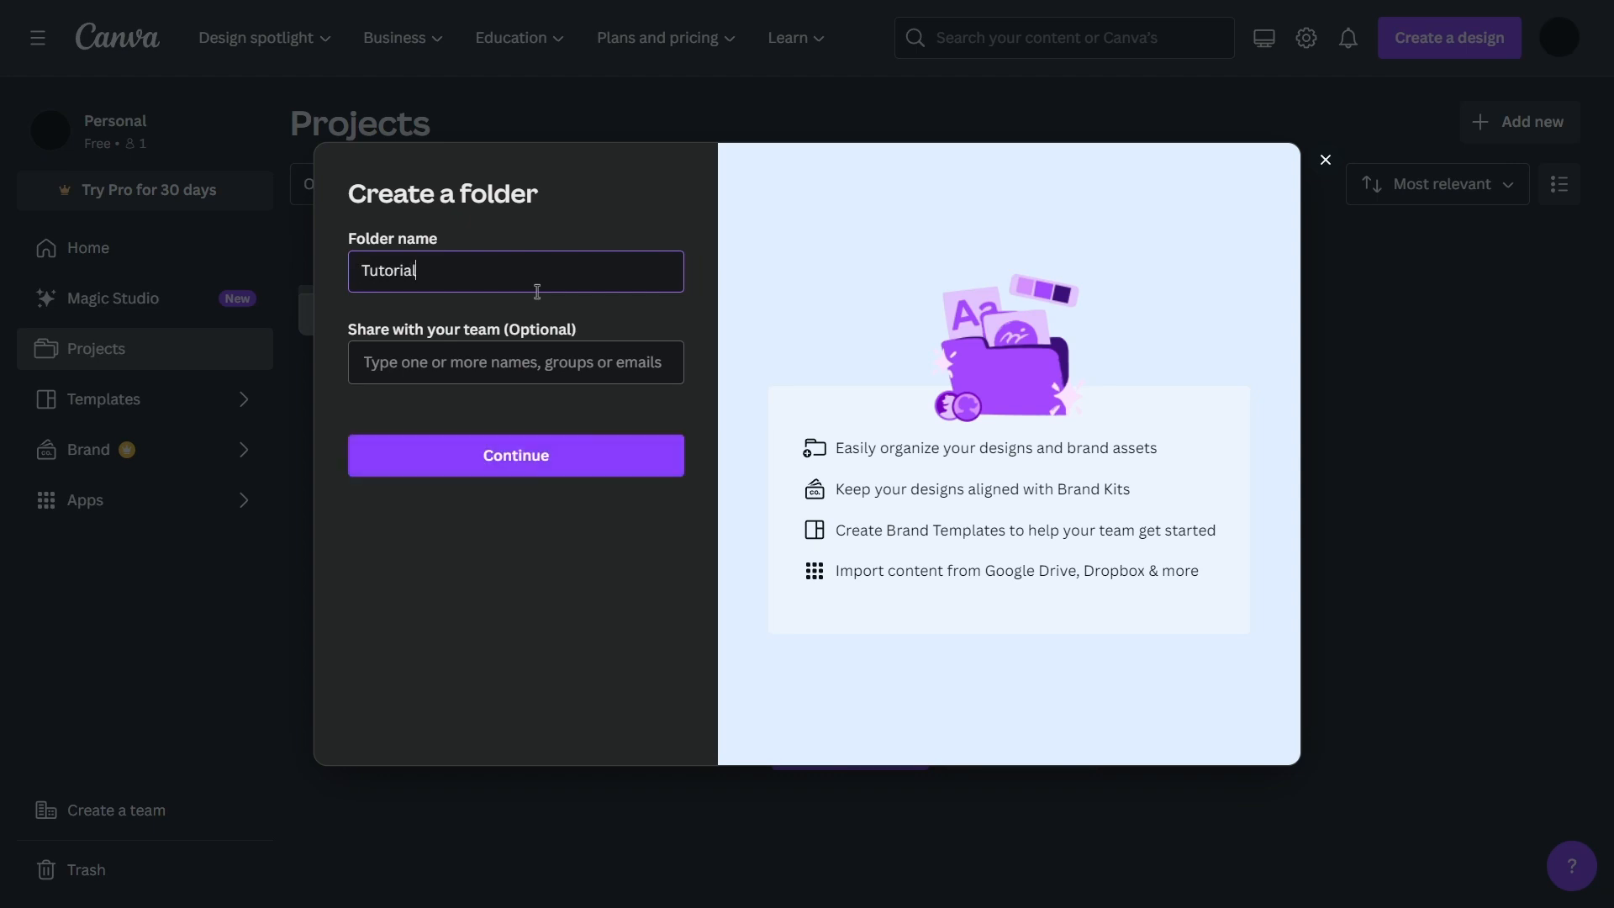
{"action": "left_click", "coordinate": [566, 462]}
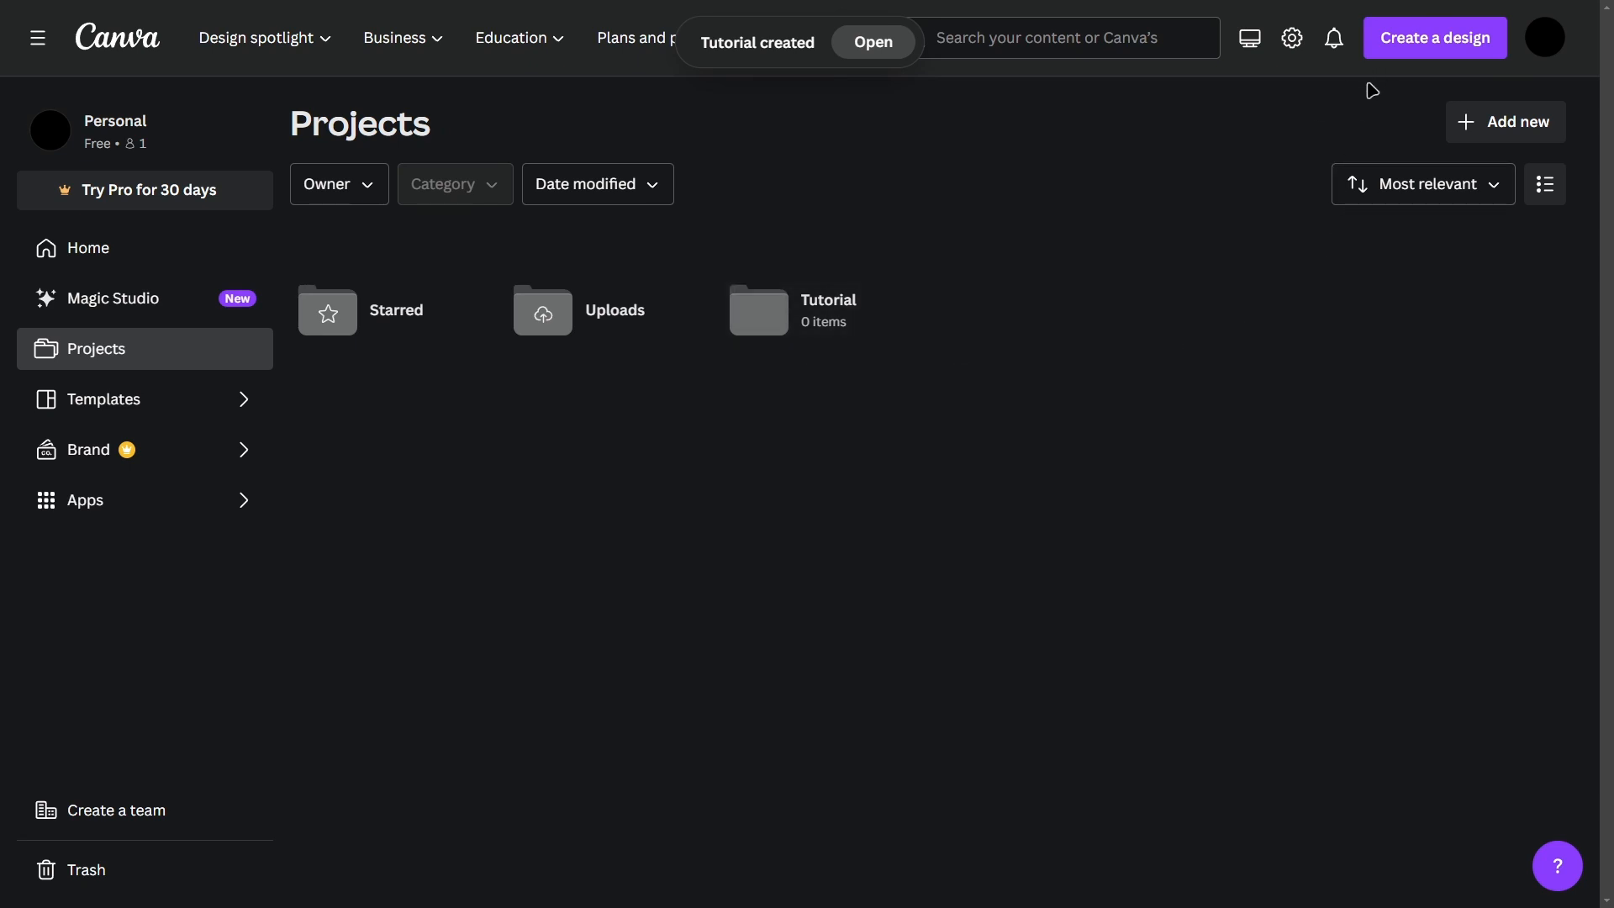
{"action": "left_click", "coordinate": [37, 37]}
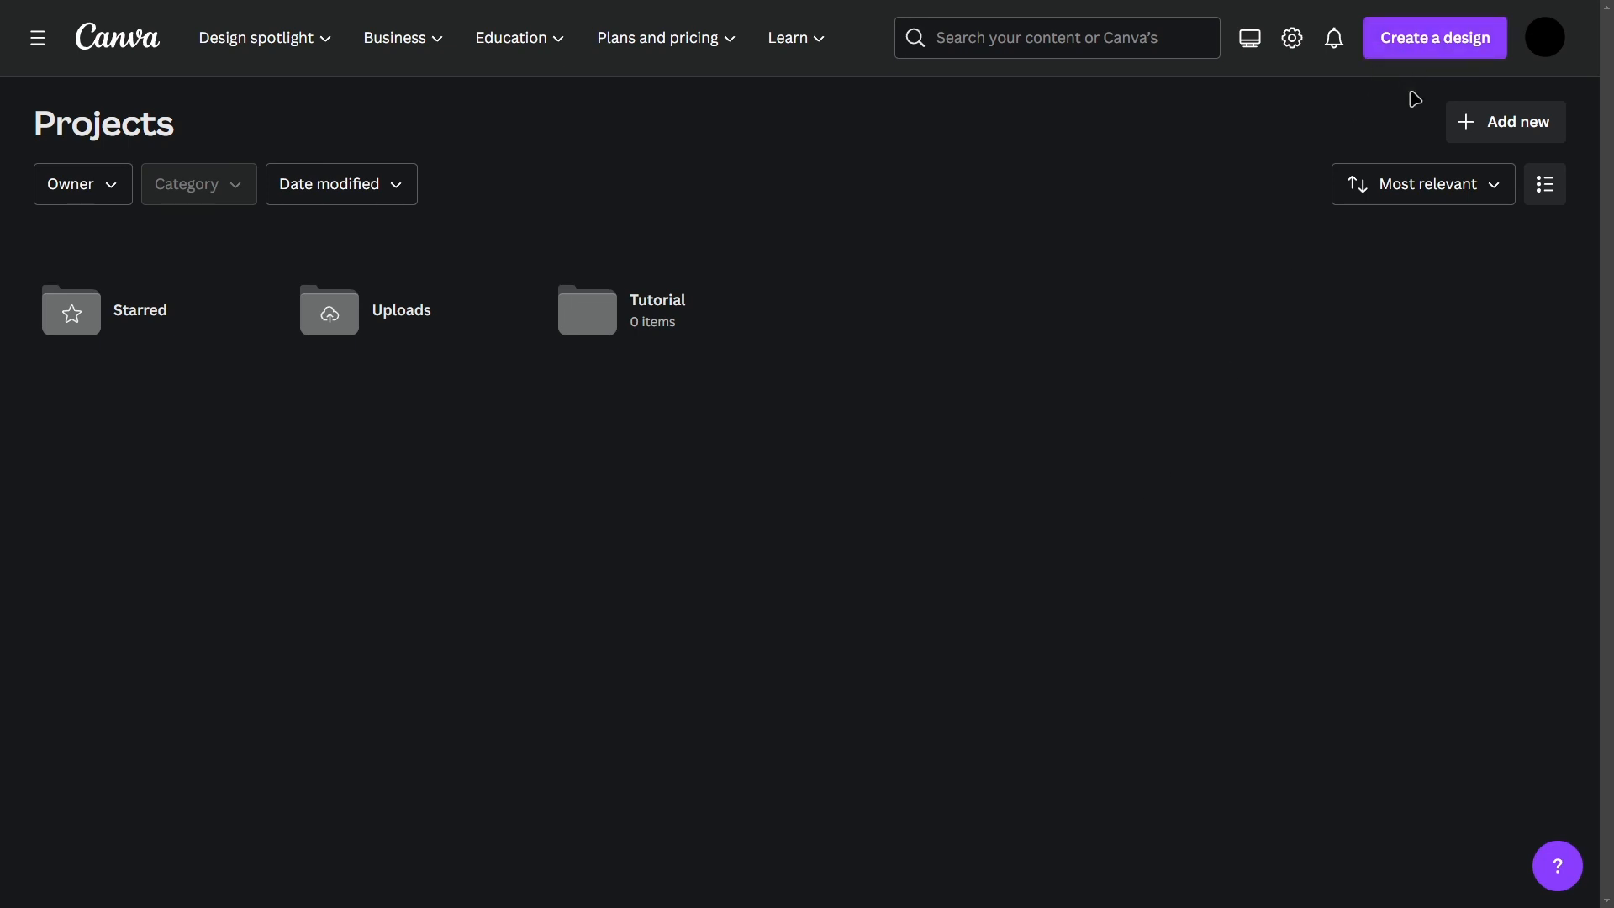
Step: Create a new Presentation (16:9) design from the suggested design types and skip the introductory tour
{"action": "left_click", "coordinate": [1409, 50]}
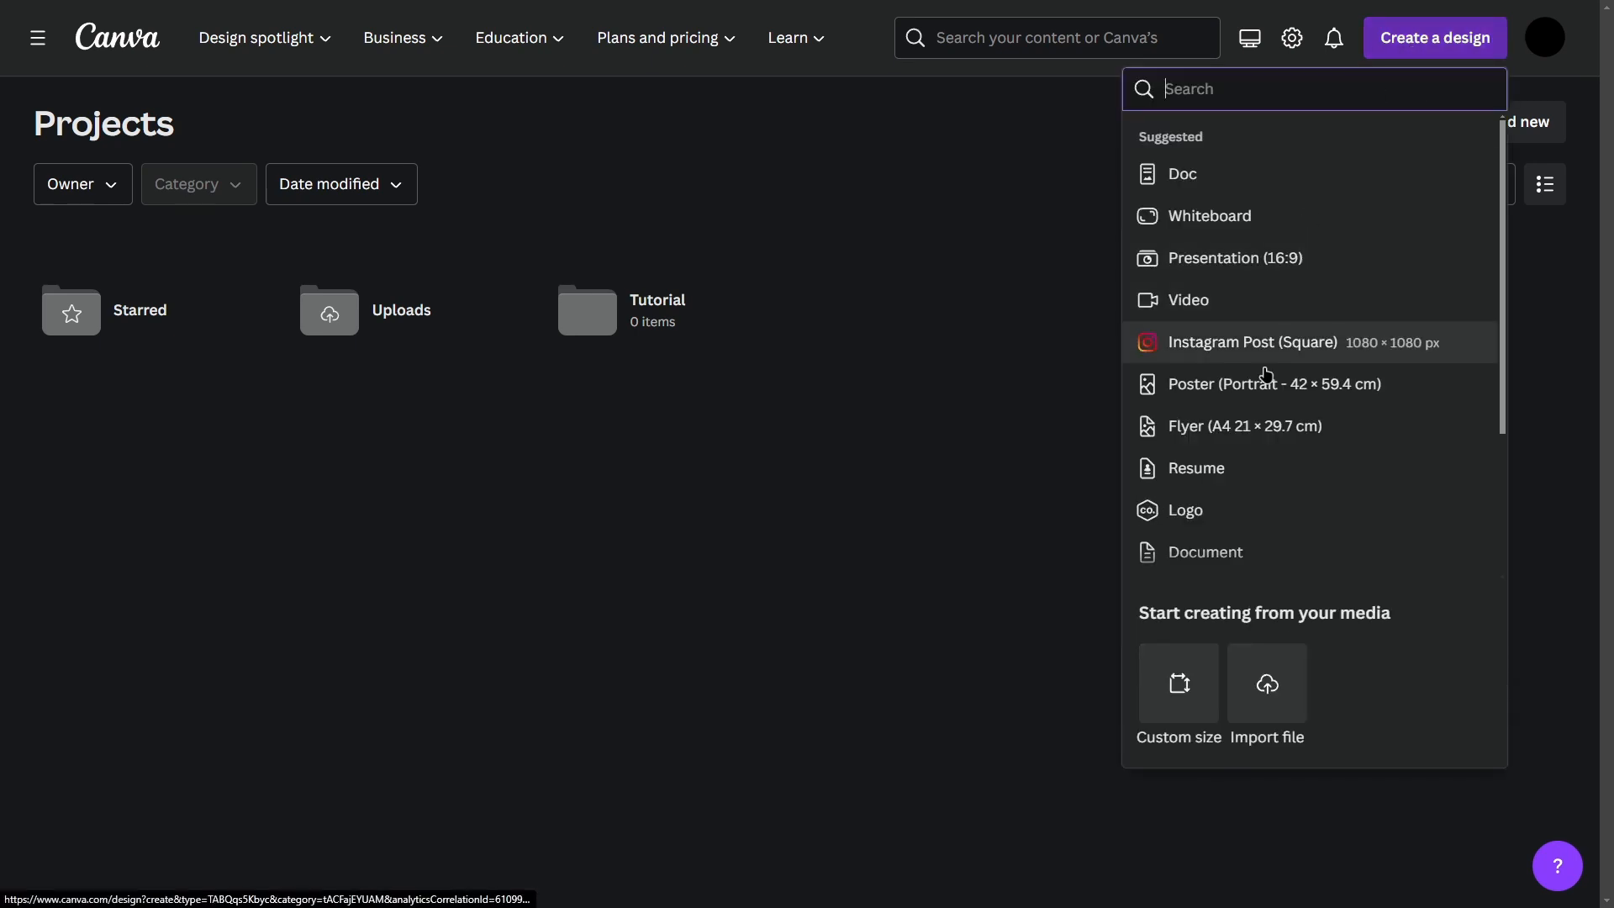
{"action": "scroll", "coordinate": [1401, 468], "scroll_direction": "down", "scroll_amount": 3}
{"action": "scroll", "coordinate": [1405, 468], "scroll_direction": "up", "scroll_amount": 3}
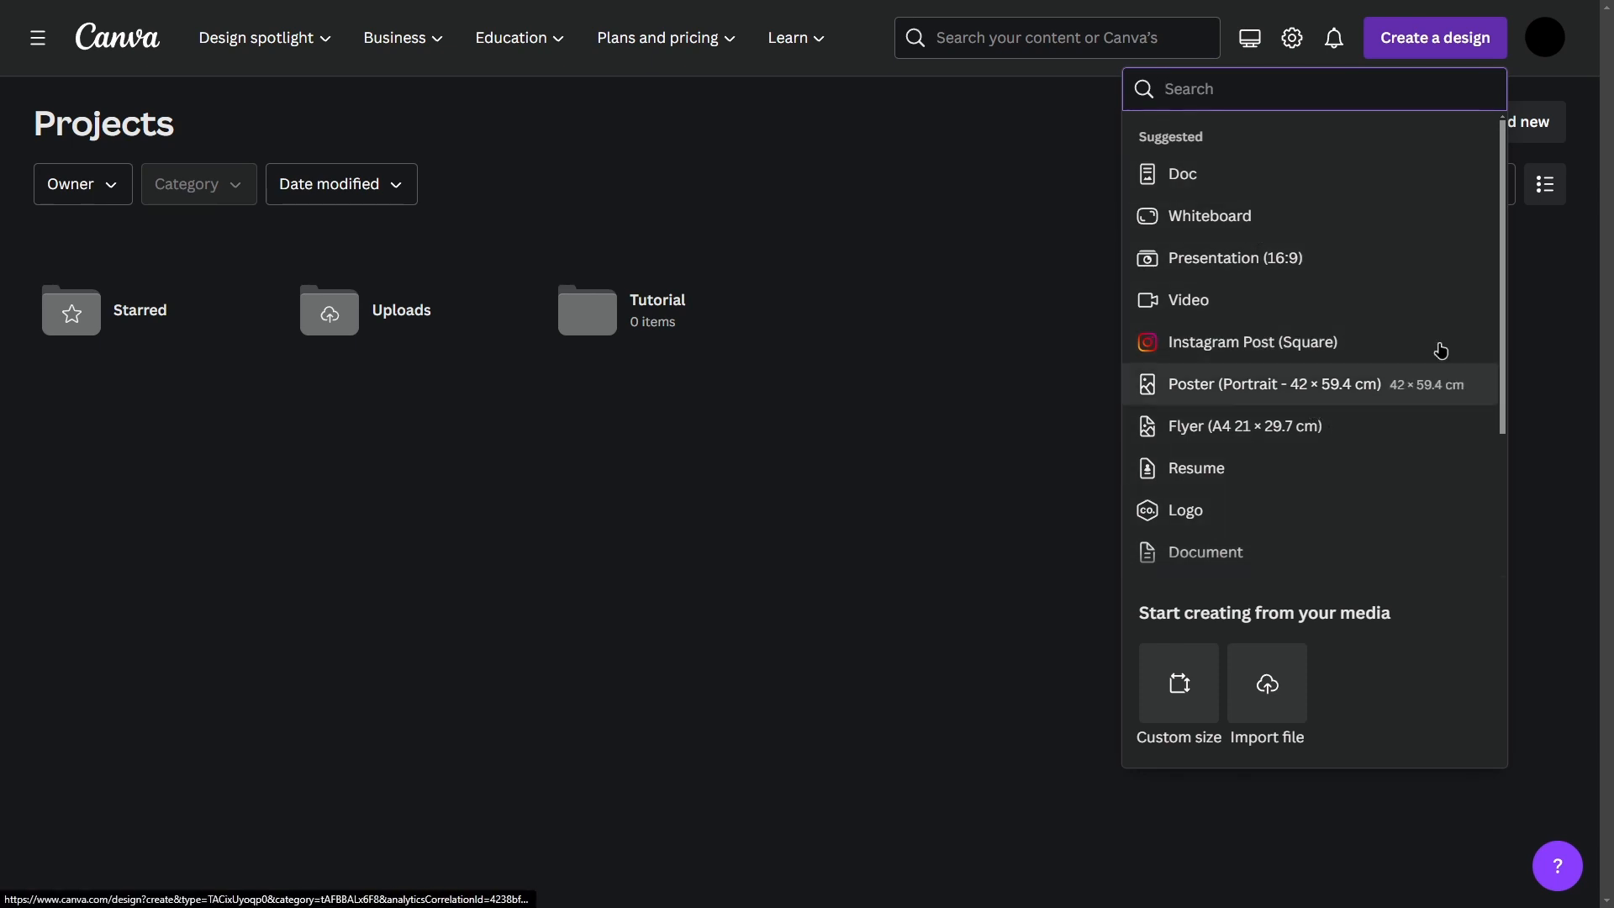
{"action": "scroll", "coordinate": [1304, 505], "scroll_direction": "down", "scroll_amount": 3}
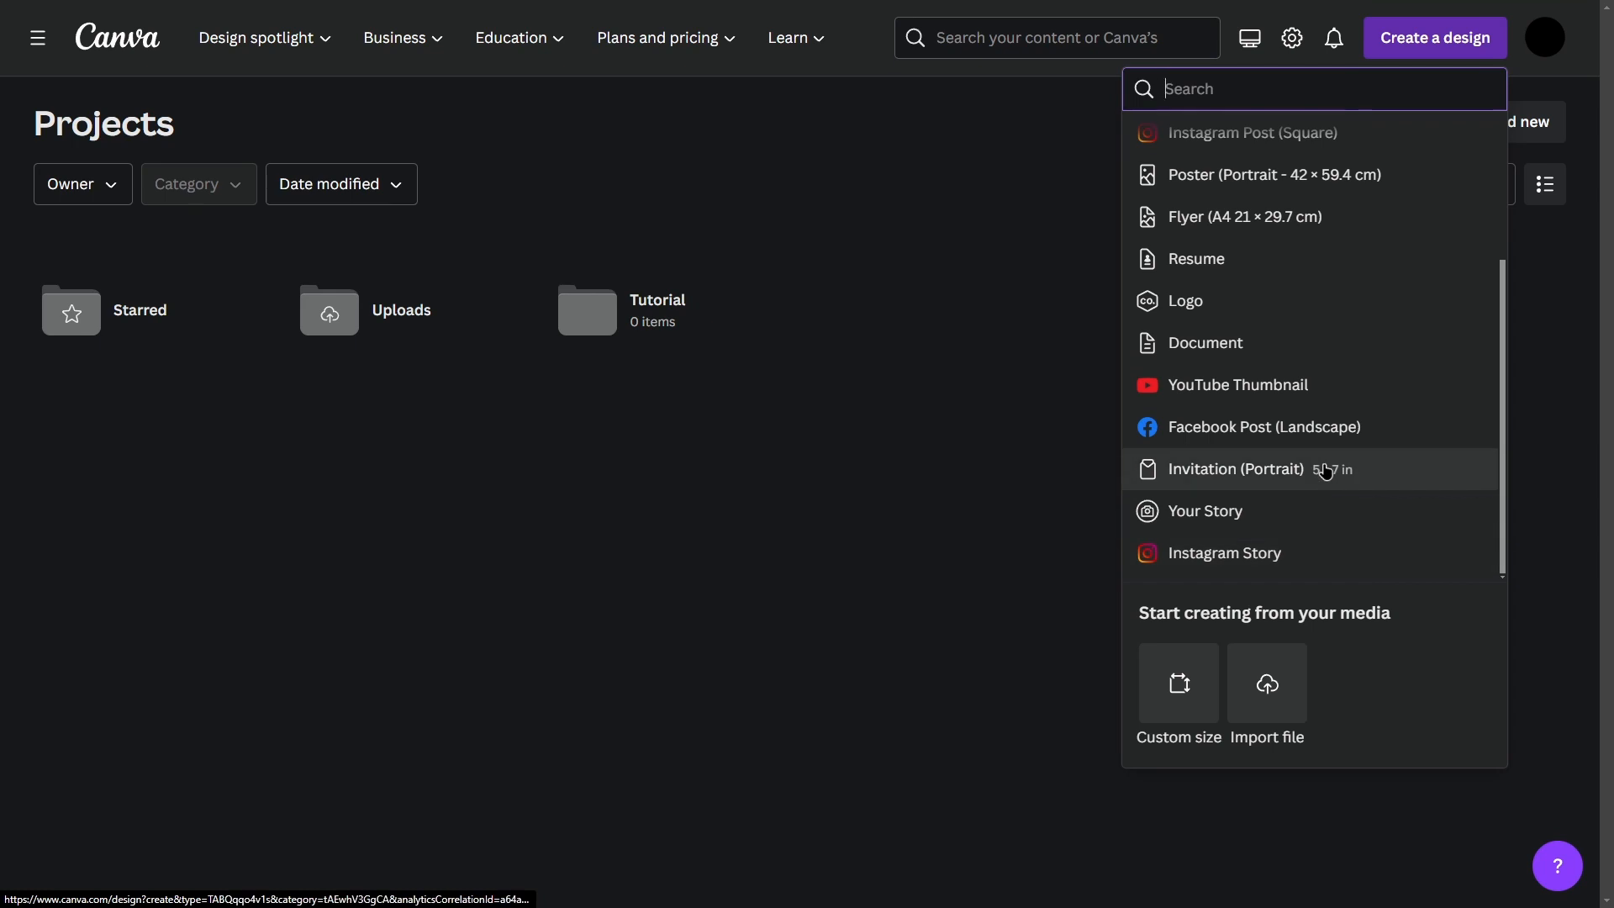
{"action": "scroll", "coordinate": [1286, 378], "scroll_direction": "up", "scroll_amount": 1}
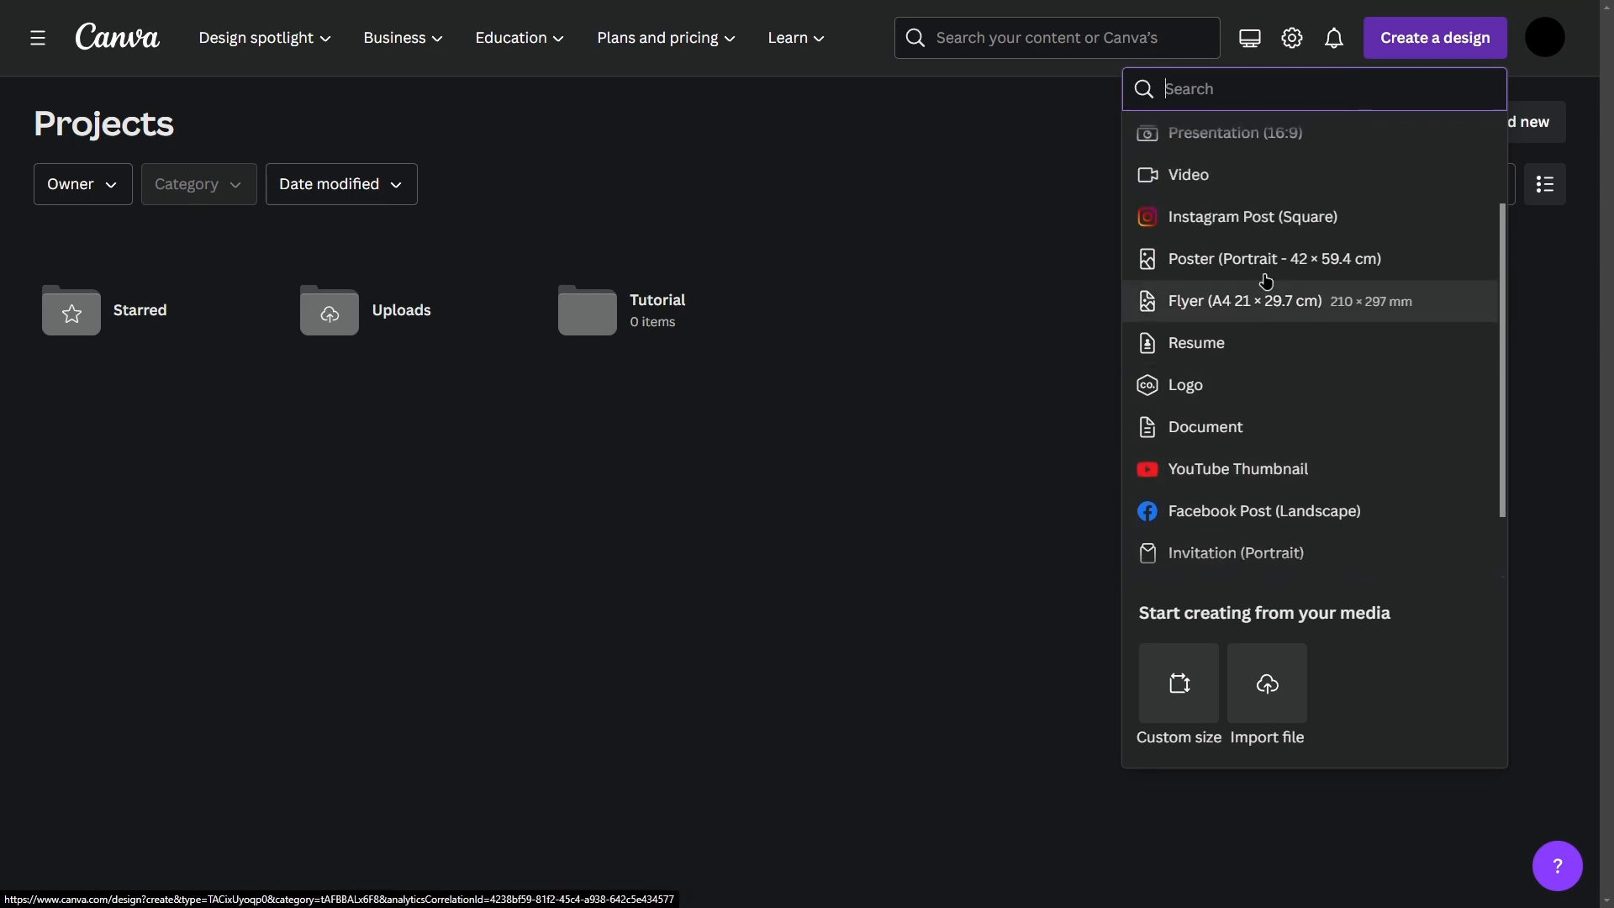
{"action": "scroll", "coordinate": [1271, 258], "scroll_direction": "up", "scroll_amount": 3}
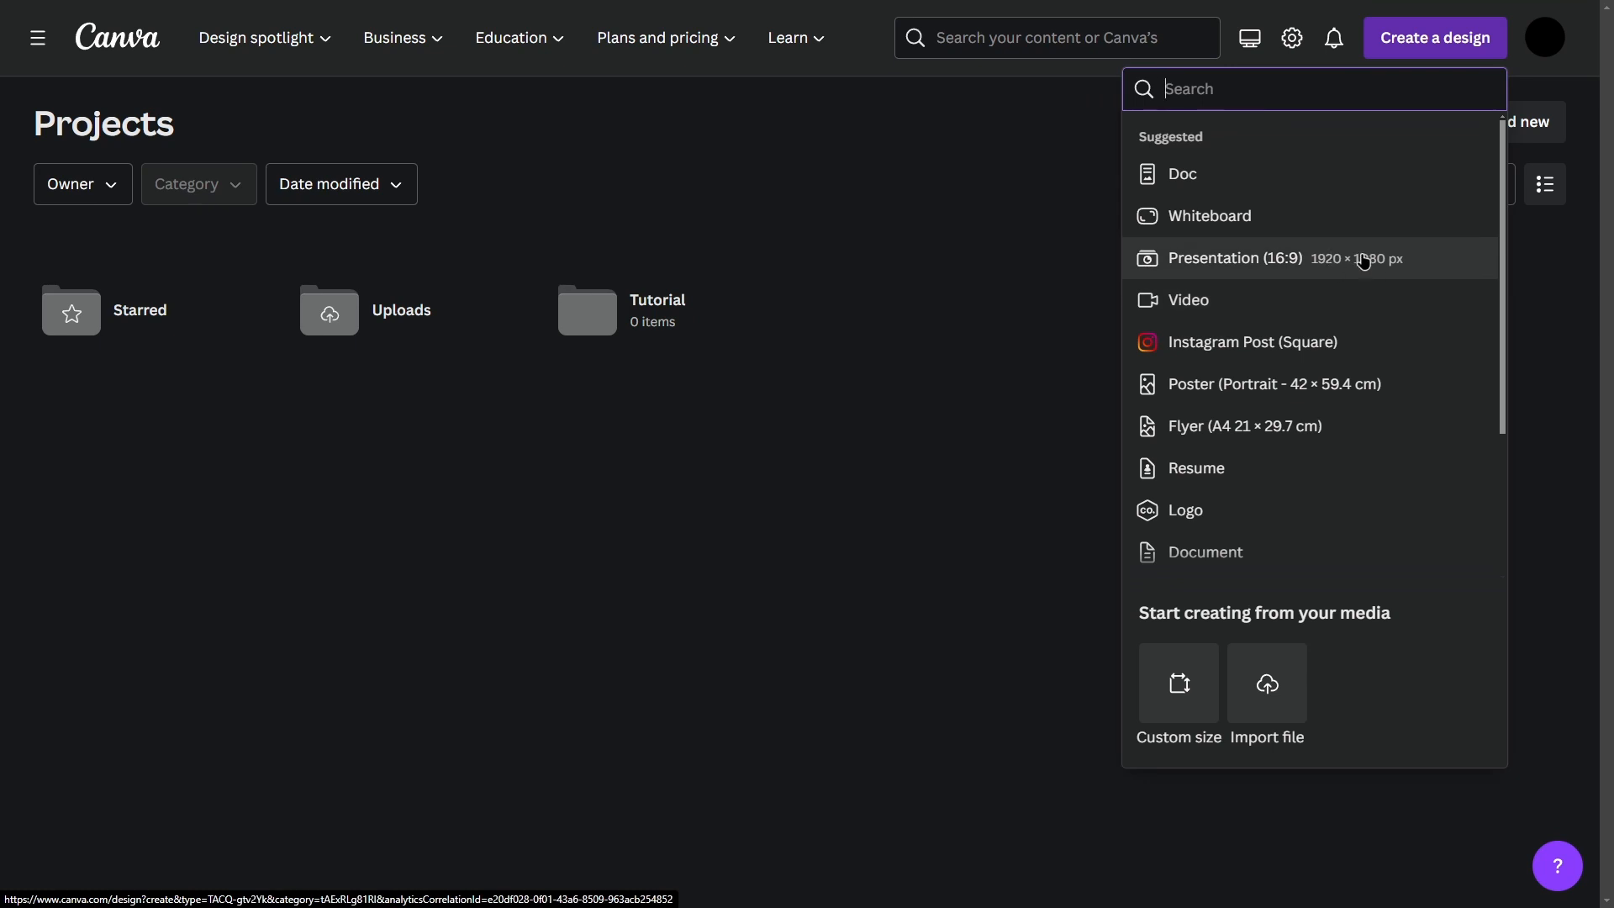
{"action": "scroll", "coordinate": [1374, 269], "scroll_direction": "down", "scroll_amount": 2}
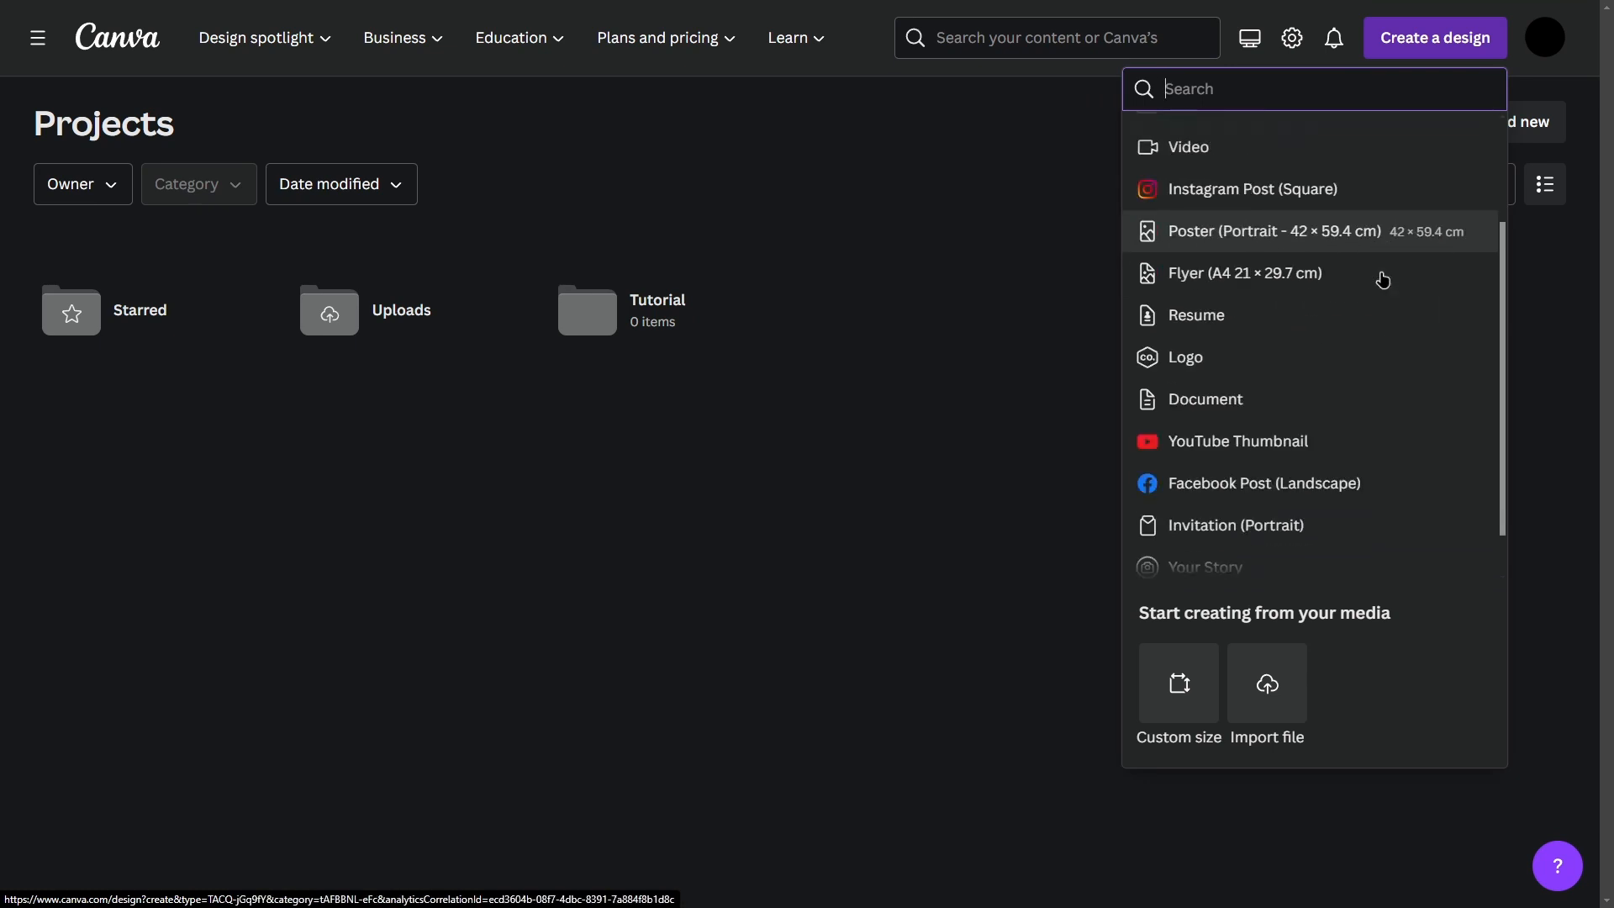
{"action": "scroll", "coordinate": [1375, 393], "scroll_direction": "up", "scroll_amount": 1}
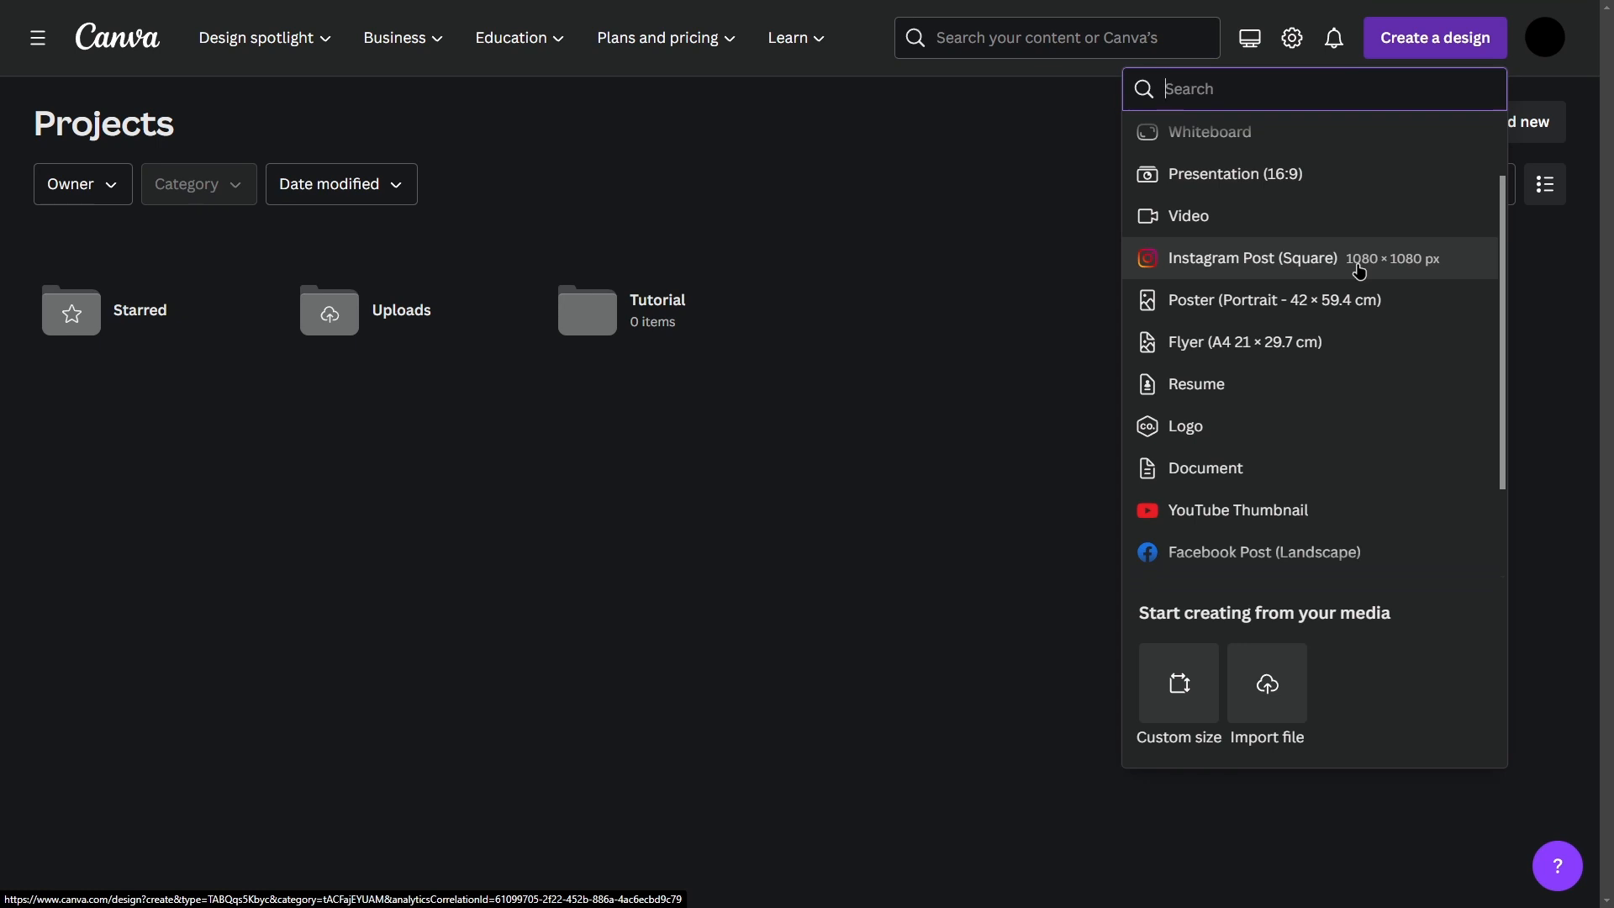
{"action": "scroll", "coordinate": [1360, 269], "scroll_direction": "up", "scroll_amount": 1}
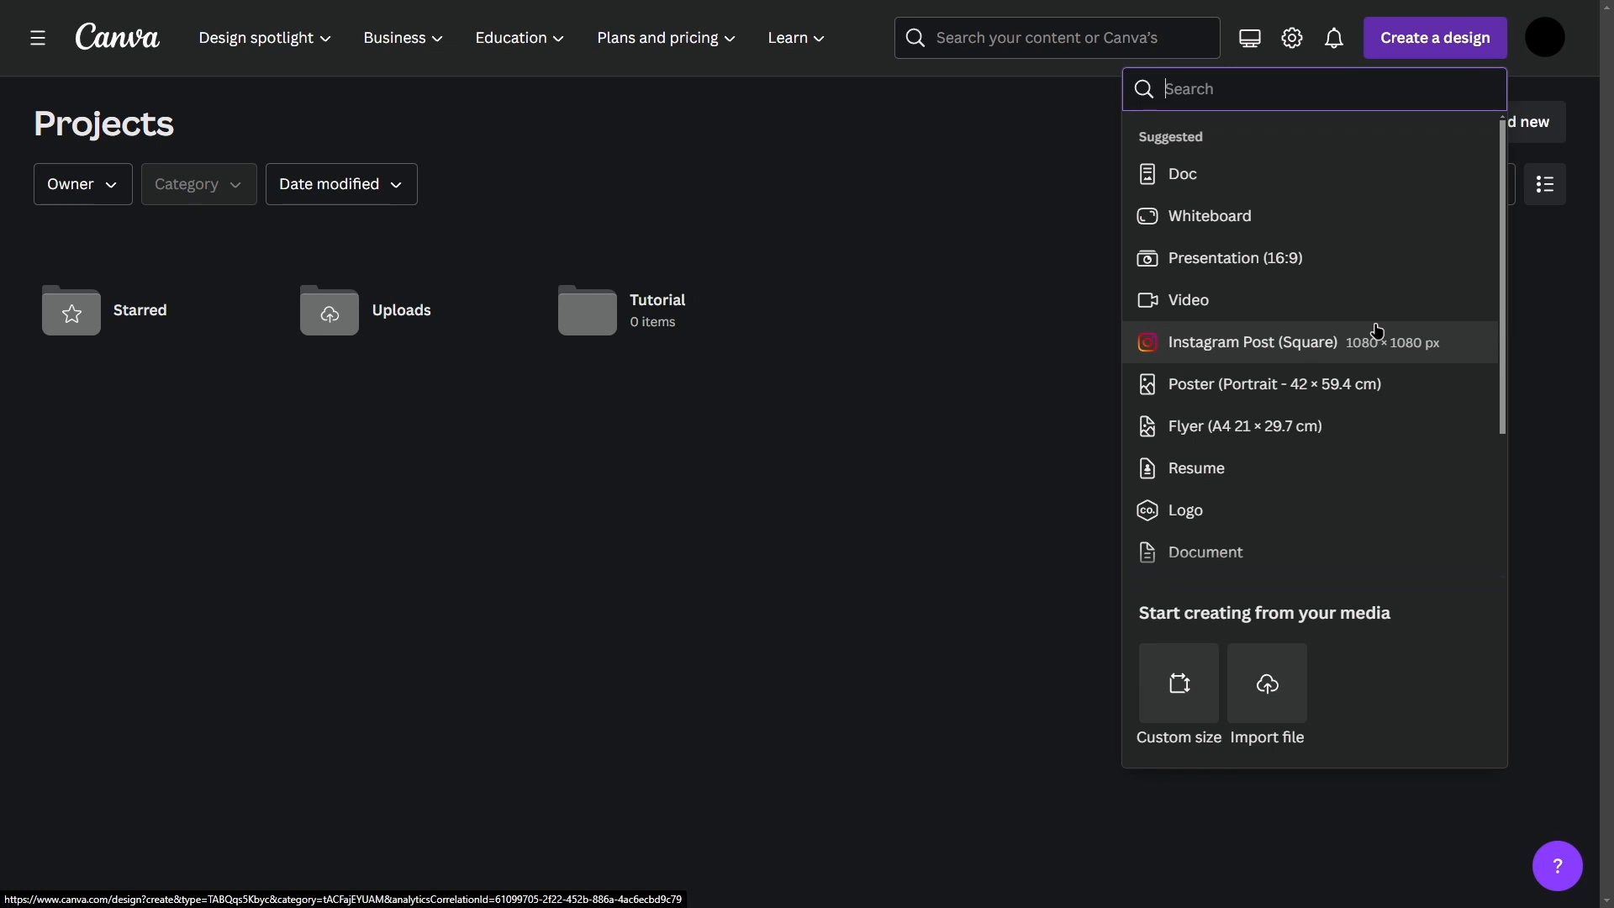
{"action": "left_click", "coordinate": [1227, 261]}
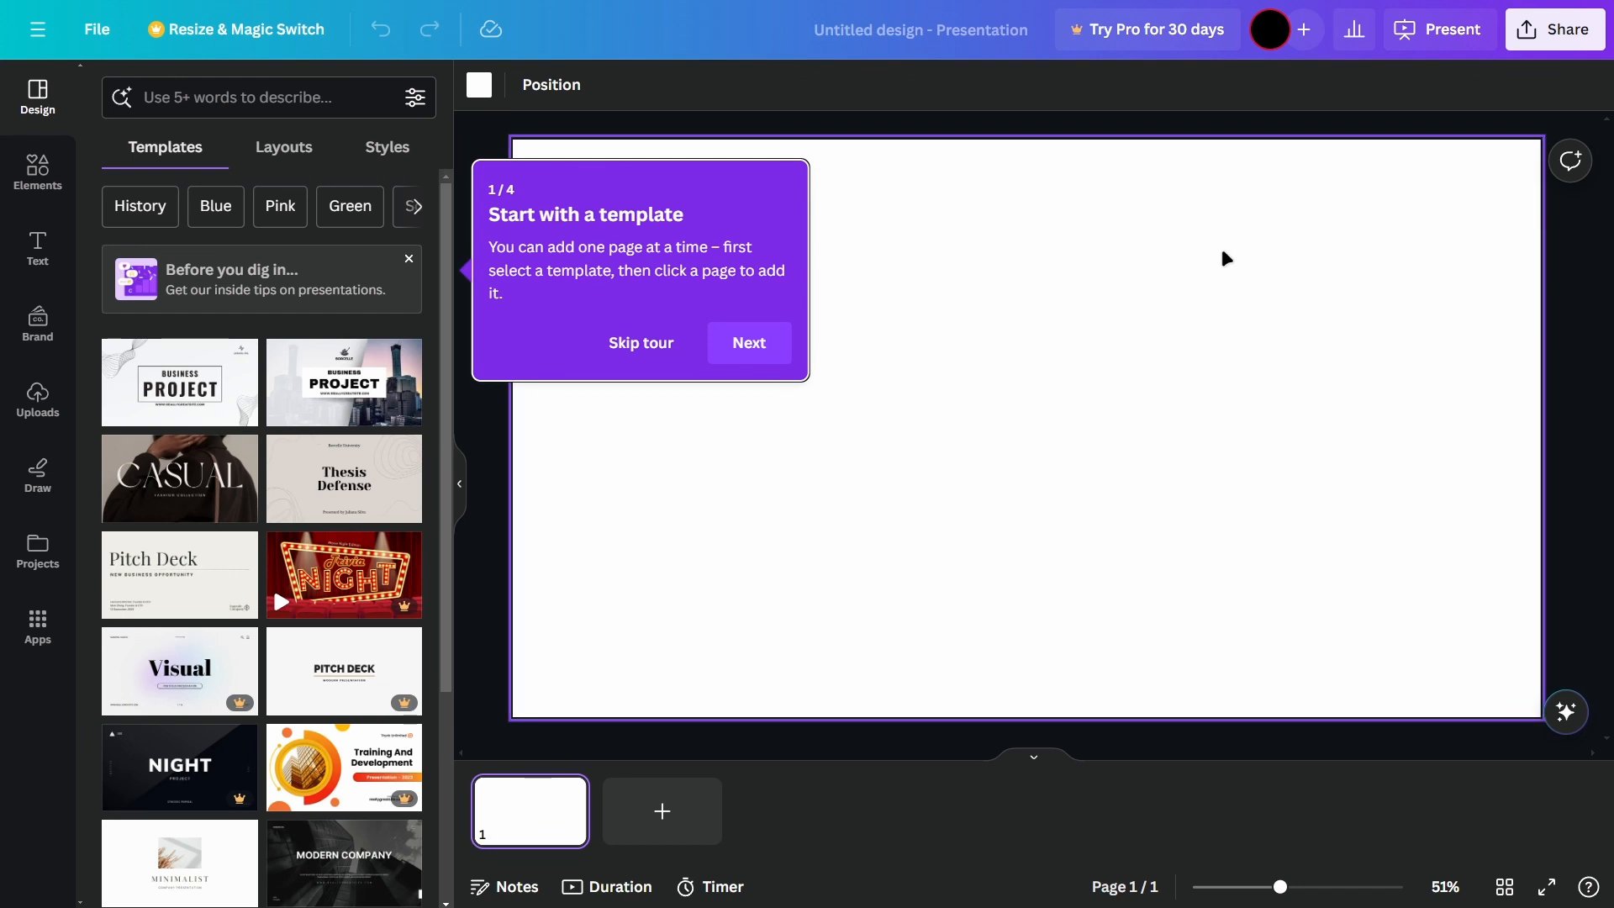
{"action": "left_click", "coordinate": [632, 343]}
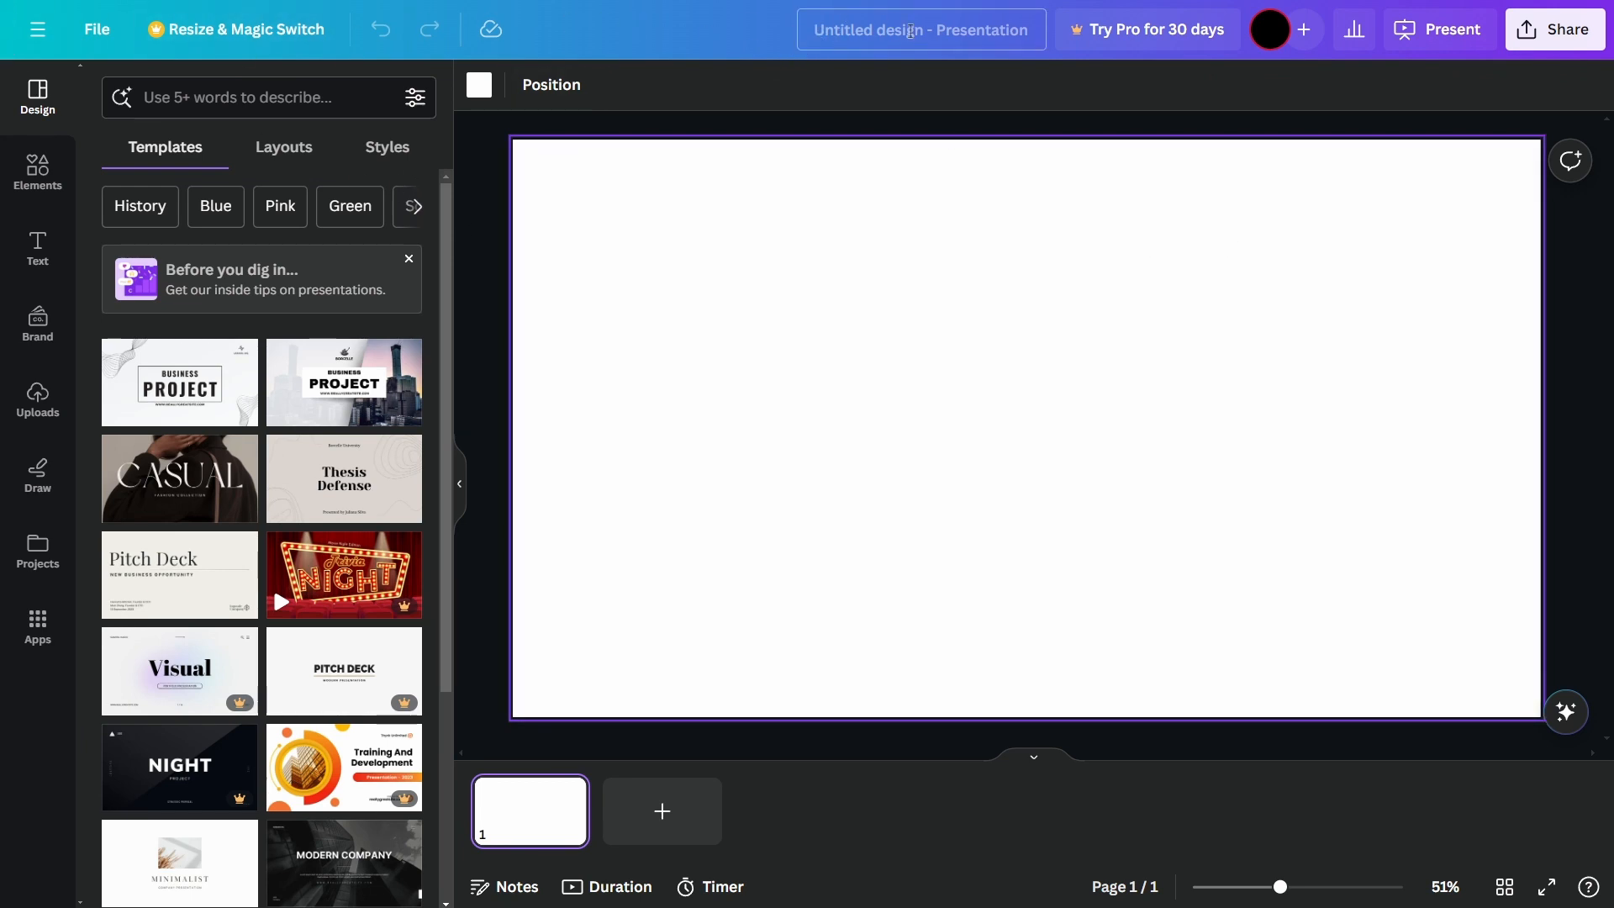
Step: Rename the untitled design to "Tutorial Presentation"
{"action": "left_click", "coordinate": [910, 31]}
{"action": "type", "text": "Tutorial Presentation"}
{"action": "key", "text": "Return"}
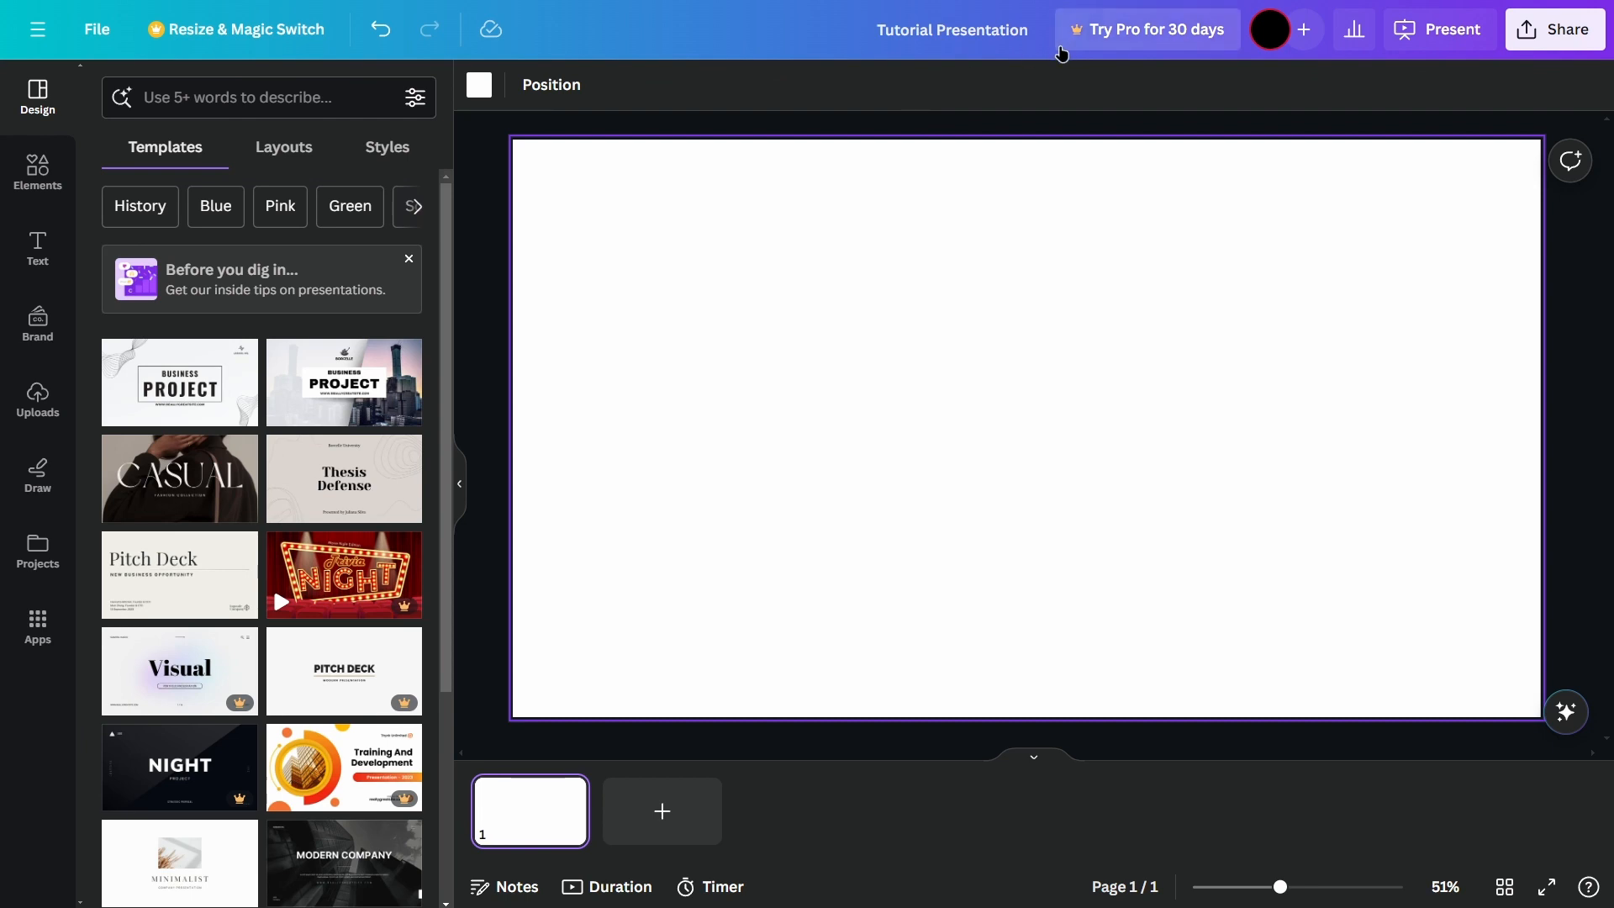
Step: Save the presentation to the Tutorial folder
{"action": "left_click", "coordinate": [95, 30]}
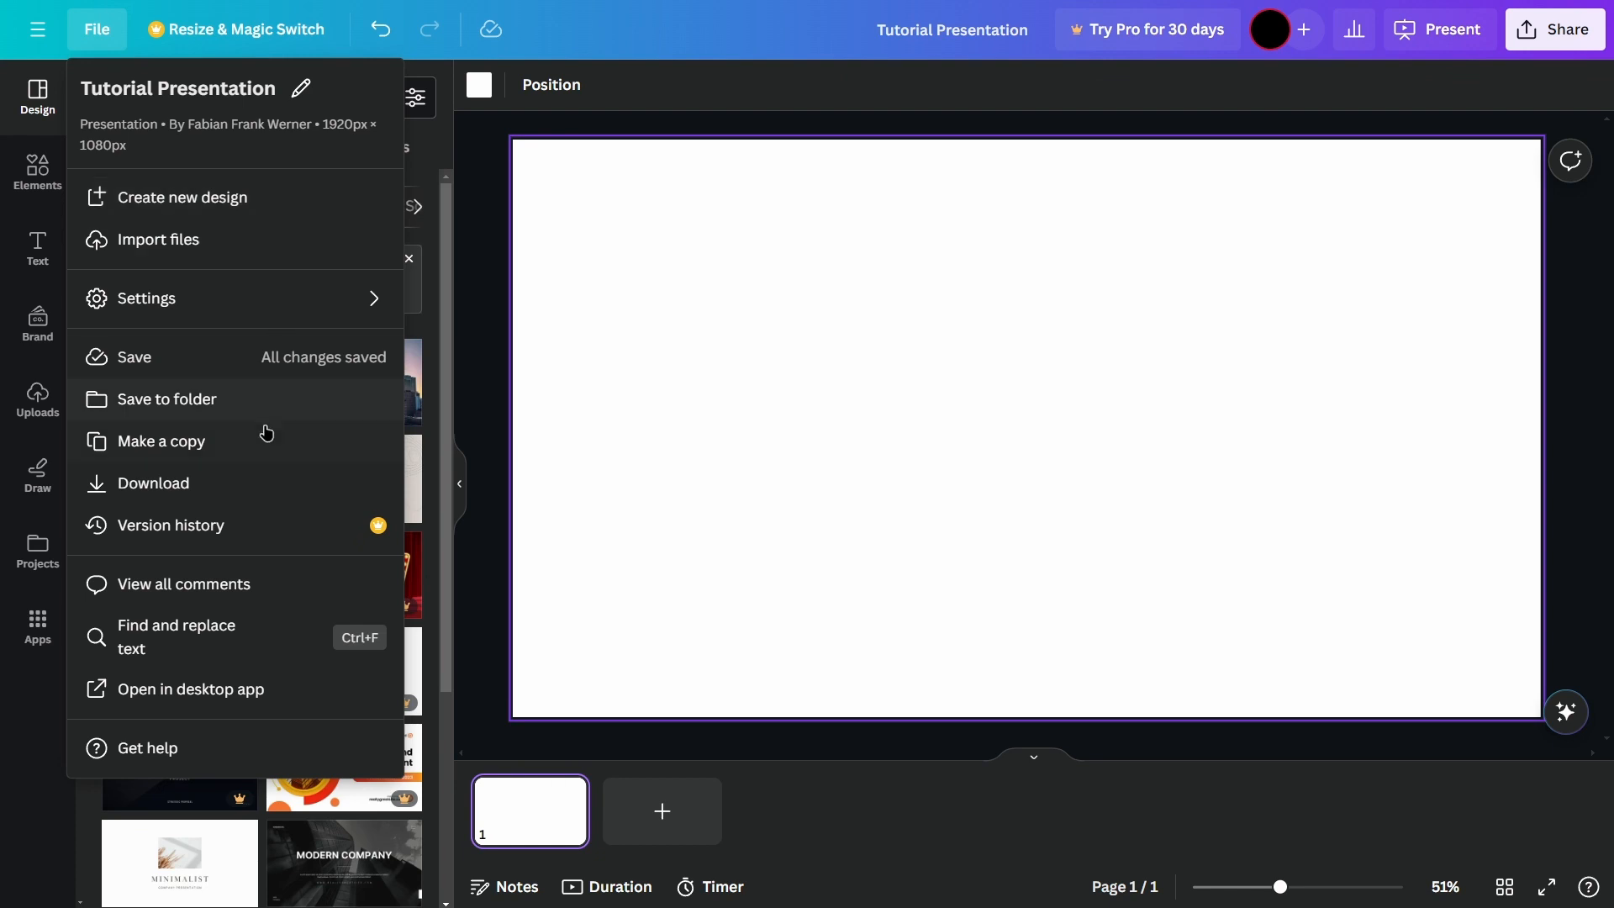
{"action": "left_click", "coordinate": [231, 405]}
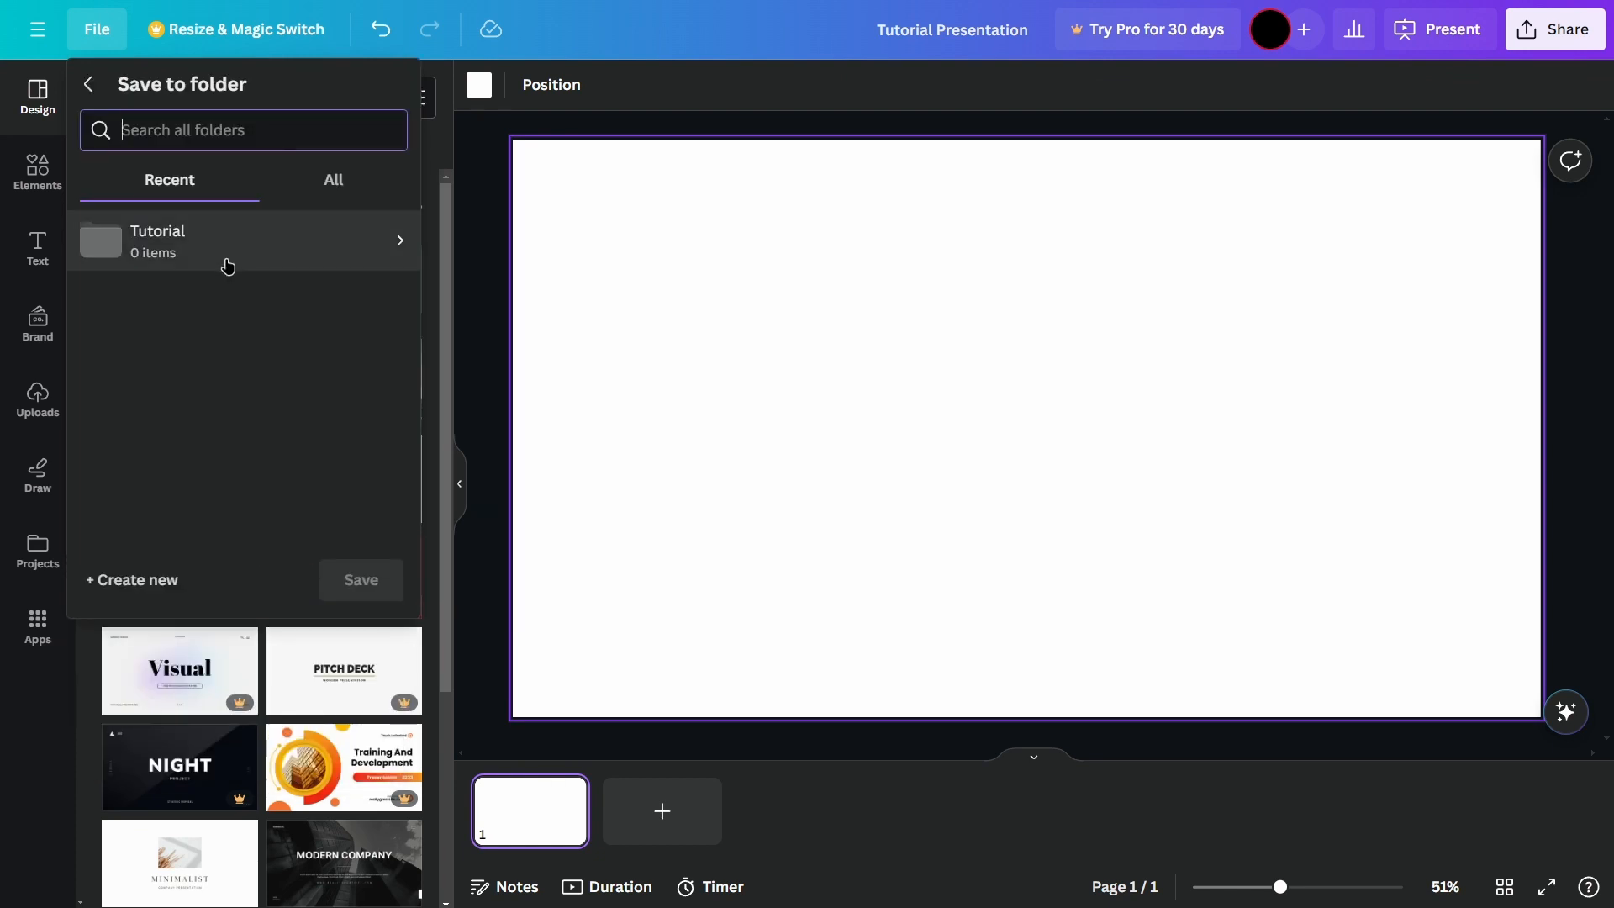
{"action": "left_click", "coordinate": [225, 261]}
{"action": "left_click", "coordinate": [380, 526]}
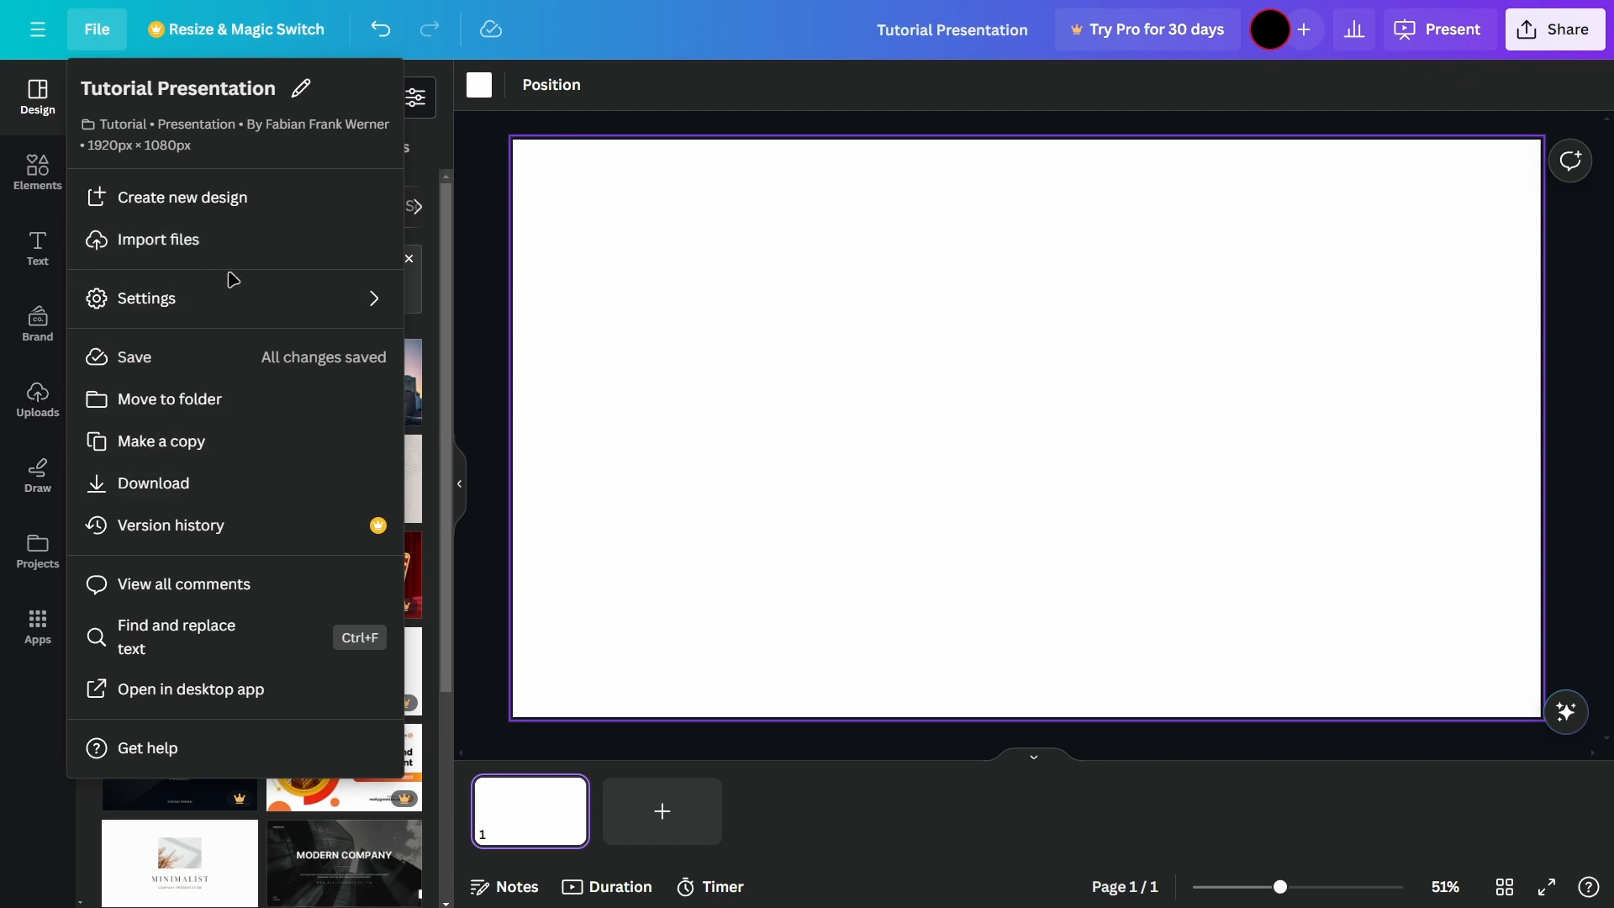
Step: Show the rulers and guides around the design canvas and review the remaining file commands
{"action": "mouse_move", "coordinate": [263, 301]}
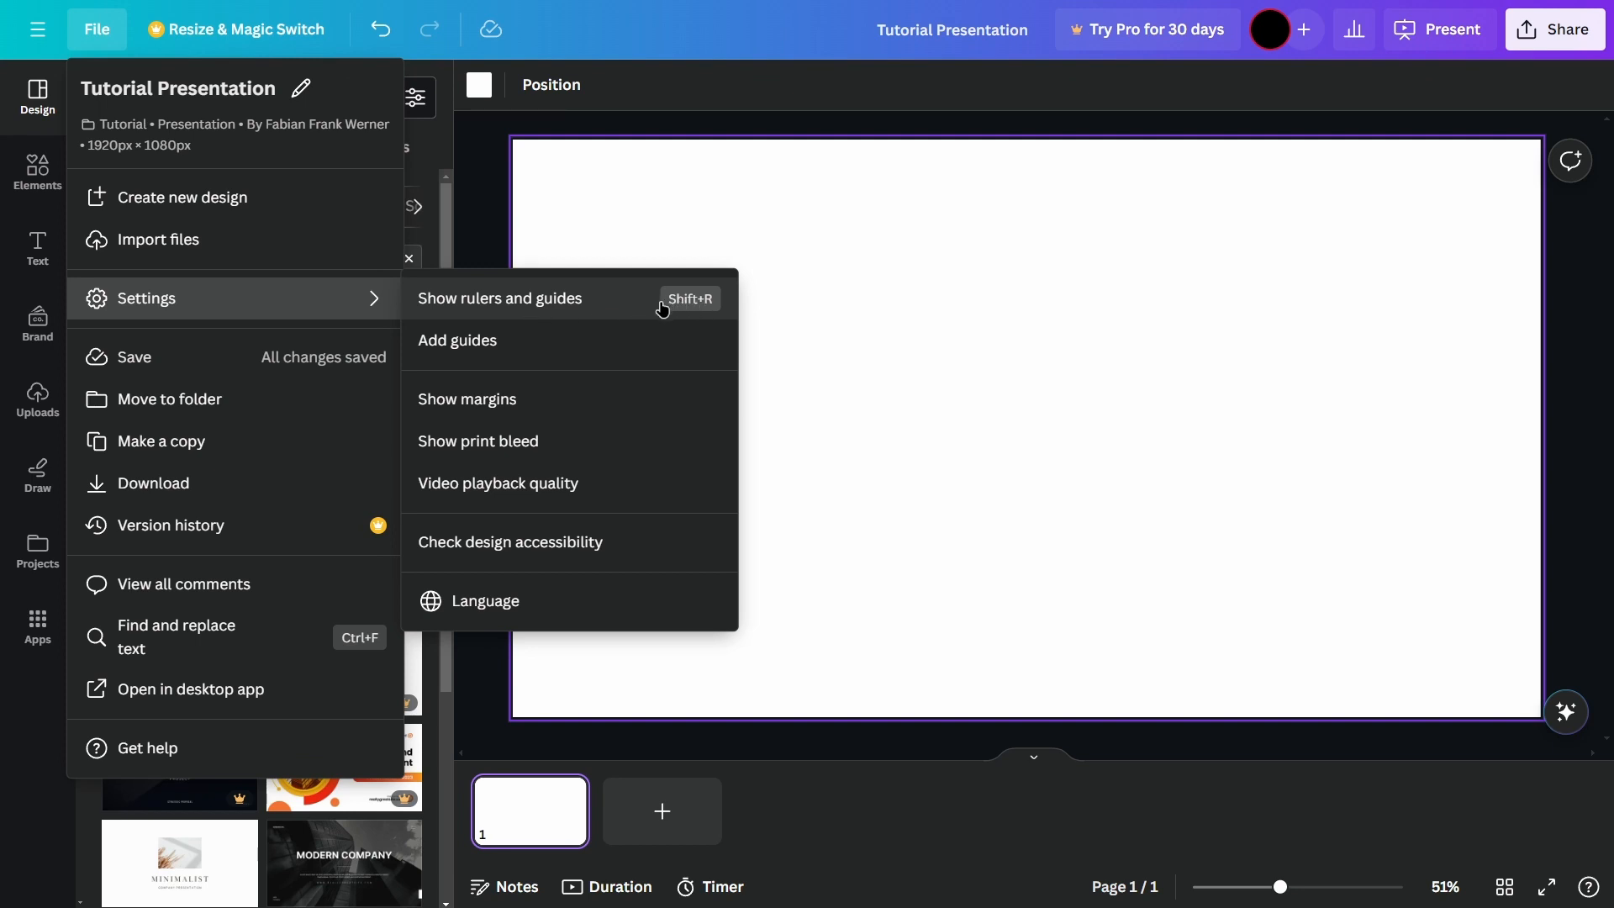
{"action": "left_click", "coordinate": [594, 296]}
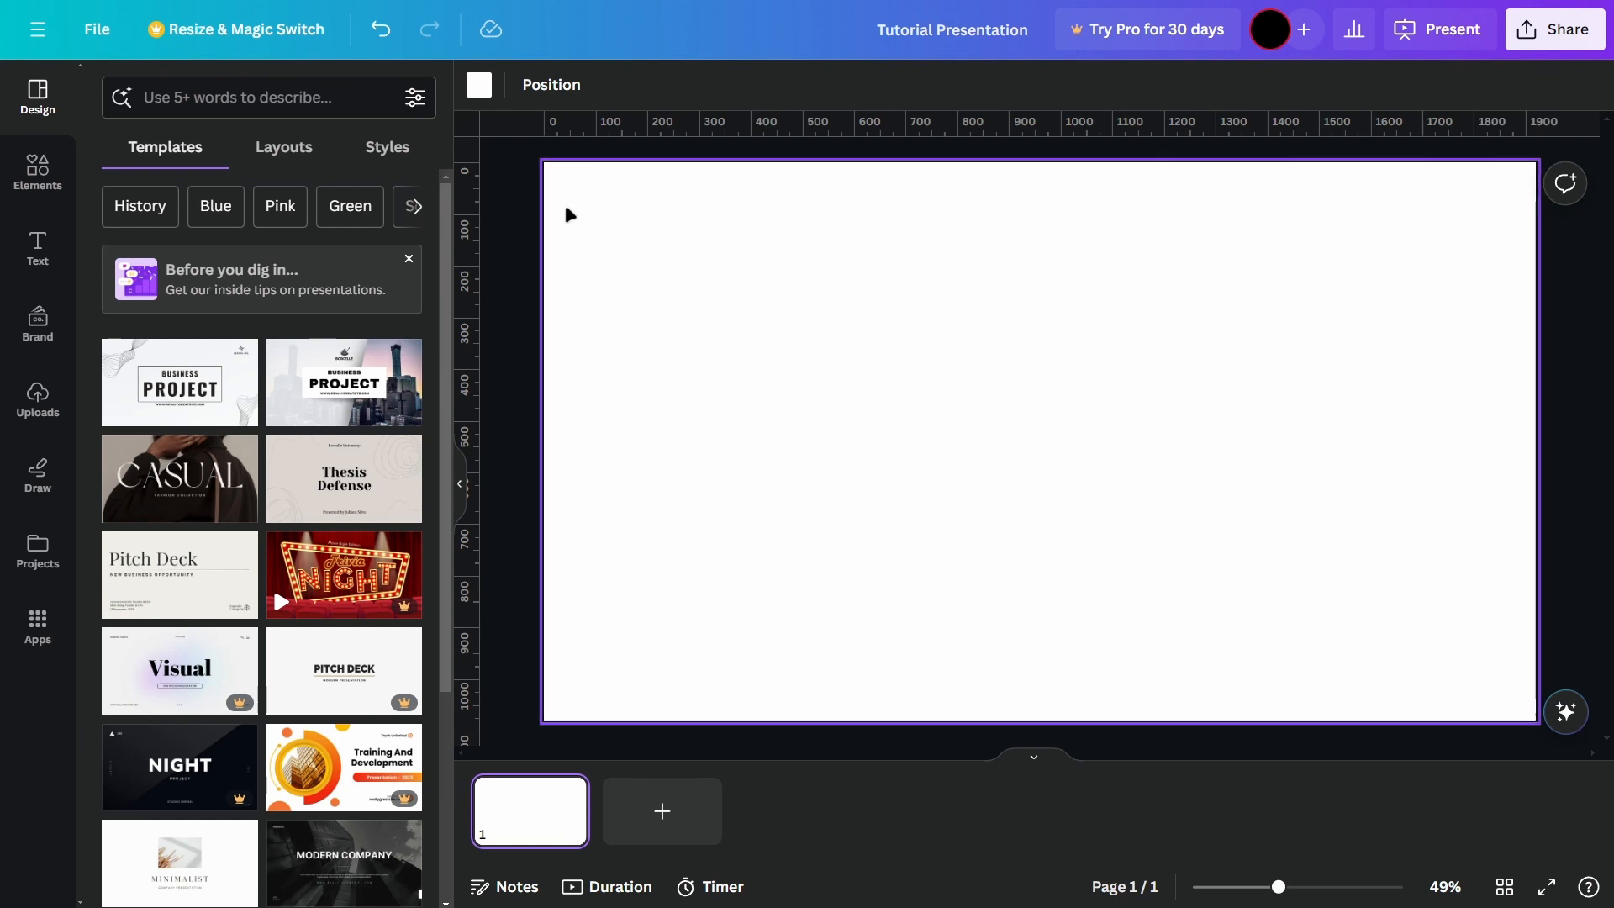
{"action": "left_click", "coordinate": [95, 32]}
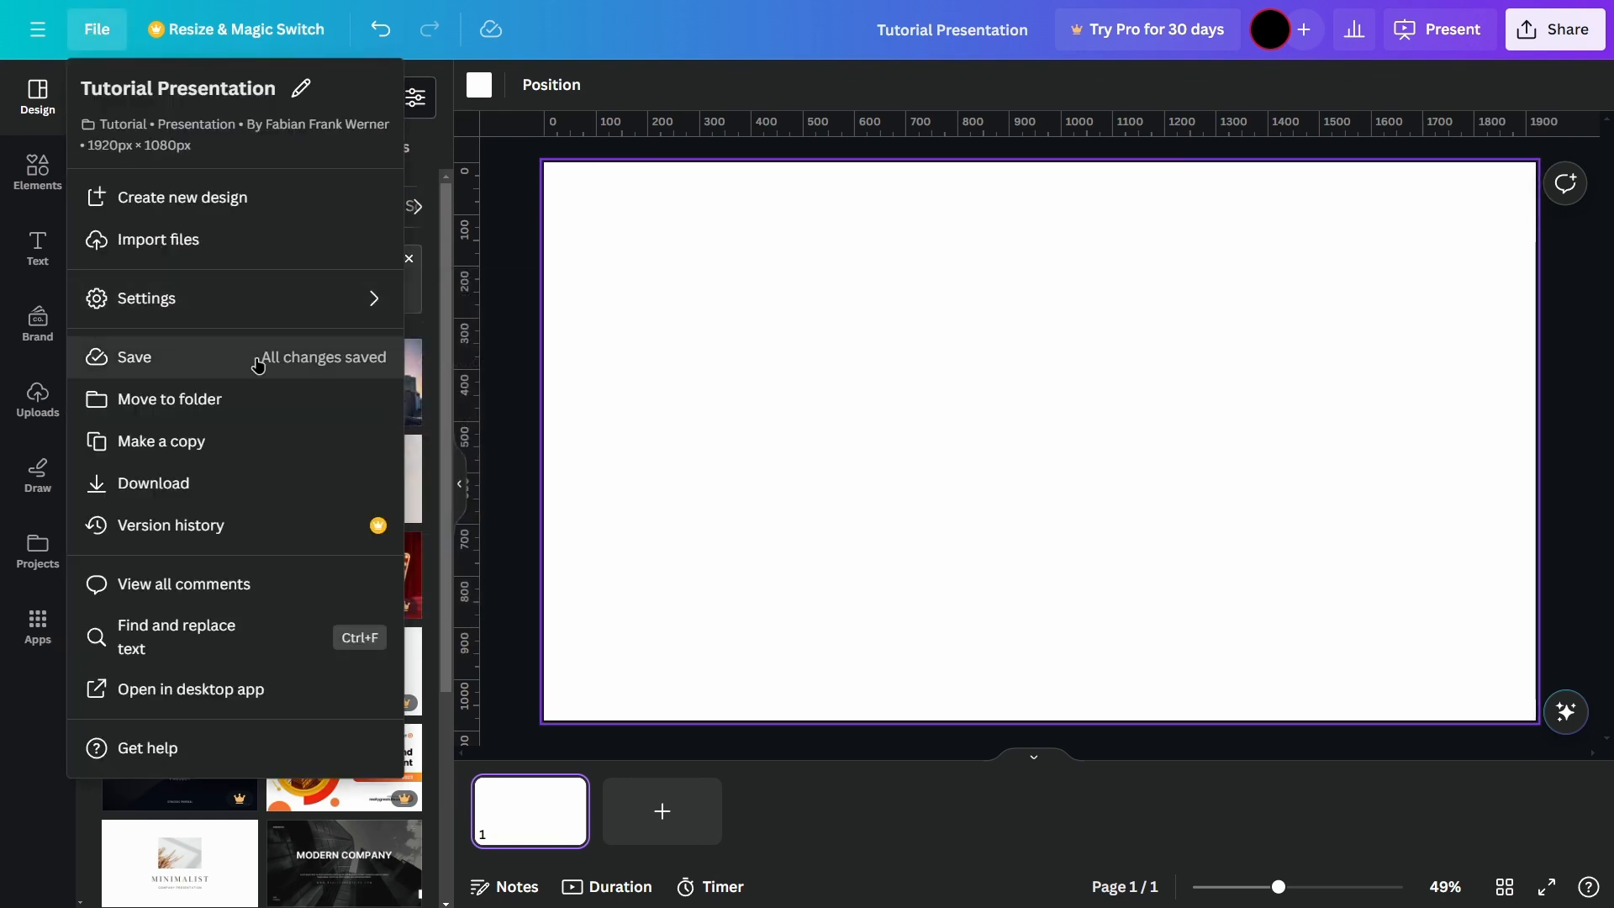
{"action": "left_click", "coordinate": [274, 318]}
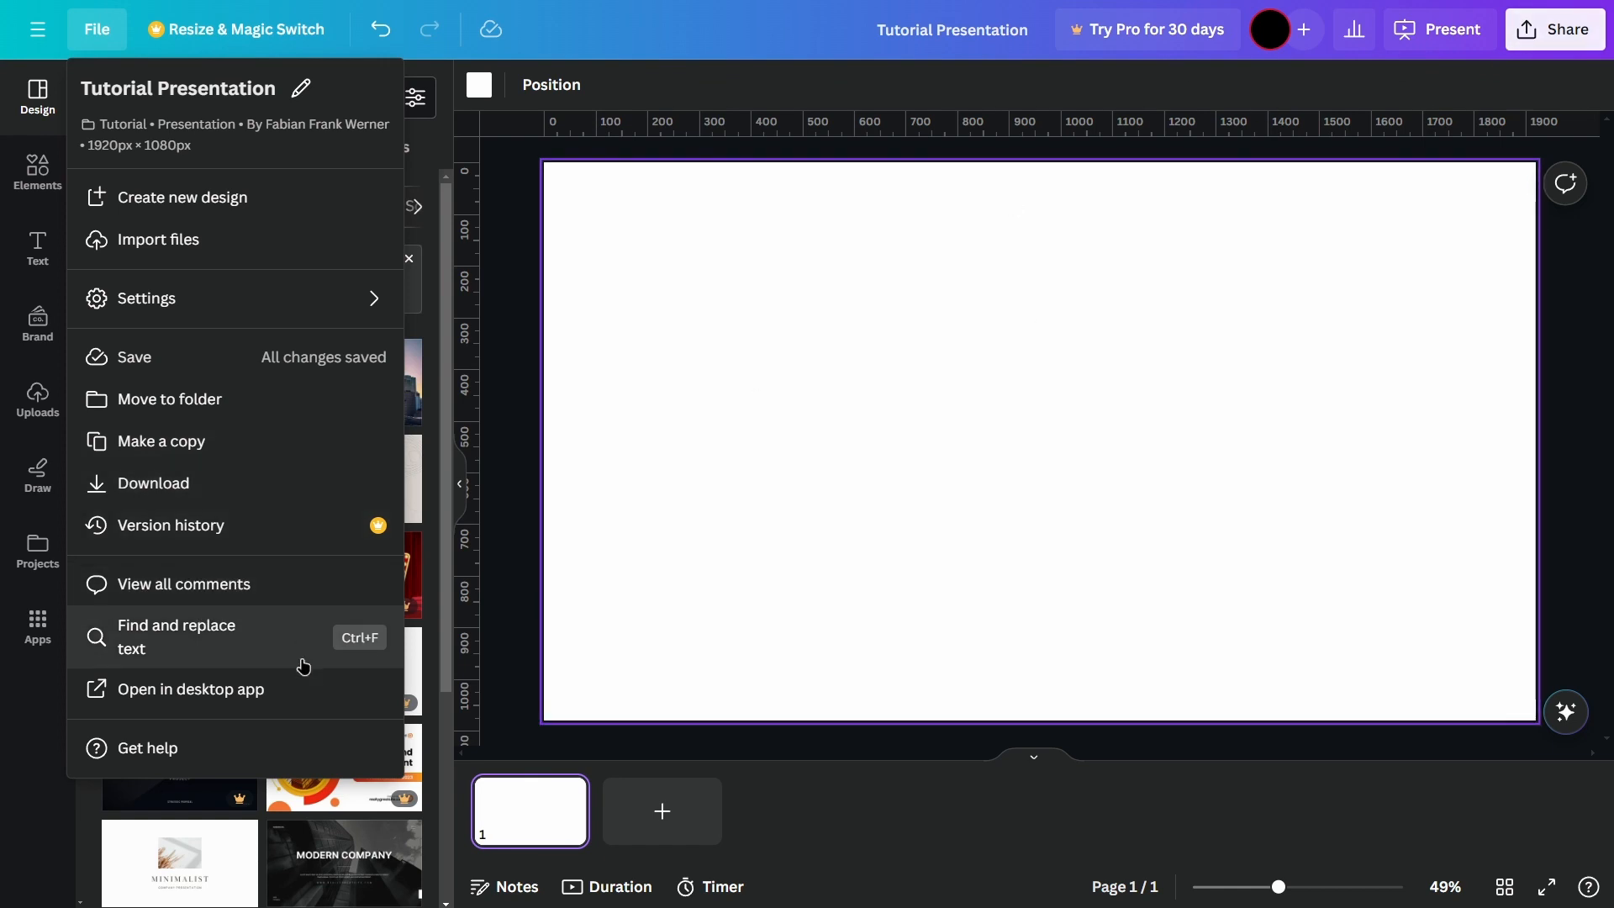
{"action": "left_click", "coordinate": [523, 467]}
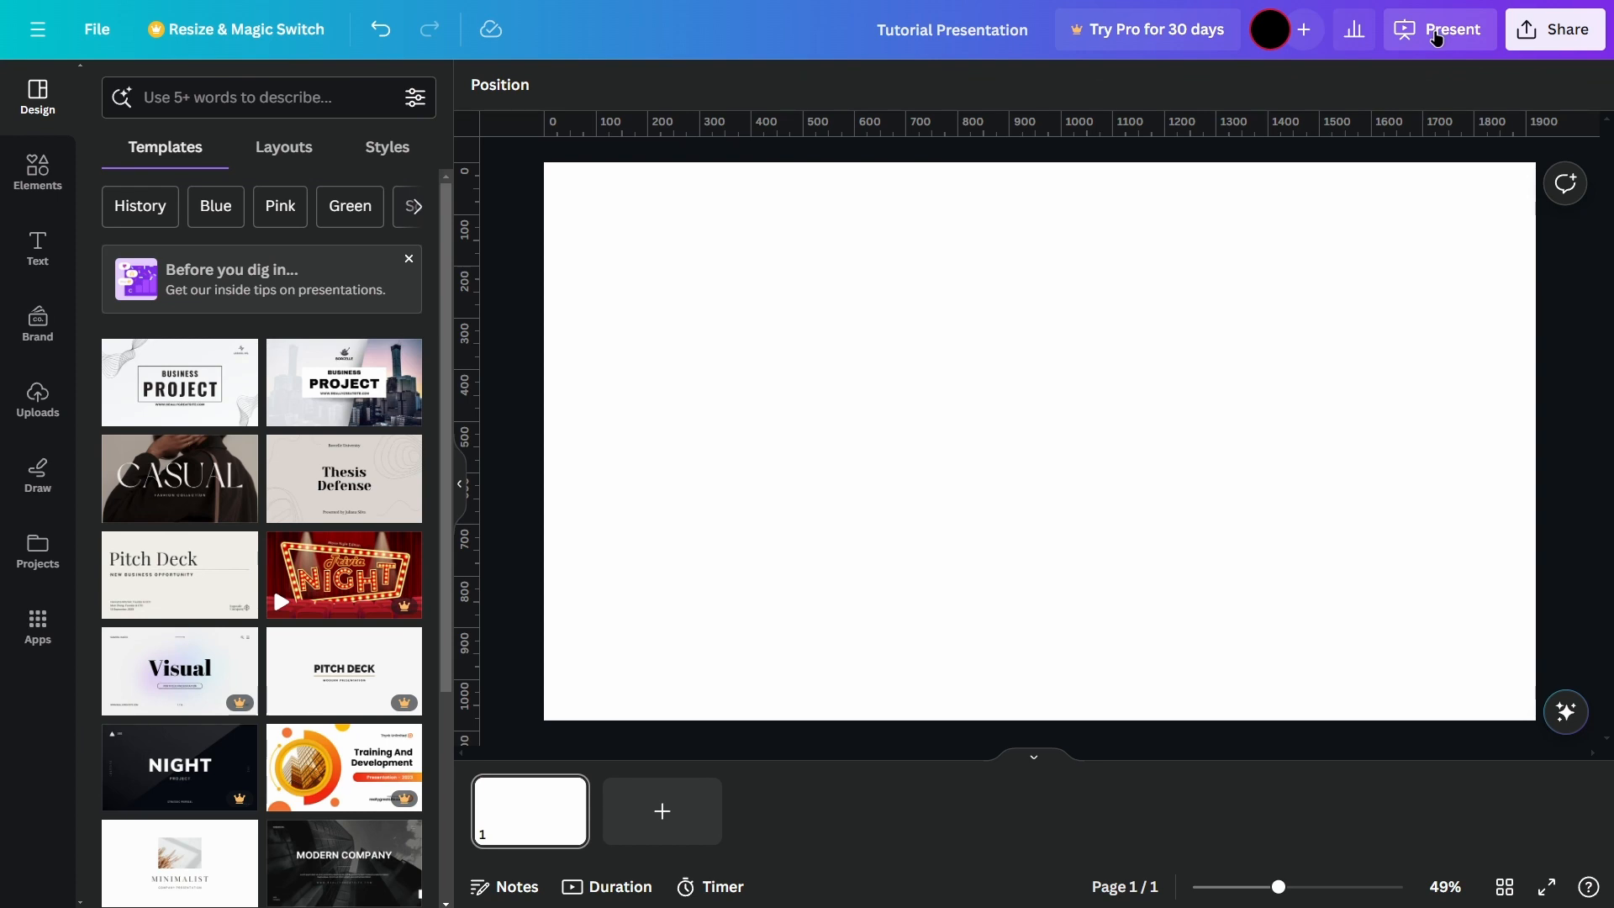
Step: Review the available modes for presenting the design
{"action": "left_click", "coordinate": [1440, 34]}
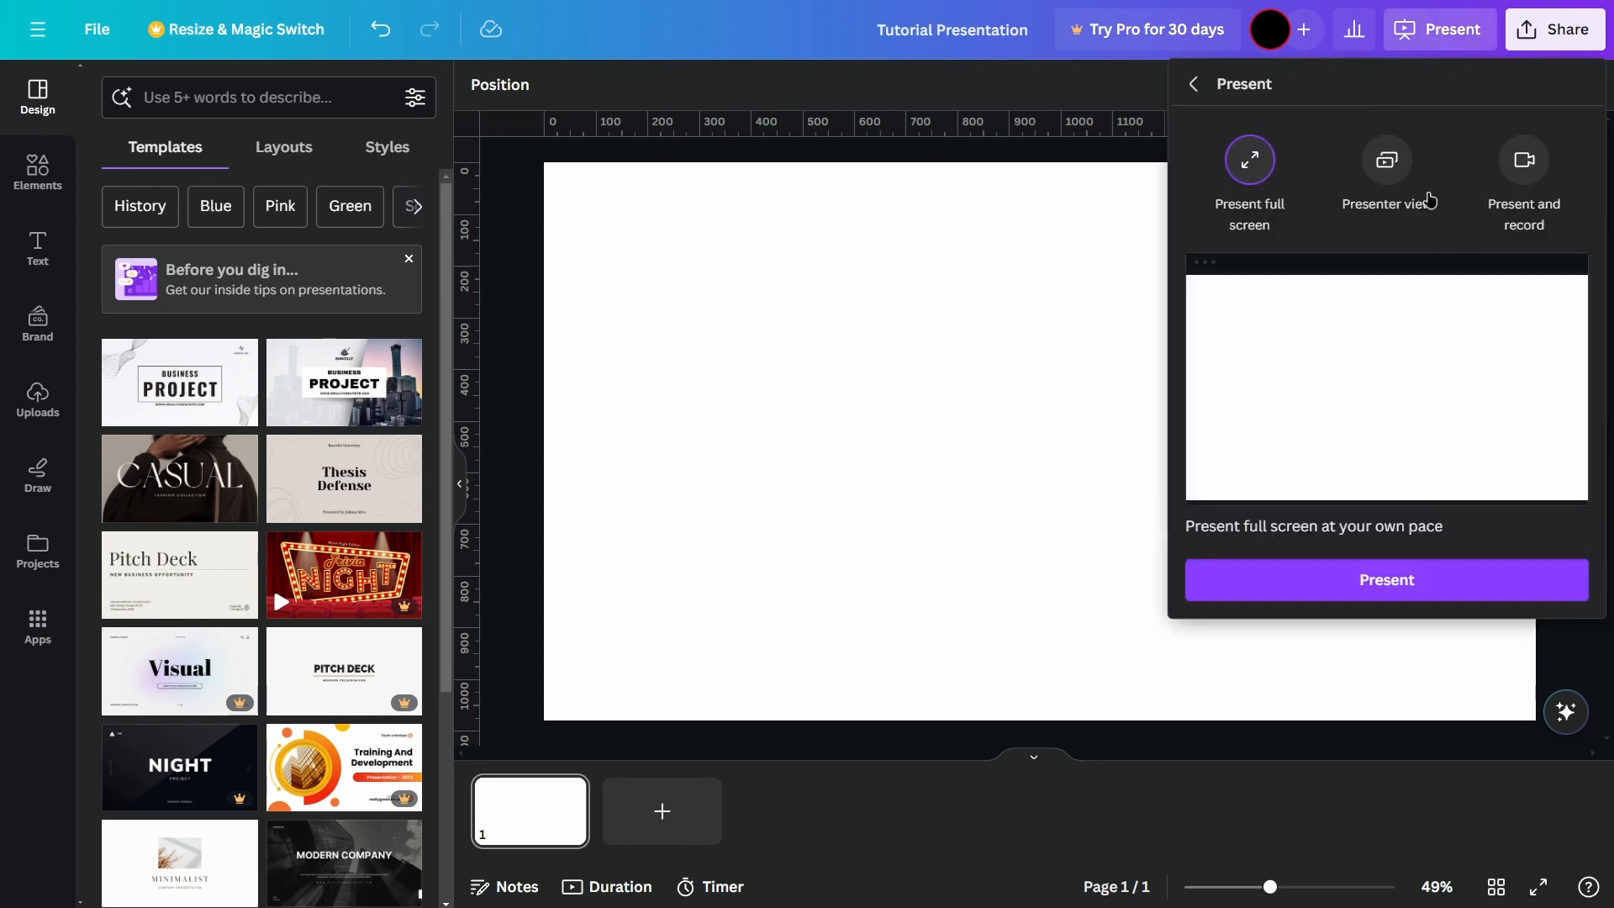
{"action": "left_click", "coordinate": [1193, 84]}
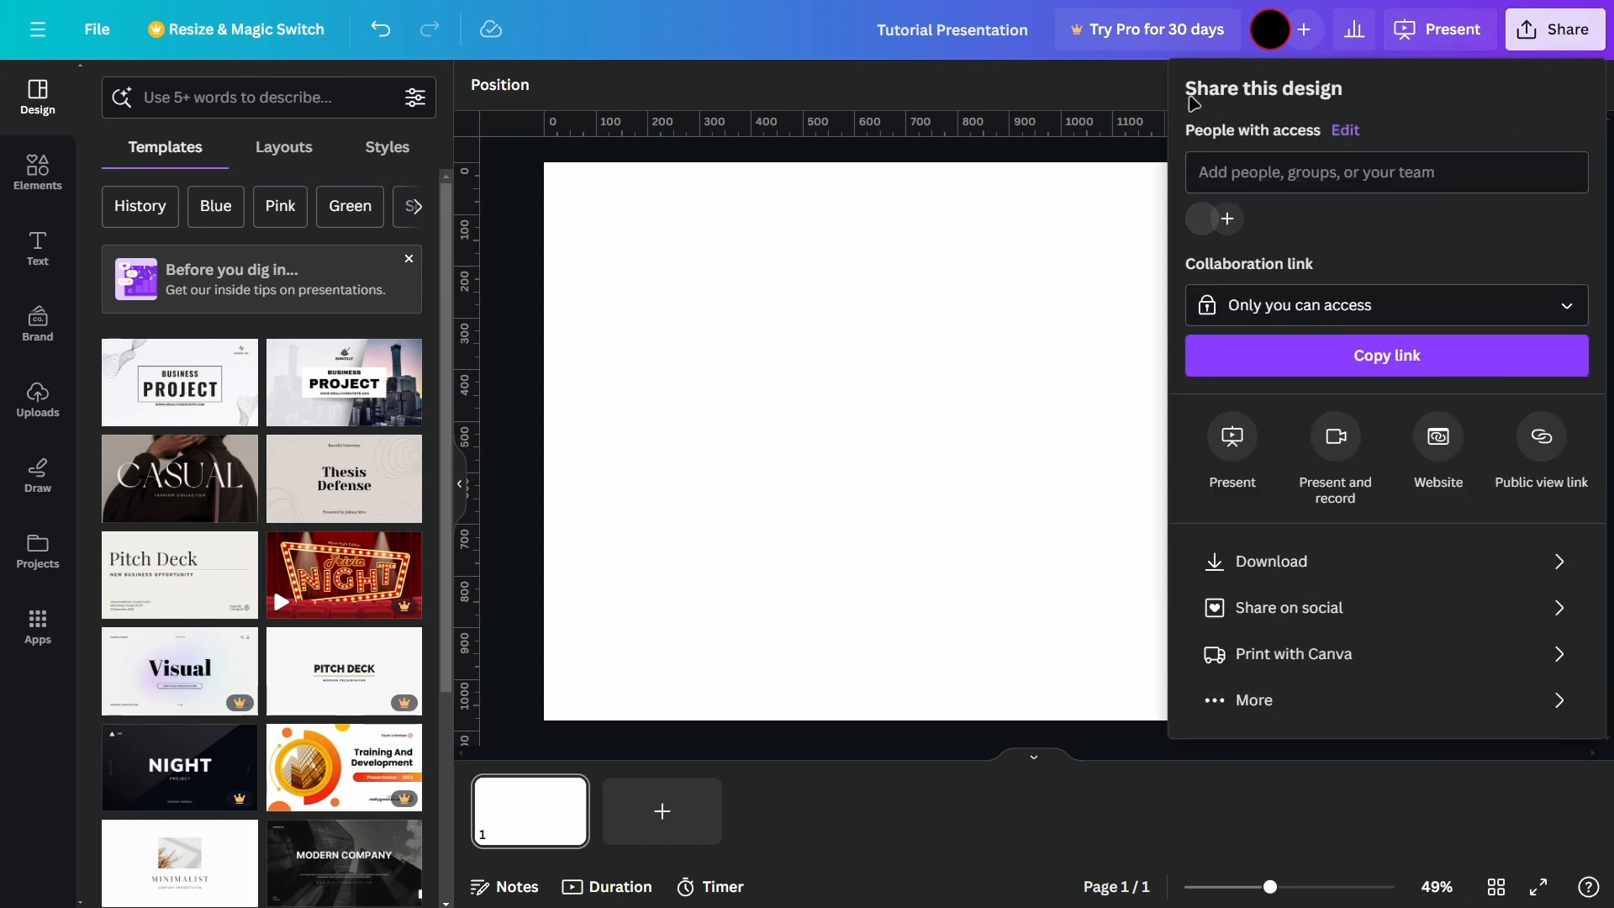
{"action": "left_click", "coordinate": [1099, 310]}
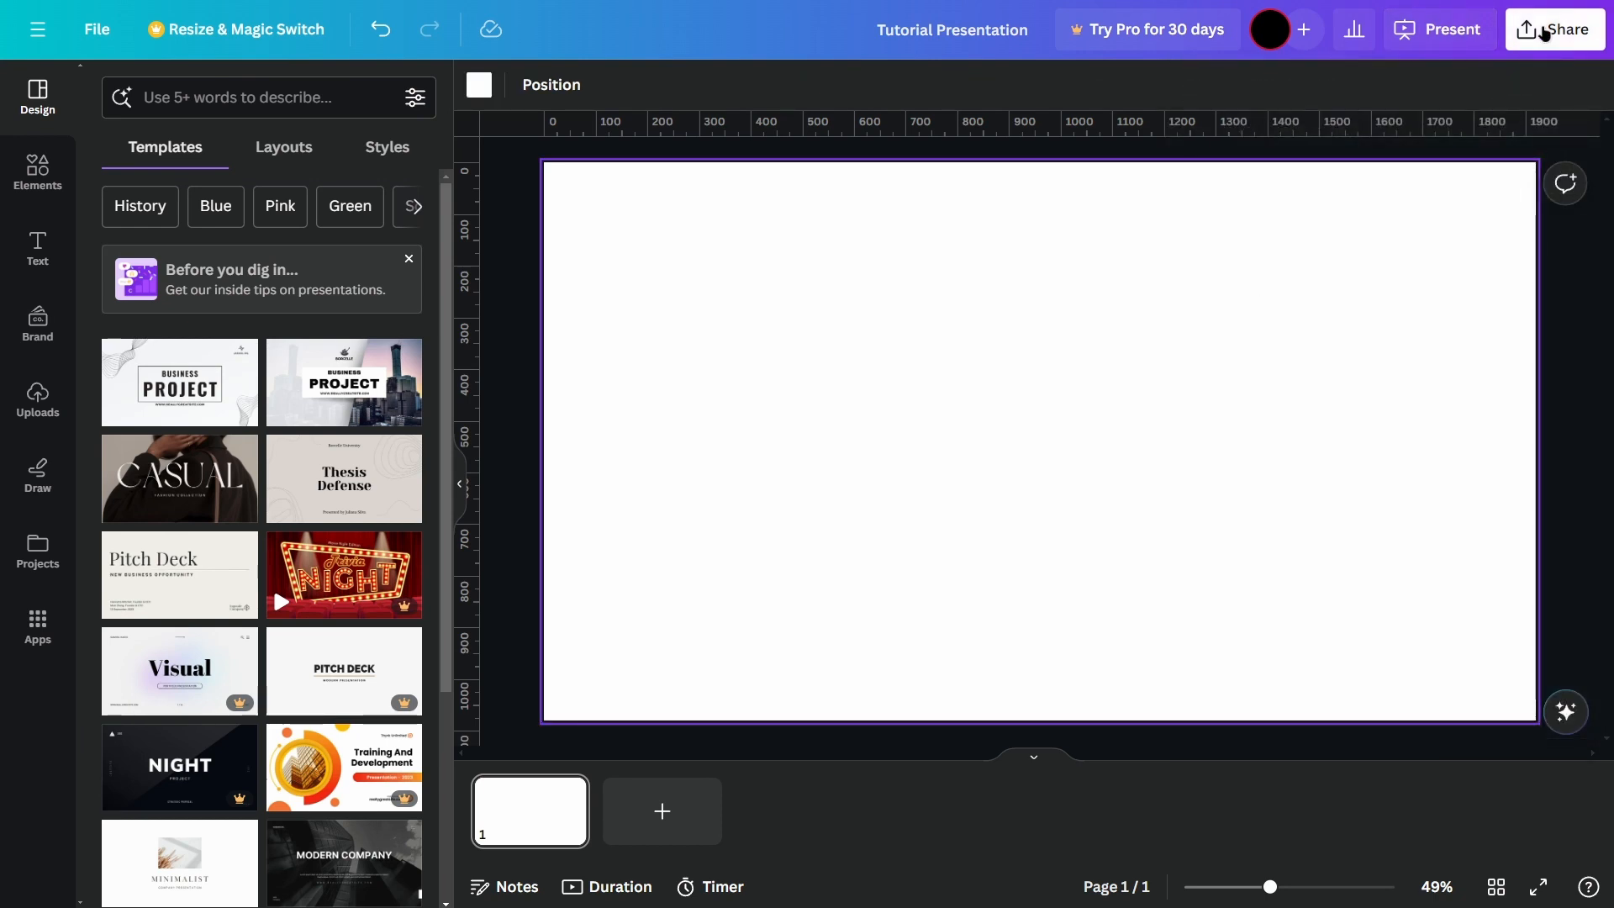
Step: Examine the design's sharing options and the PDF download settings
{"action": "left_click", "coordinate": [1545, 33]}
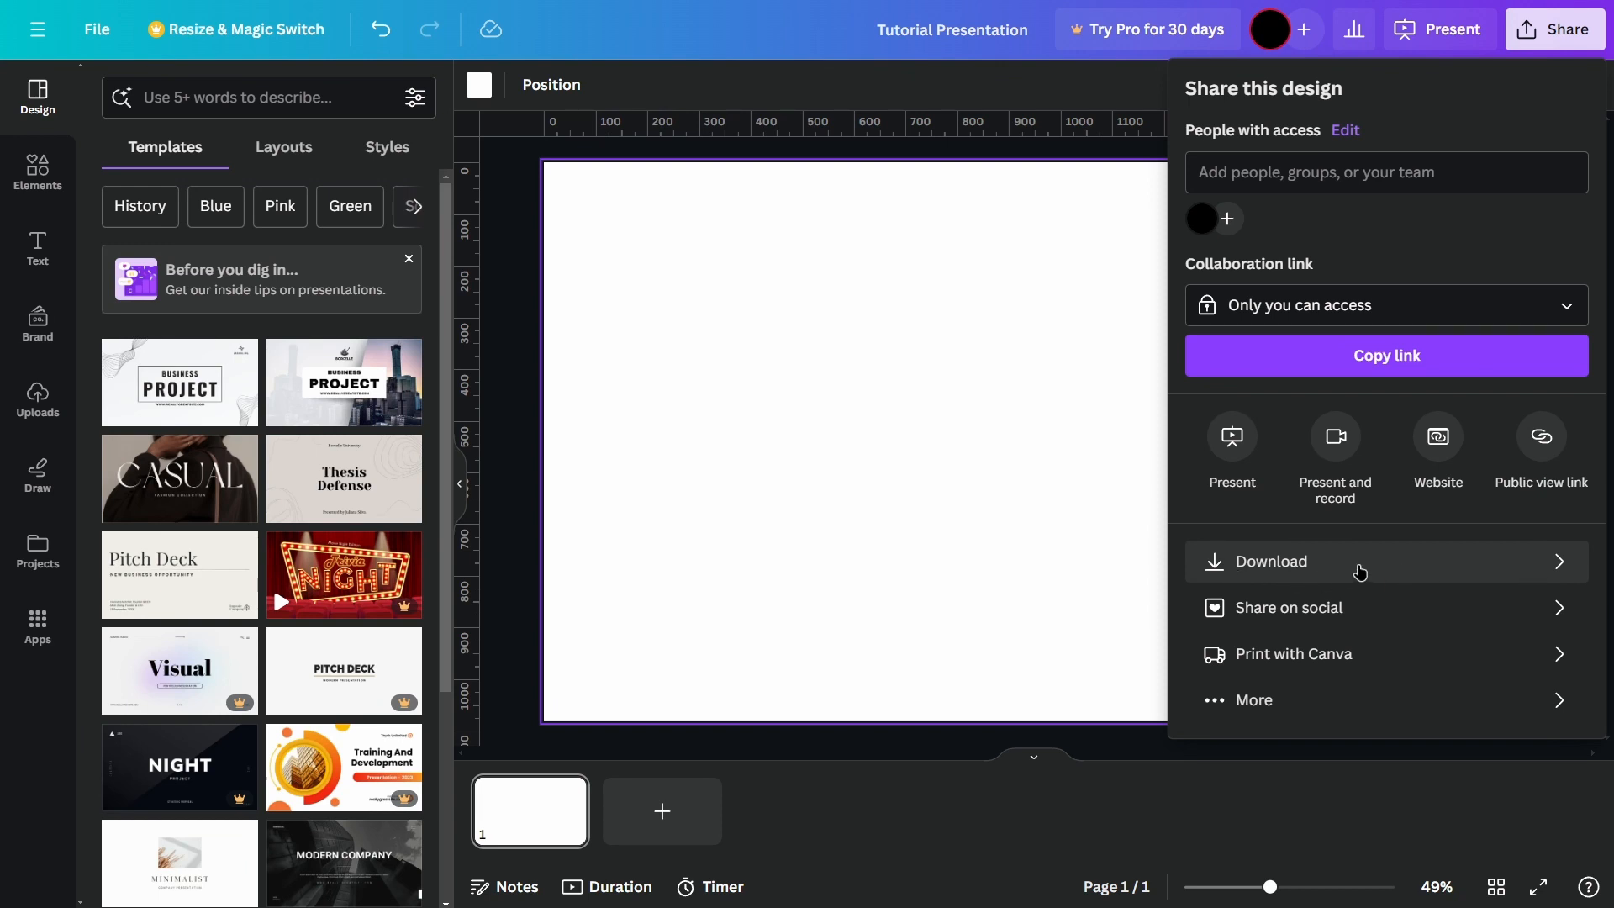
{"action": "left_click", "coordinate": [1358, 569]}
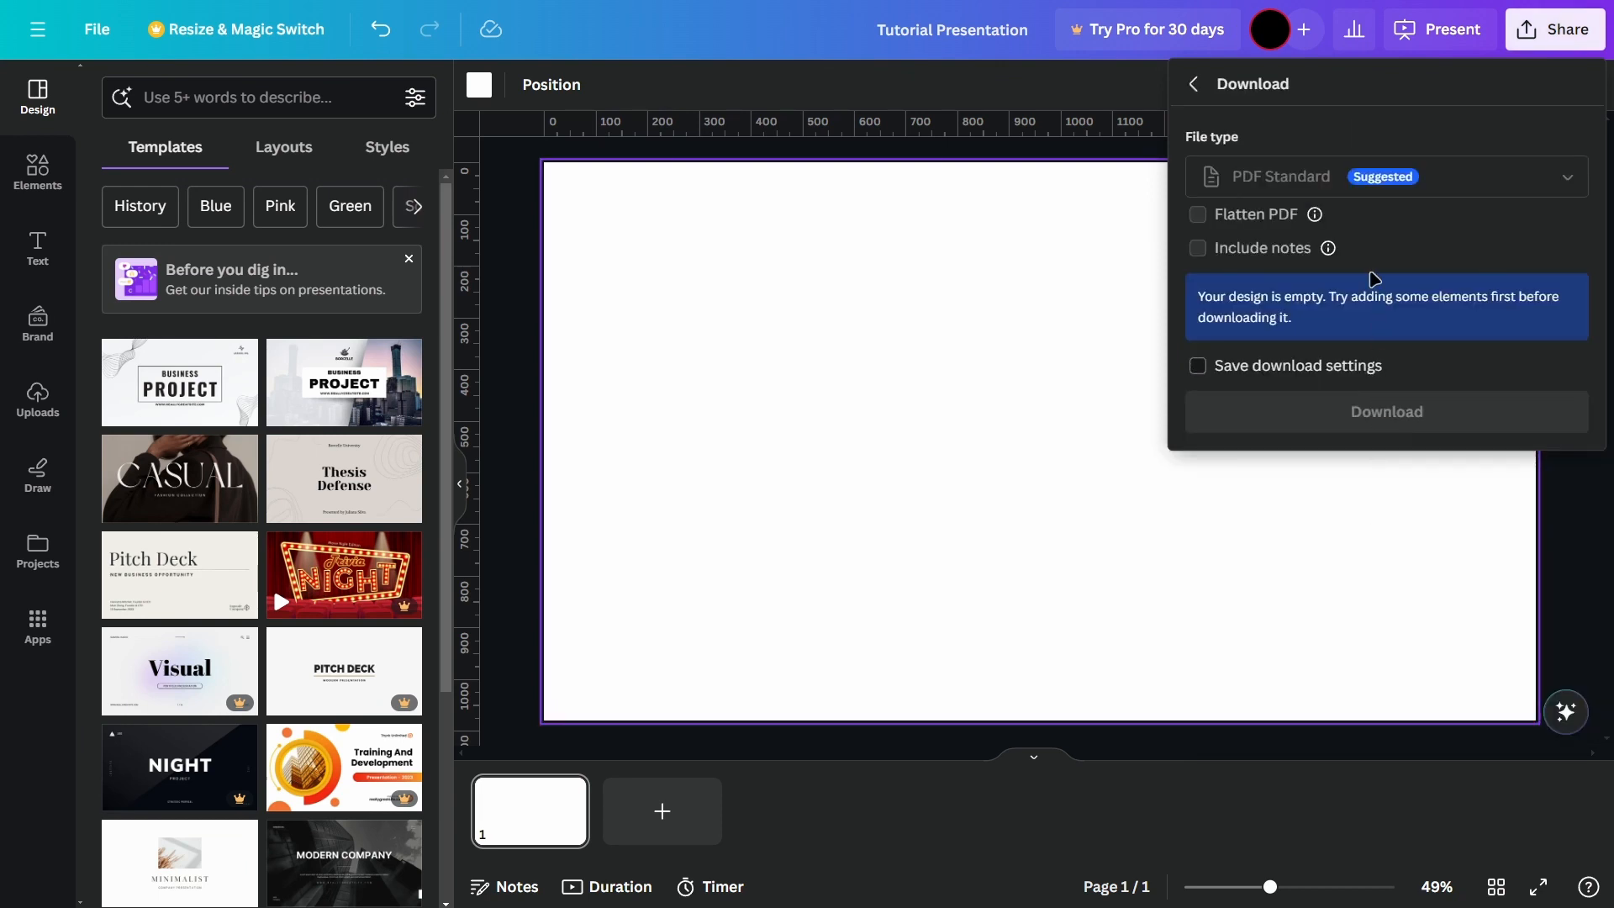
{"action": "left_click", "coordinate": [1271, 375]}
{"action": "mouse_move", "coordinate": [1315, 213]}
{"action": "left_click", "coordinate": [1194, 84]}
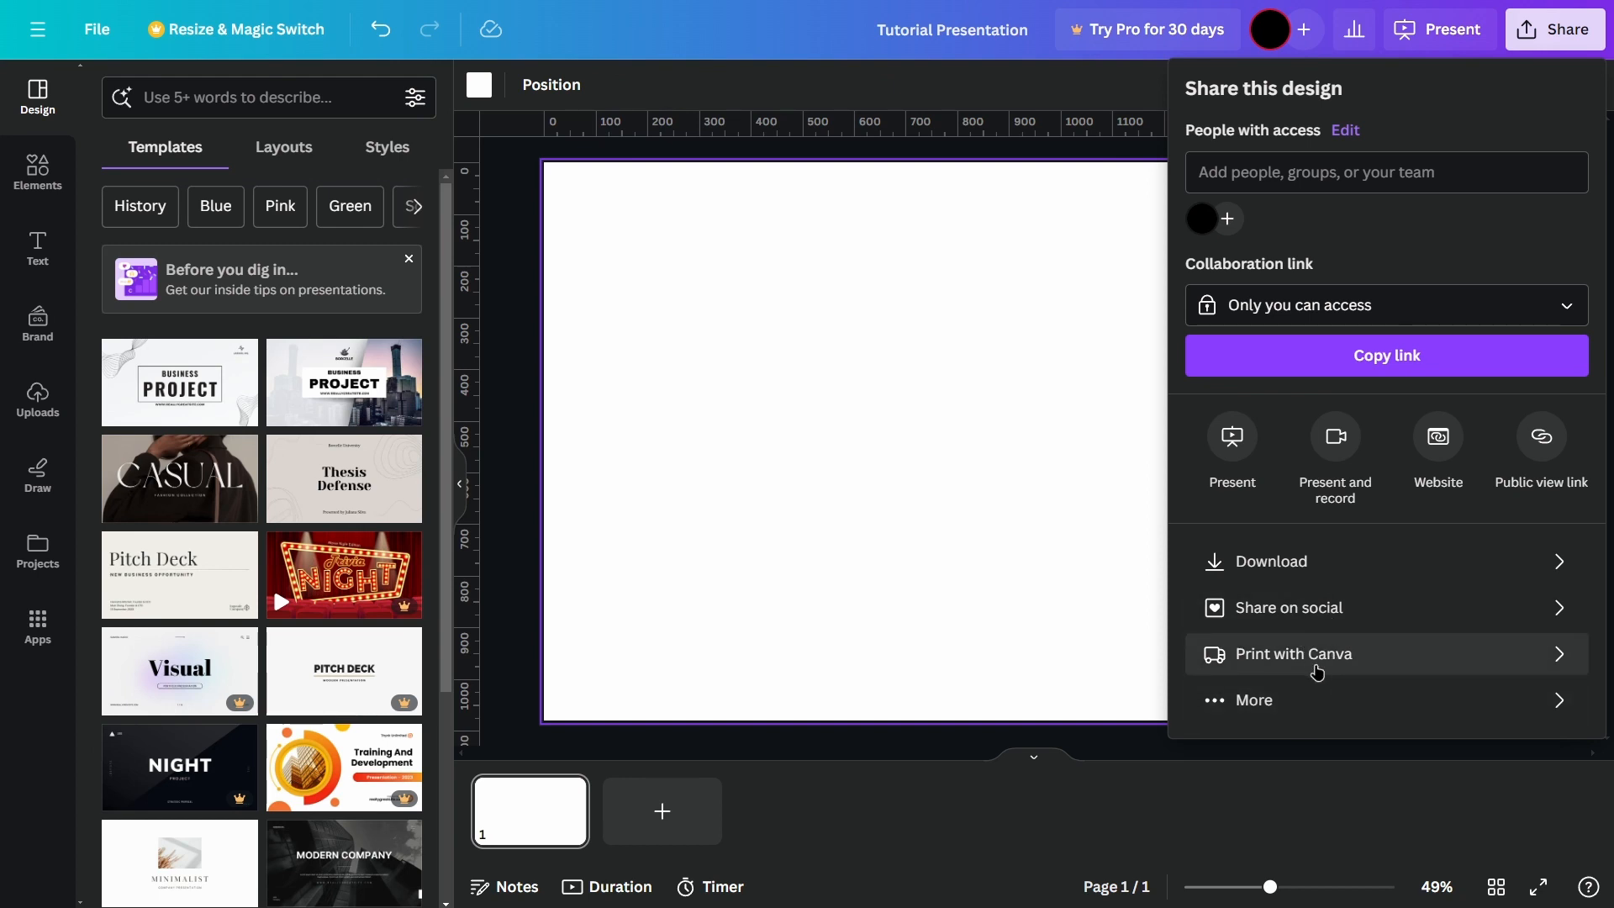
{"action": "left_click", "coordinate": [520, 409]}
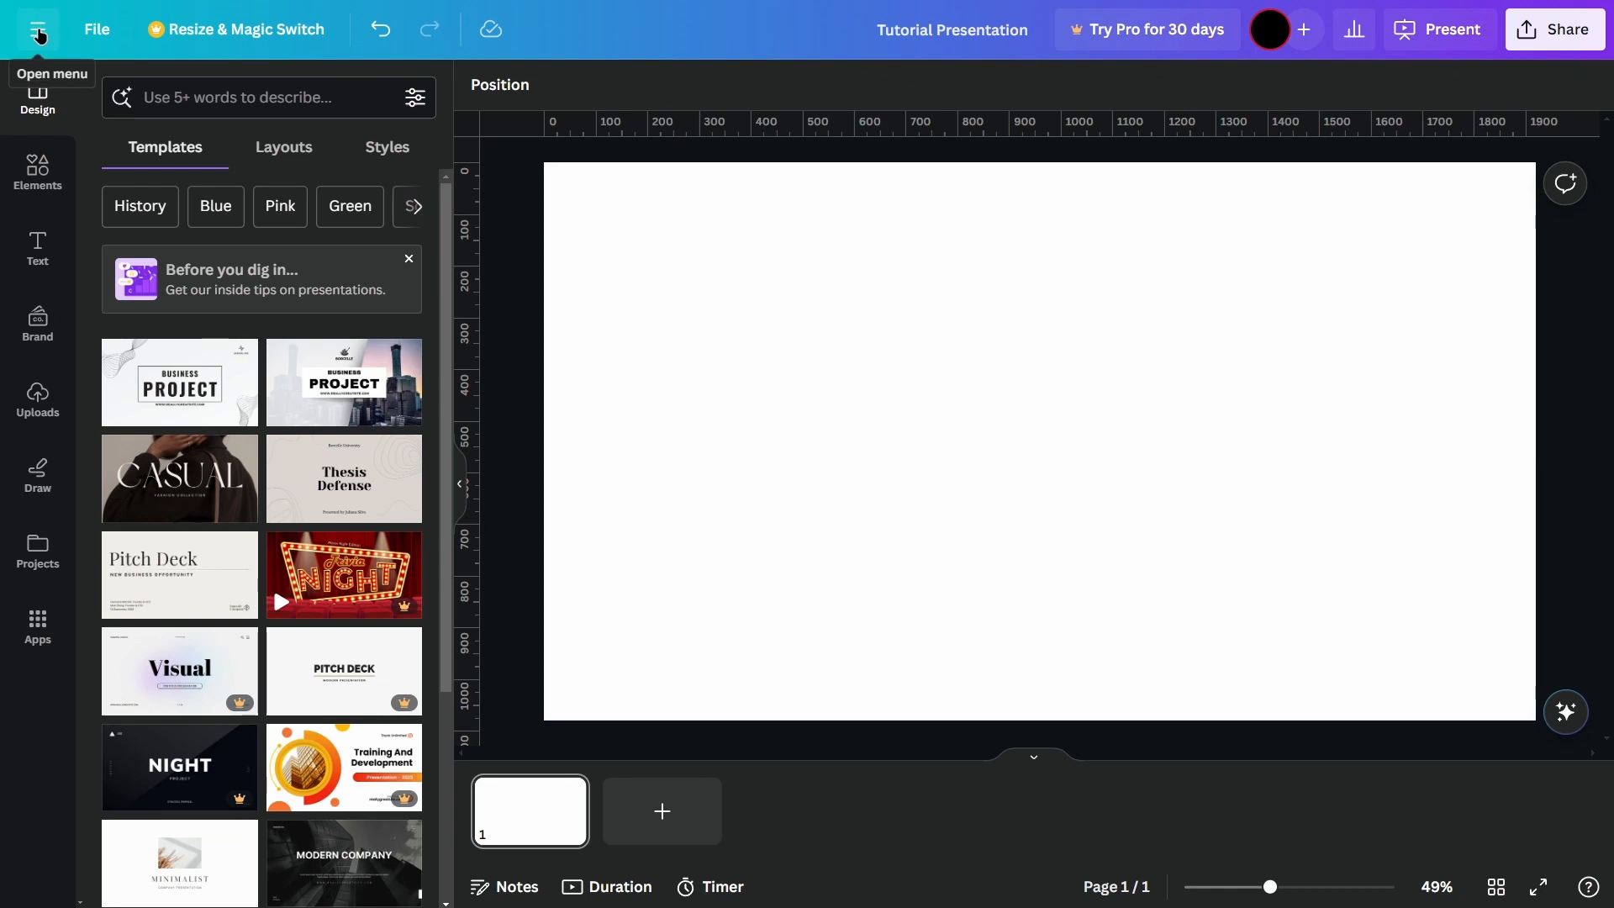
{"action": "left_click", "coordinate": [38, 33]}
{"action": "left_click", "coordinate": [268, 29]}
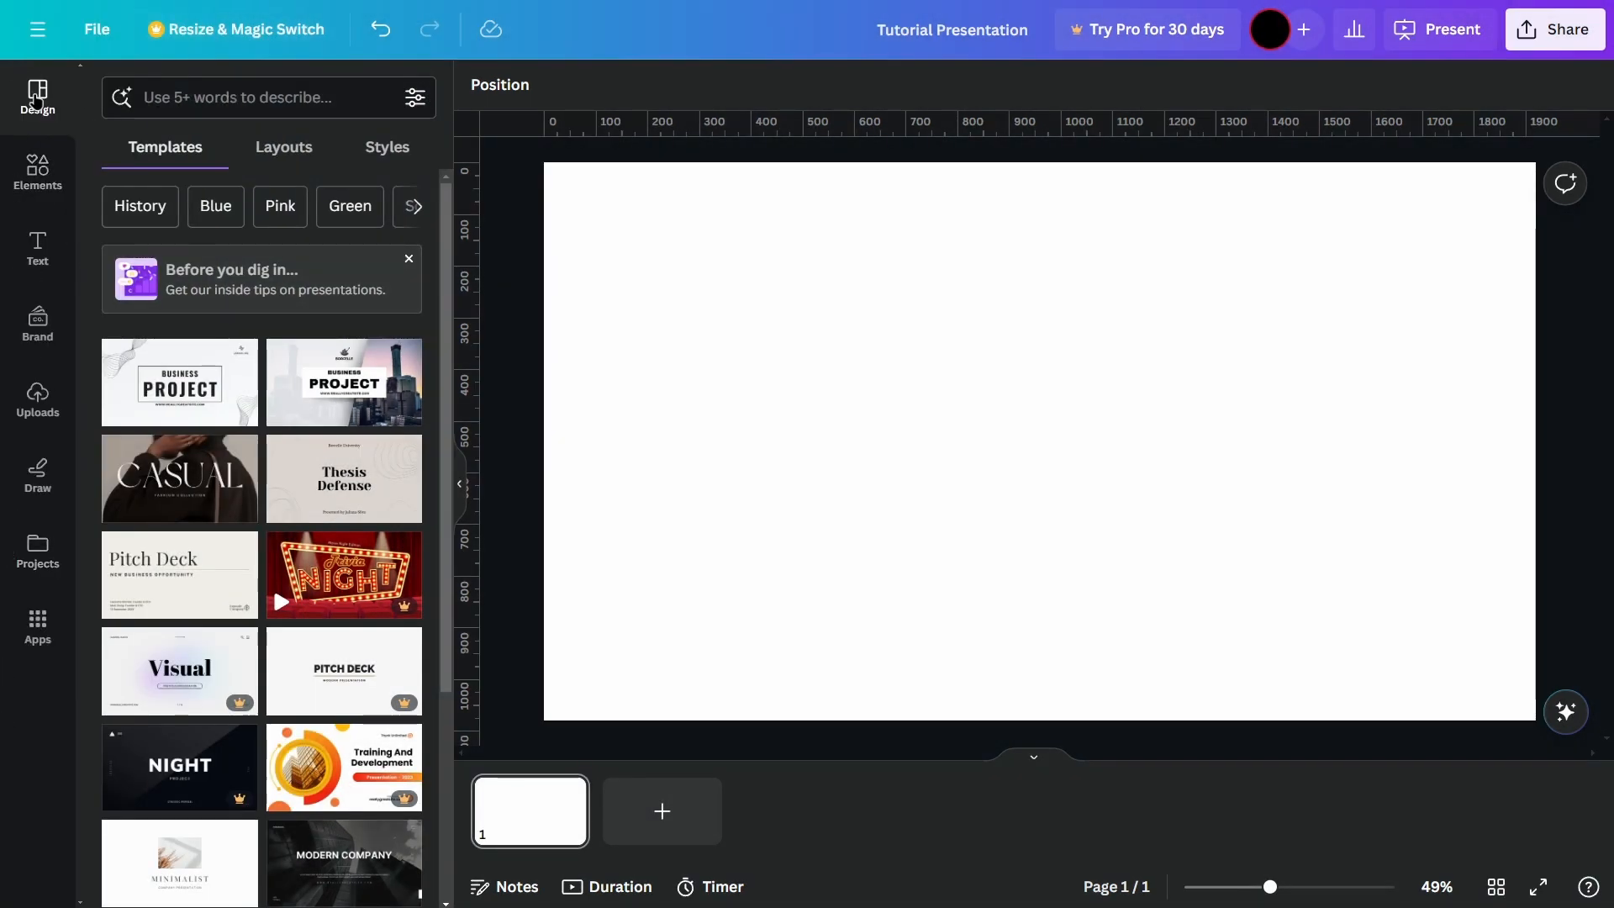
Step: Apply all 11 pages of the Art & History template with the statue cover to the presentation
{"action": "scroll", "coordinate": [277, 585], "scroll_direction": "down", "scroll_amount": 5}
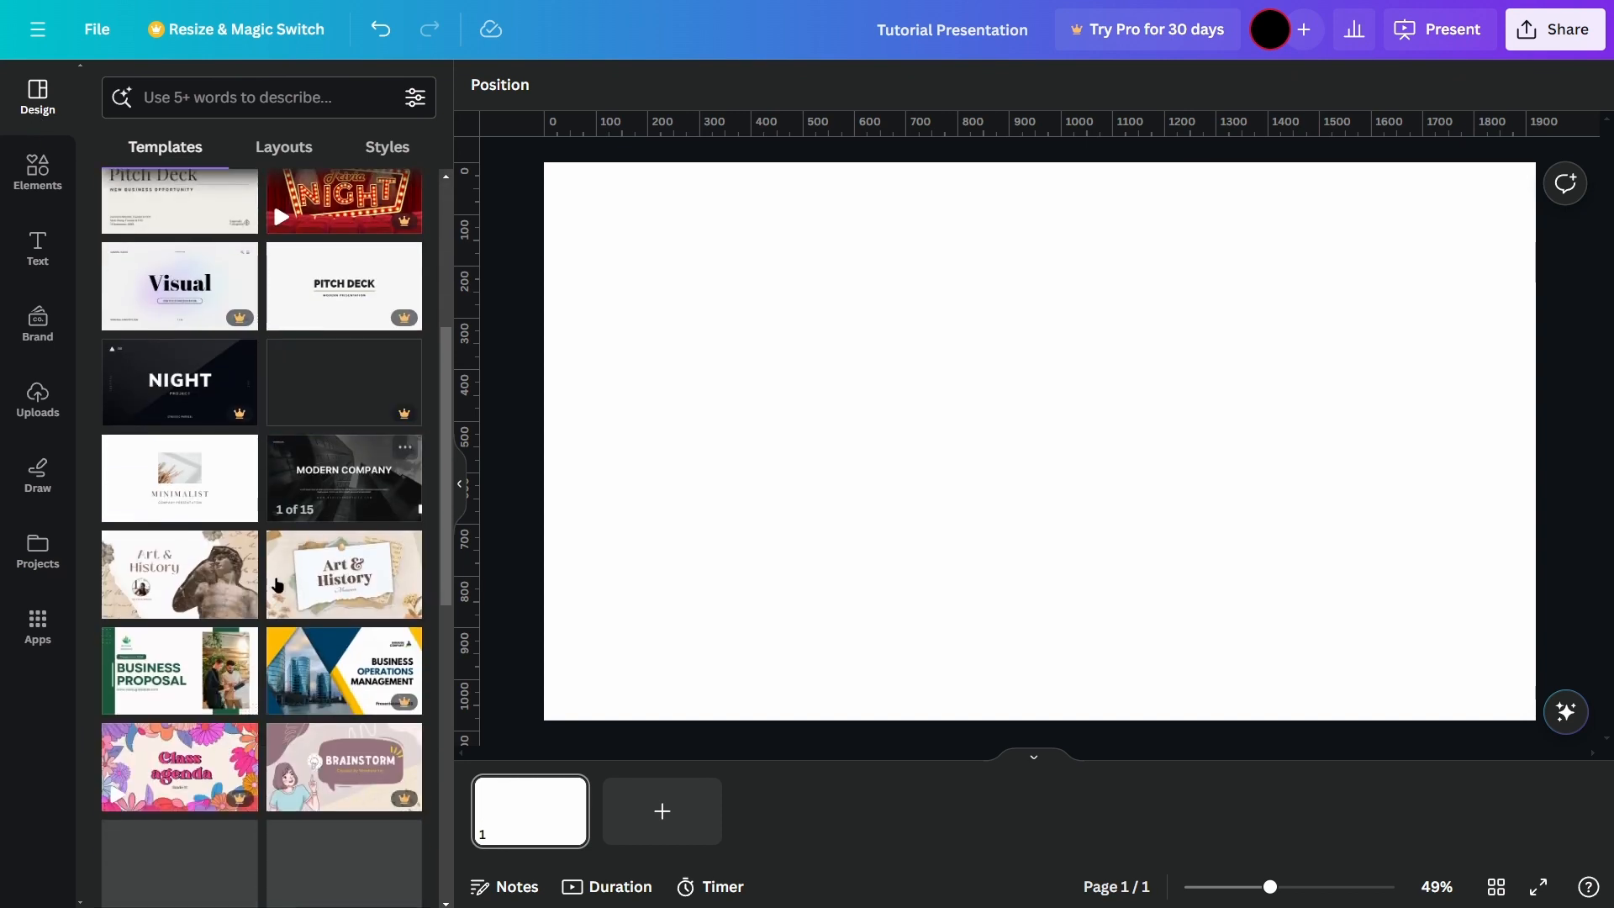
{"action": "scroll", "coordinate": [270, 470], "scroll_direction": "up", "scroll_amount": 5}
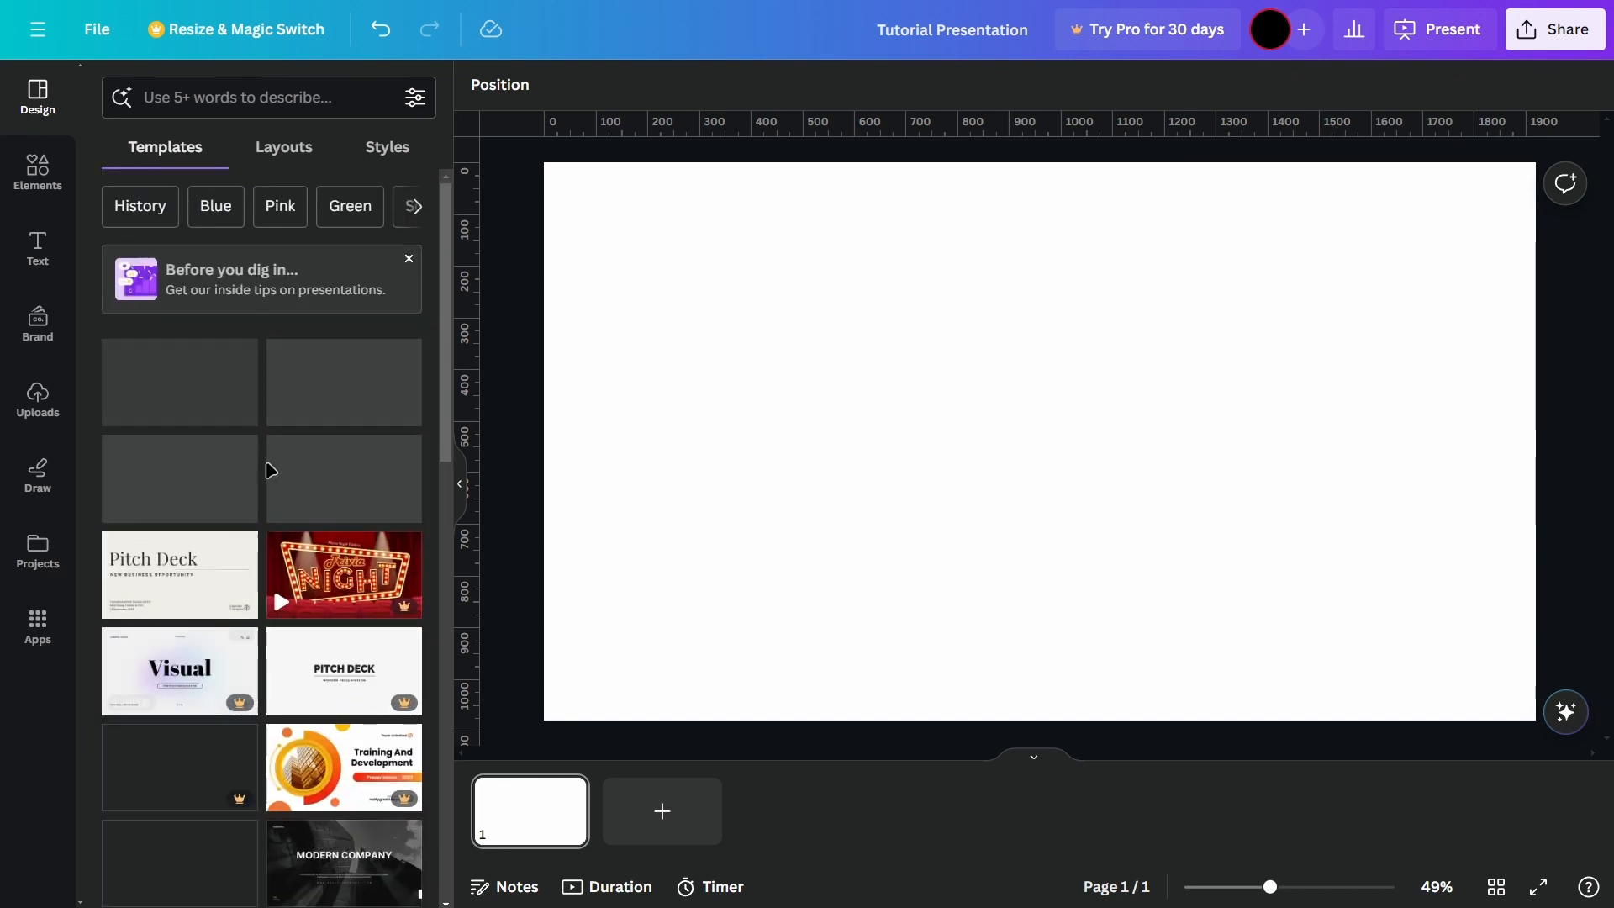
{"action": "left_click", "coordinate": [284, 147]}
{"action": "left_click", "coordinate": [168, 150]}
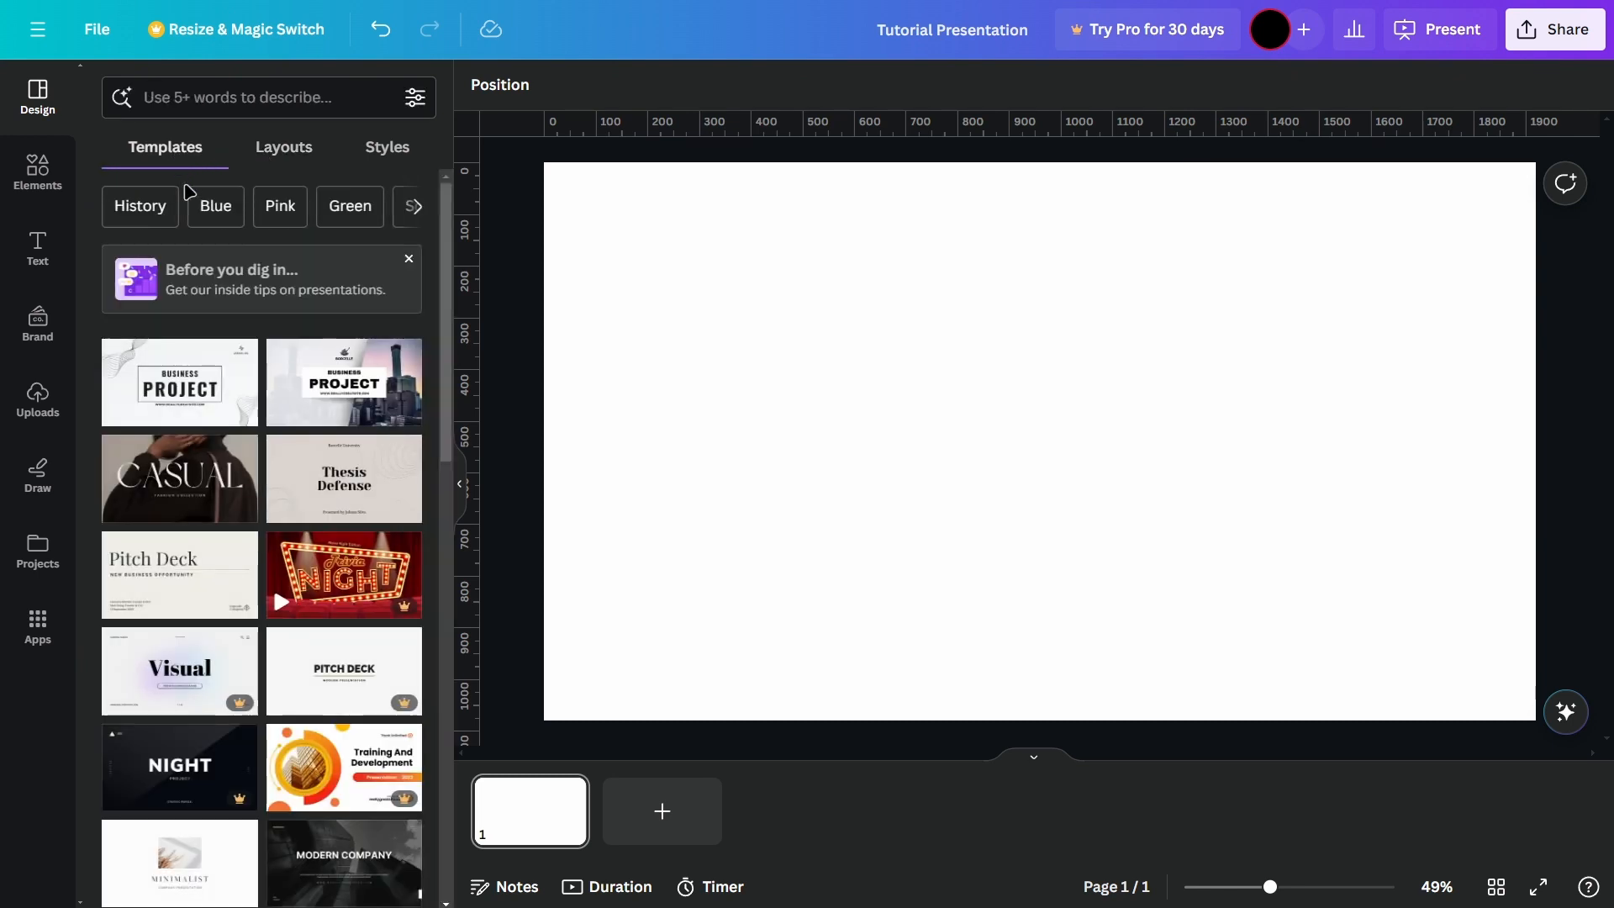
{"action": "scroll", "coordinate": [210, 538], "scroll_direction": "down", "scroll_amount": 5}
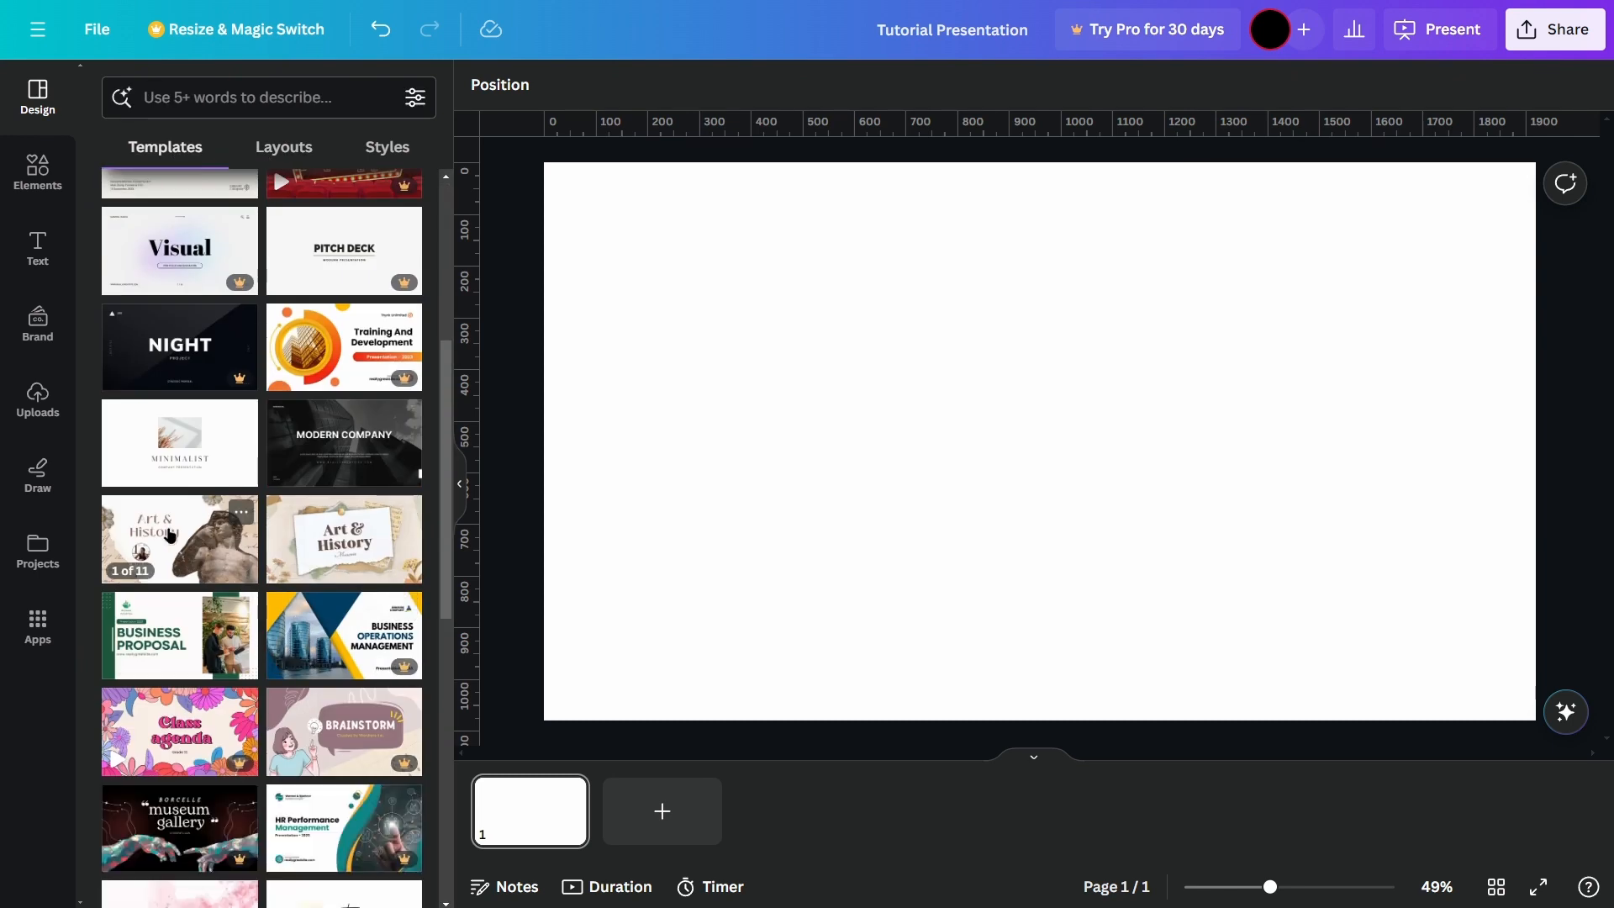
{"action": "left_click", "coordinate": [170, 536]}
{"action": "scroll", "coordinate": [271, 458], "scroll_direction": "down", "scroll_amount": 1}
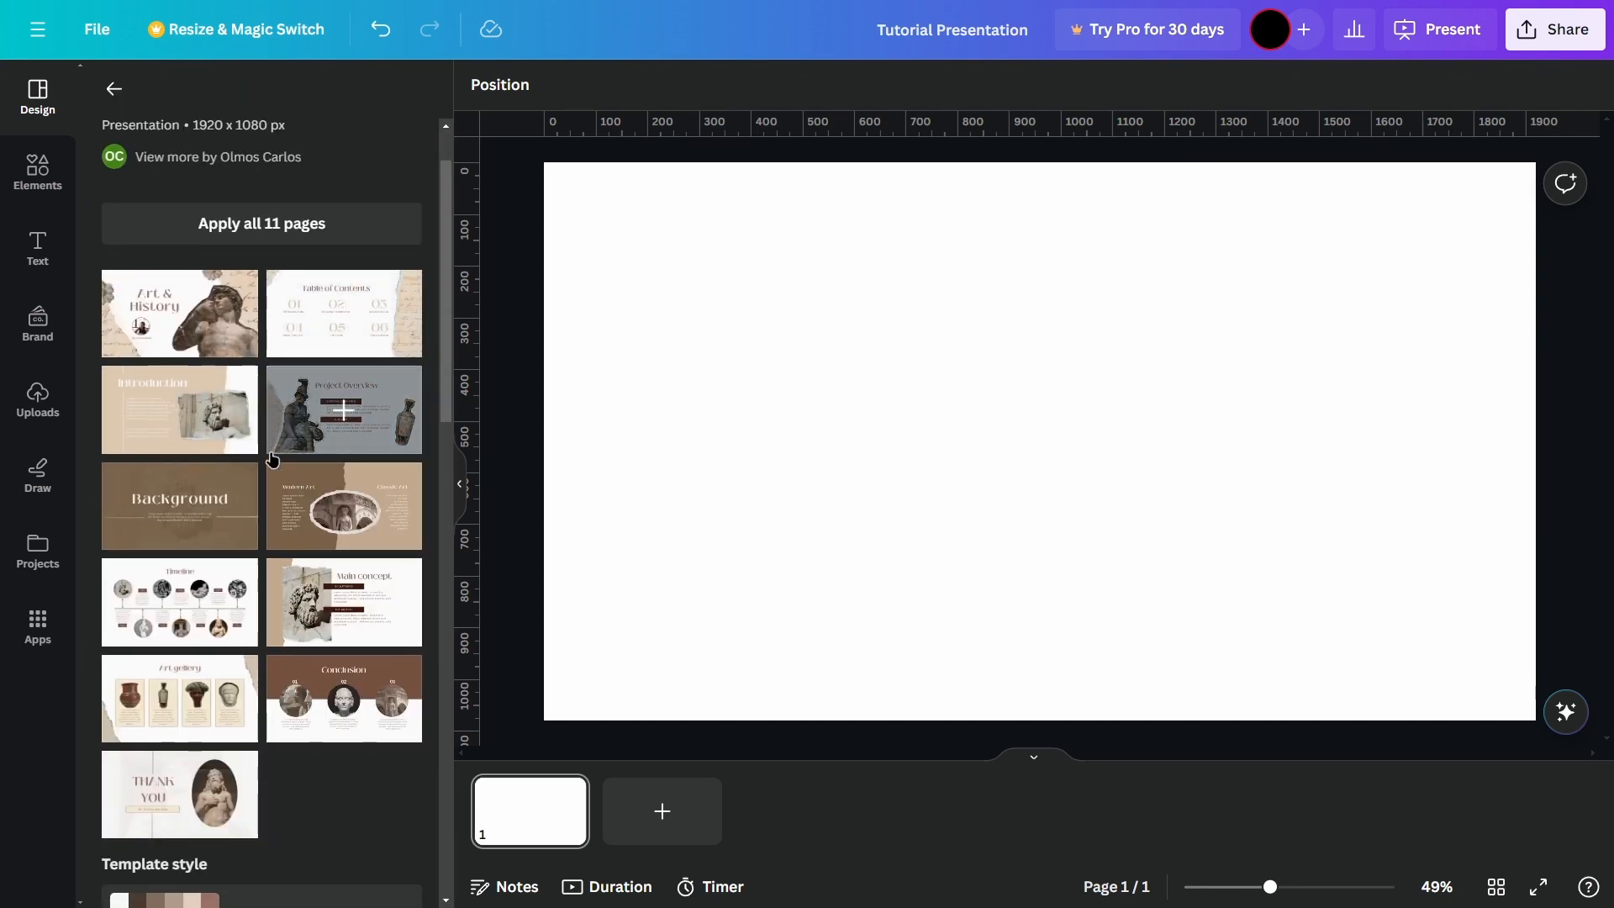
{"action": "left_click", "coordinate": [284, 231]}
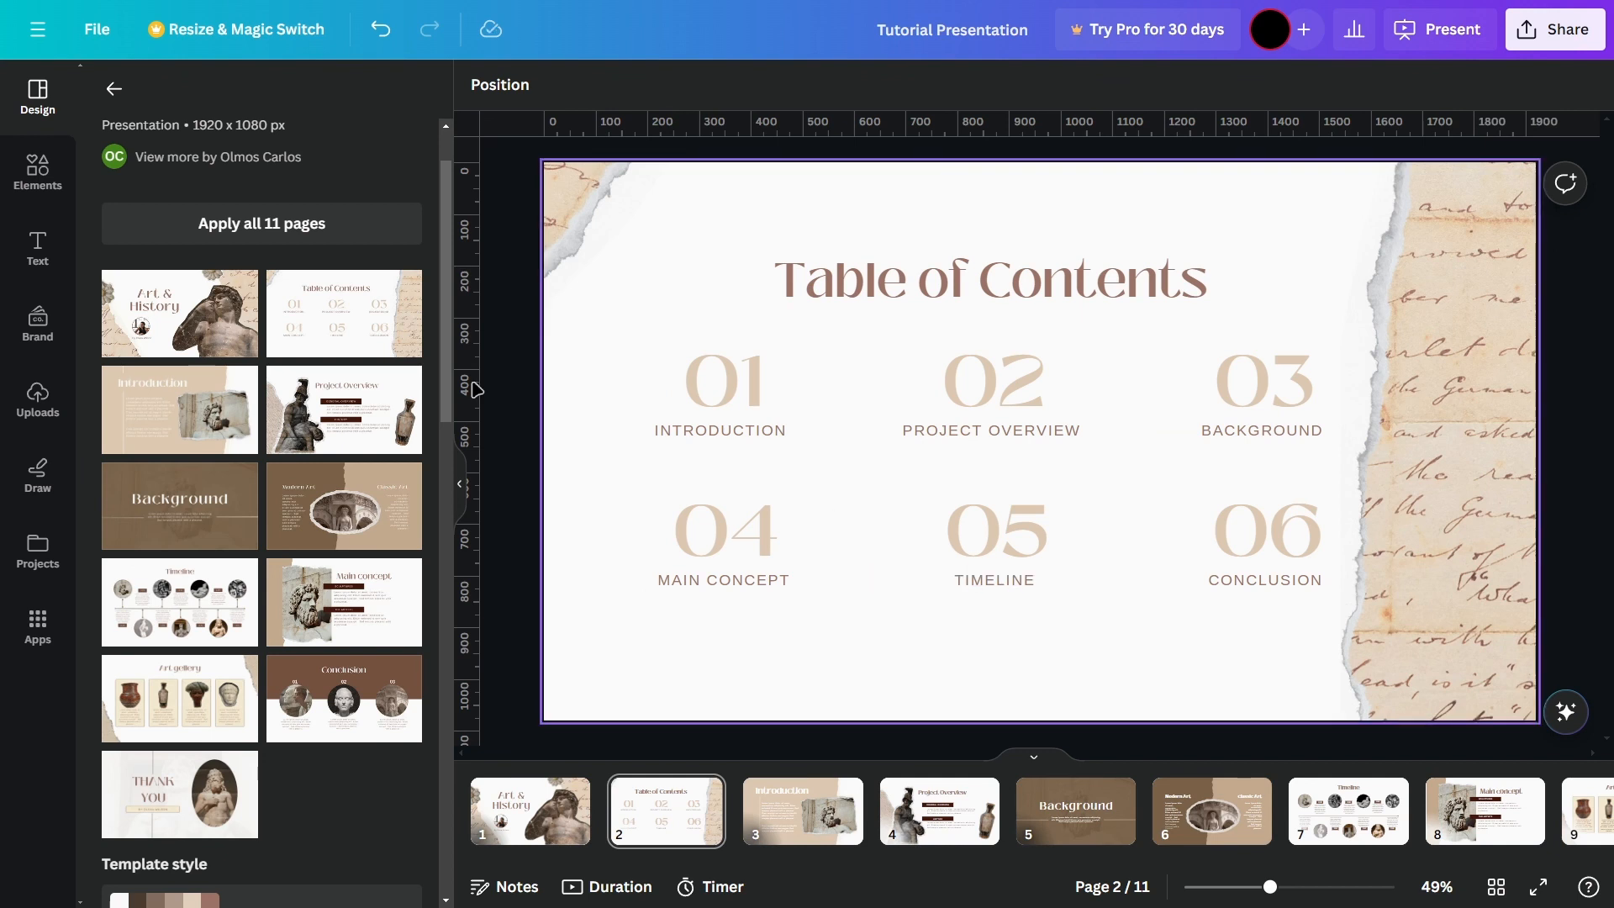
Step: Return to the template gallery and browse the available templates, layouts and styles
{"action": "left_click", "coordinate": [113, 89]}
{"action": "scroll", "coordinate": [314, 378], "scroll_direction": "down", "scroll_amount": 5}
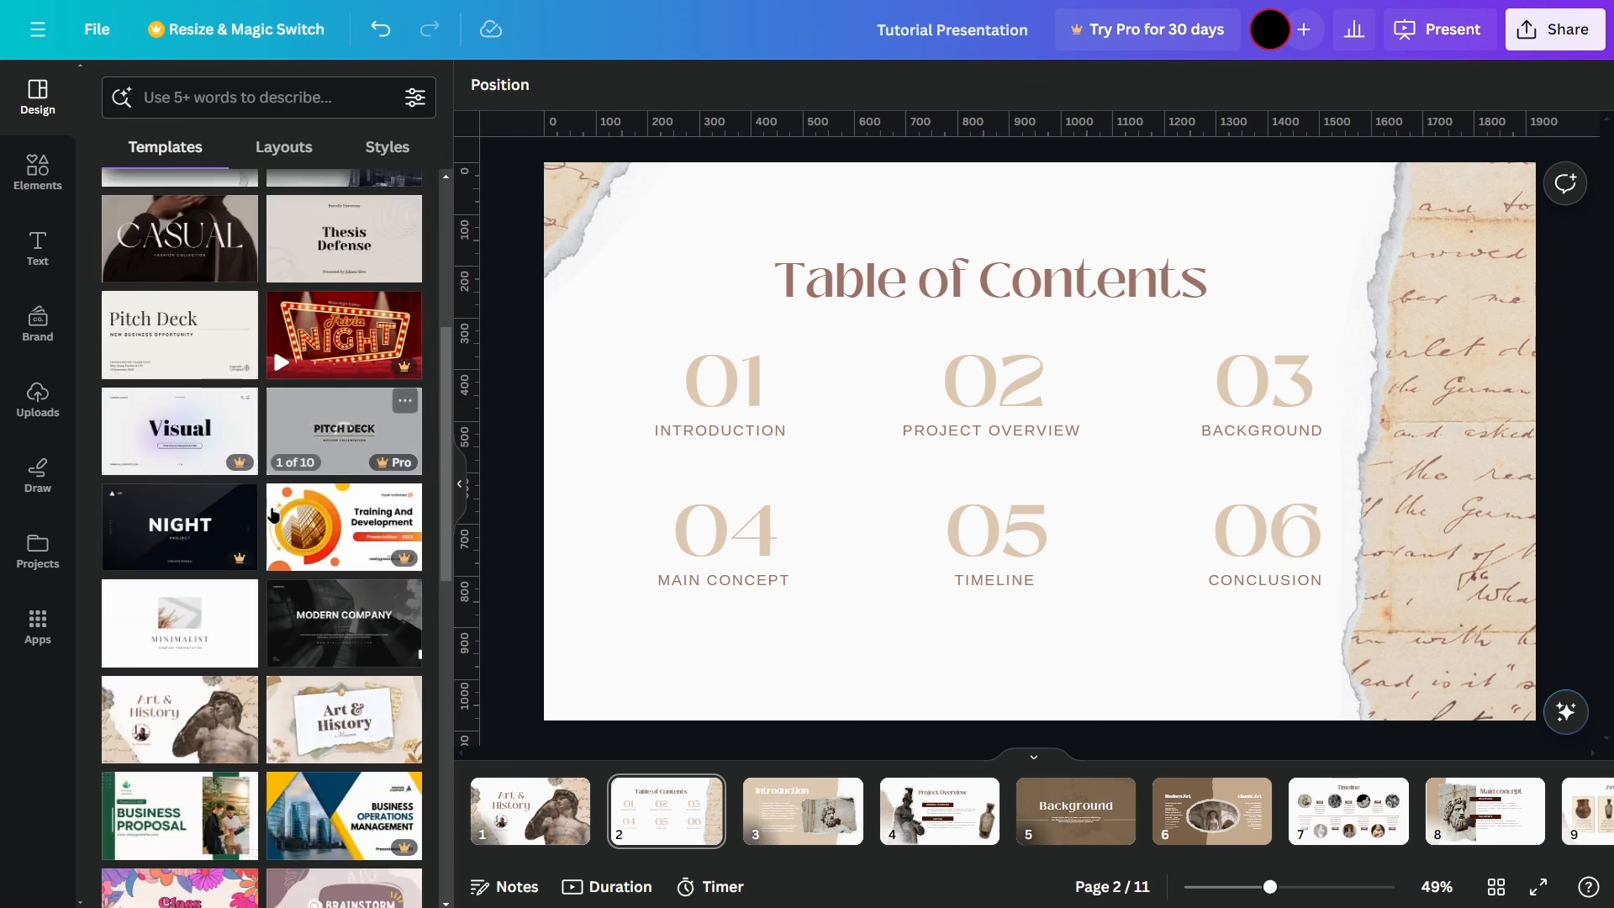
{"action": "scroll", "coordinate": [314, 378], "scroll_direction": "down", "scroll_amount": 3}
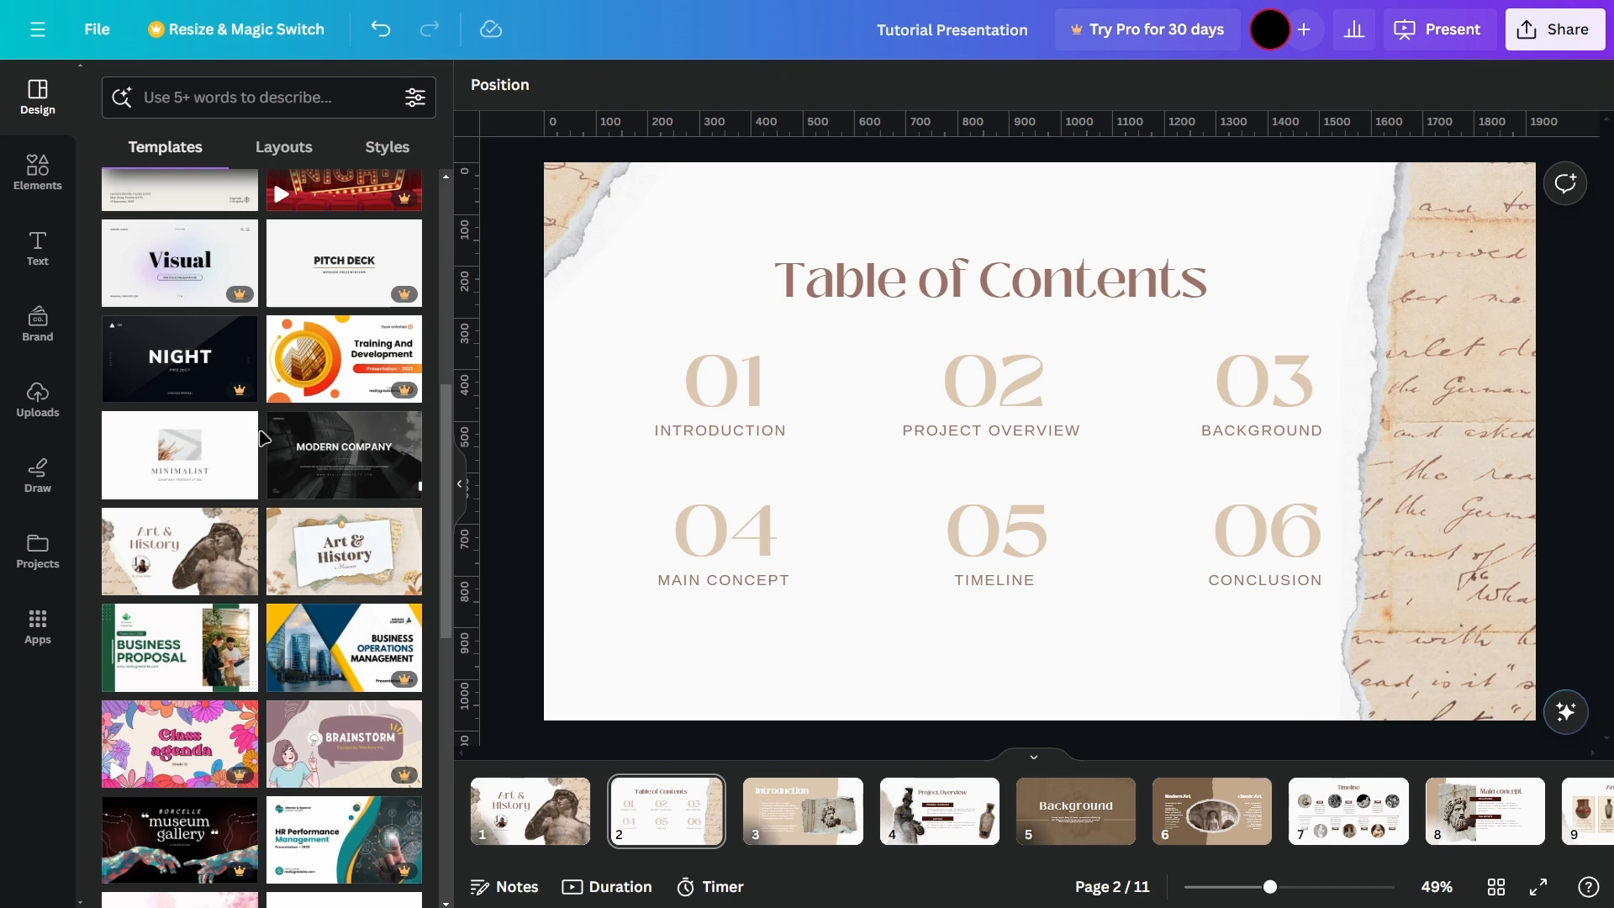
{"action": "scroll", "coordinate": [263, 271], "scroll_direction": "up", "scroll_amount": 5}
{"action": "scroll", "coordinate": [263, 270], "scroll_direction": "up", "scroll_amount": 3}
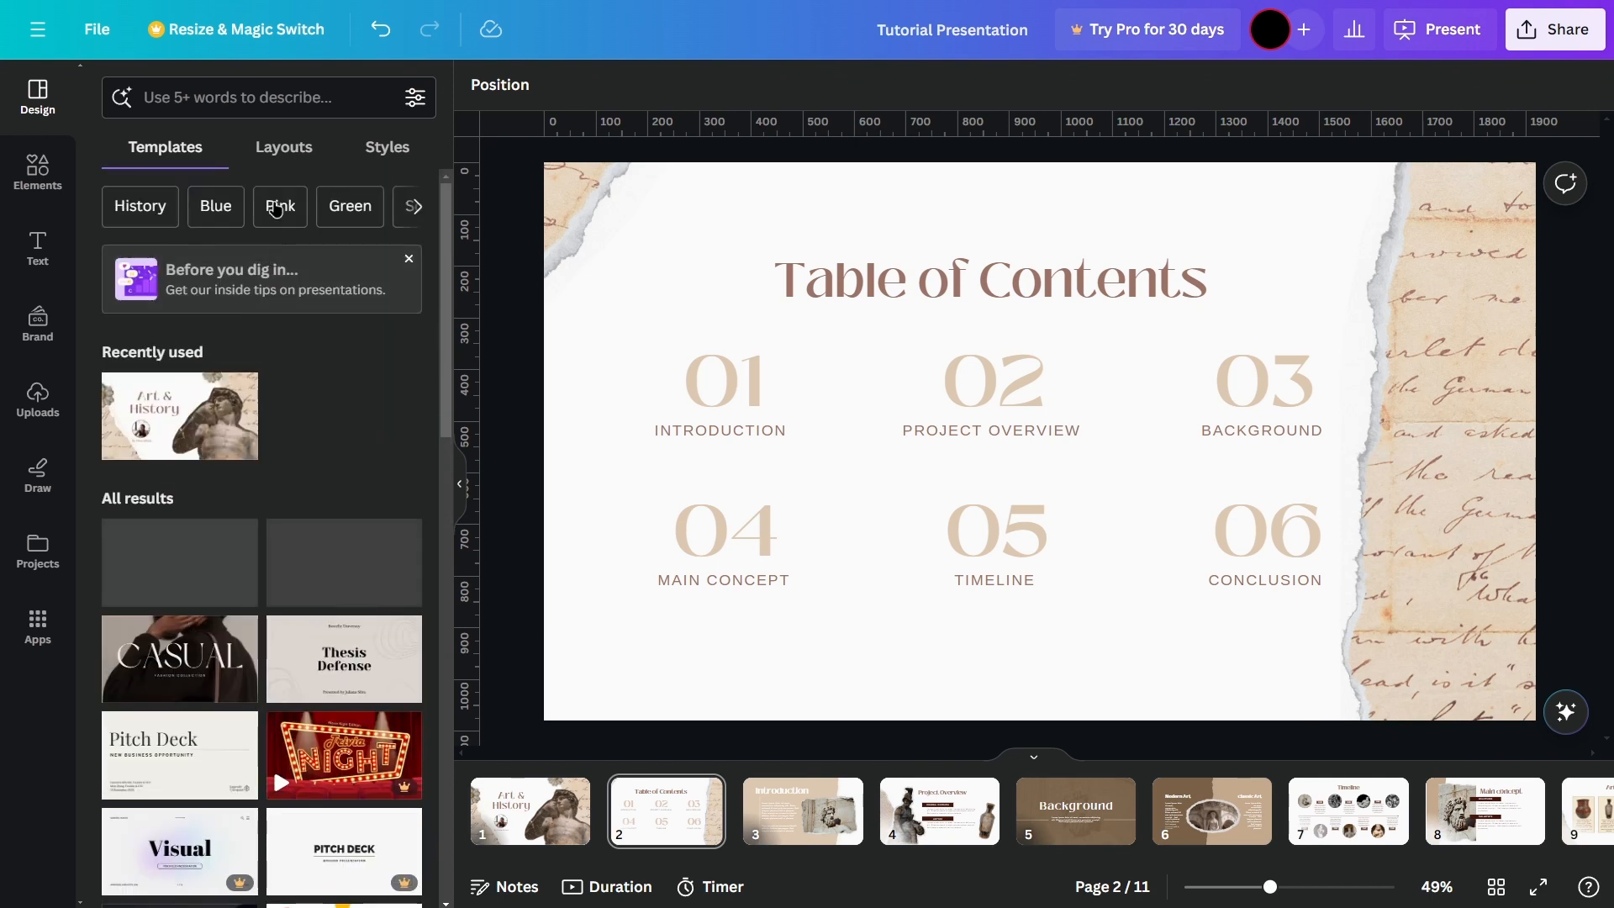
{"action": "left_click", "coordinate": [328, 163]}
{"action": "left_click", "coordinate": [372, 162]}
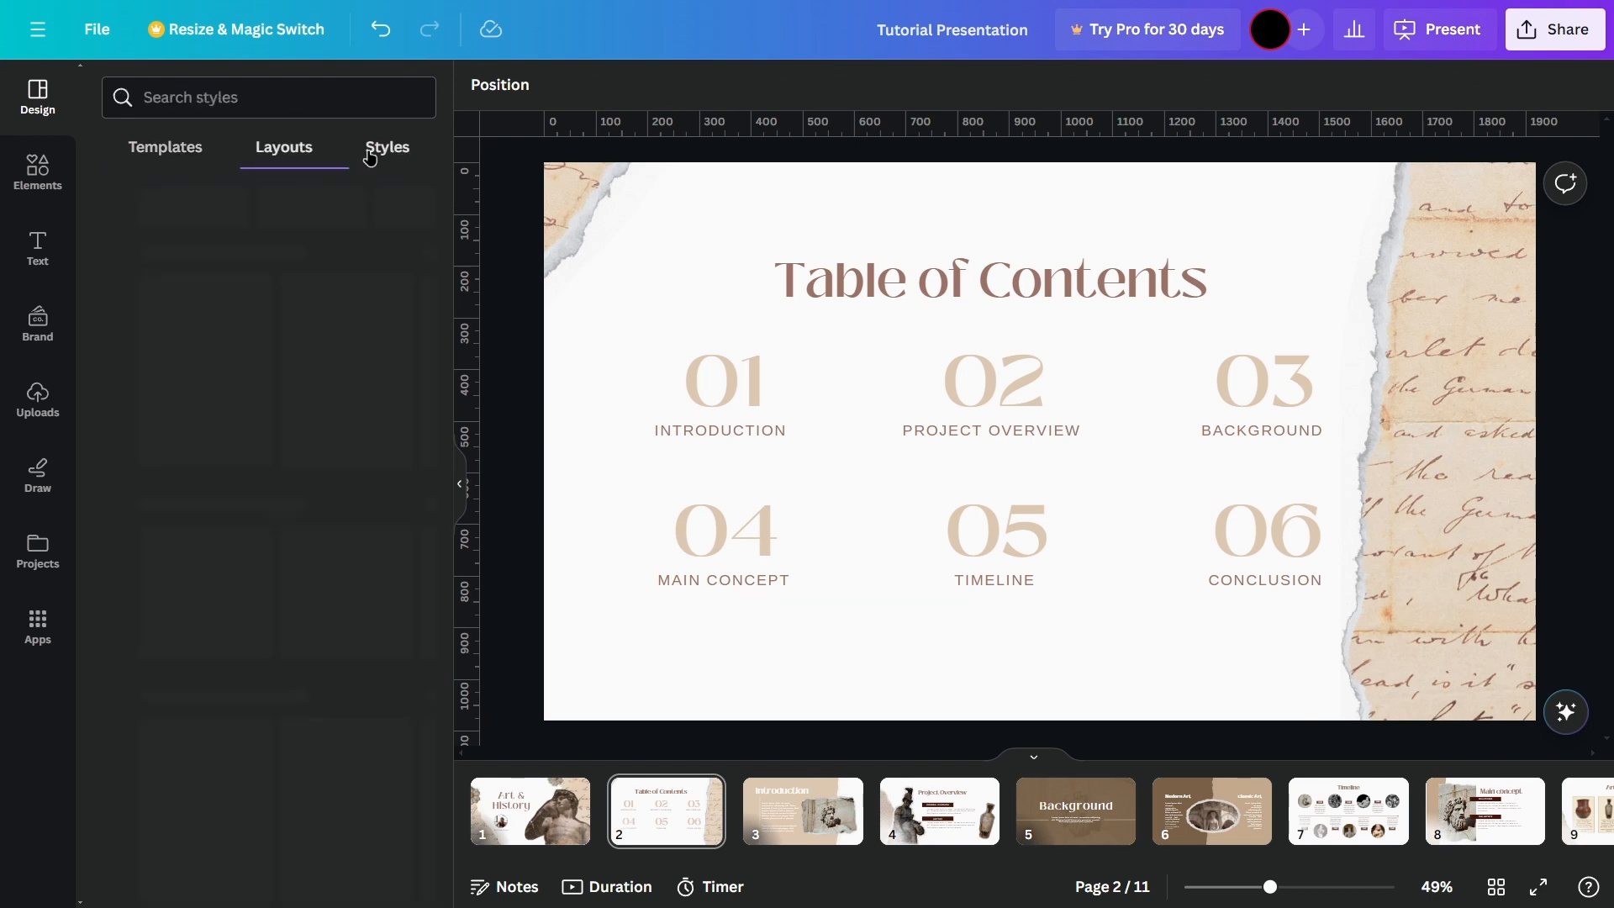
{"action": "left_click", "coordinate": [173, 166]}
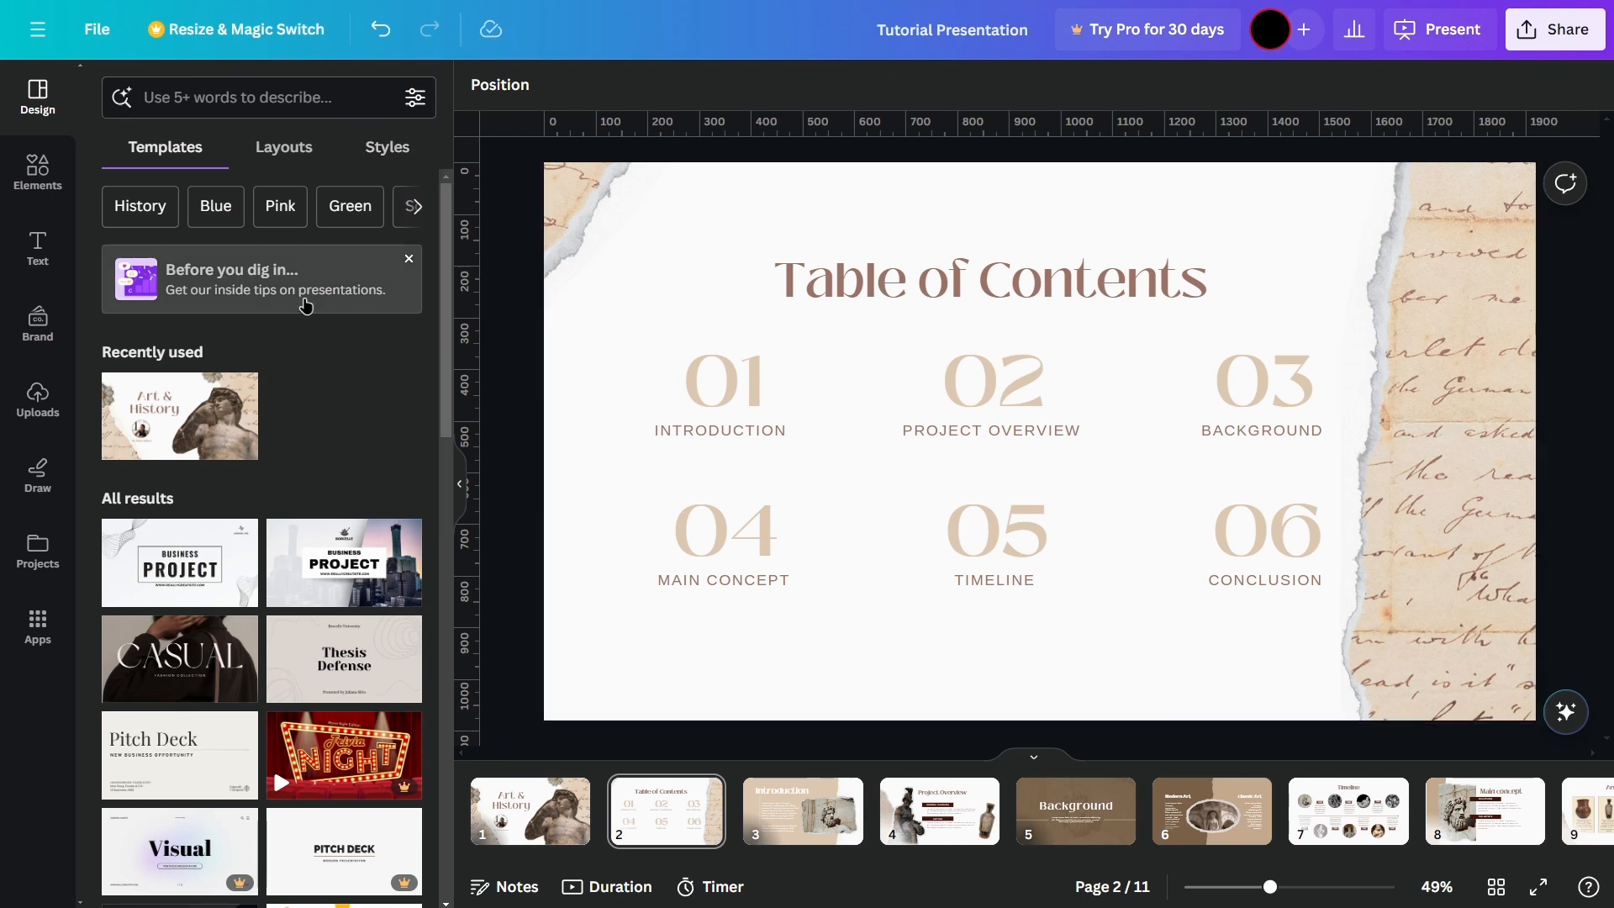
Step: Browse the elements library from shapes, graphics and tables through photos, videos, audio, charts, frames and grids to the collections
{"action": "left_click", "coordinate": [40, 195]}
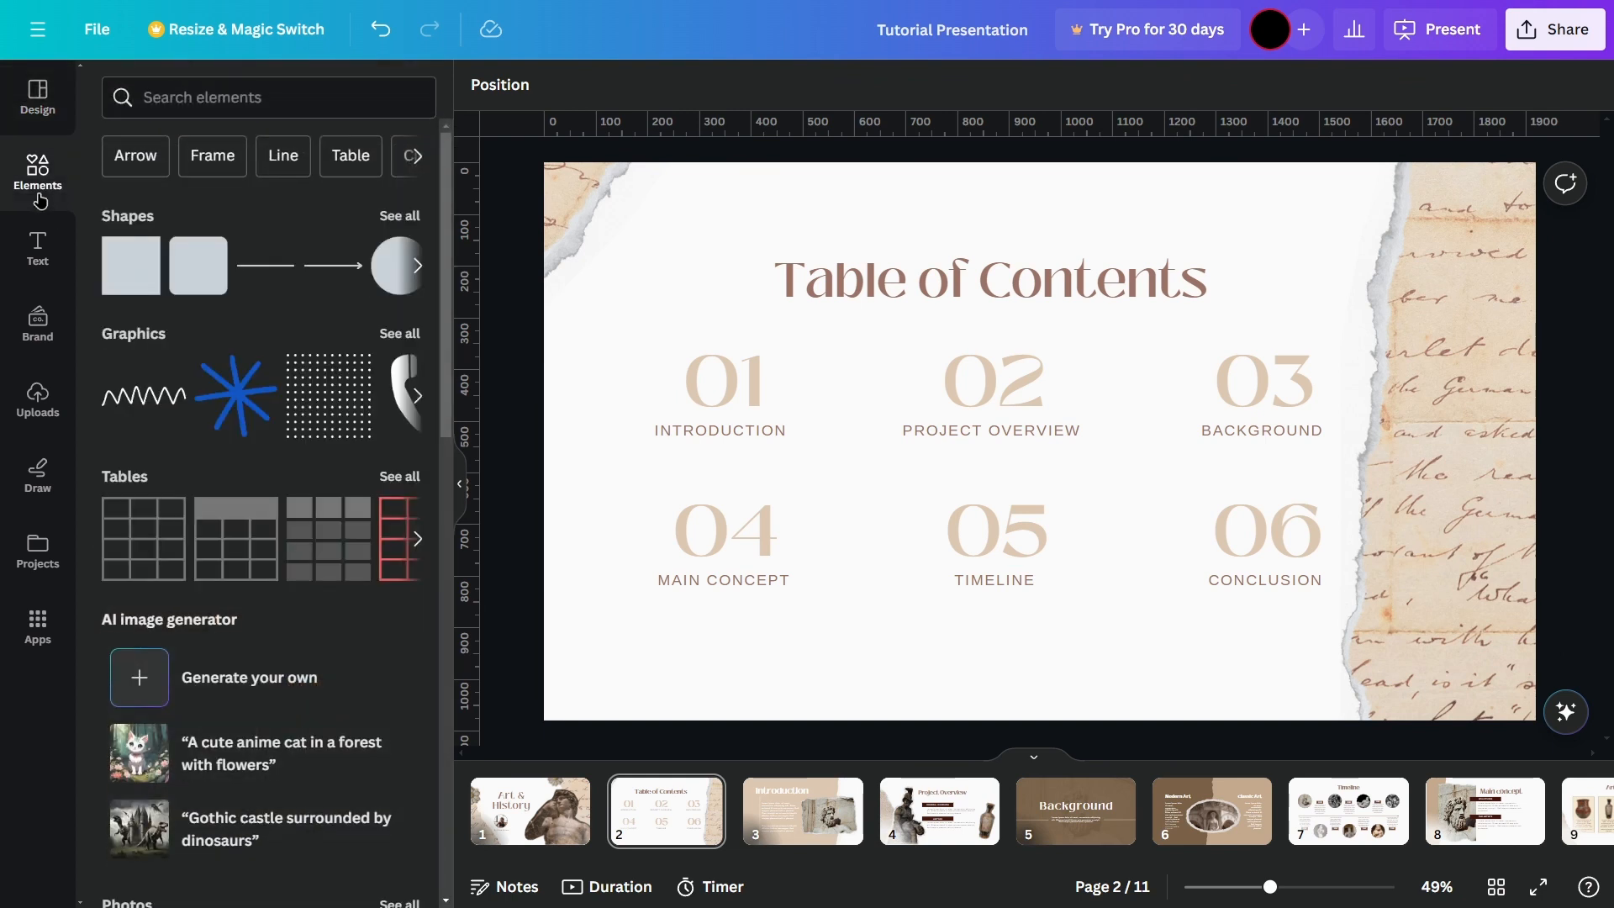
{"action": "scroll", "coordinate": [263, 651], "scroll_direction": "down", "scroll_amount": 8}
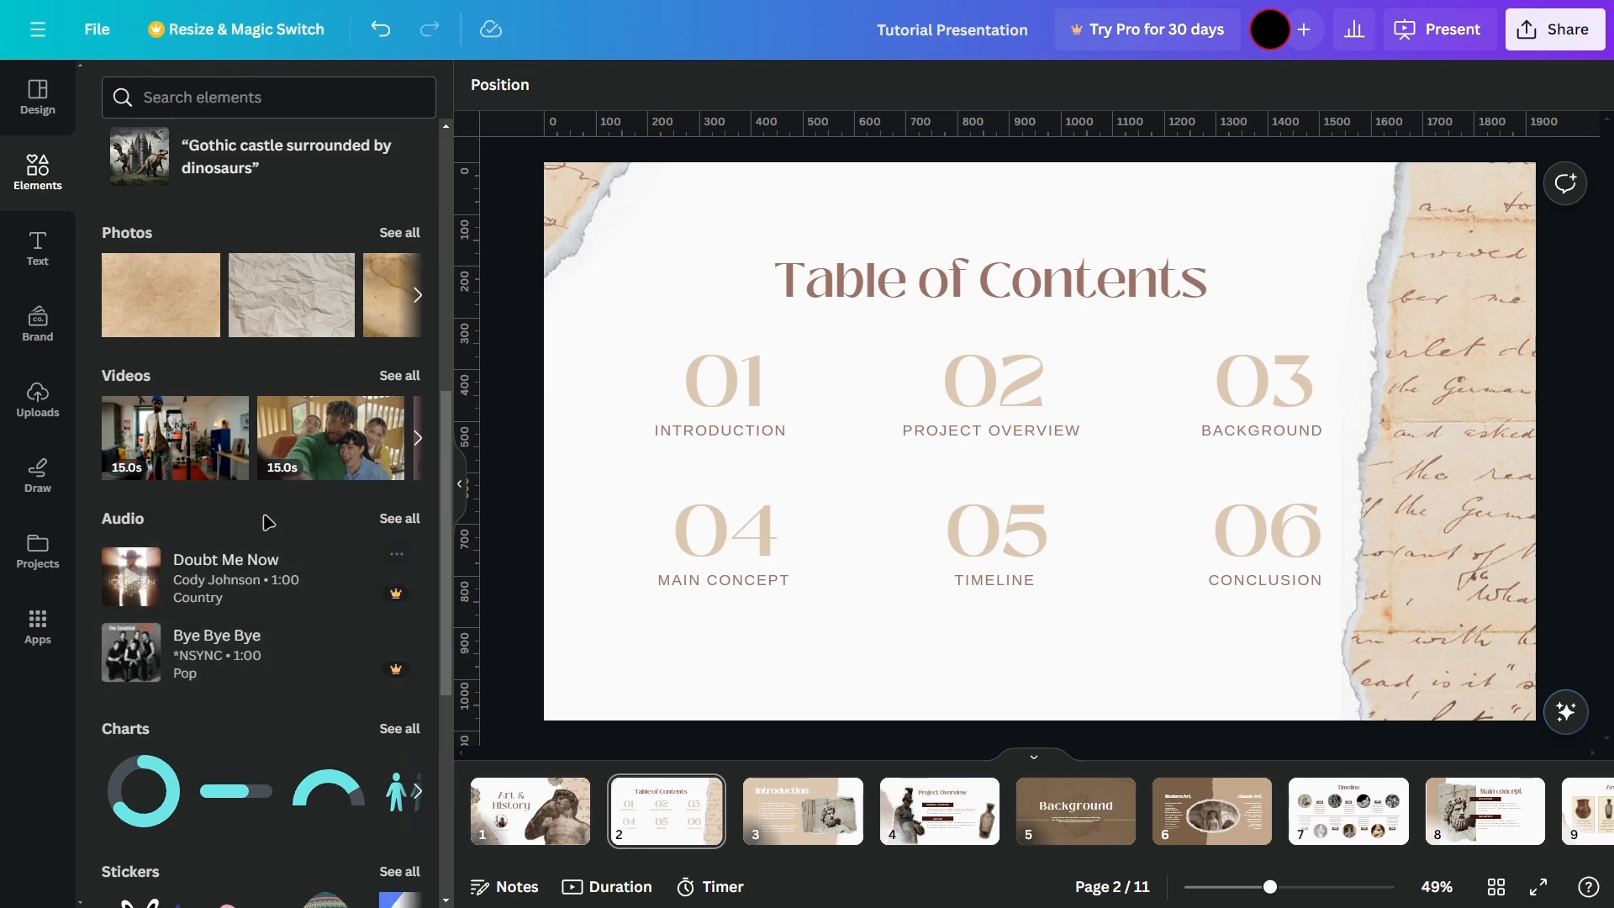
{"action": "scroll", "coordinate": [246, 539], "scroll_direction": "down", "scroll_amount": 8}
{"action": "scroll", "coordinate": [246, 699], "scroll_direction": "up", "scroll_amount": 15}
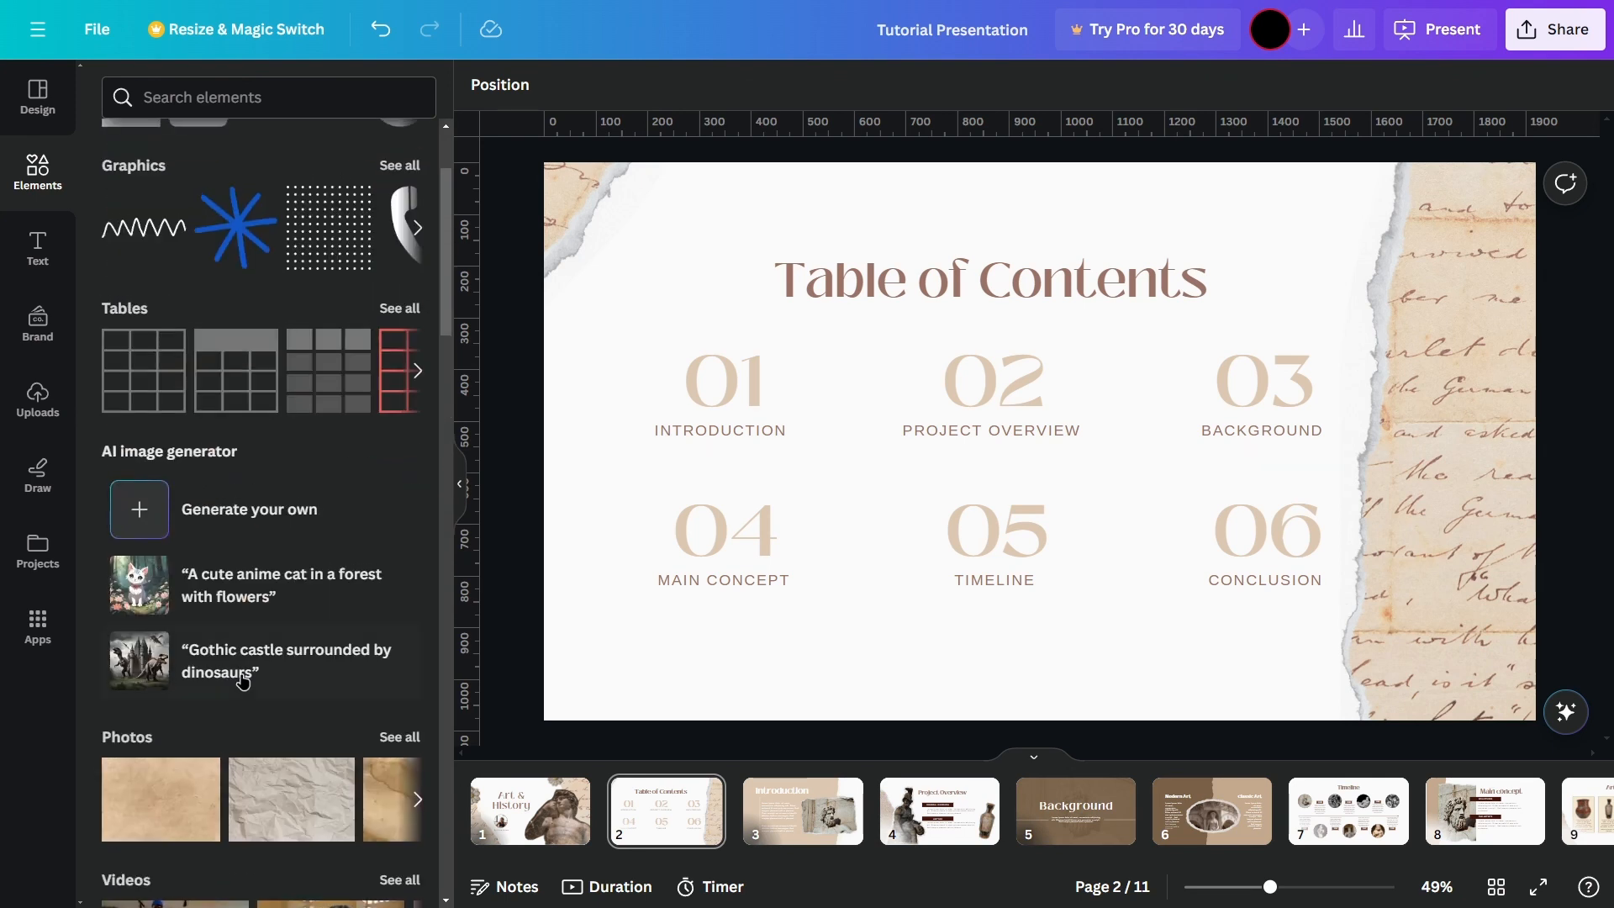
{"action": "scroll", "coordinate": [284, 254], "scroll_direction": "down", "scroll_amount": 4}
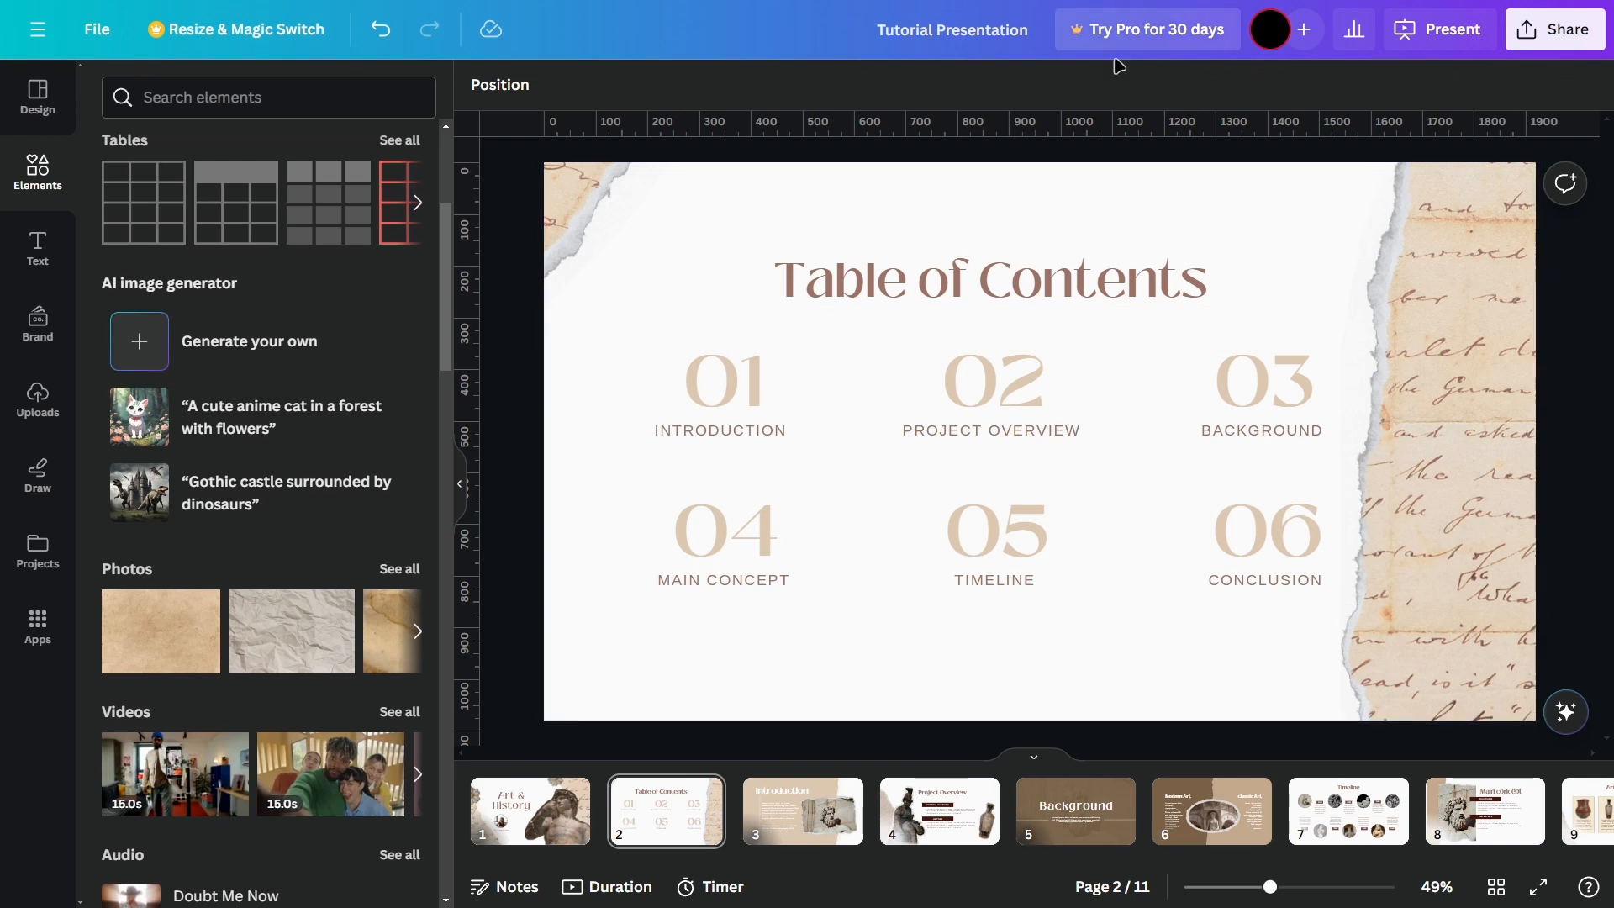
{"action": "scroll", "coordinate": [301, 336], "scroll_direction": "down", "scroll_amount": 4}
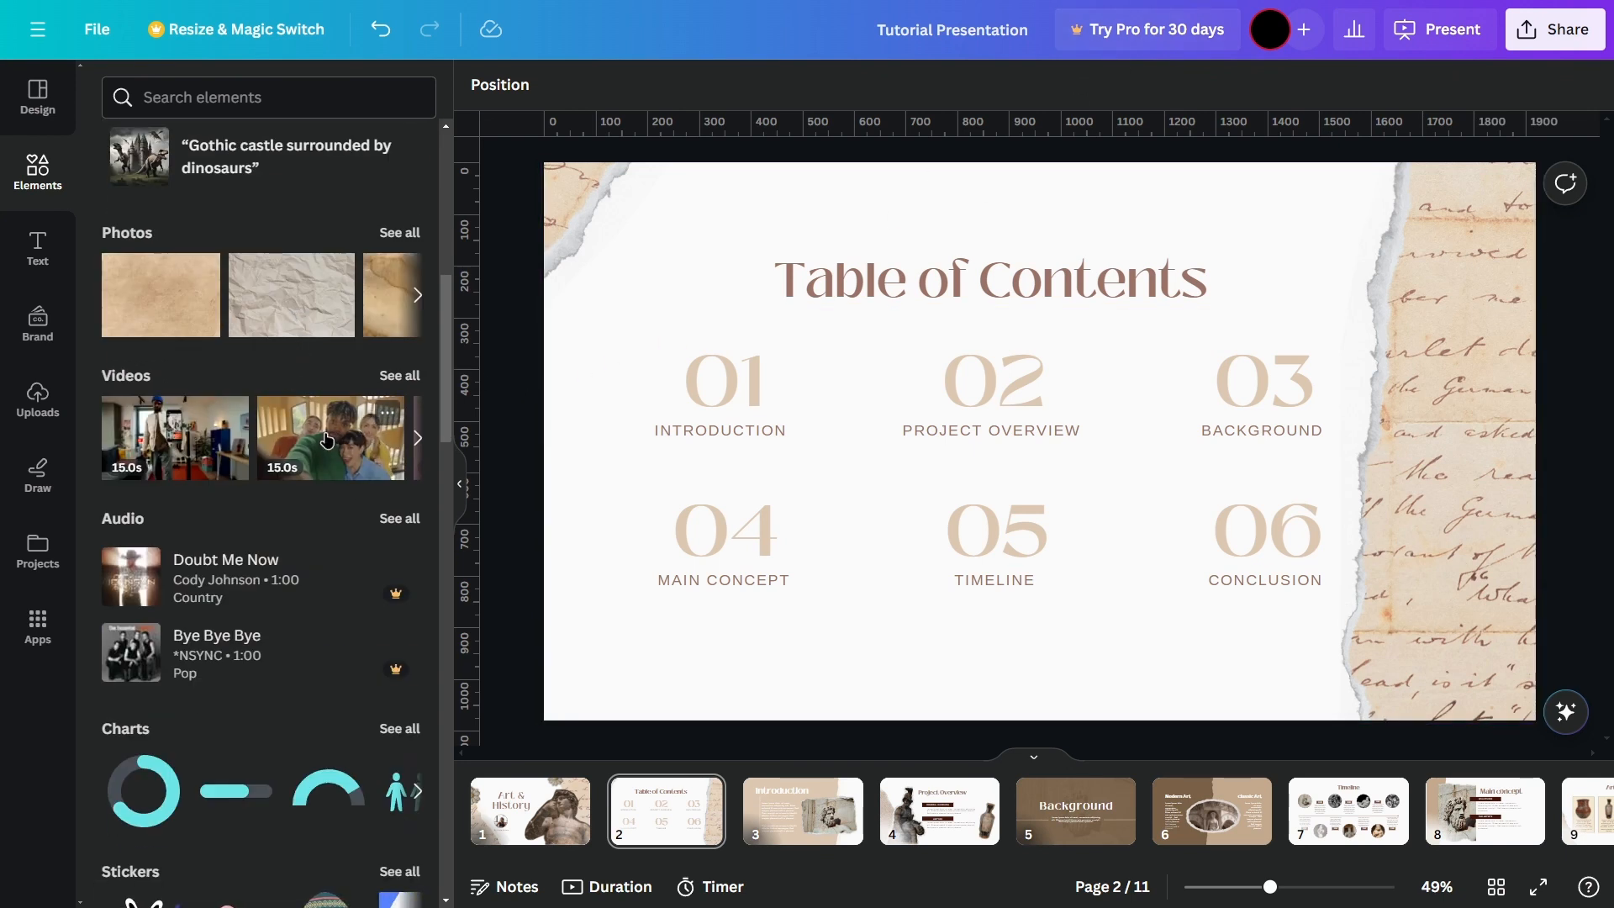
{"action": "scroll", "coordinate": [323, 437], "scroll_direction": "down", "scroll_amount": 2}
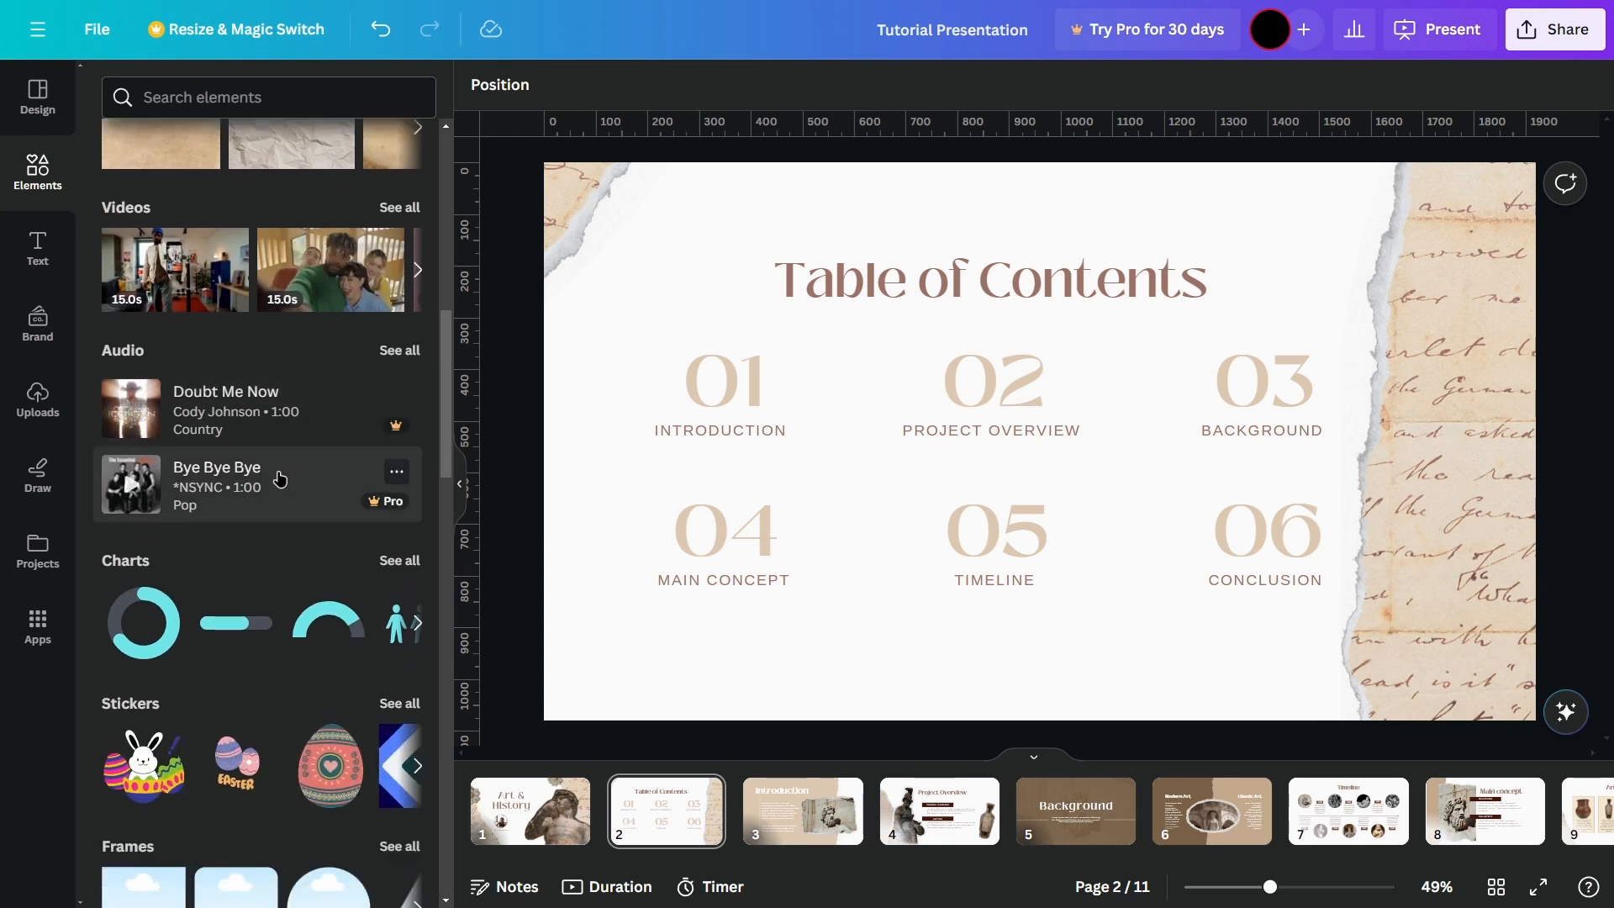
{"action": "scroll", "coordinate": [280, 467], "scroll_direction": "down", "scroll_amount": 3}
{"action": "scroll", "coordinate": [280, 461], "scroll_direction": "down", "scroll_amount": 2}
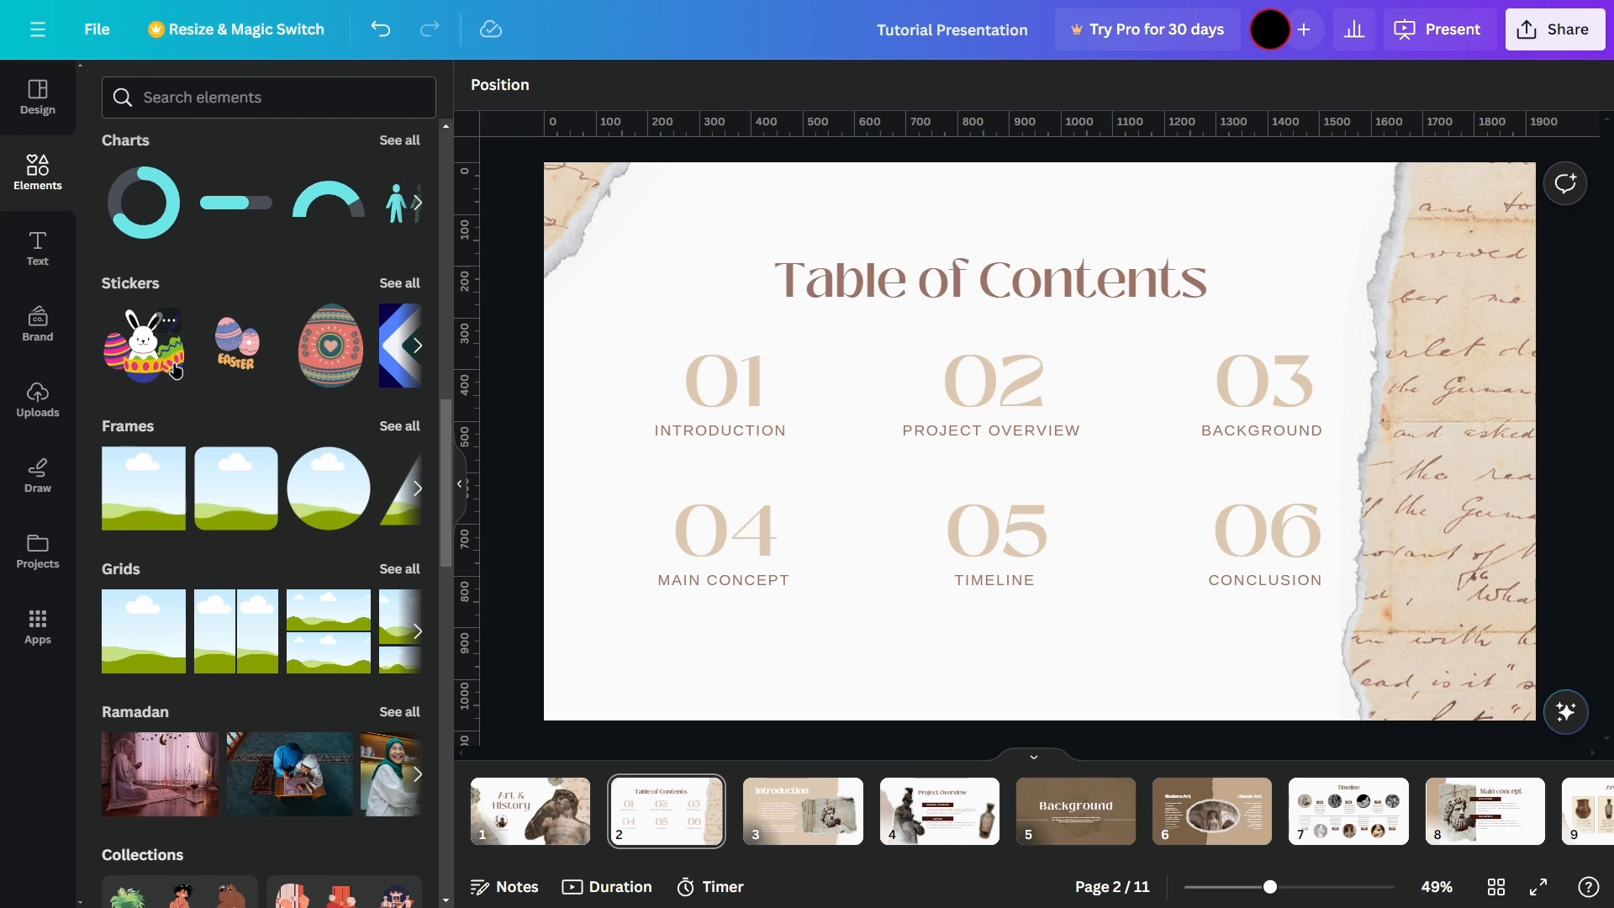
{"action": "scroll", "coordinate": [185, 370], "scroll_direction": "down", "scroll_amount": 2}
{"action": "scroll", "coordinate": [190, 370], "scroll_direction": "down", "scroll_amount": 2}
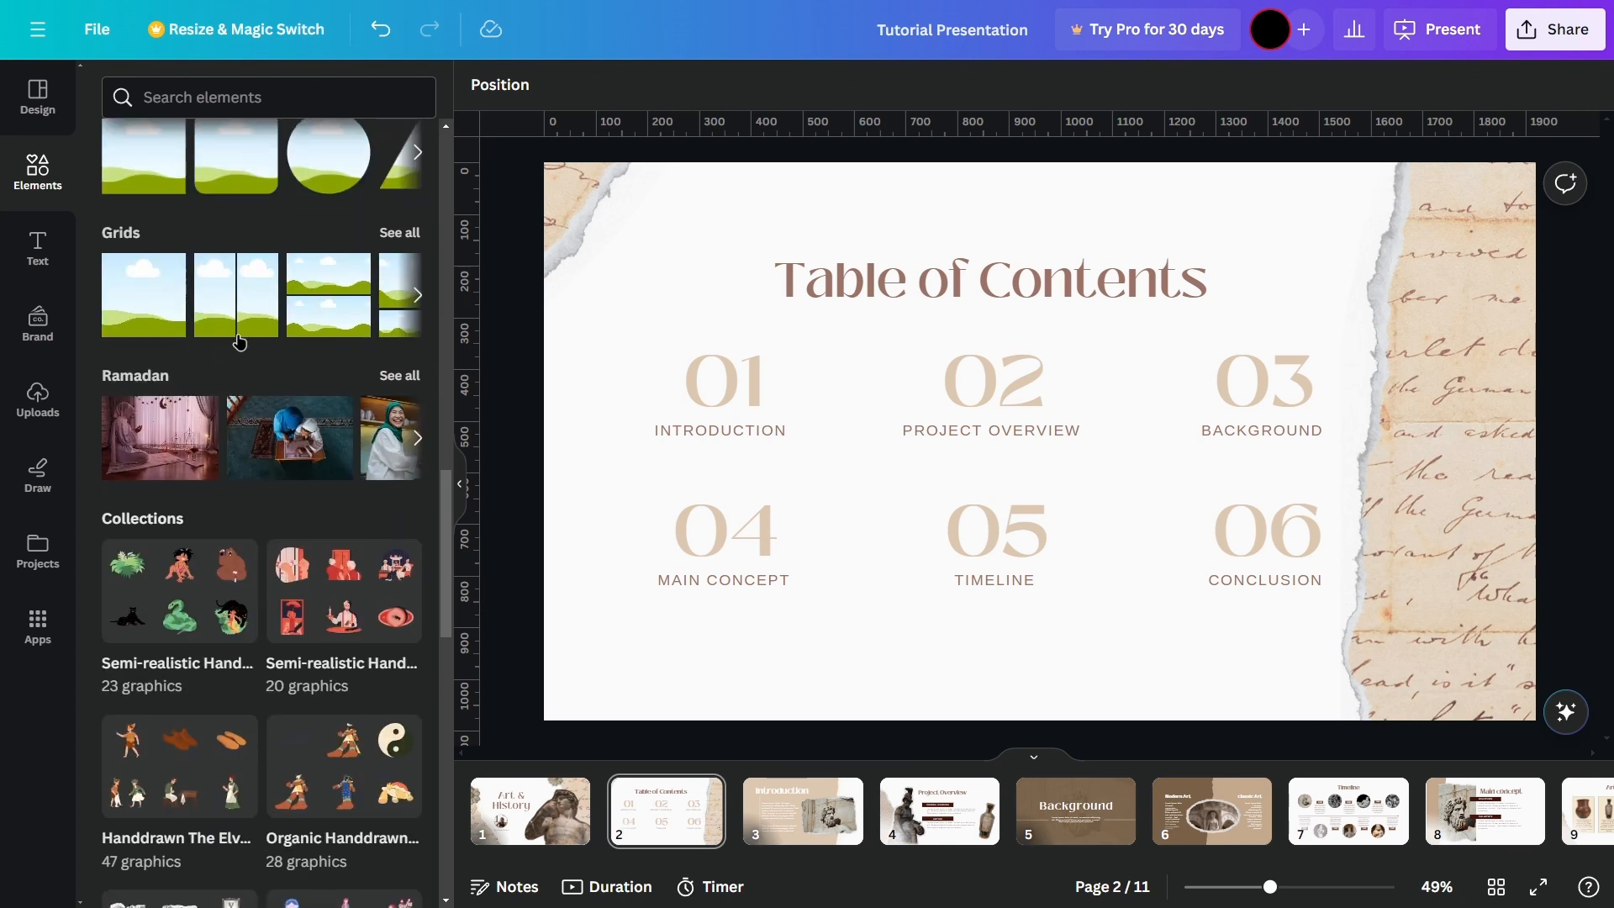
{"action": "scroll", "coordinate": [236, 370], "scroll_direction": "up", "scroll_amount": 7}
{"action": "scroll", "coordinate": [269, 490], "scroll_direction": "up", "scroll_amount": 10}
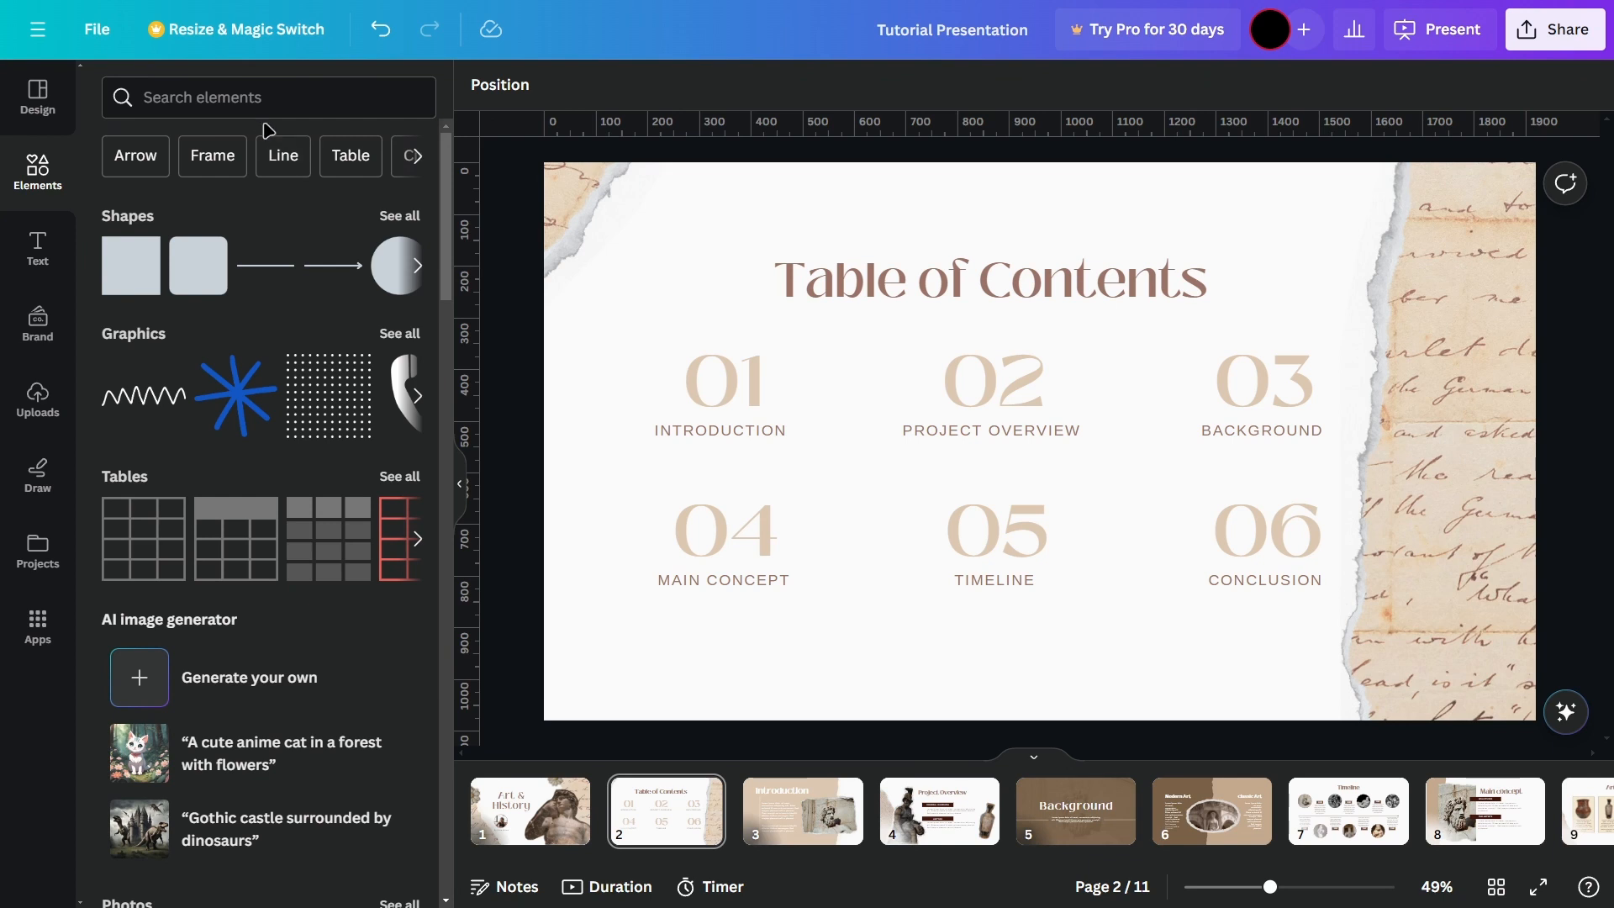
Step: Browse the default text styles and the ready-made font combinations
{"action": "left_click", "coordinate": [37, 246]}
{"action": "scroll", "coordinate": [255, 471], "scroll_direction": "down", "scroll_amount": 2}
{"action": "scroll", "coordinate": [255, 501], "scroll_direction": "up", "scroll_amount": 2}
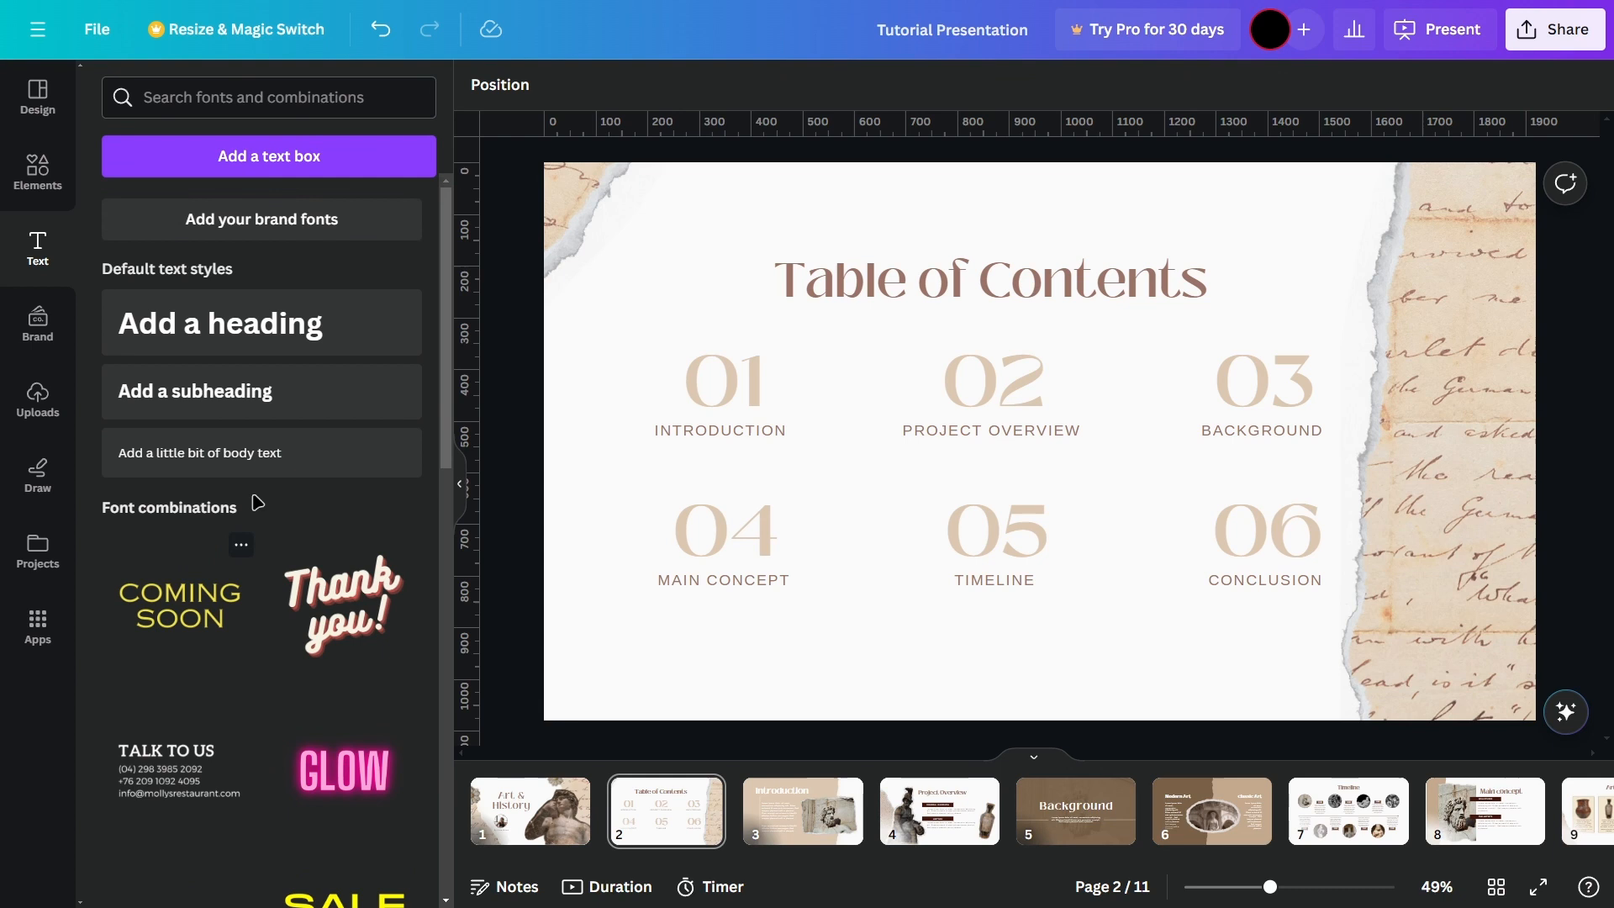
{"action": "scroll", "coordinate": [296, 419], "scroll_direction": "down", "scroll_amount": 10}
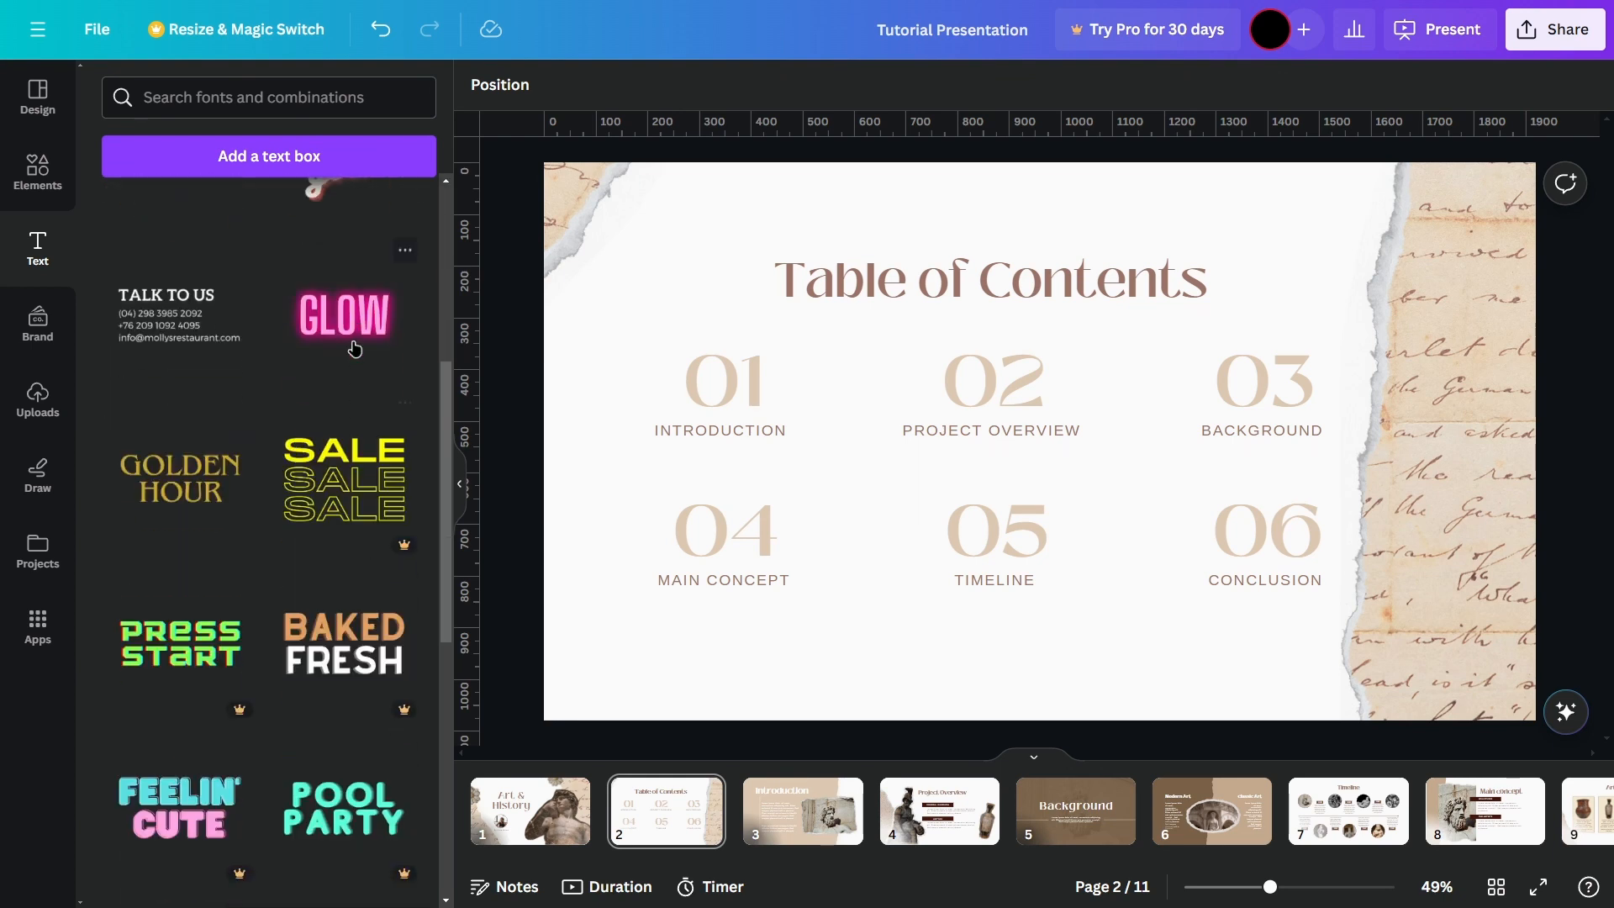
{"action": "scroll", "coordinate": [1062, 476], "scroll_direction": "down", "scroll_amount": 1}
Step: Examine the brand kit options and the upload sources for images, videos and audio
{"action": "left_click", "coordinate": [37, 322]}
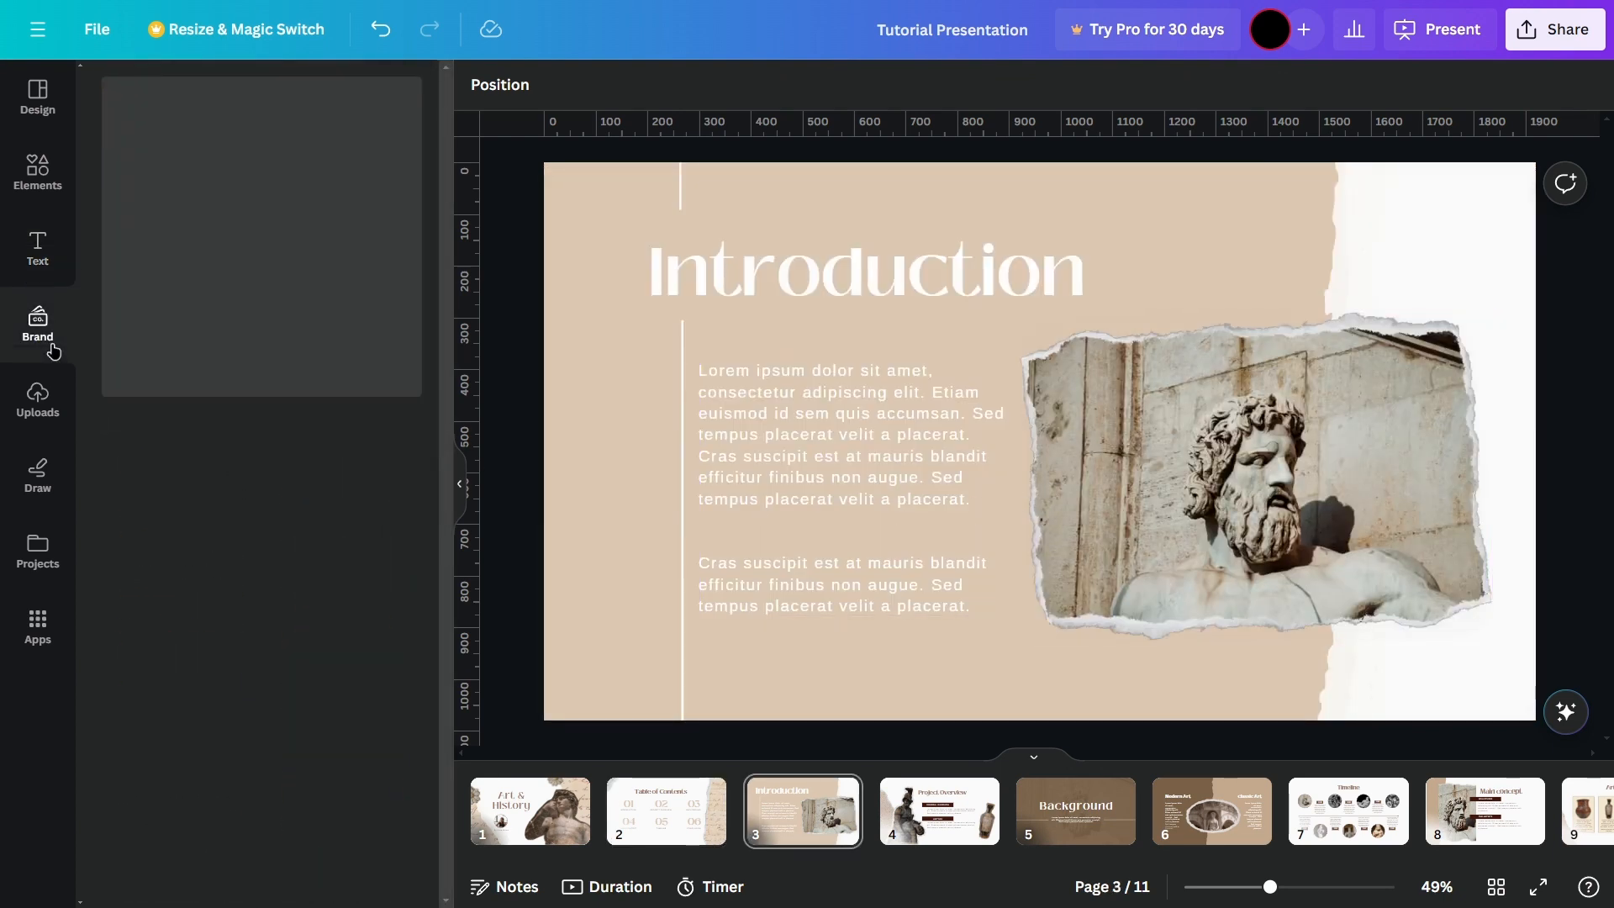
{"action": "scroll", "coordinate": [254, 246], "scroll_direction": "down", "scroll_amount": 1}
{"action": "scroll", "coordinate": [267, 333], "scroll_direction": "up", "scroll_amount": 1}
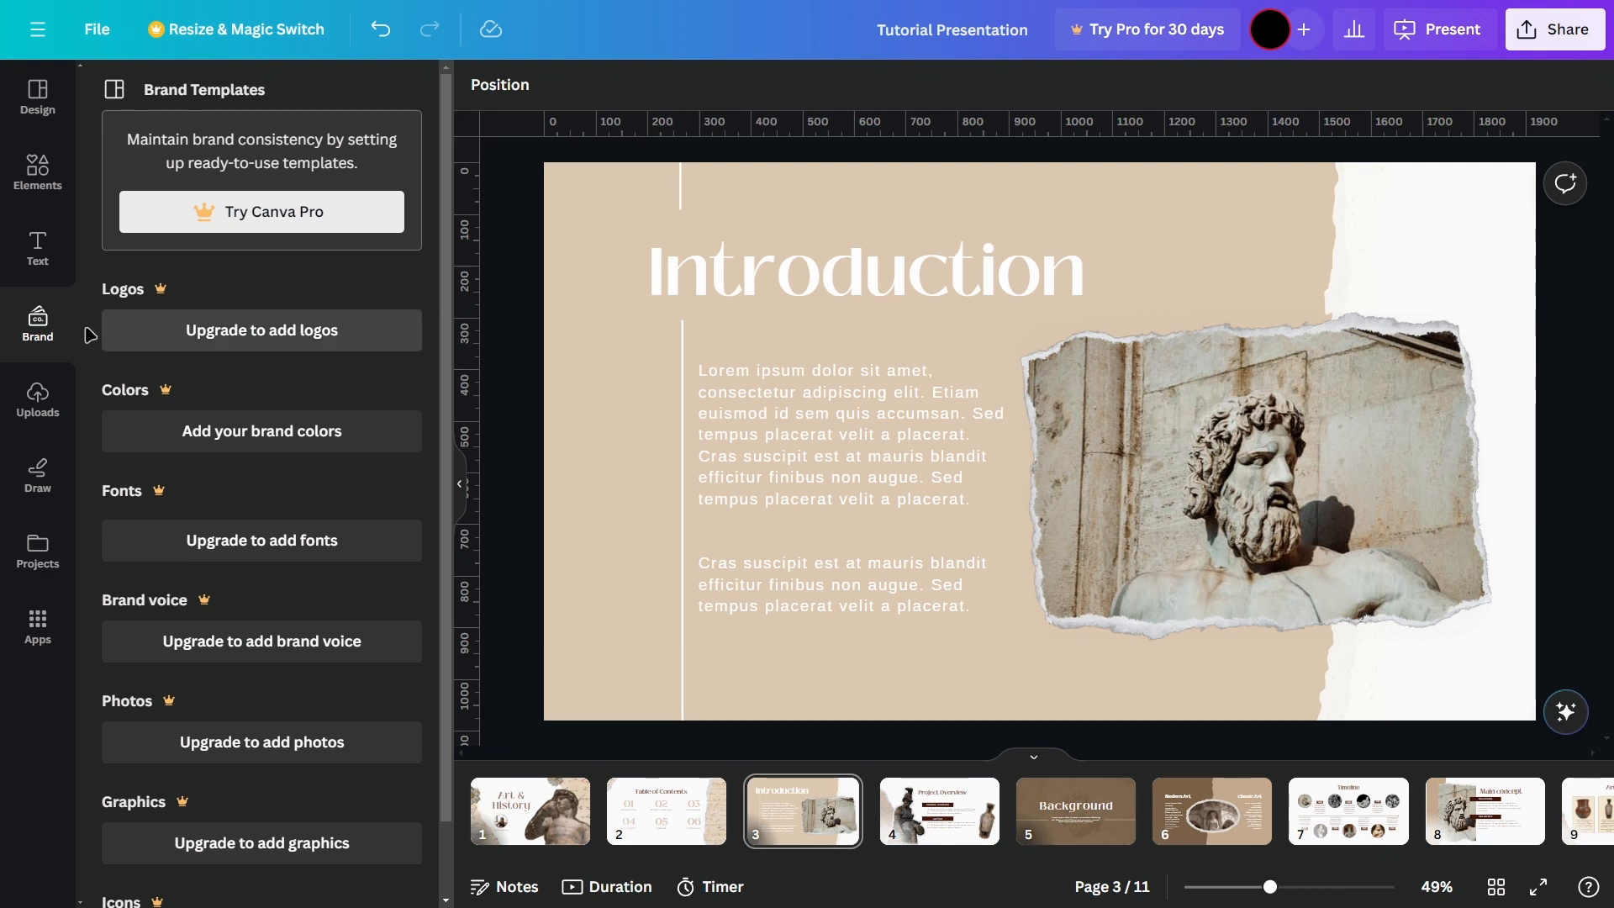
{"action": "left_click", "coordinate": [38, 397]}
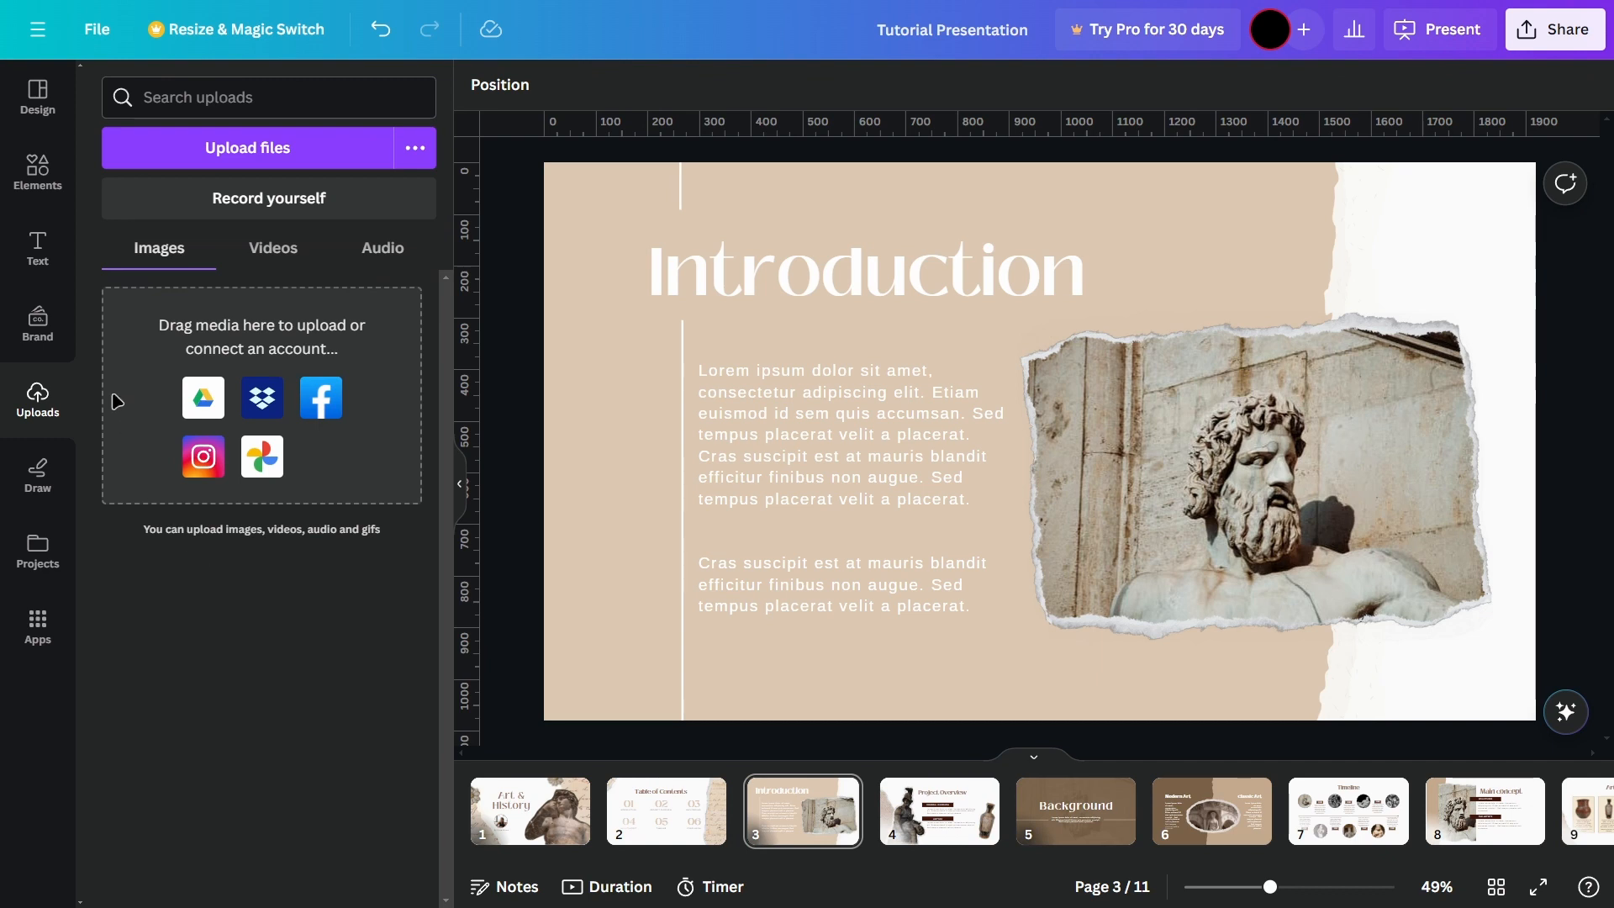
{"action": "left_click", "coordinate": [38, 173]}
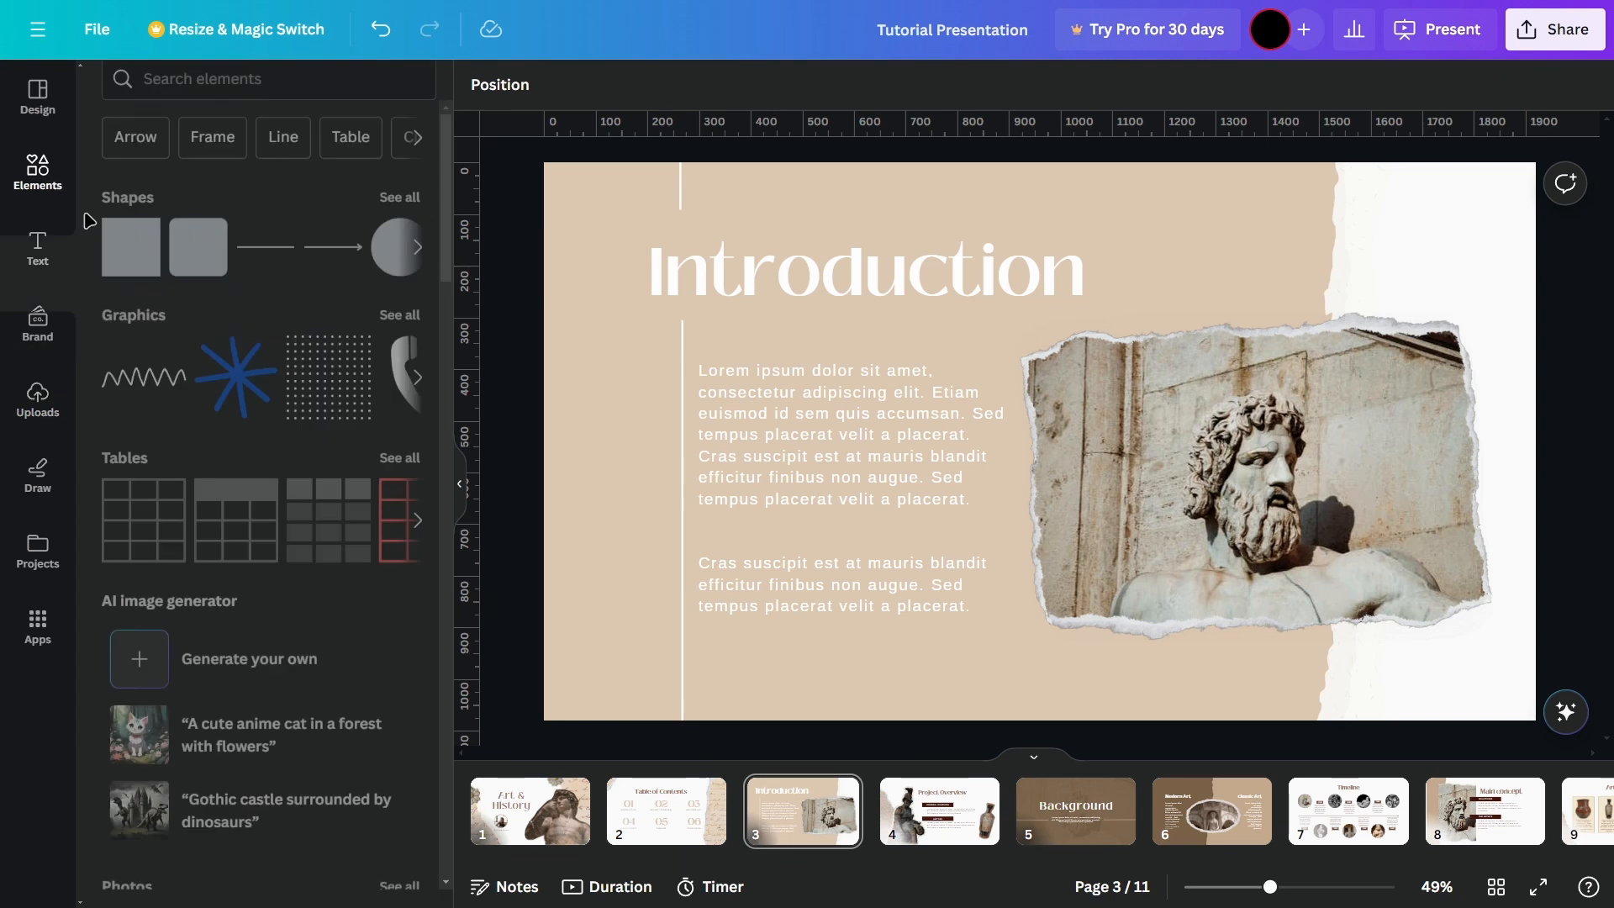
{"action": "left_click", "coordinate": [46, 406]}
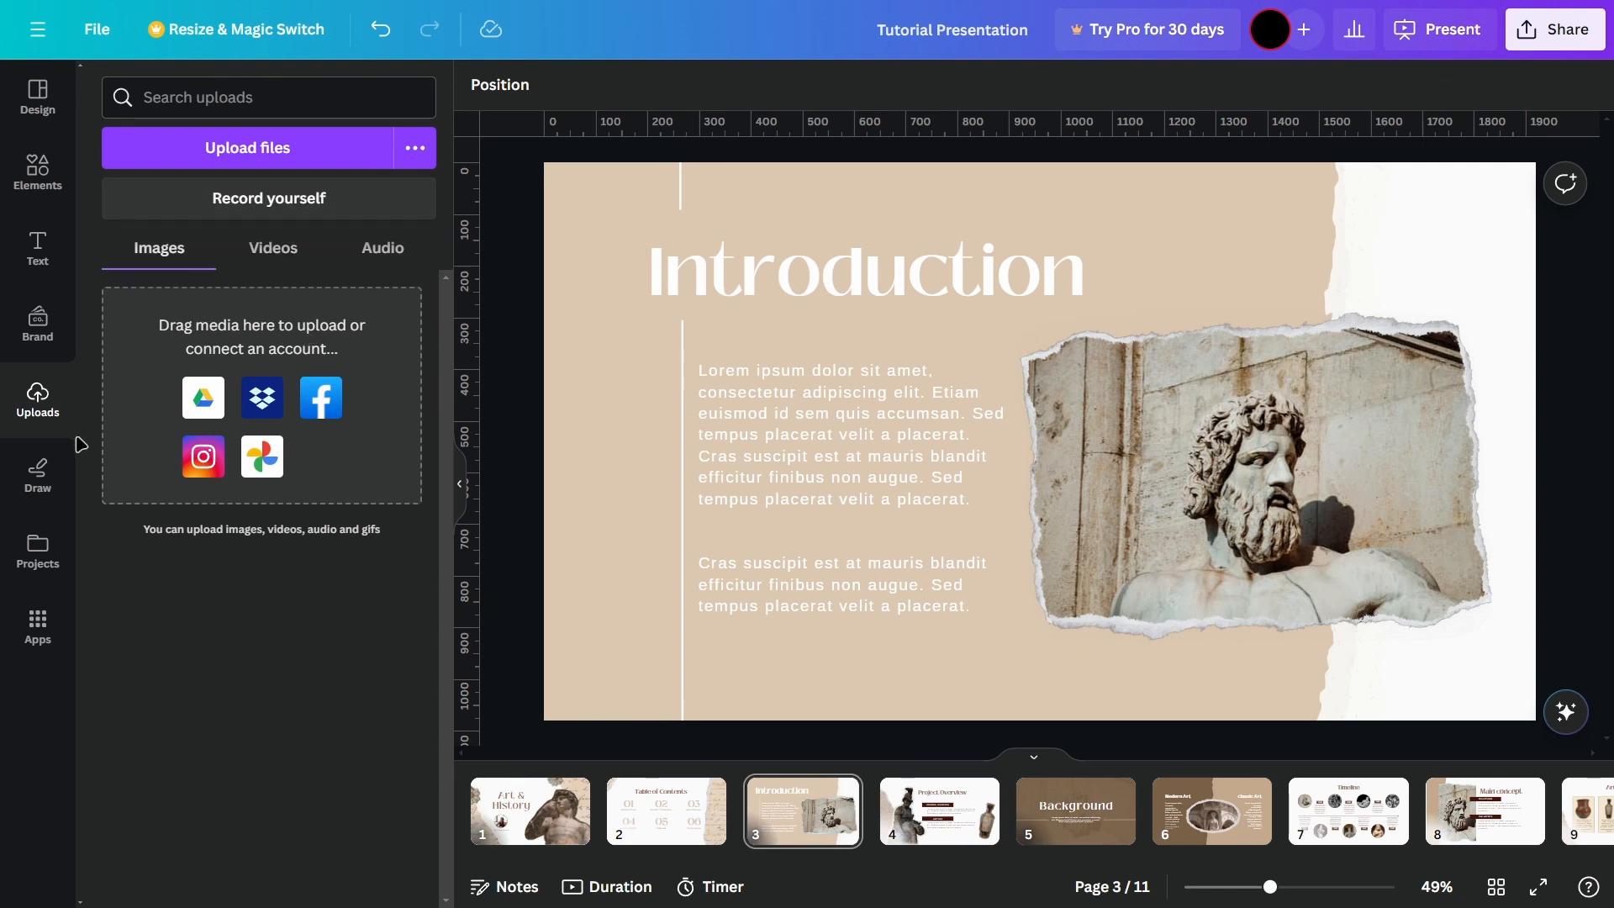
Step: Draw a red marker stroke beneath the Introduction heading on page 3 and open the marker's color choices
{"action": "left_click", "coordinate": [39, 475]}
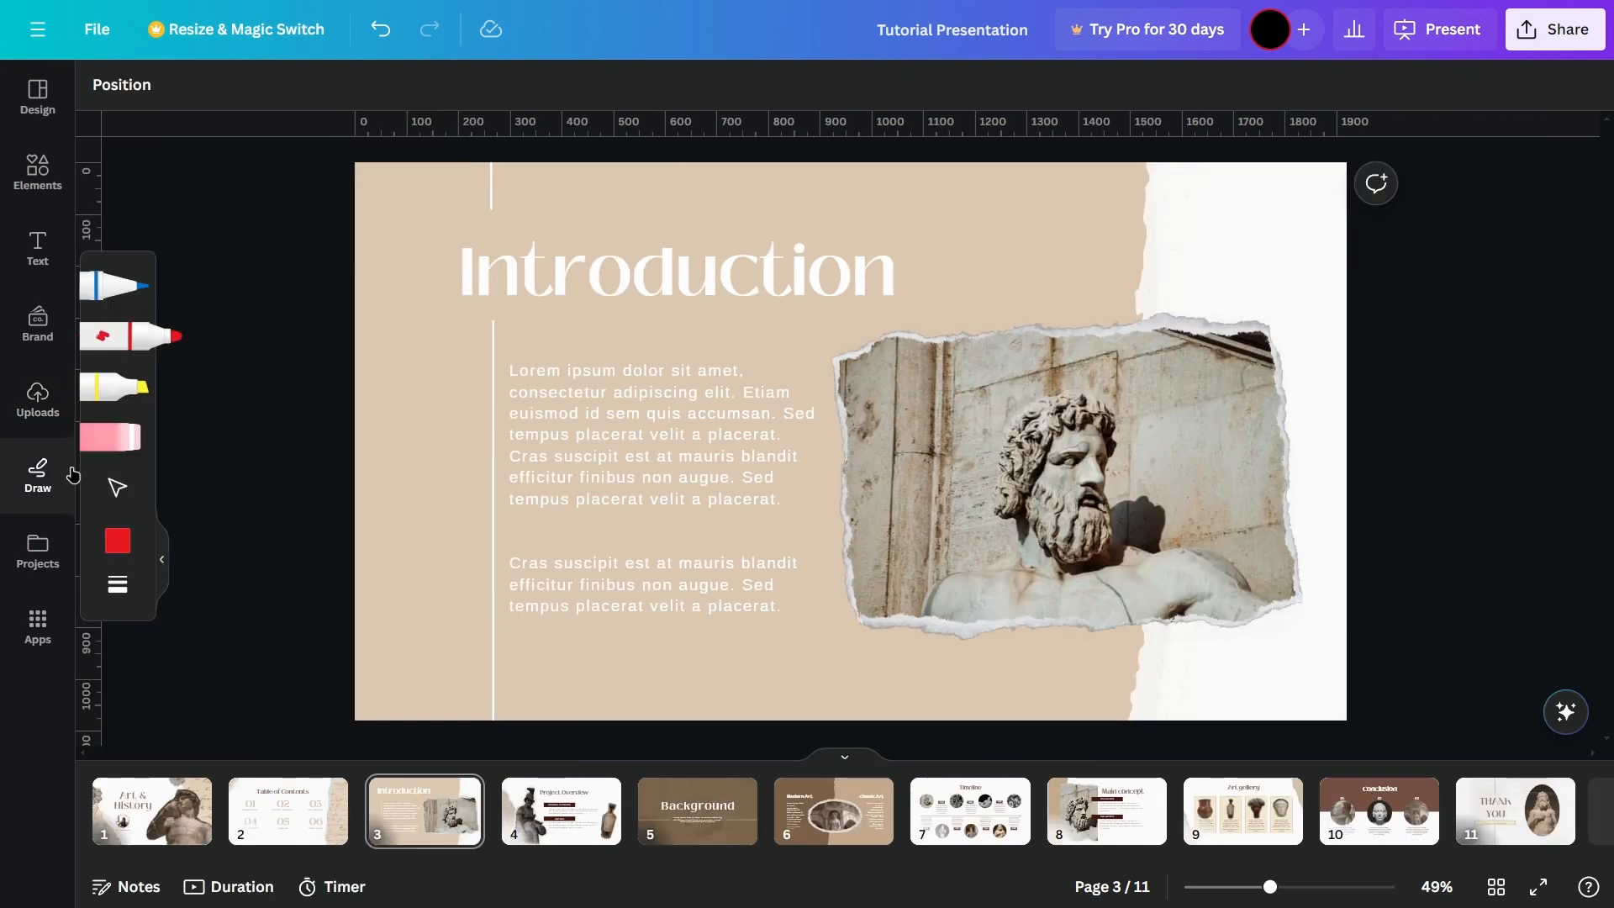
{"action": "mouse_move", "coordinate": [593, 333]}
{"action": "left_mouse_down"}
{"action": "mouse_move", "coordinate": [947, 320]}
{"action": "mouse_move", "coordinate": [1036, 280]}
{"action": "left_mouse_up"}
{"action": "left_click", "coordinate": [122, 545]}
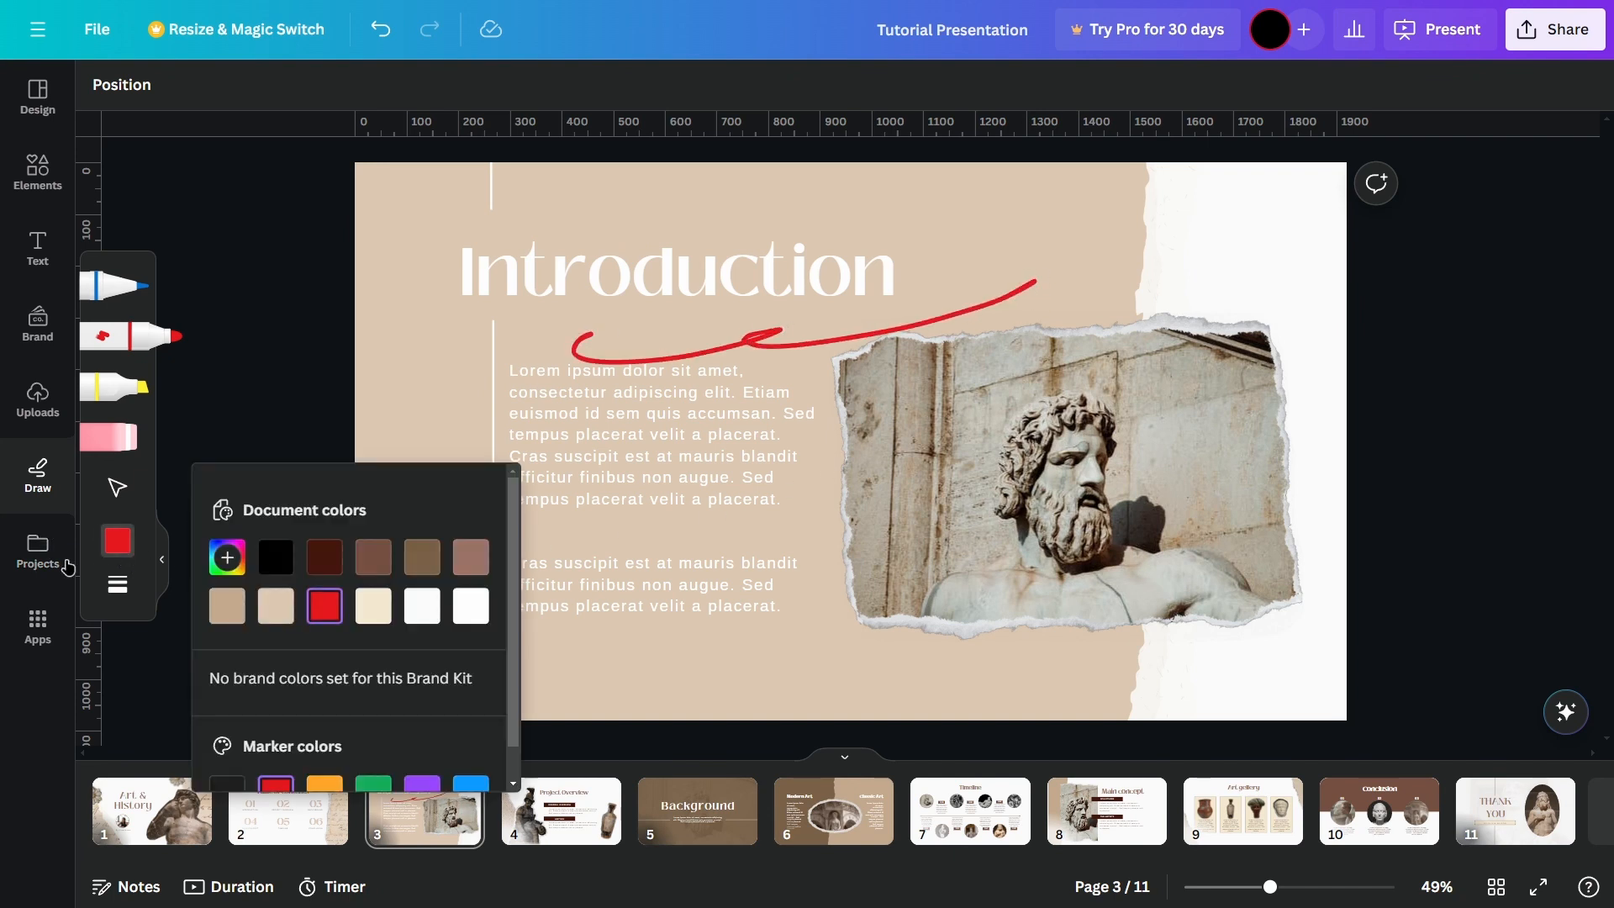
Step: Examine the project folders, then browse the featured, trending and AI-powered apps
{"action": "left_click", "coordinate": [66, 567]}
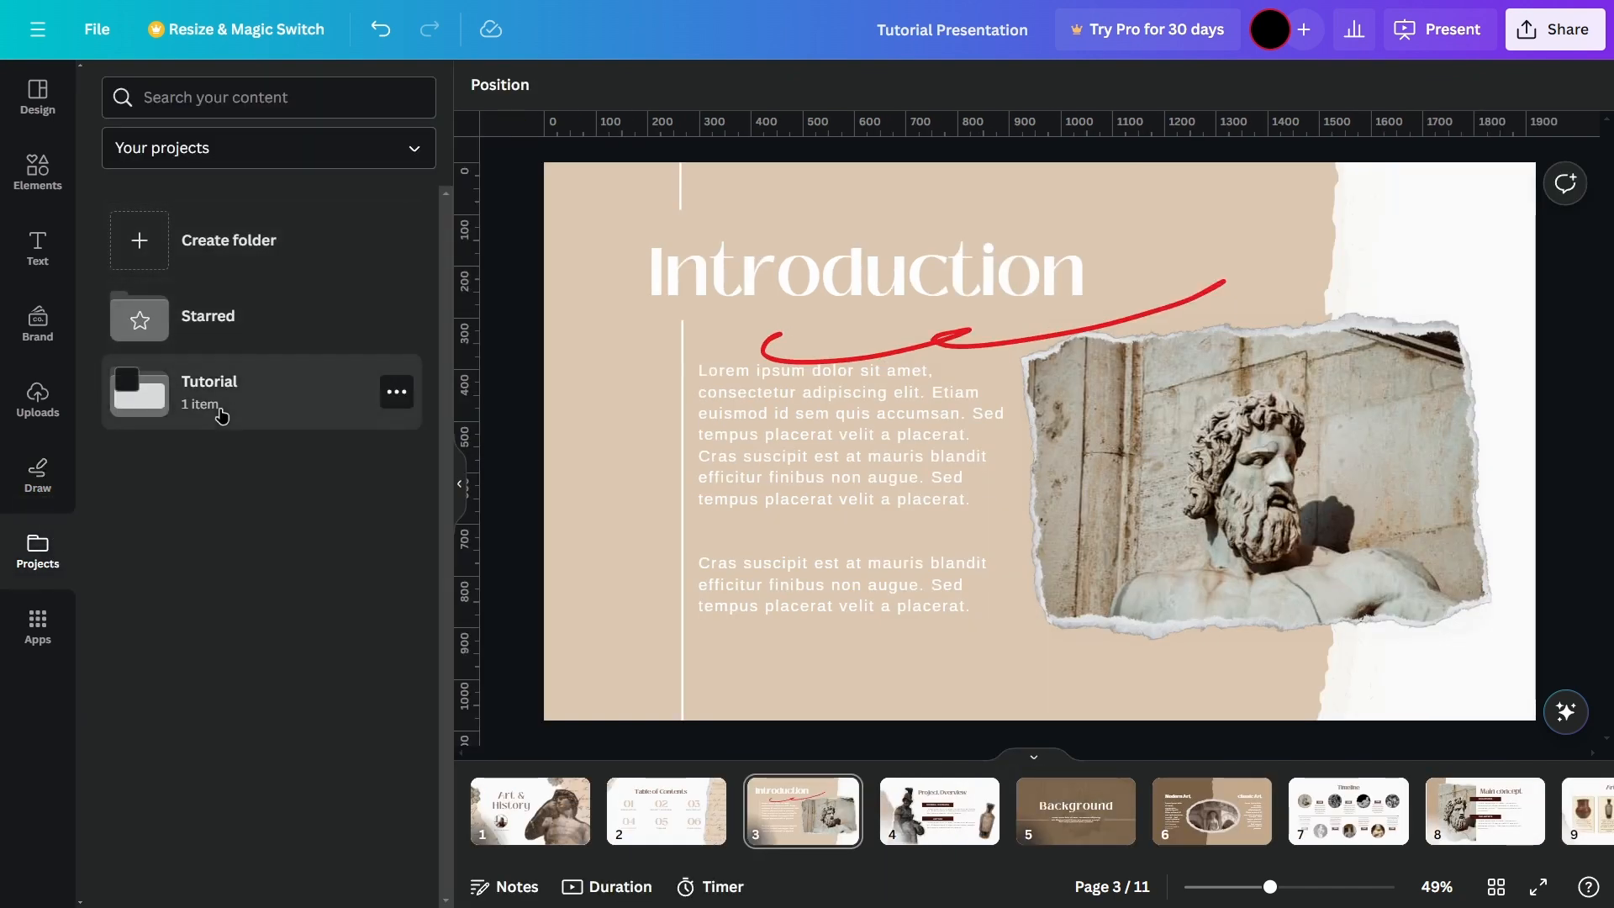
{"action": "left_click", "coordinate": [46, 649]}
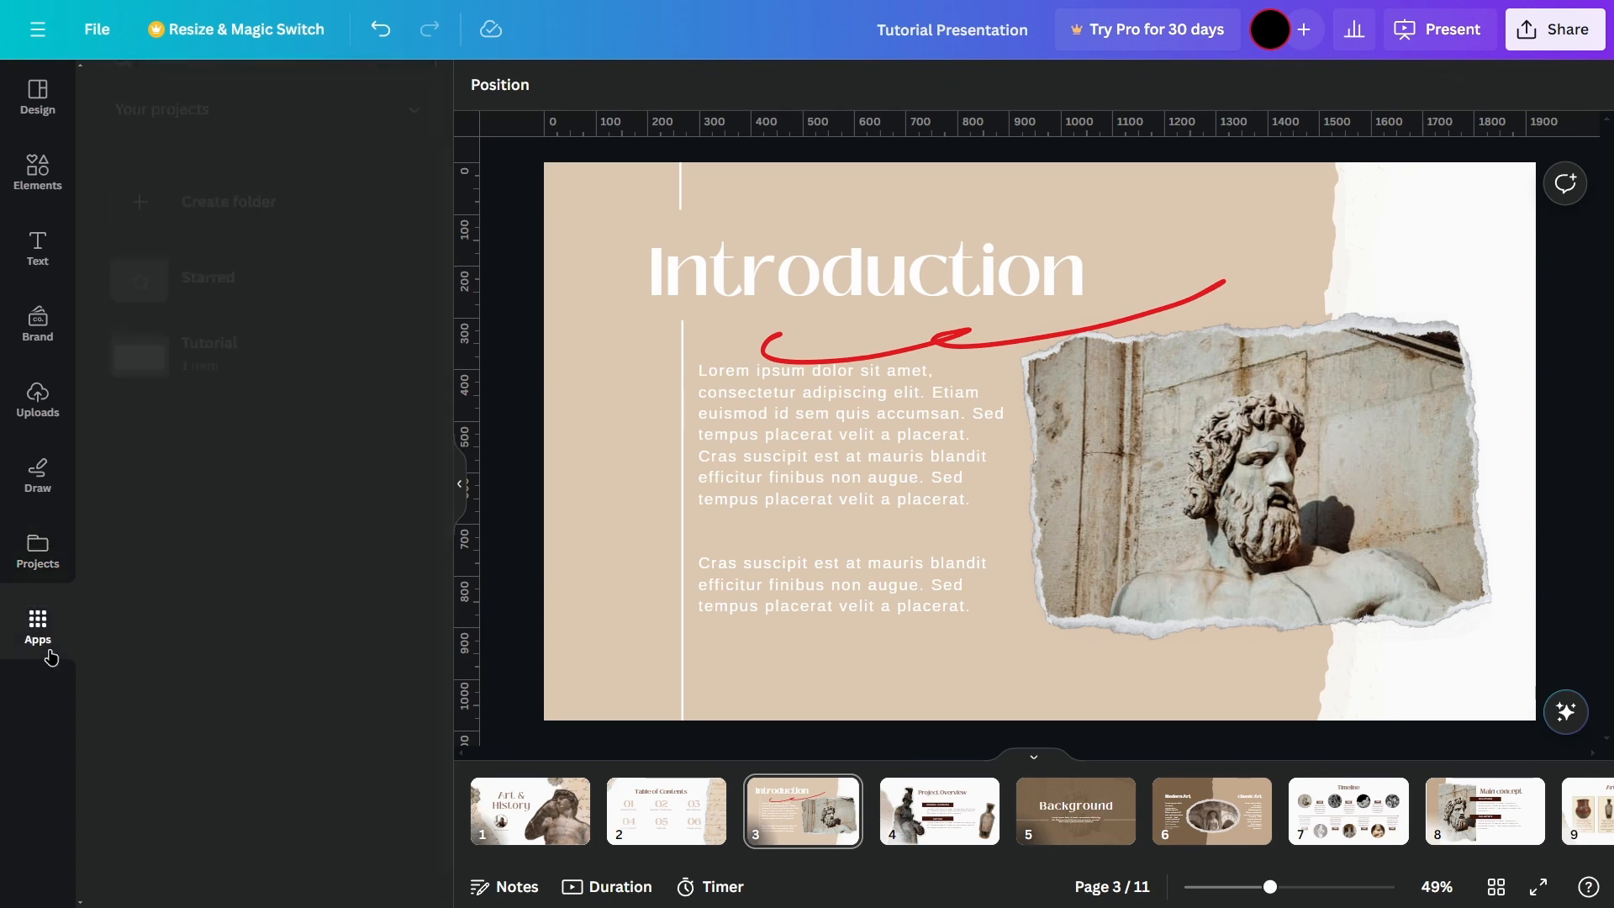
{"action": "scroll", "coordinate": [307, 463], "scroll_direction": "down", "scroll_amount": 4}
{"action": "scroll", "coordinate": [237, 403], "scroll_direction": "up", "scroll_amount": 4}
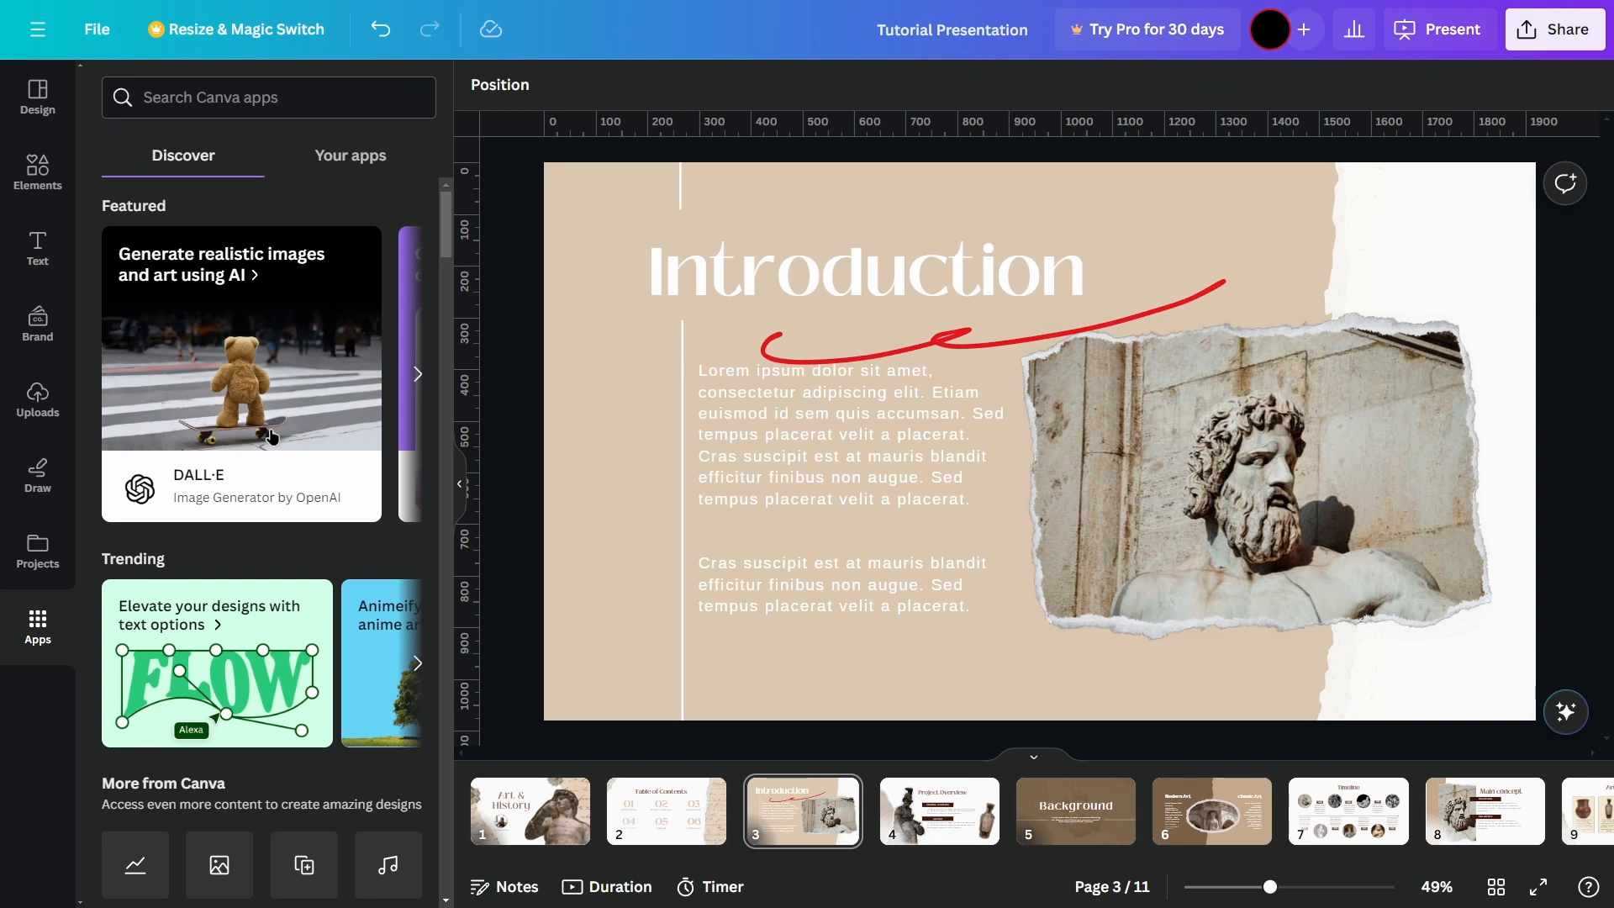
{"action": "left_click", "coordinate": [416, 376]}
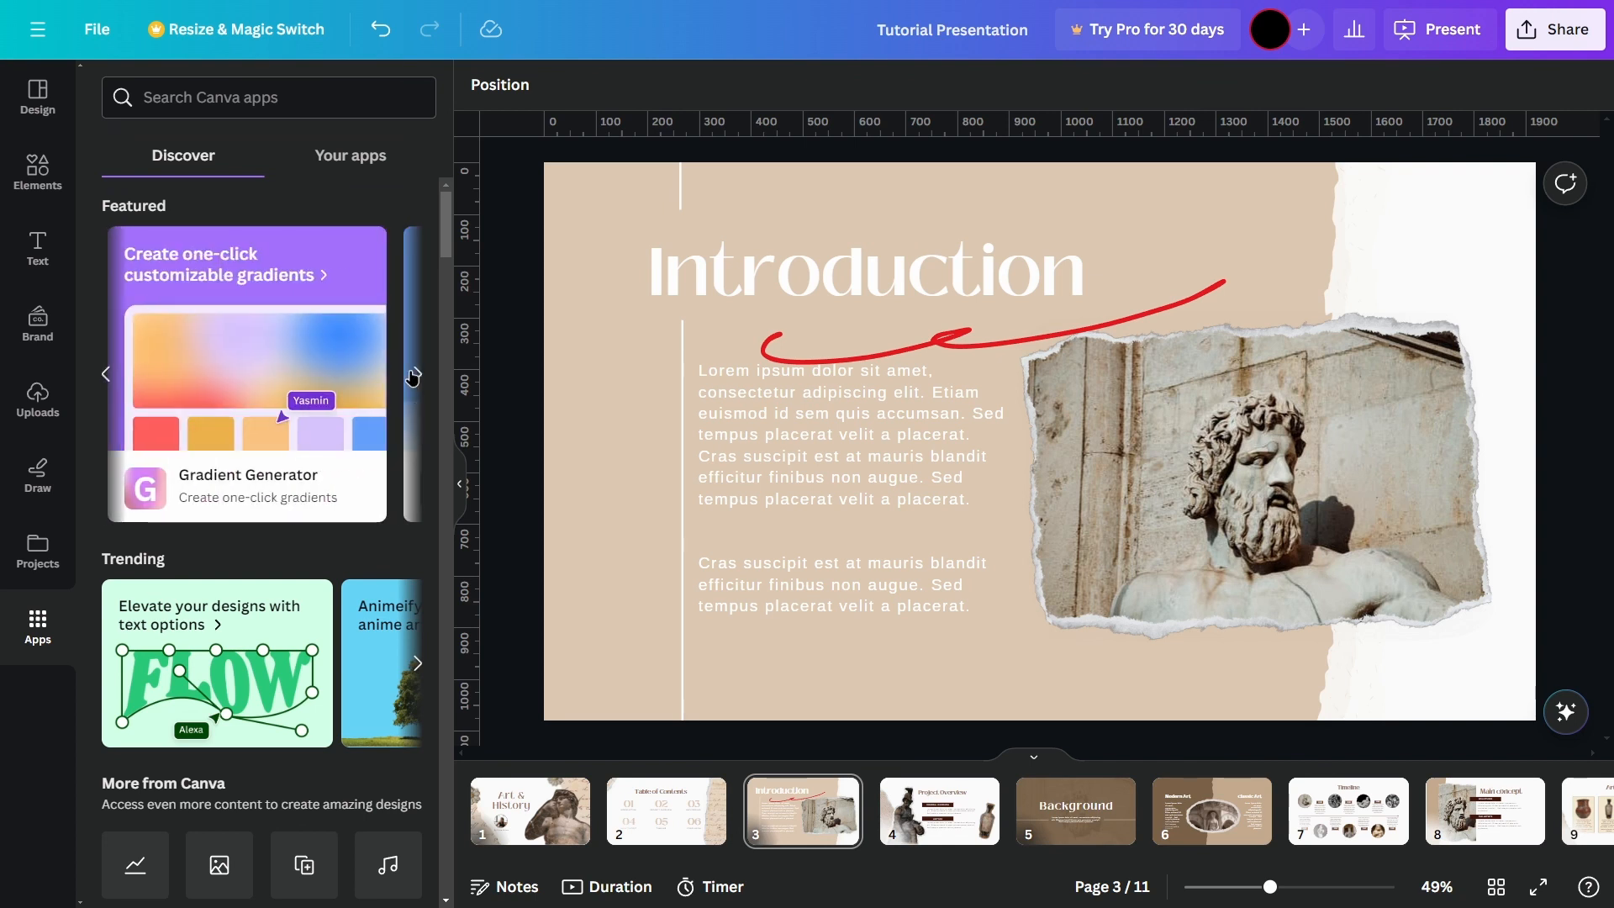
{"action": "scroll", "coordinate": [366, 412], "scroll_direction": "down", "scroll_amount": 5}
{"action": "scroll", "coordinate": [364, 436], "scroll_direction": "down", "scroll_amount": 8}
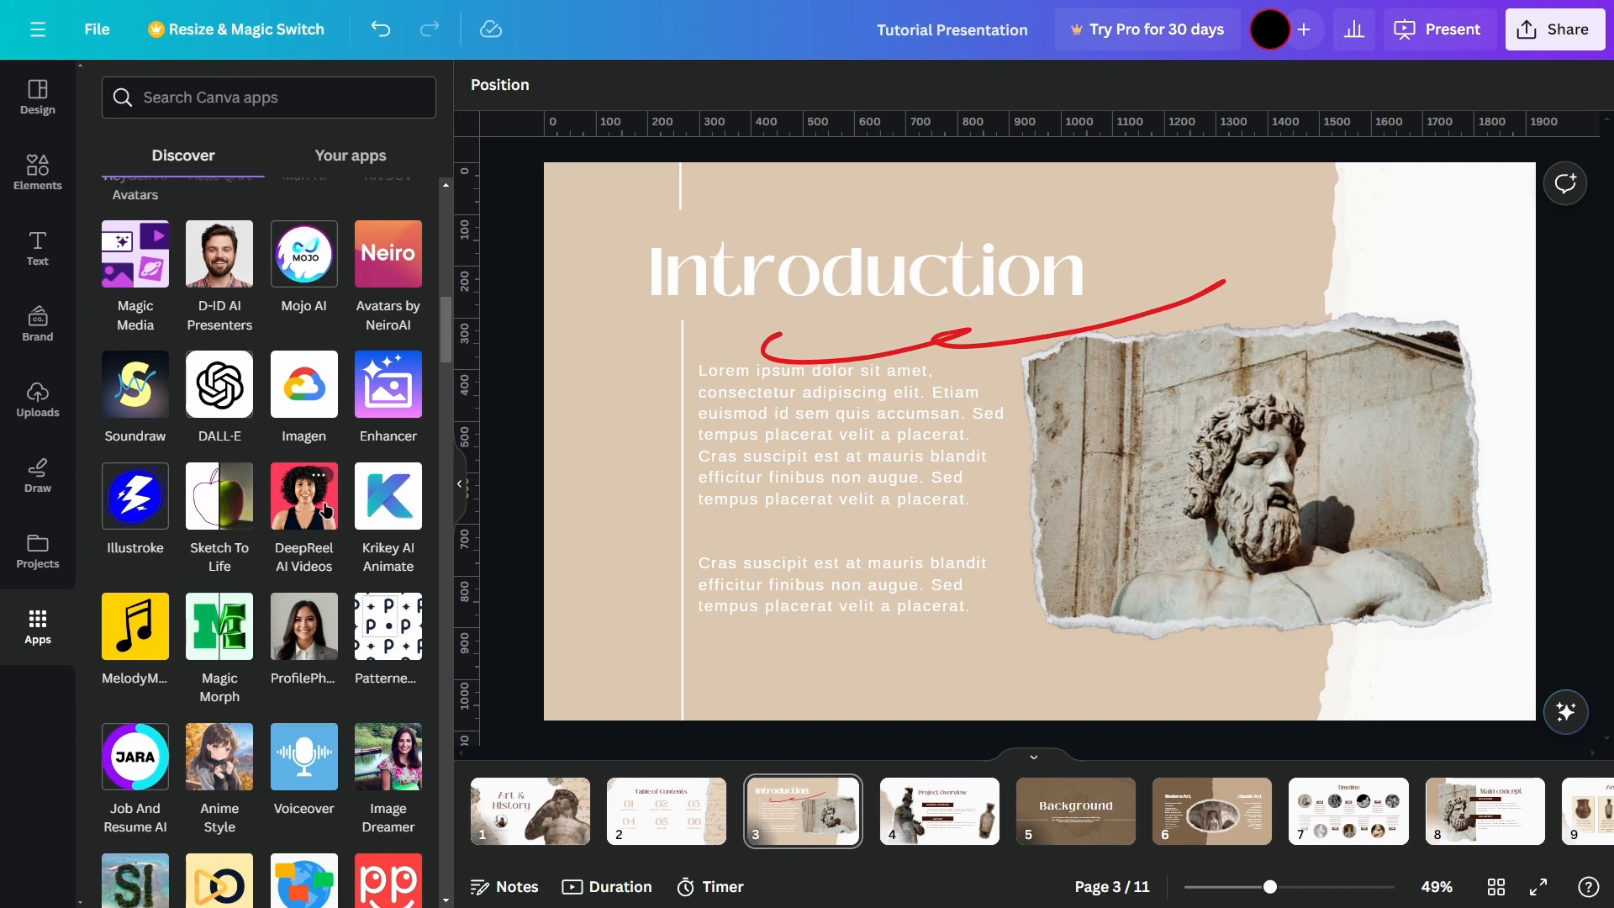
{"action": "scroll", "coordinate": [328, 511], "scroll_direction": "up", "scroll_amount": 10}
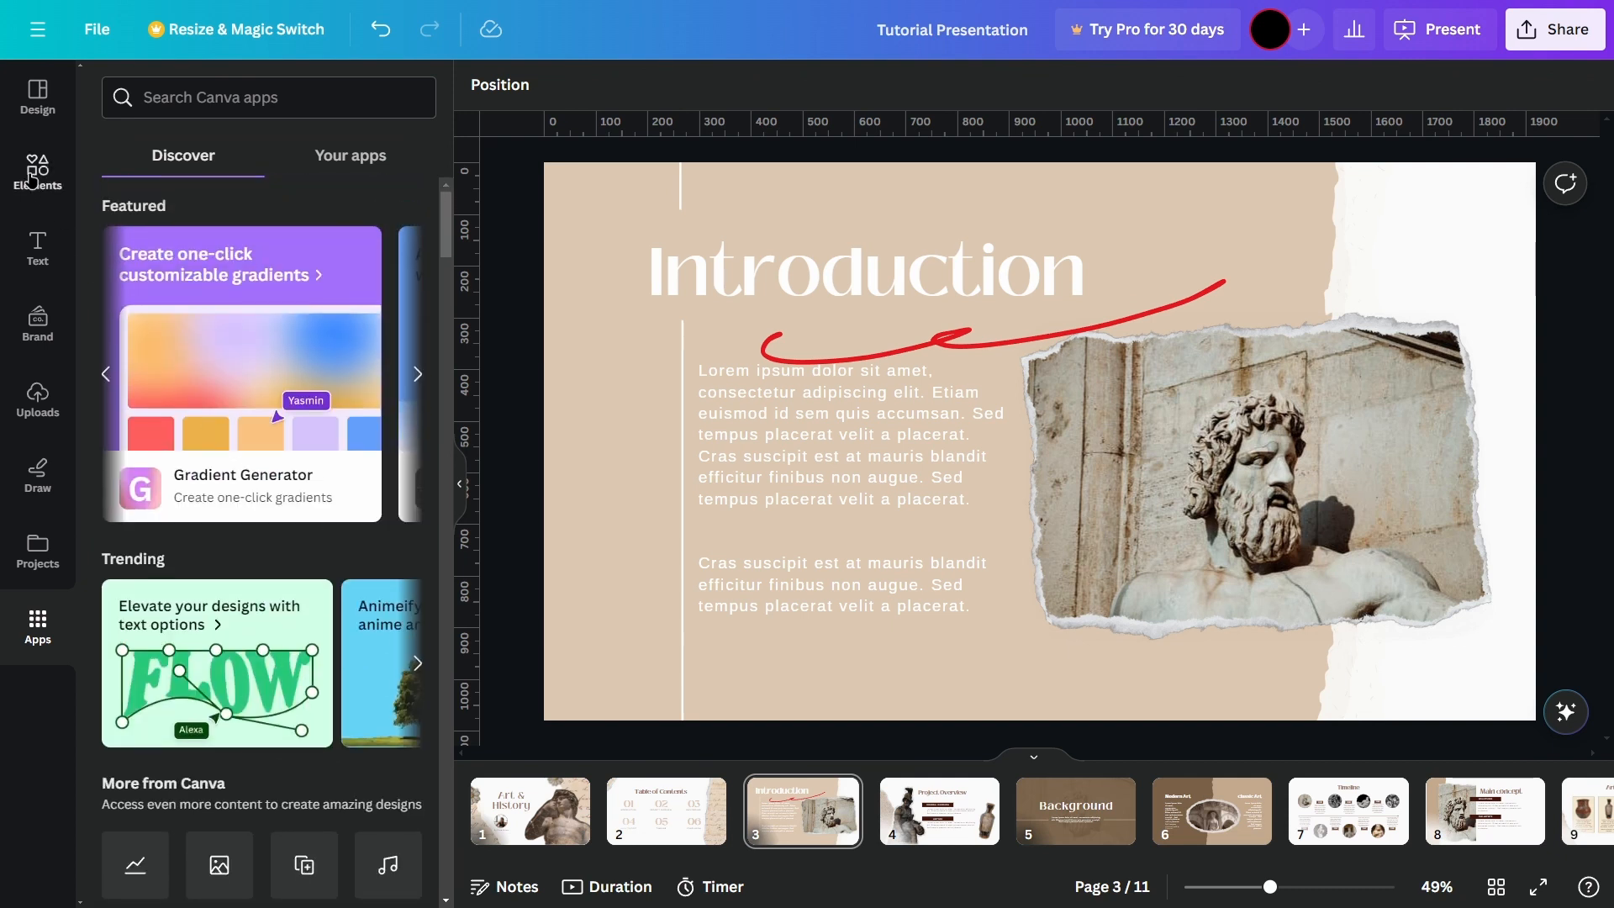
Step: Return to the template gallery and look through all the presentation's page thumbnails
{"action": "left_click", "coordinate": [31, 111]}
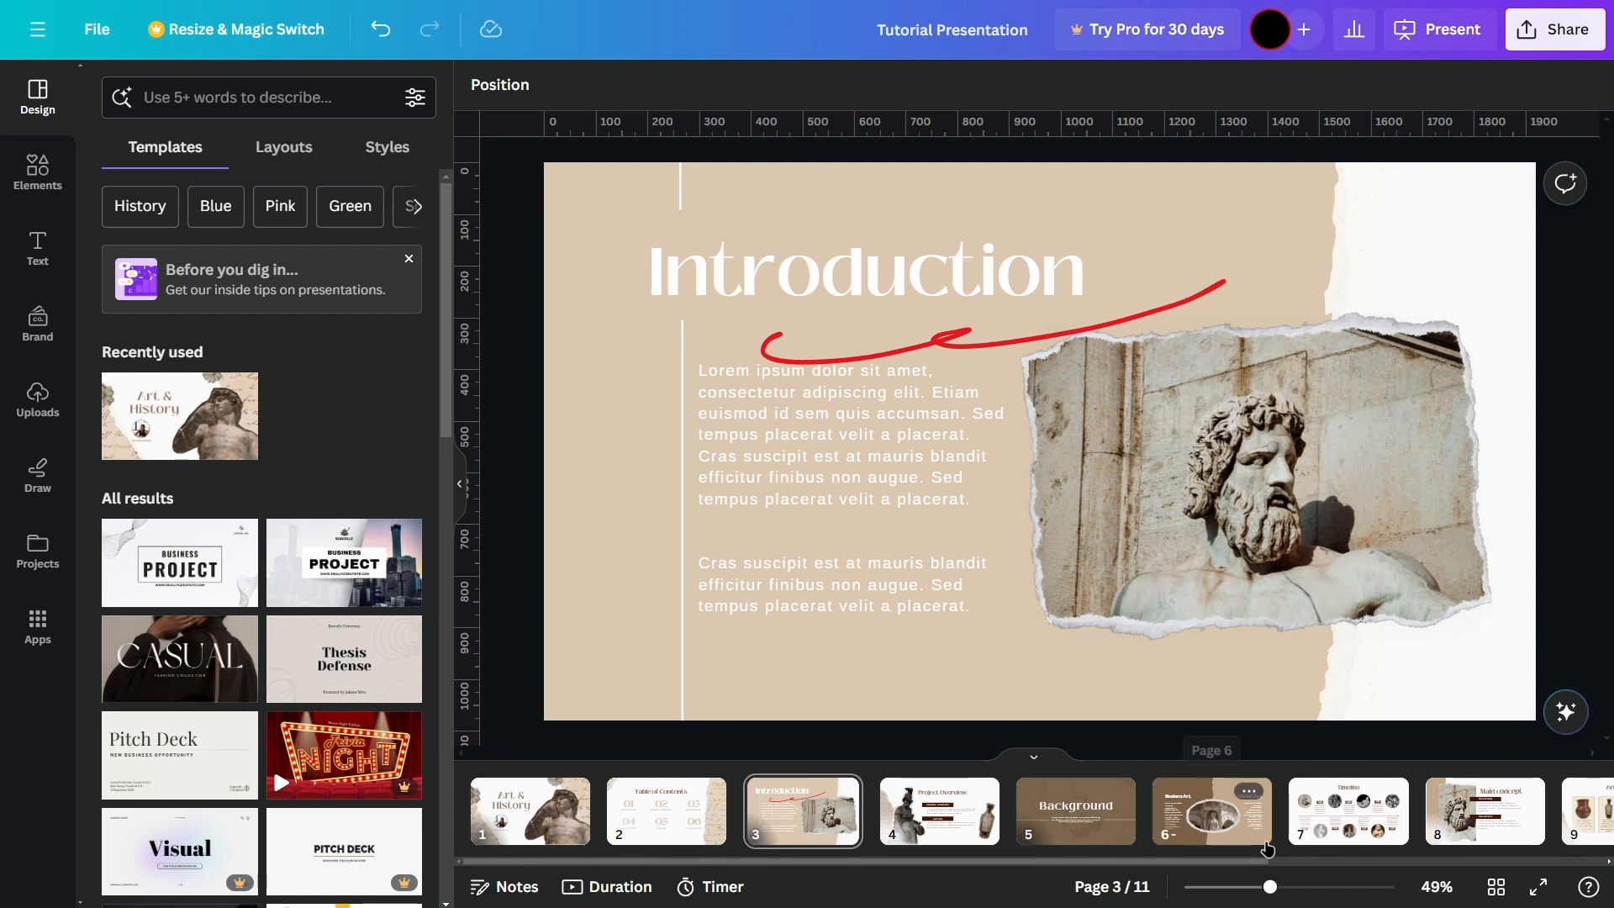
{"action": "scroll", "coordinate": [1502, 868], "scroll_direction": "right", "scroll_amount": 3}
{"action": "scroll", "coordinate": [1502, 869], "scroll_direction": "left", "scroll_amount": 5}
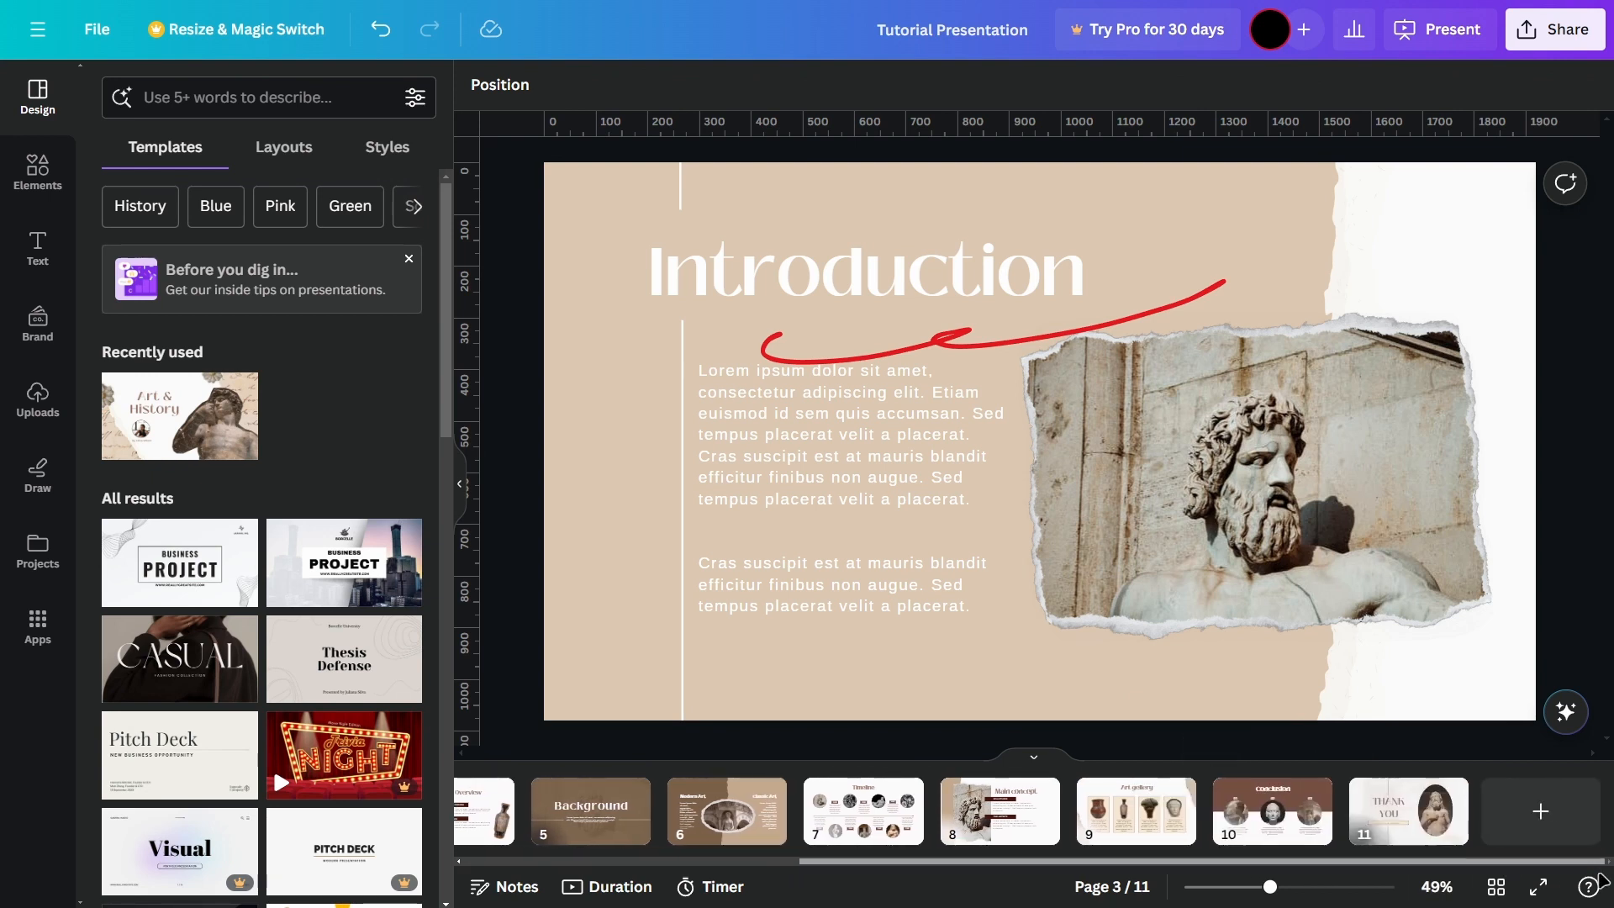
Step: Delete the Art & History cover page from the presentation through its page options
{"action": "left_click", "coordinate": [546, 812]}
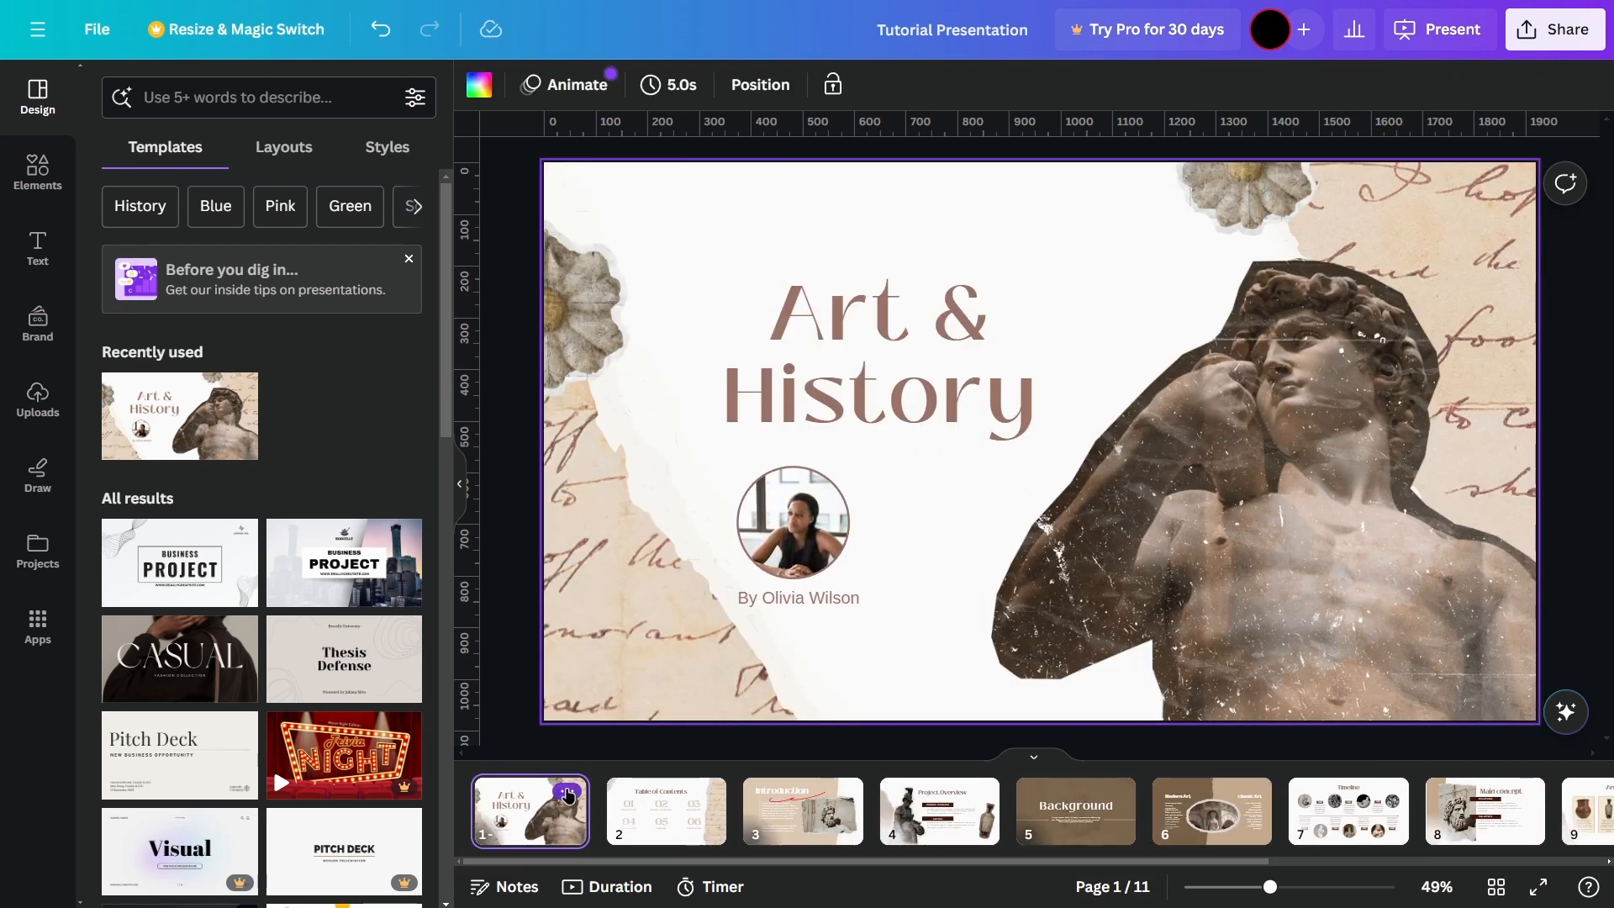
{"action": "left_click", "coordinate": [567, 794]}
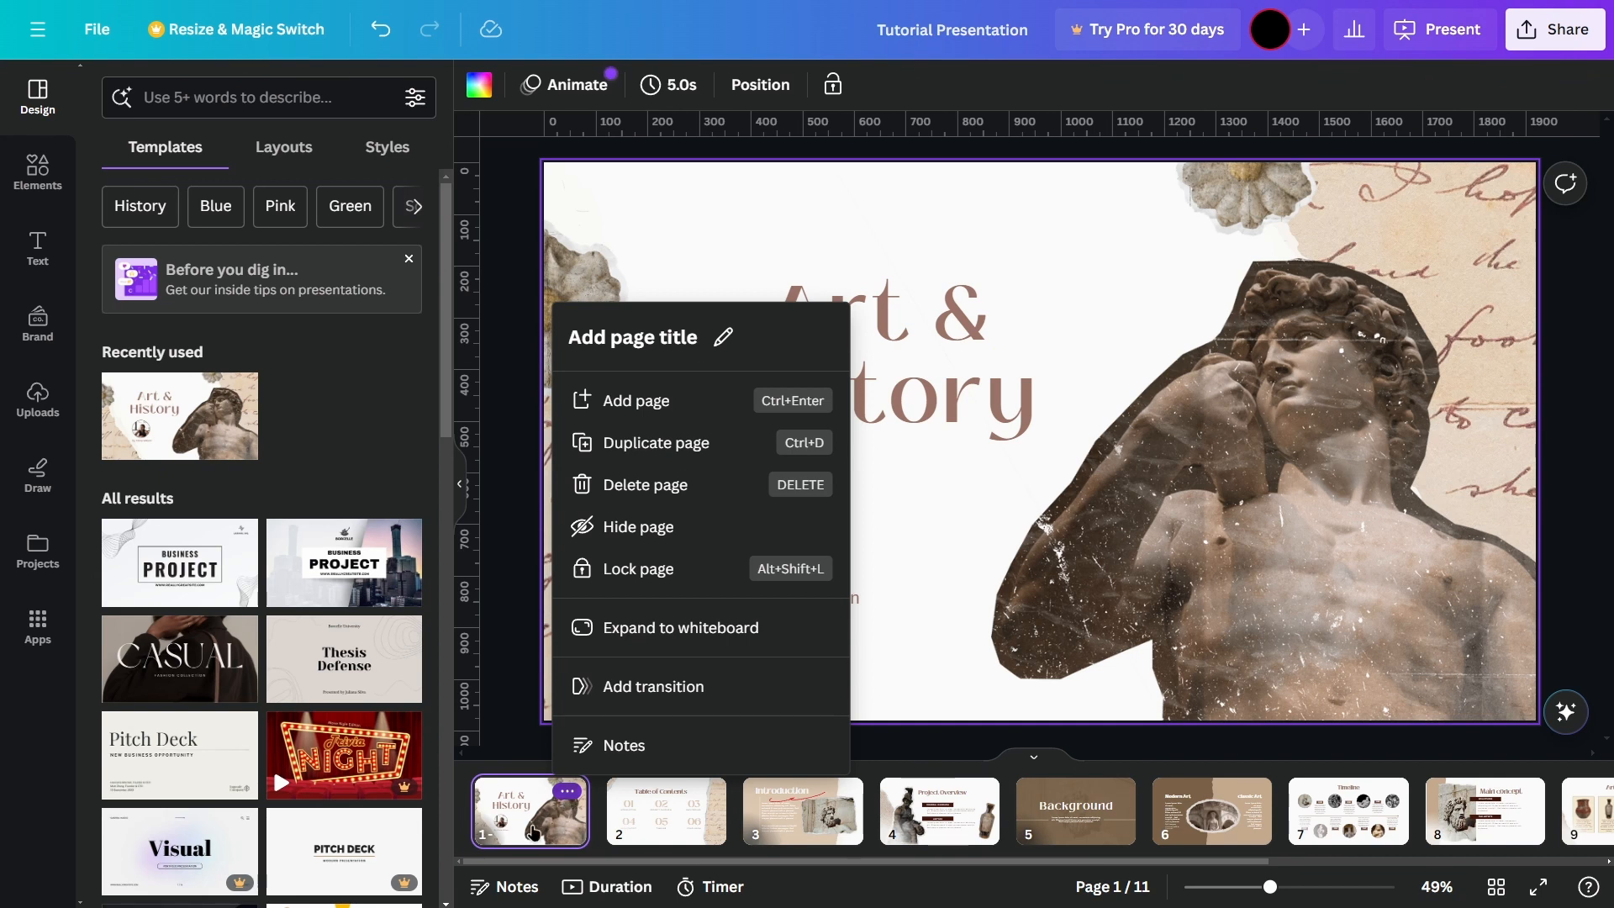
{"action": "left_click", "coordinate": [529, 820]}
{"action": "left_click", "coordinate": [568, 792]}
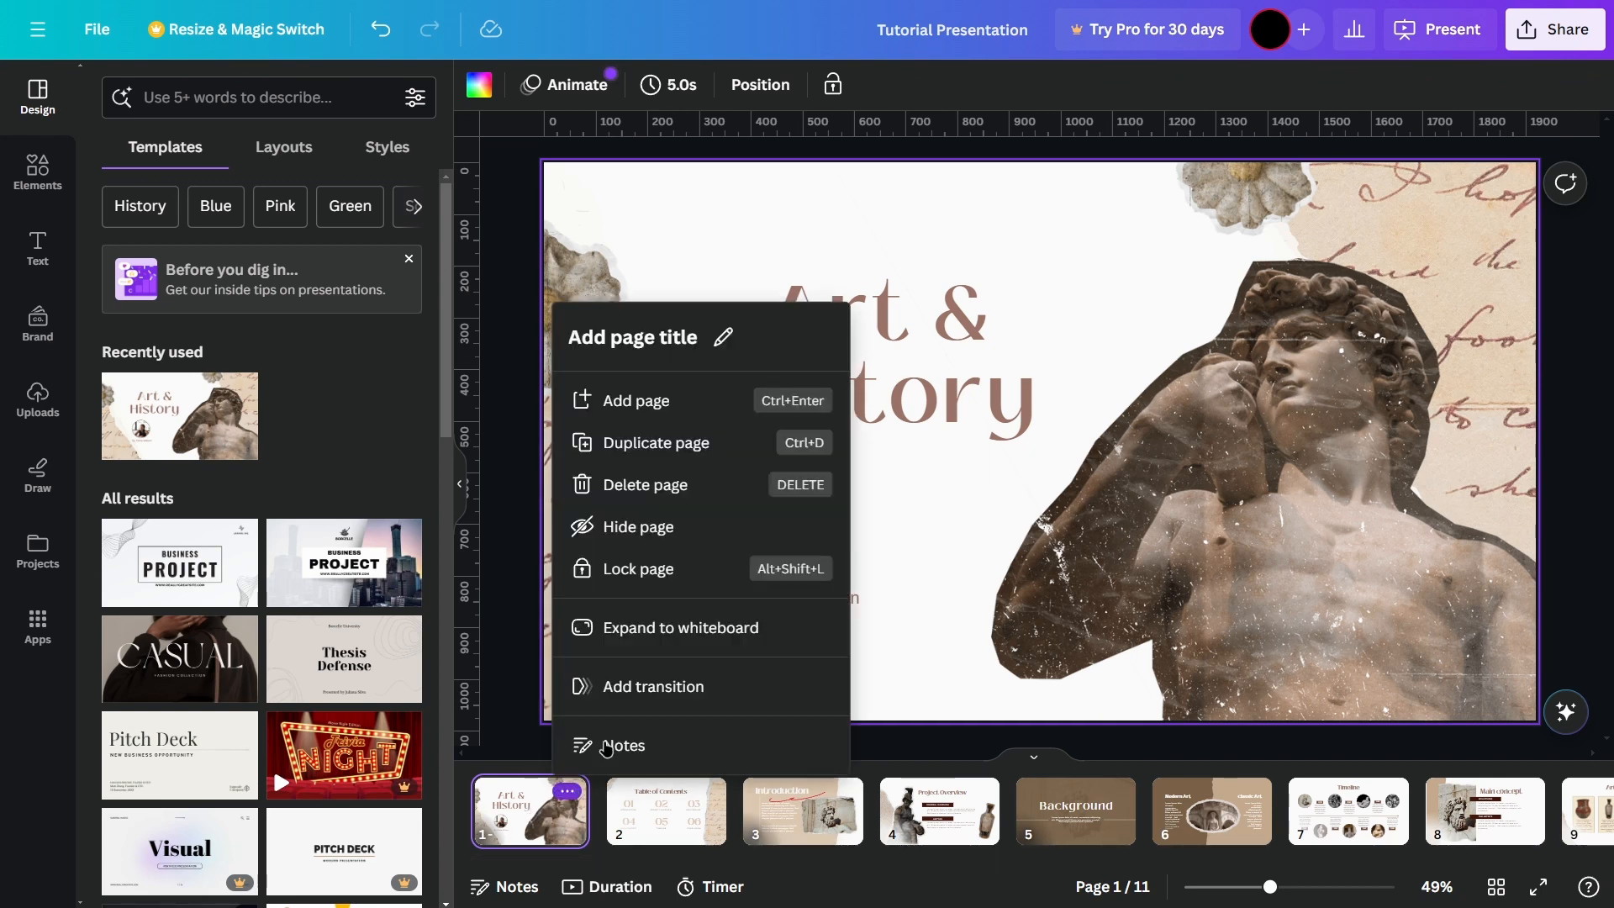
{"action": "left_click", "coordinate": [643, 488]}
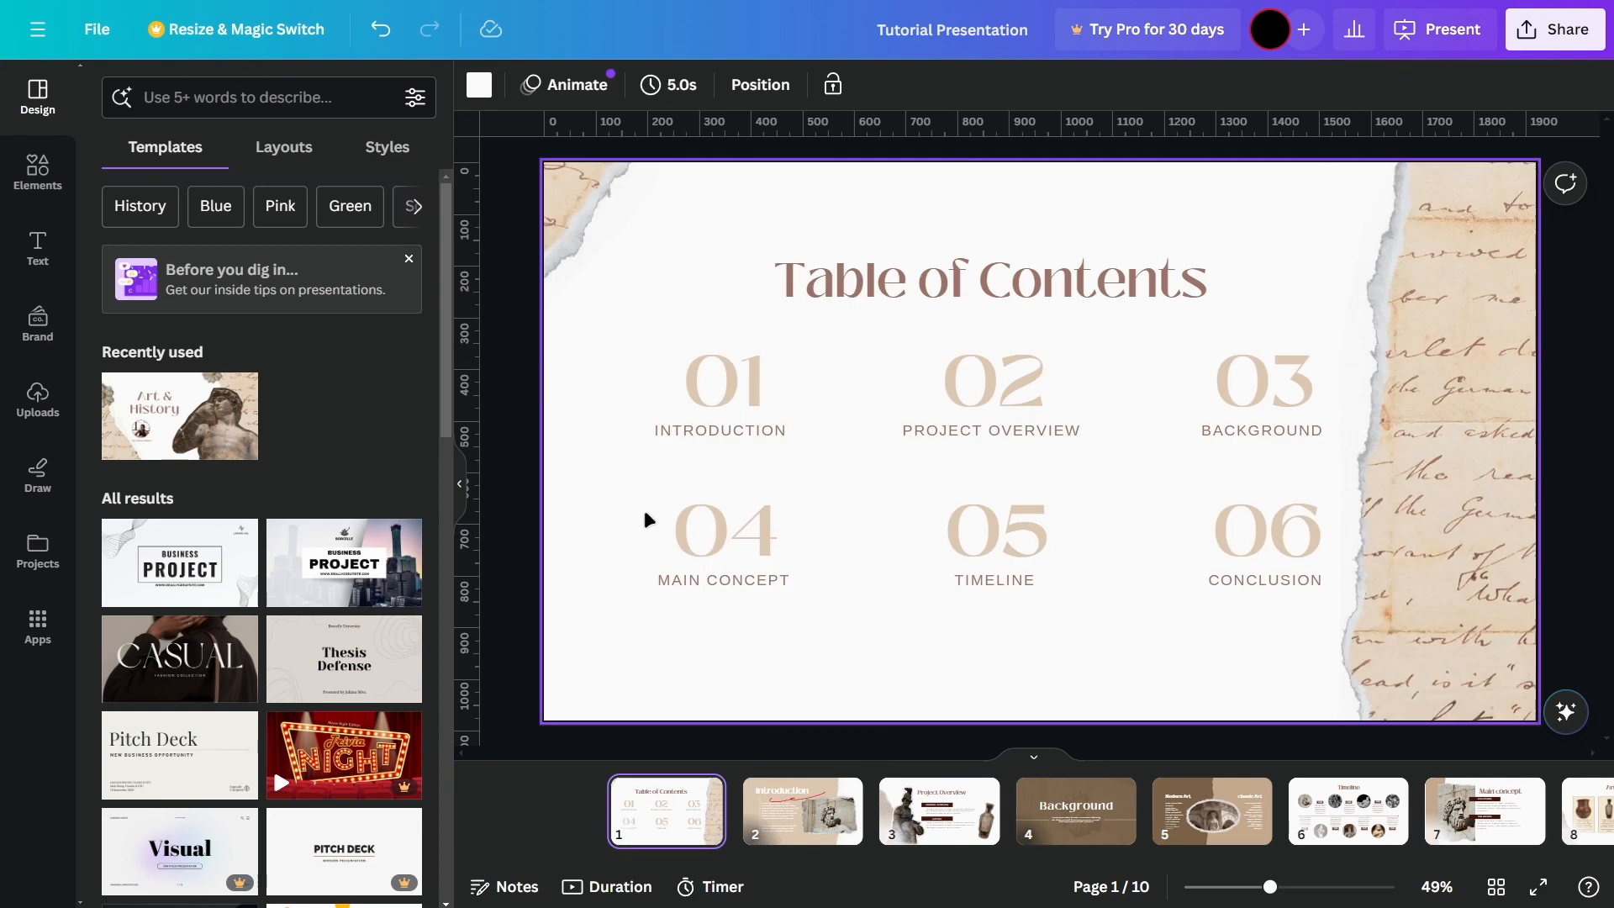
Step: Delete the Table of Contents, Introduction and Project Overview pages one after another
{"action": "left_click", "coordinate": [567, 791]}
{"action": "left_click", "coordinate": [622, 506]}
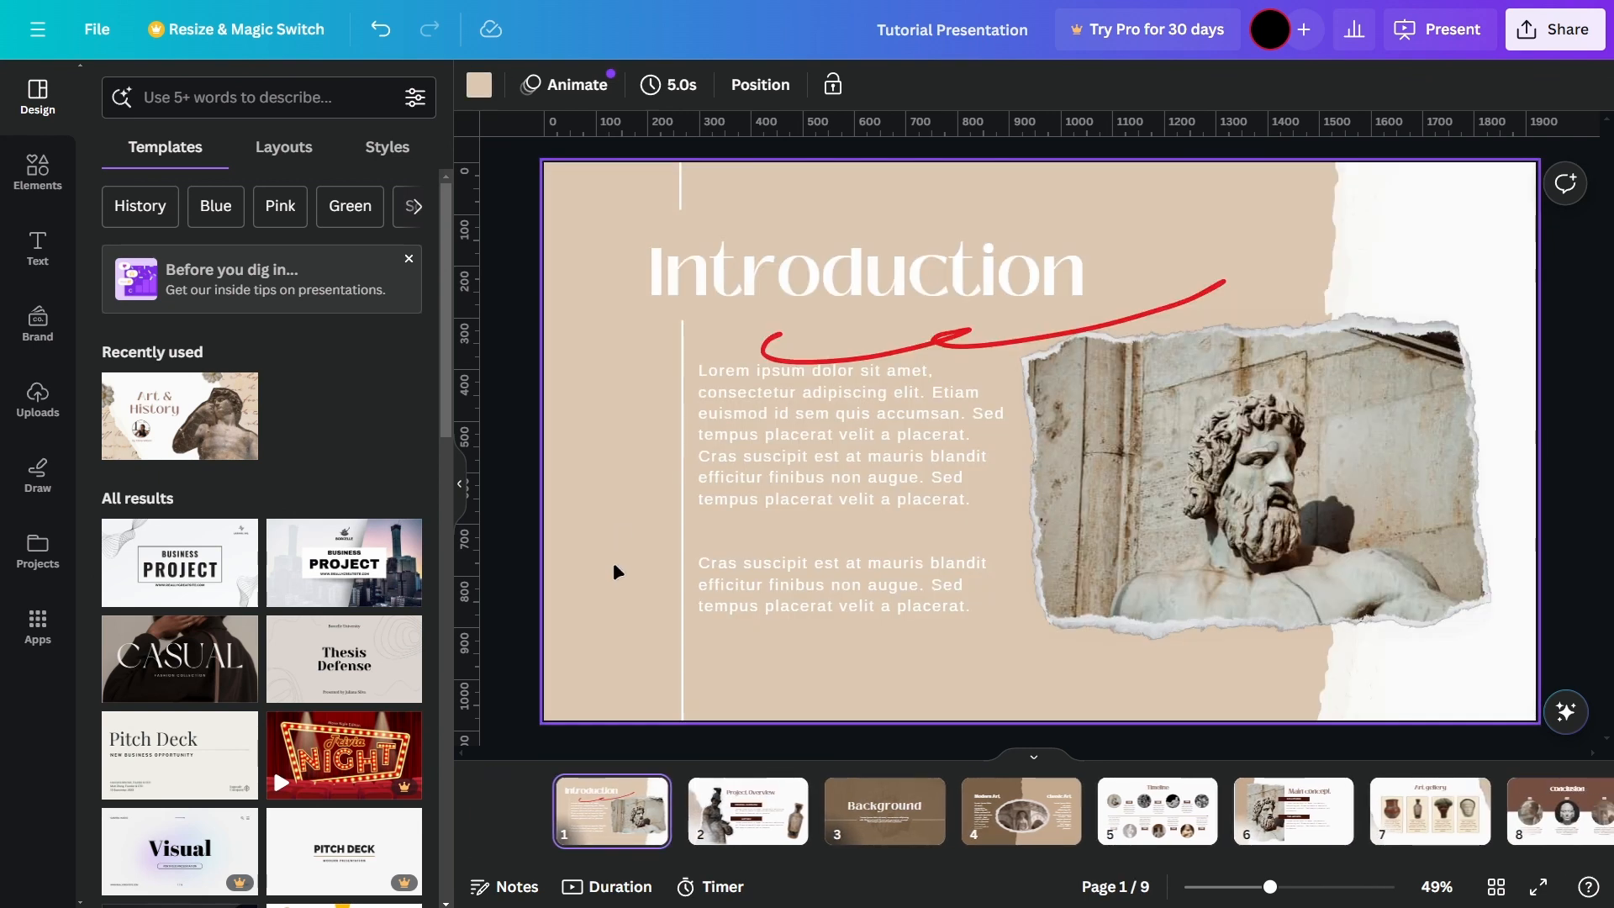
{"action": "left_click", "coordinate": [568, 792]}
{"action": "left_click", "coordinate": [665, 480]}
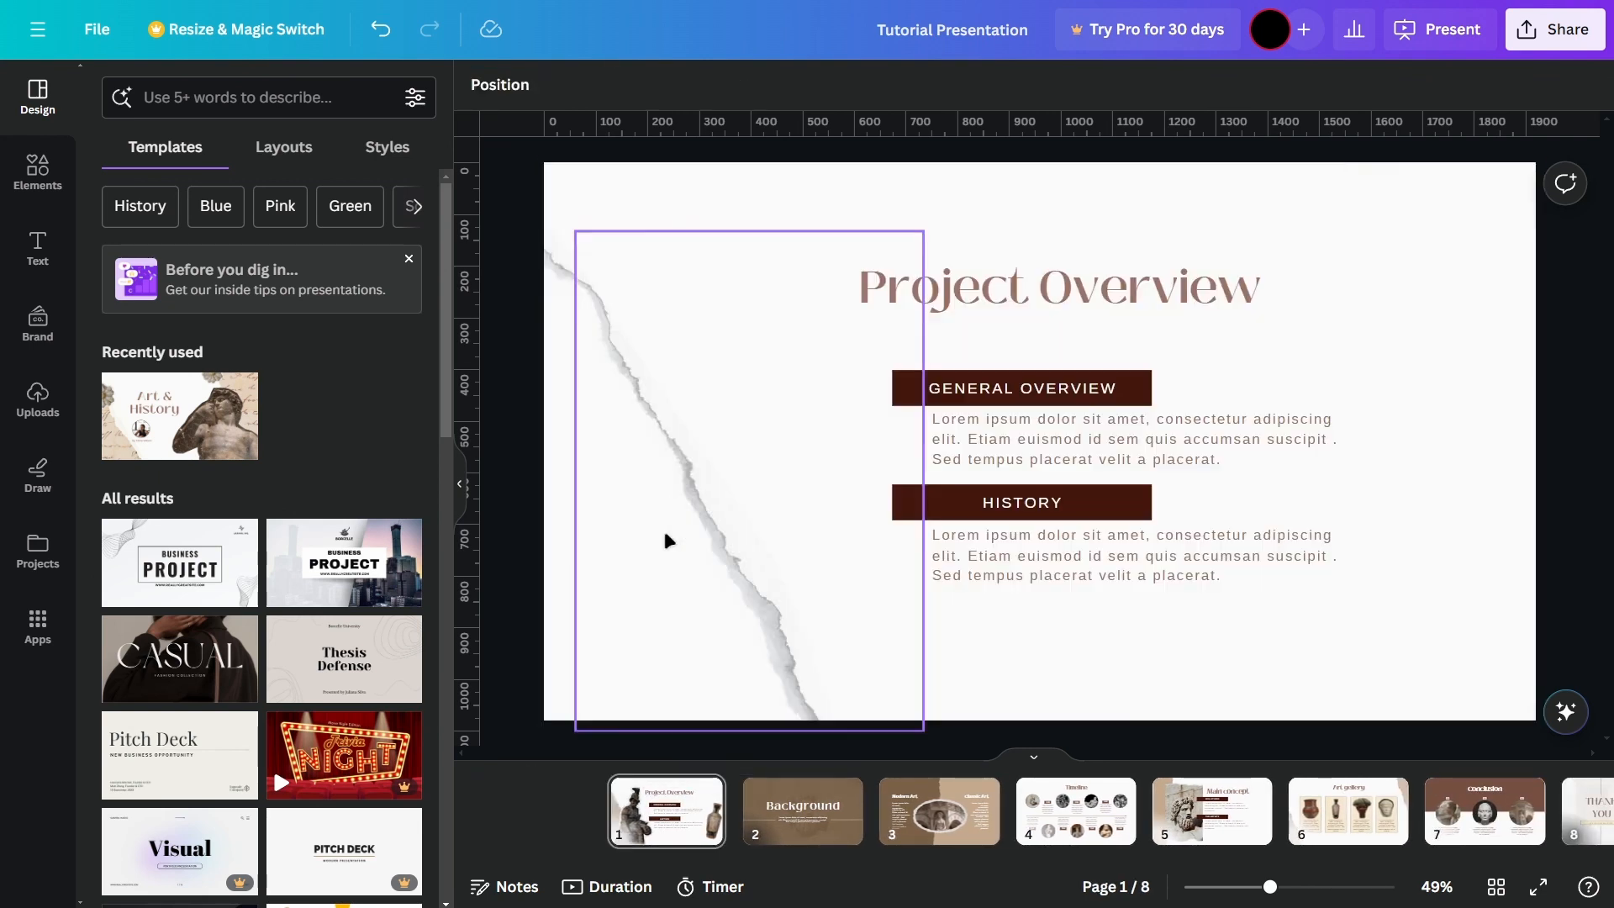
{"action": "left_click", "coordinate": [569, 790]}
{"action": "left_click", "coordinate": [666, 480]}
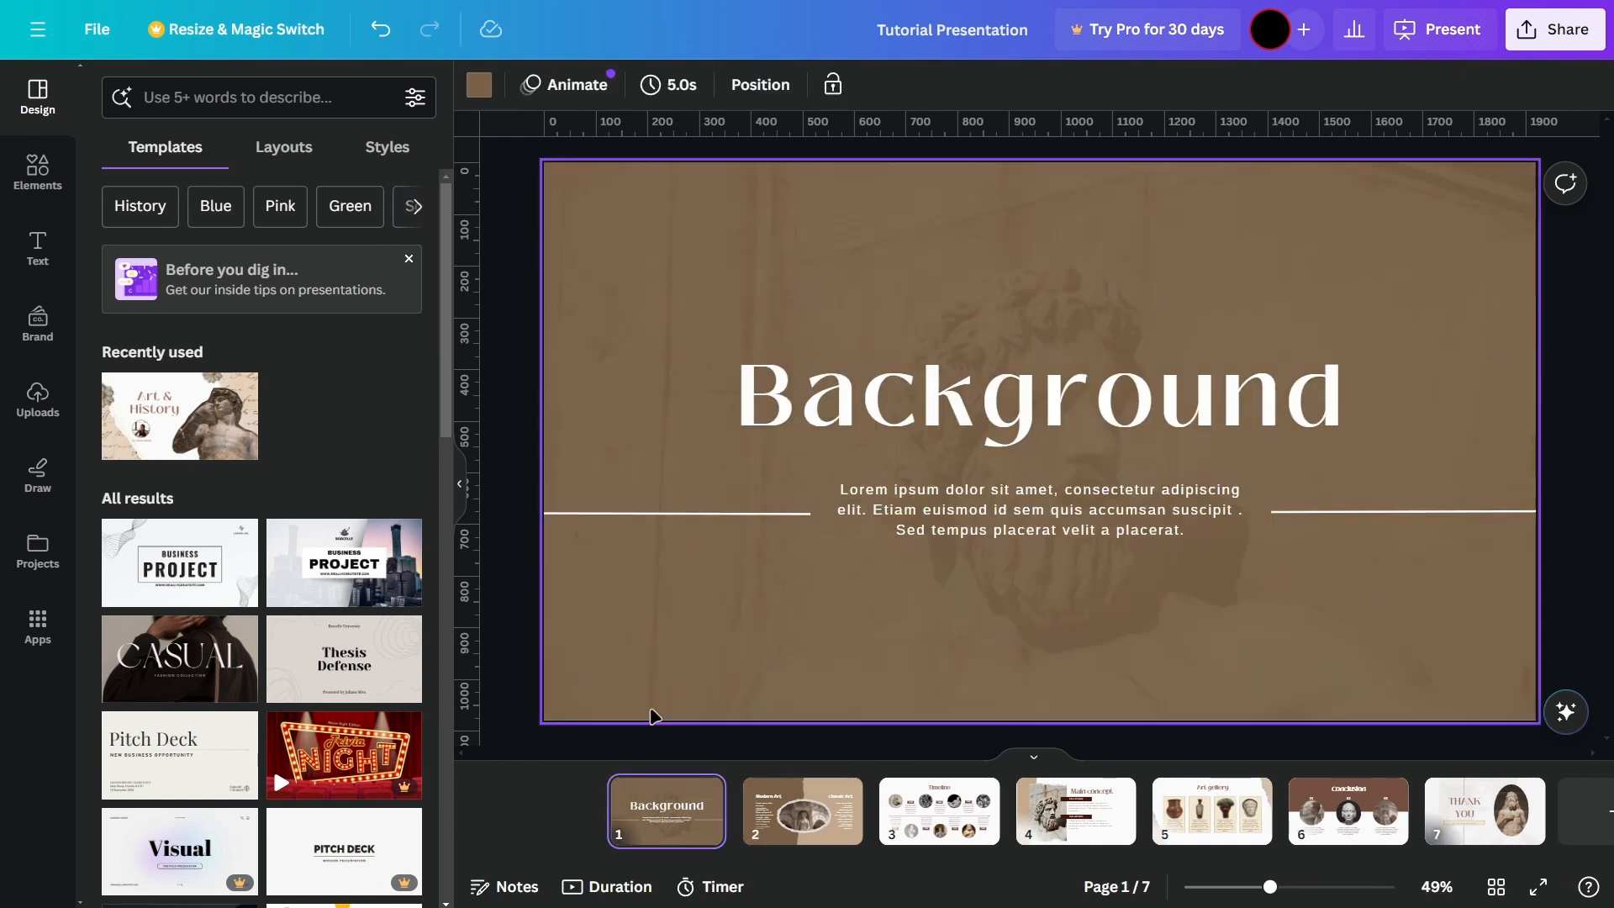
Step: Delete all the remaining template pages, from Background through Thank You, leaving one blank page
{"action": "key", "text": "Delete"}
{"action": "key", "text": "Delete"}
{"action": "key", "text": "Delete"}
{"action": "key", "text": "Delete"}
{"action": "key", "text": "Delete"}
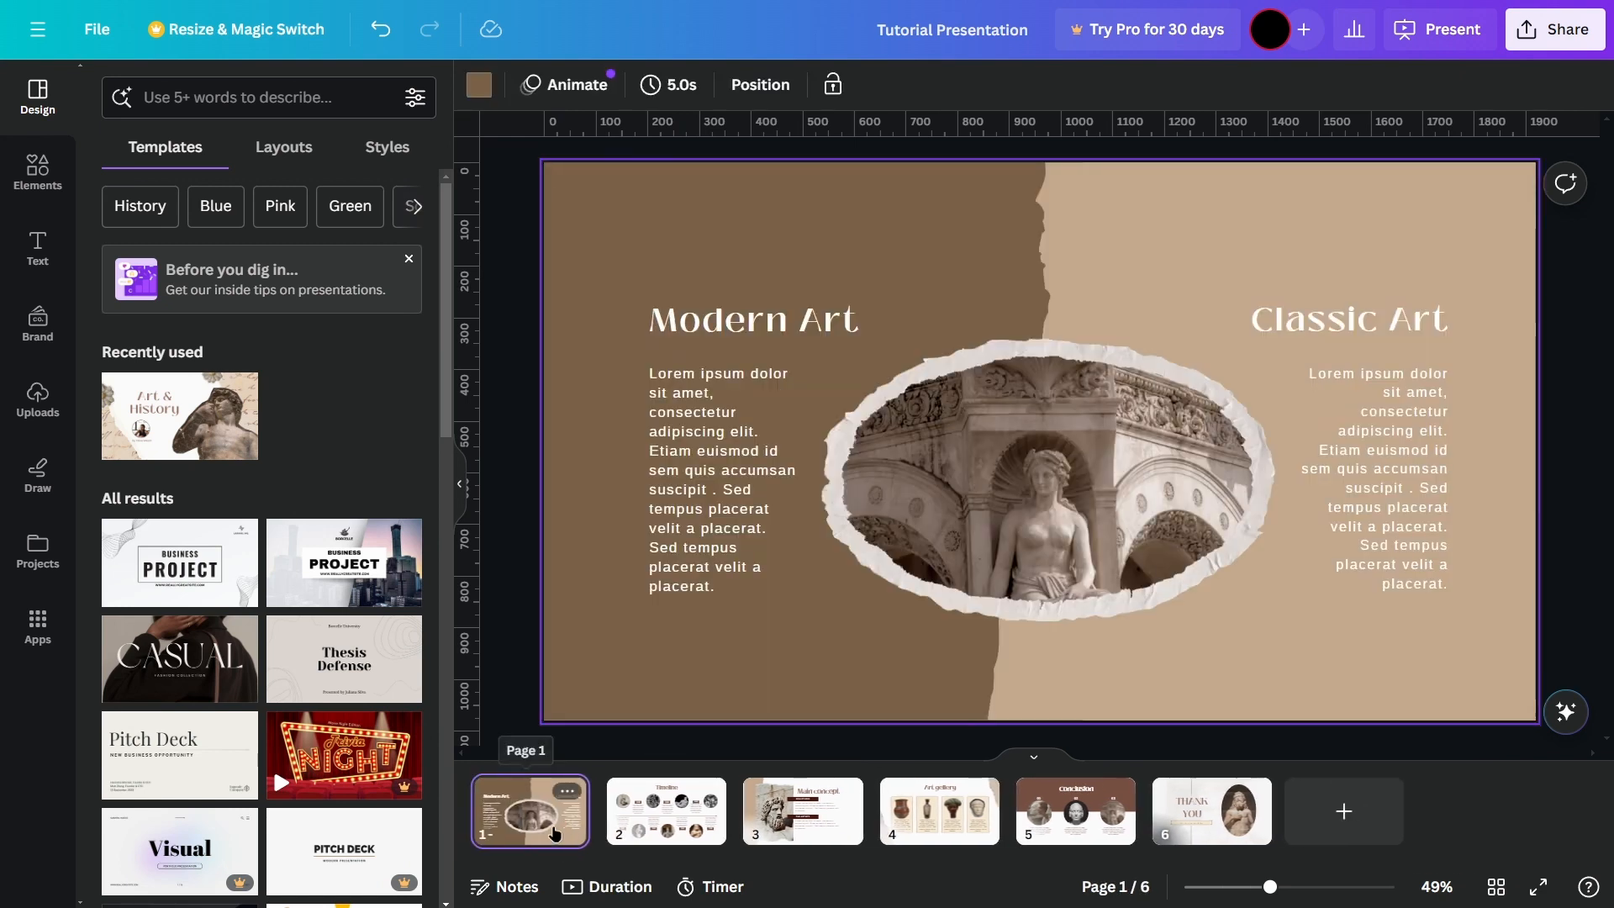
{"action": "key", "text": "Delete"}
{"action": "key", "text": "Delete"}
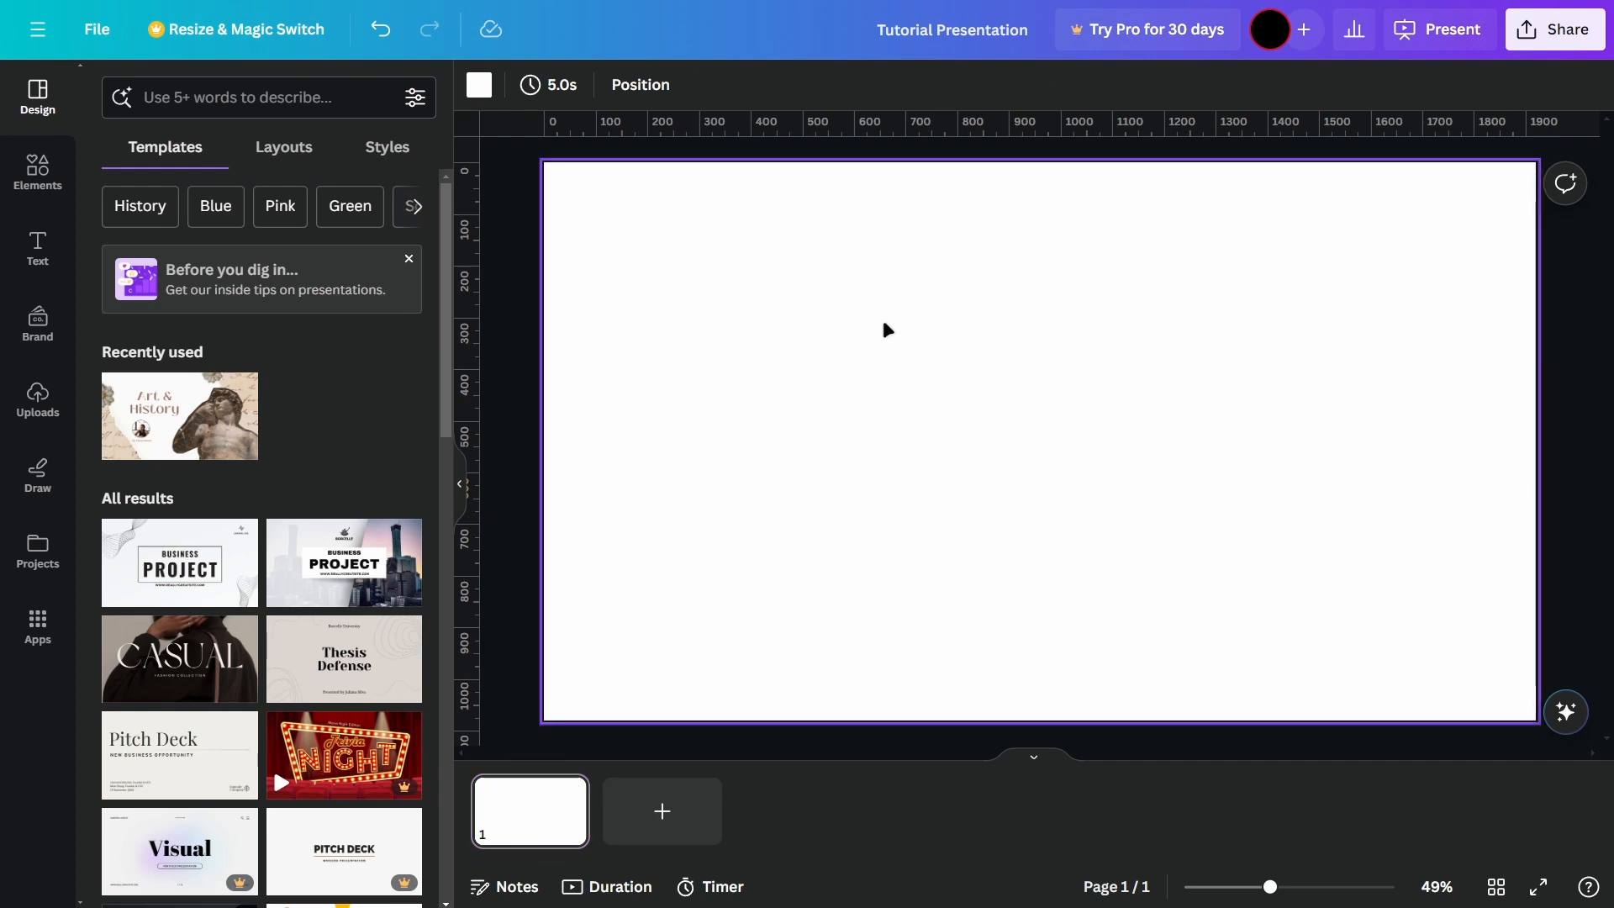
Step: Select the blank page and collapse the strip of page thumbnails
{"action": "left_click", "coordinate": [511, 333]}
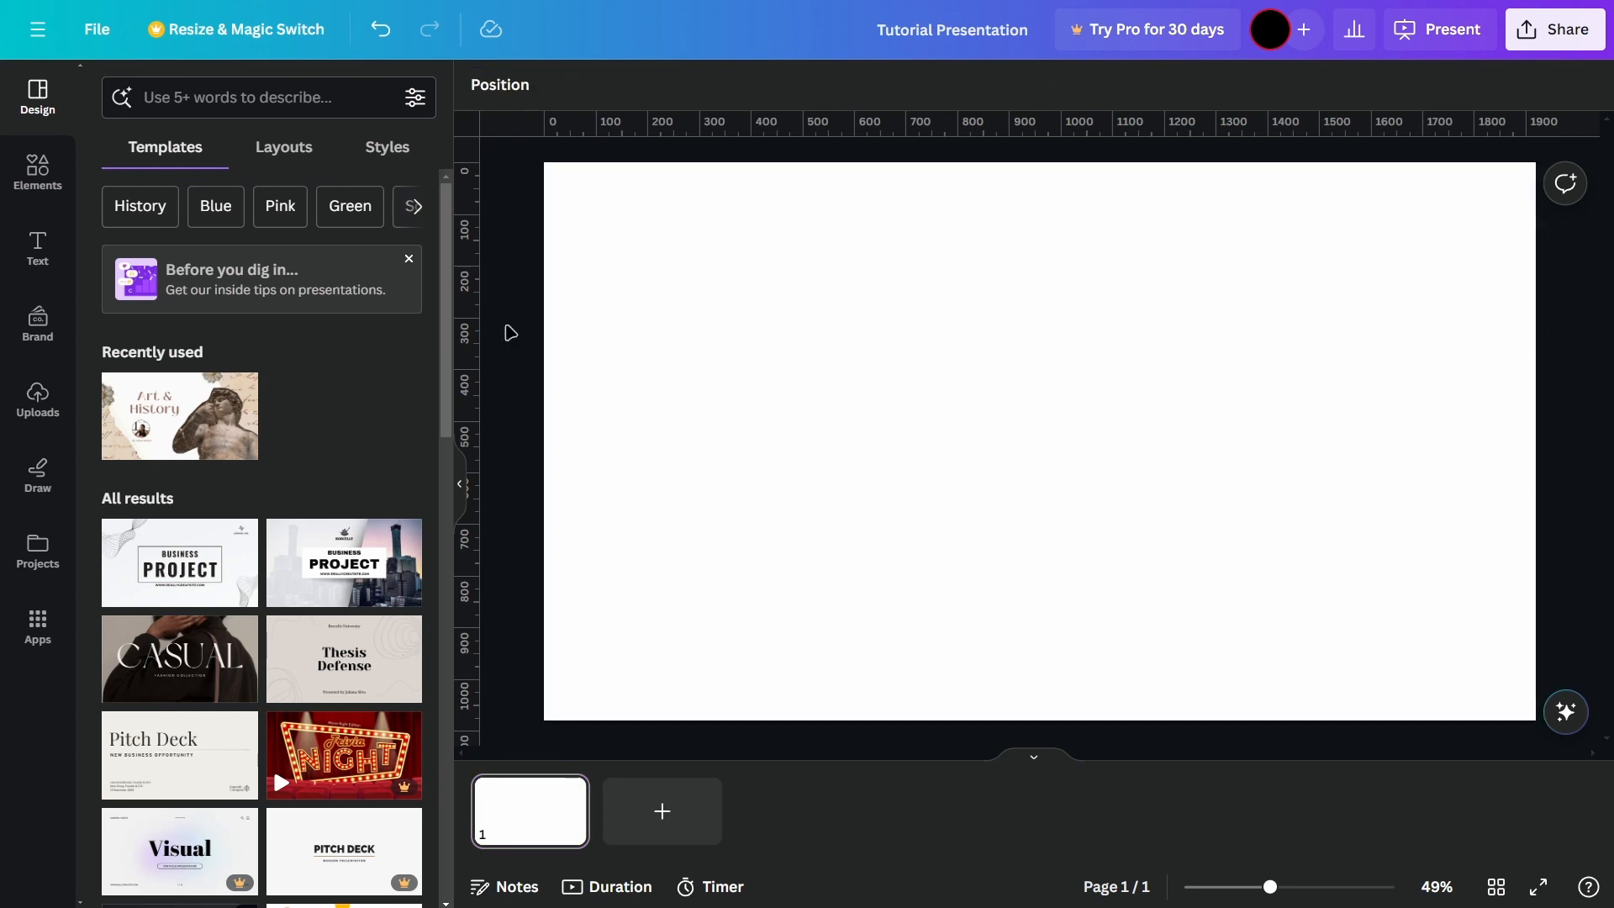
{"action": "left_click", "coordinate": [683, 346]}
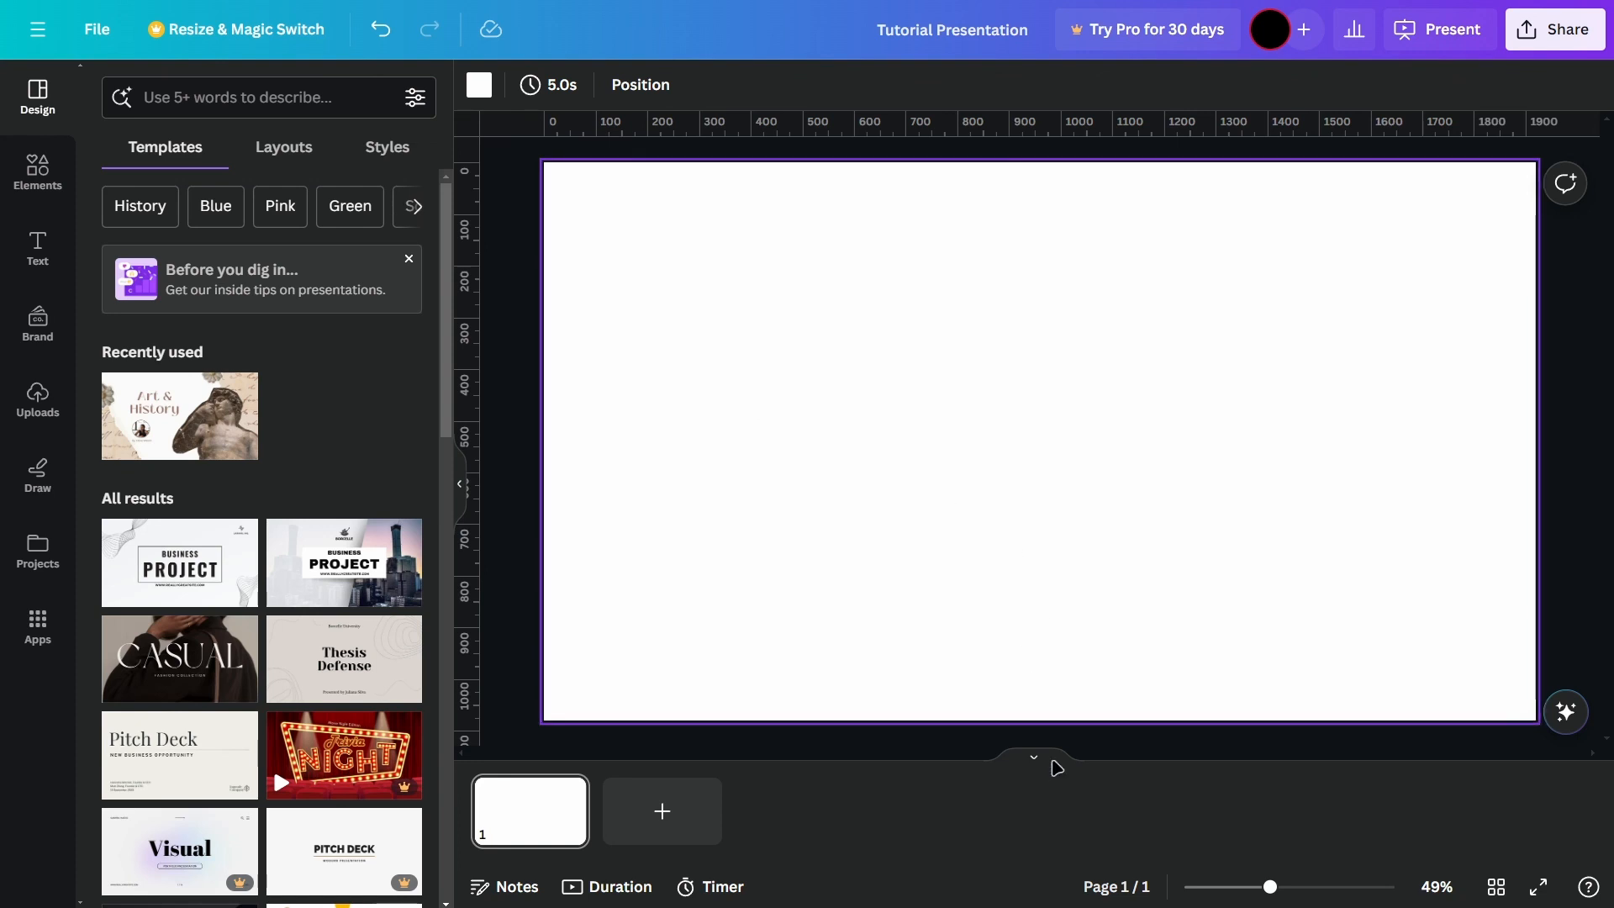
{"action": "left_click", "coordinate": [1039, 757]}
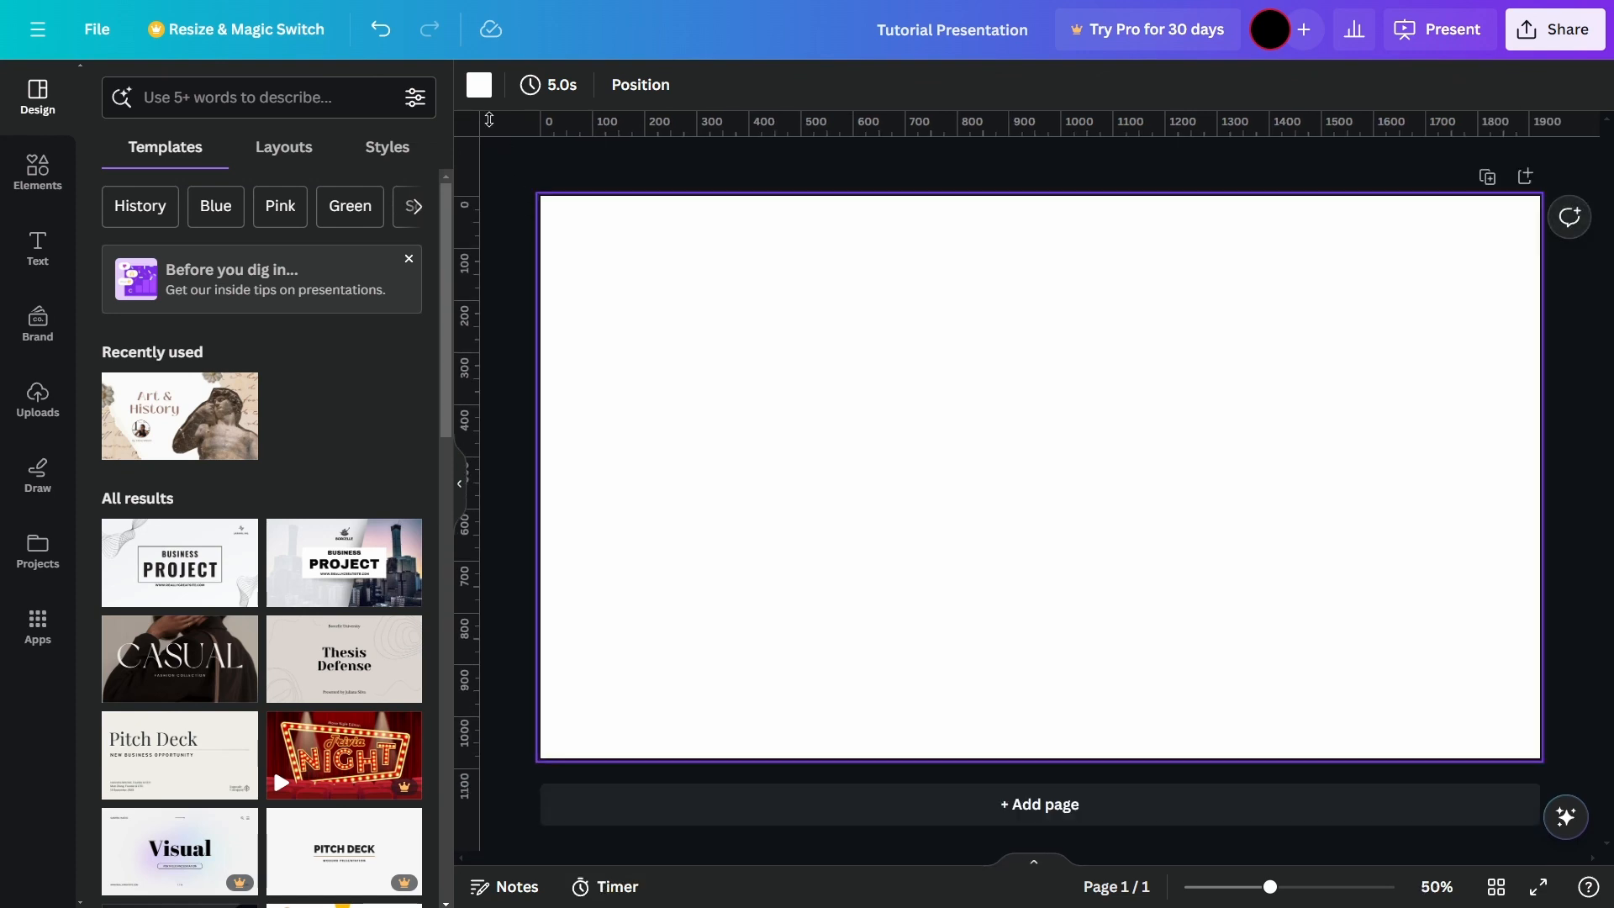
Step: Open the blank page's background colors and try solid gray, then solid blue
{"action": "left_click", "coordinate": [479, 84]}
{"action": "scroll", "coordinate": [346, 513], "scroll_direction": "down", "scroll_amount": 1}
{"action": "scroll", "coordinate": [346, 513], "scroll_direction": "up", "scroll_amount": 1}
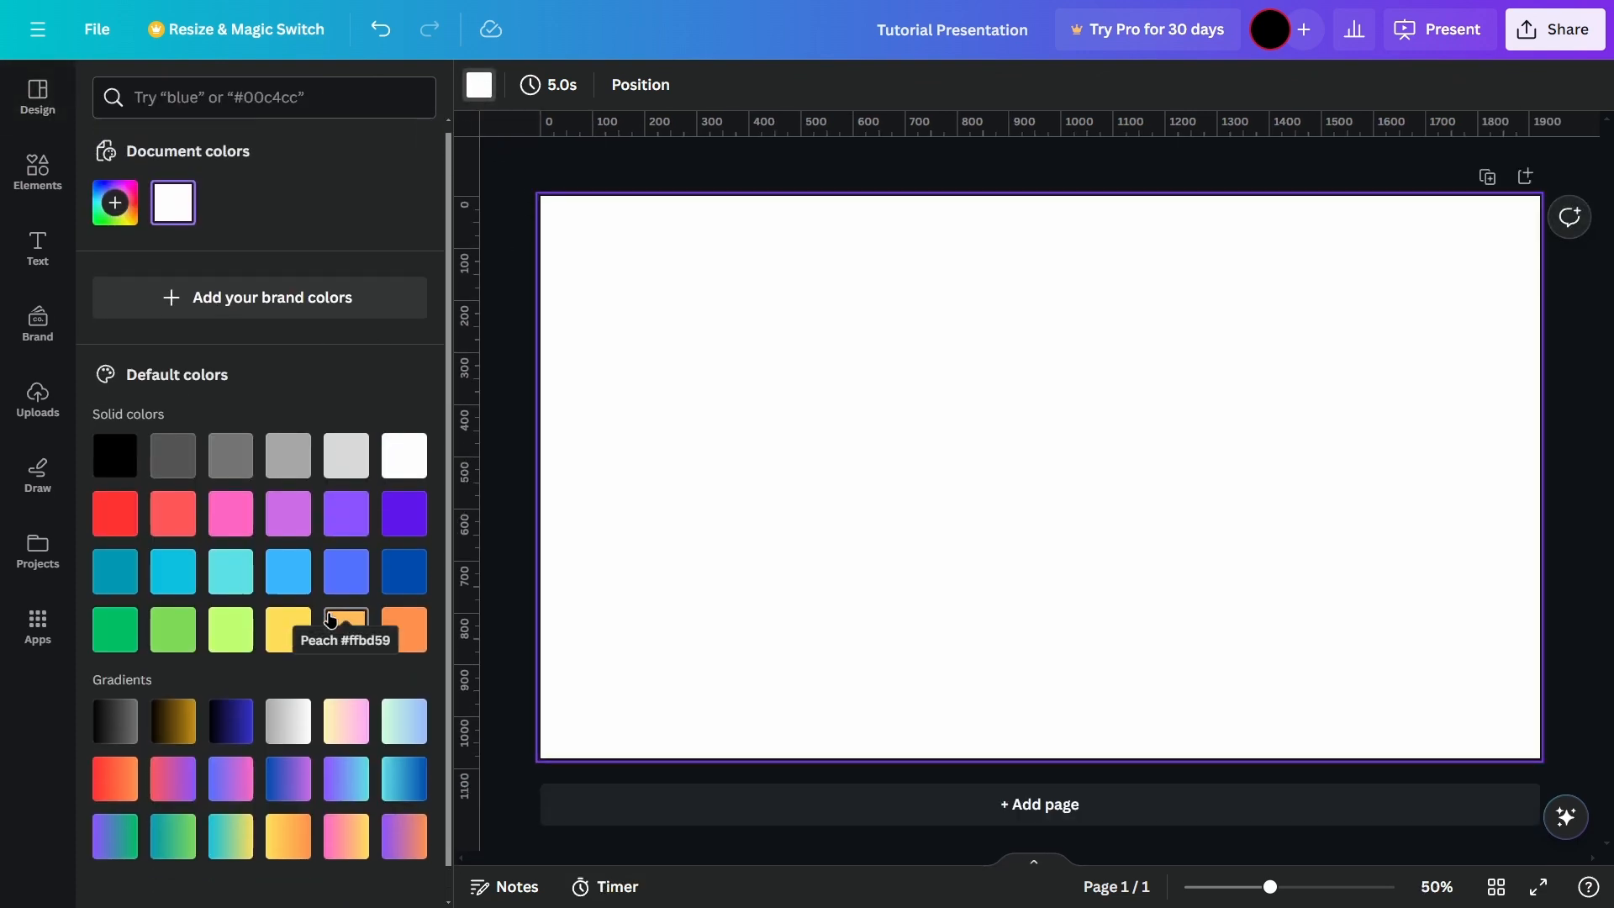
{"action": "left_click", "coordinate": [289, 464]}
{"action": "left_click", "coordinate": [340, 576]}
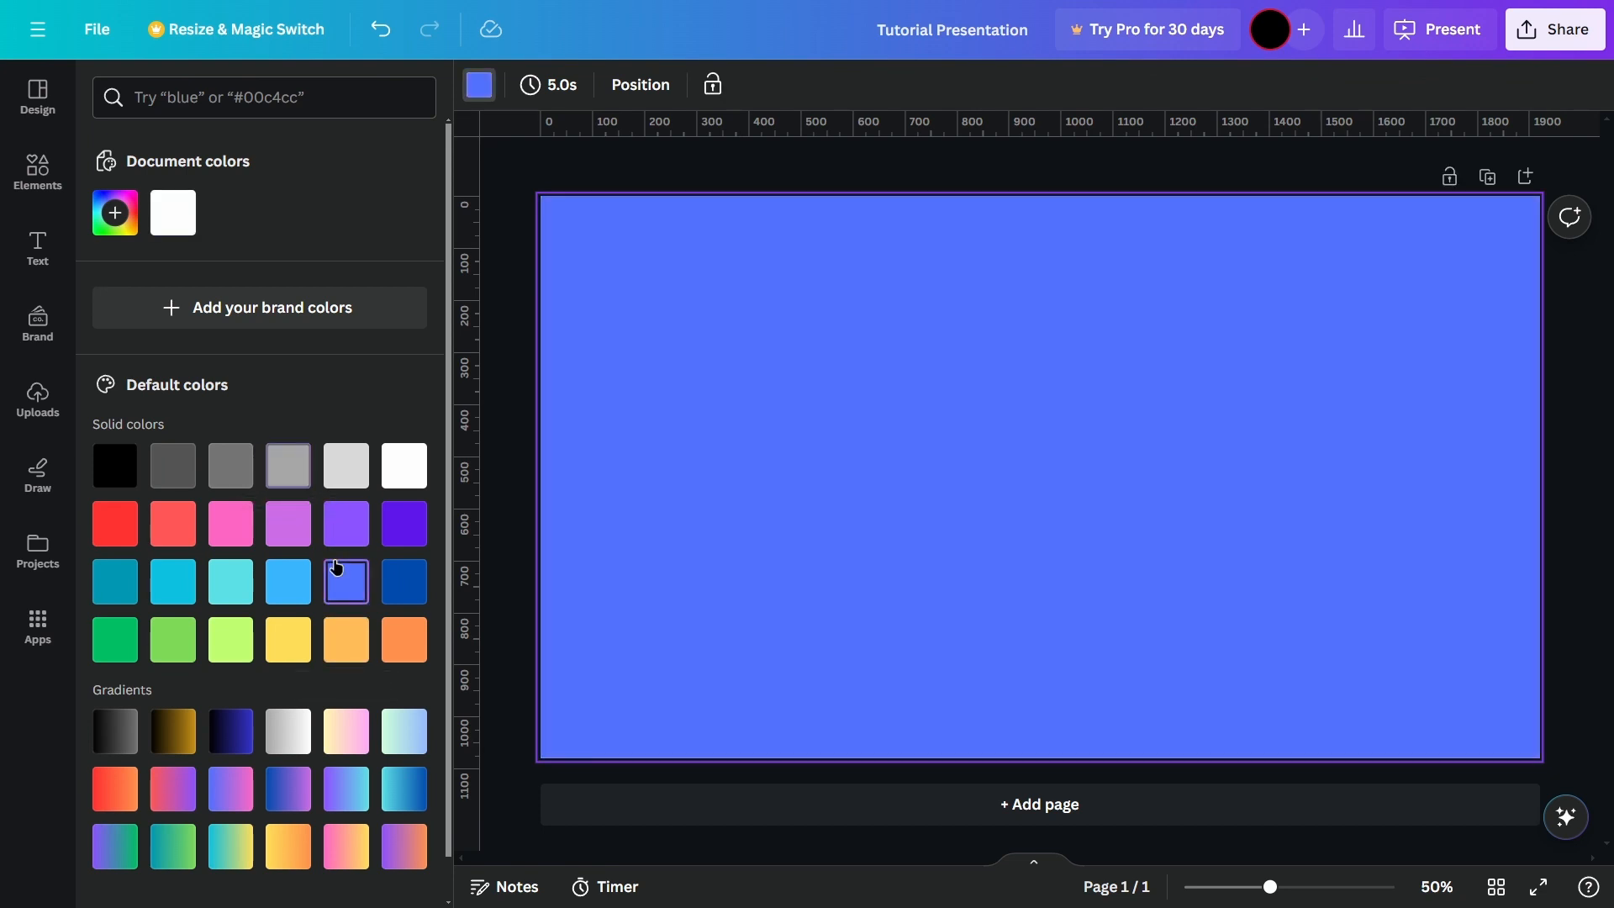
Step: Set the page background to the default pink-to-yellow gradient
{"action": "scroll", "coordinate": [343, 580], "scroll_direction": "down", "scroll_amount": 1}
{"action": "left_click", "coordinate": [345, 743]}
{"action": "left_click", "coordinate": [343, 801]}
{"action": "scroll", "coordinate": [296, 612], "scroll_direction": "up", "scroll_amount": 1}
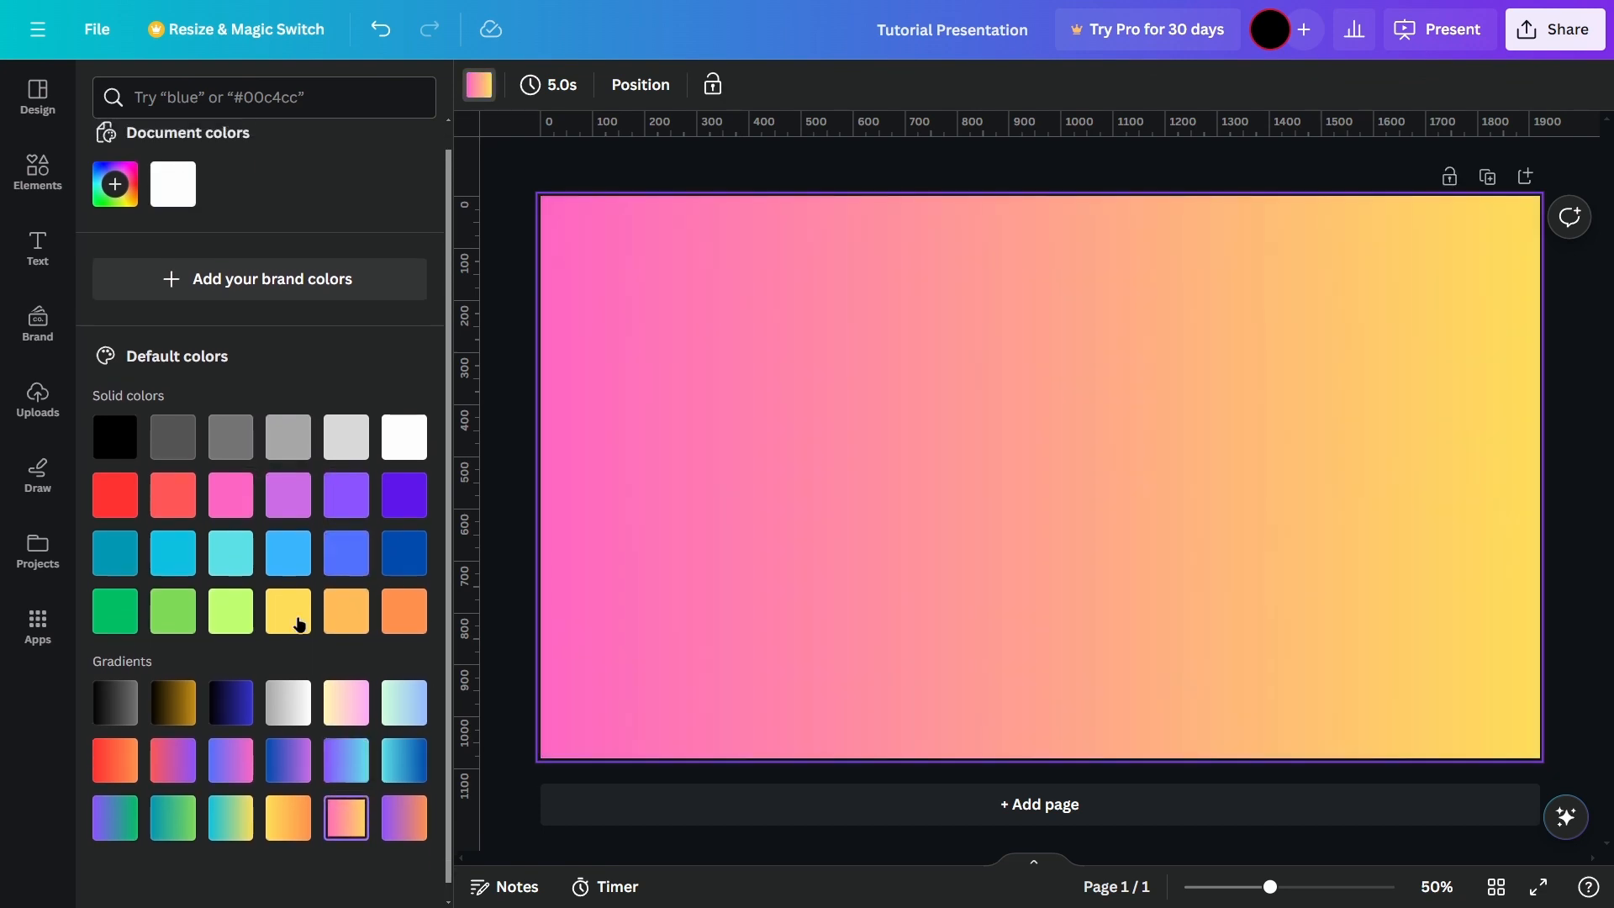
Step: Replace the page's gradient background with a solid color using hex code #000000
{"action": "left_click", "coordinate": [115, 213]}
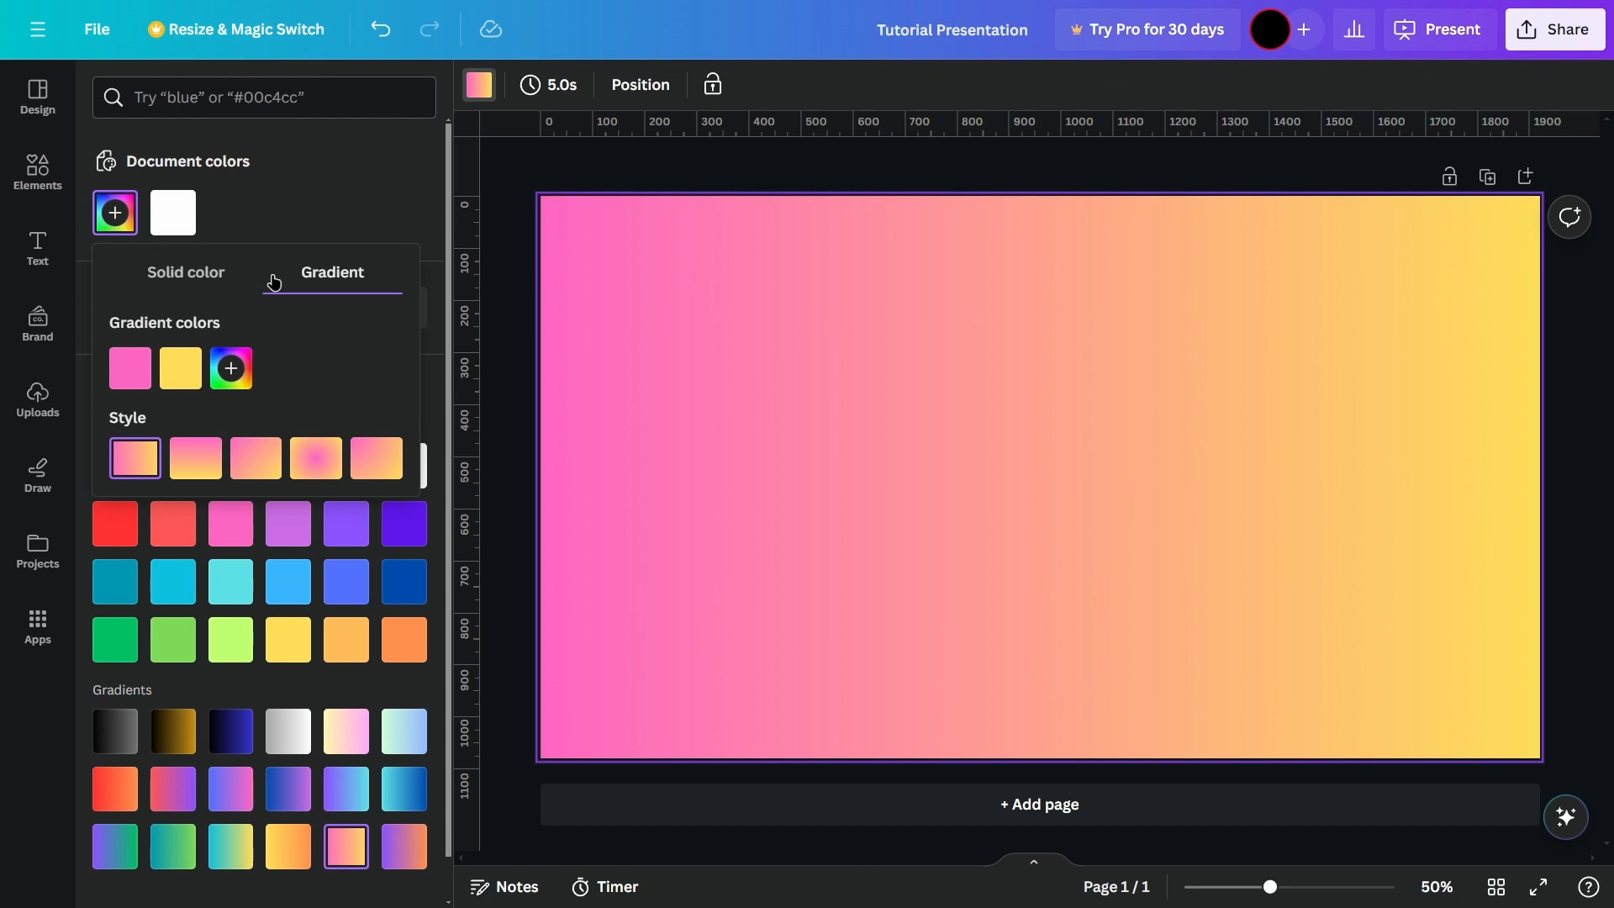
{"action": "left_click", "coordinate": [213, 274]}
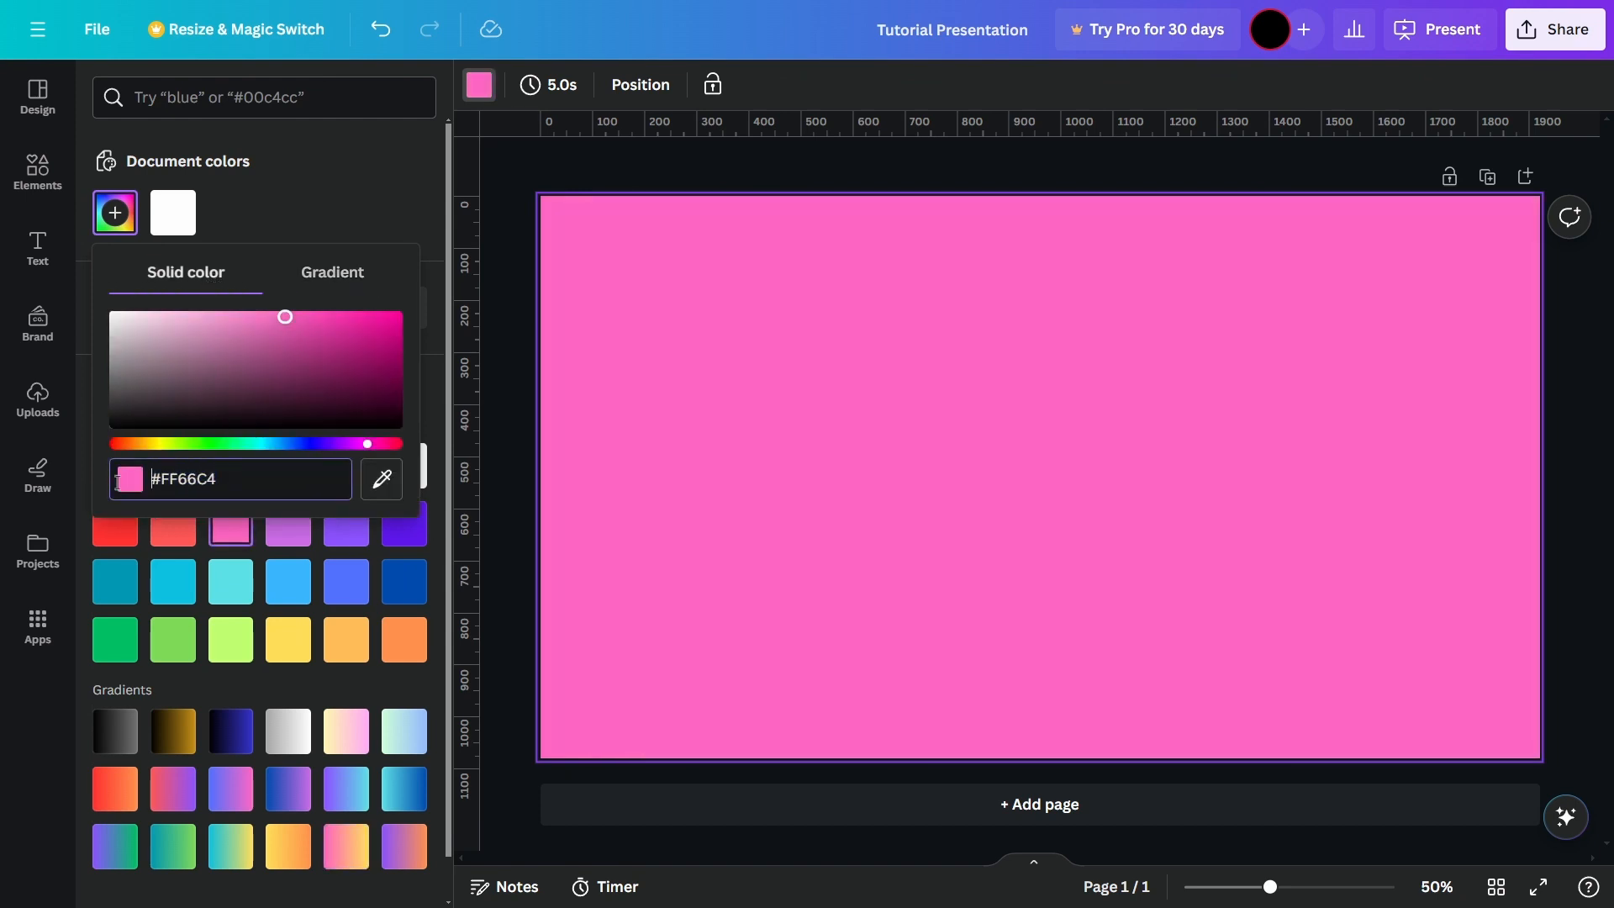
{"action": "left_click_drag", "start_coordinate": [248, 487], "coordinate": [167, 484]}
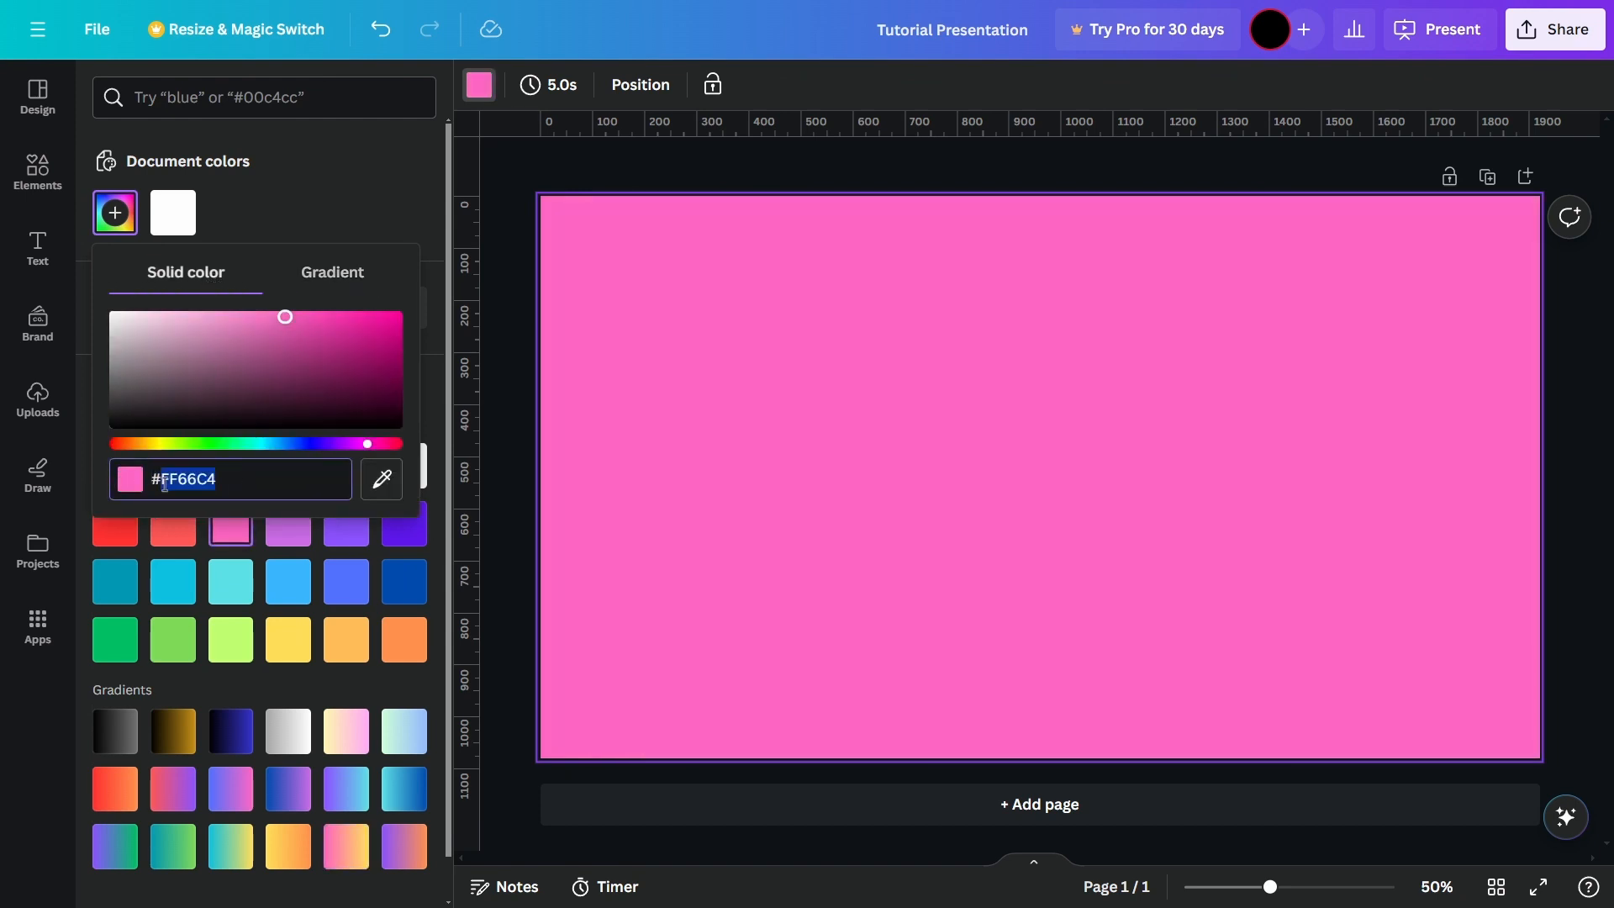
{"action": "type", "text": "000000"}
{"action": "key", "text": "Return"}
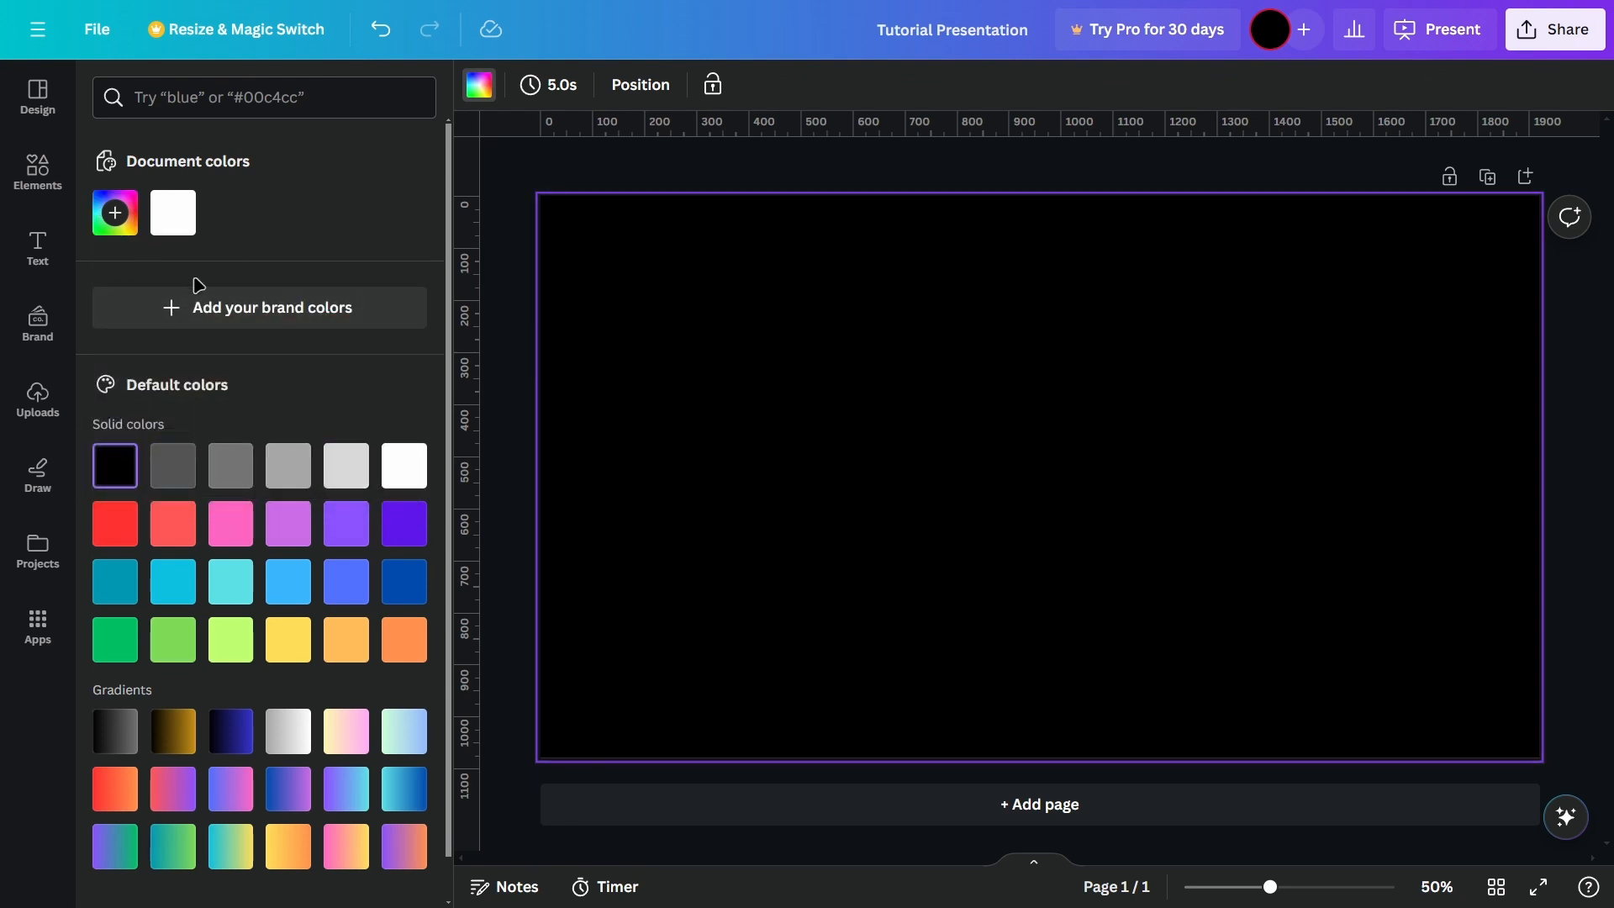
{"action": "left_click", "coordinate": [509, 264]}
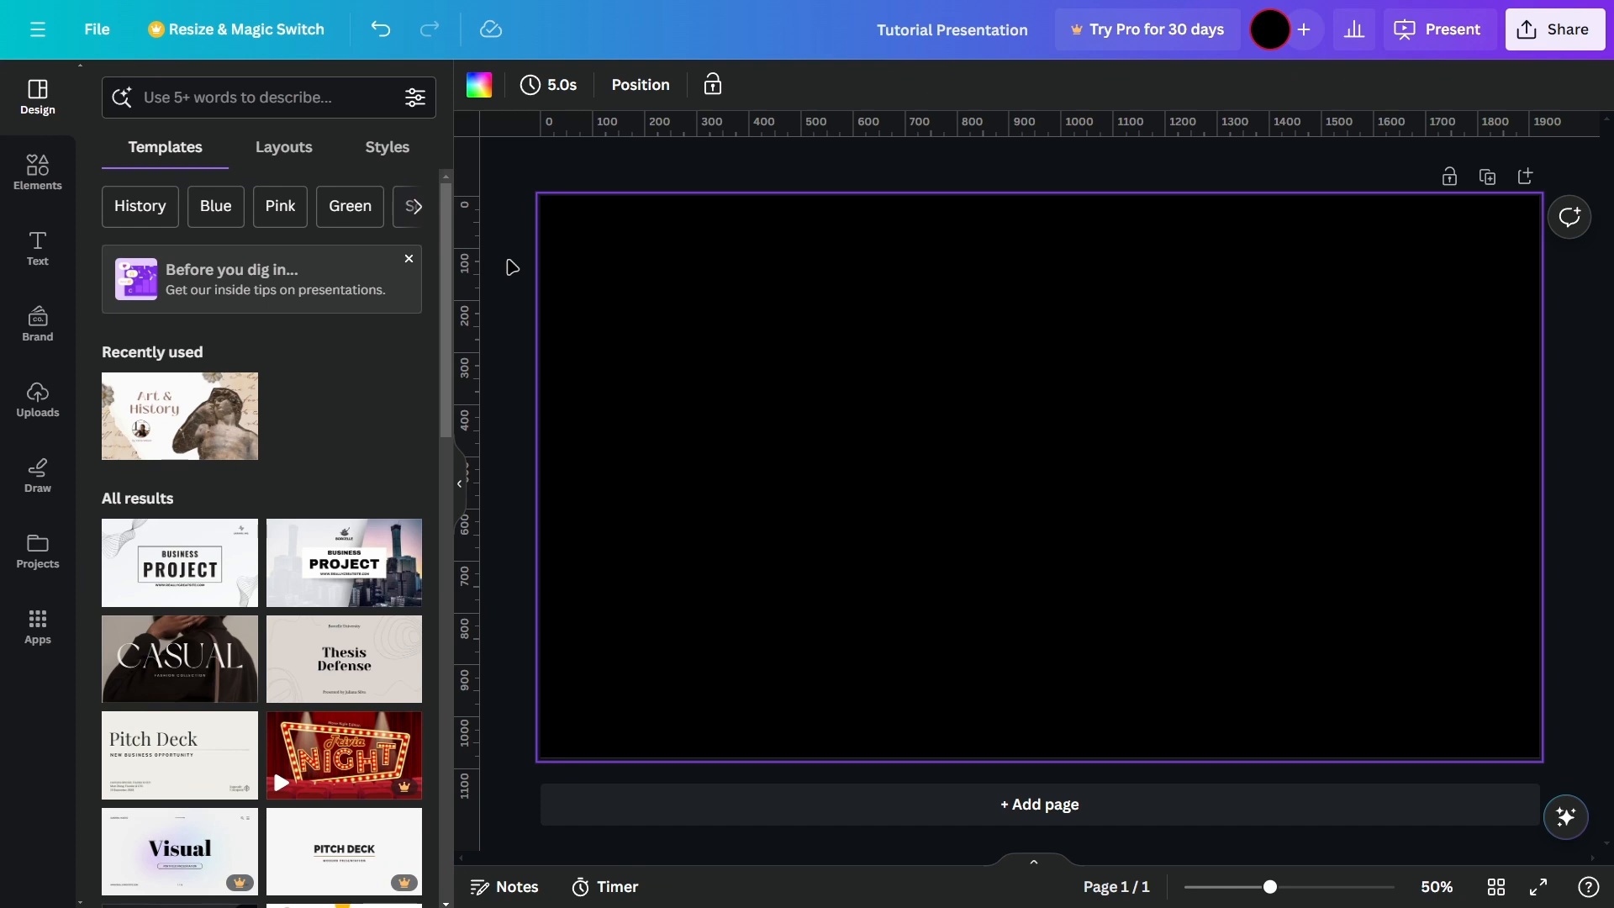
Step: Browse the presentation templates and the text styles with their font combinations
{"action": "scroll", "coordinate": [375, 331], "scroll_direction": "down", "scroll_amount": 6}
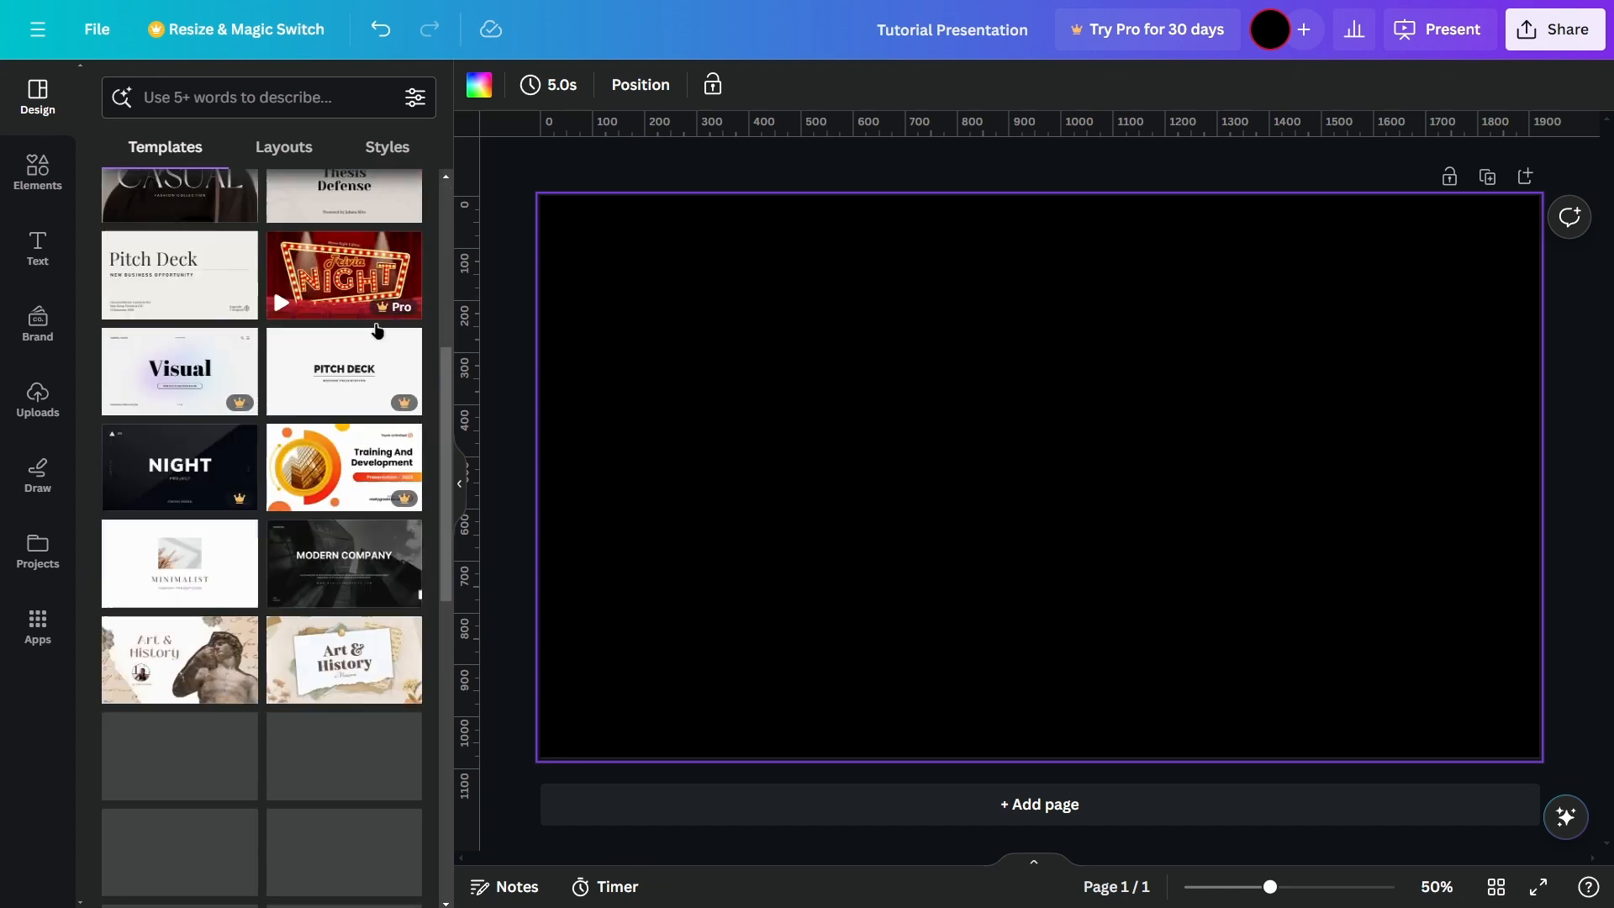
{"action": "scroll", "coordinate": [375, 331], "scroll_direction": "up", "scroll_amount": 6}
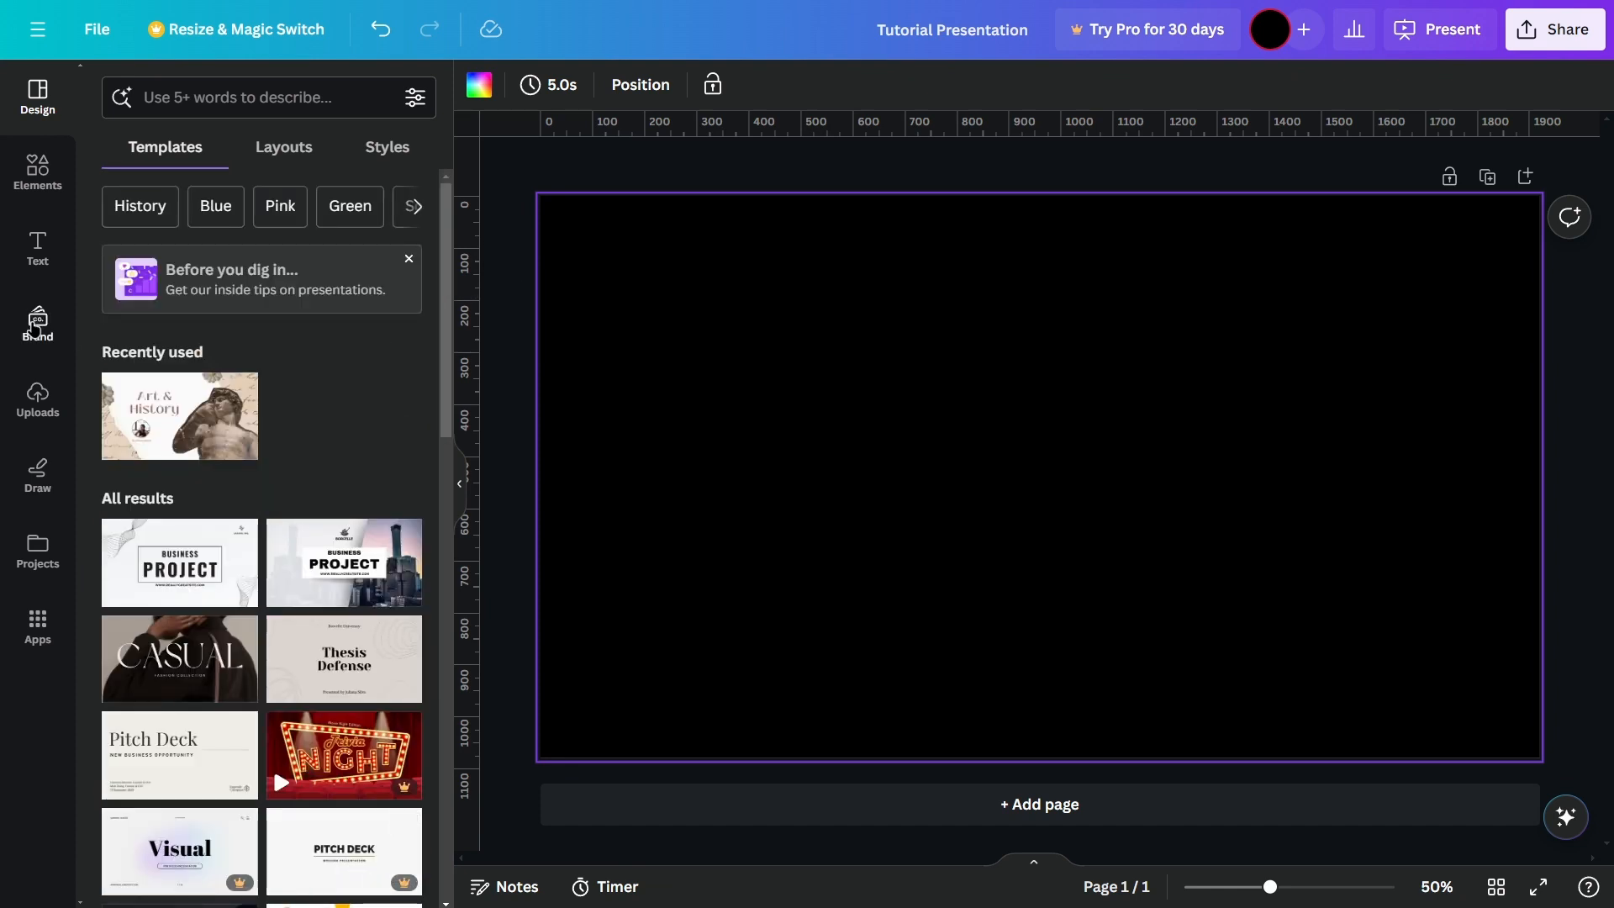
{"action": "left_click", "coordinate": [44, 257]}
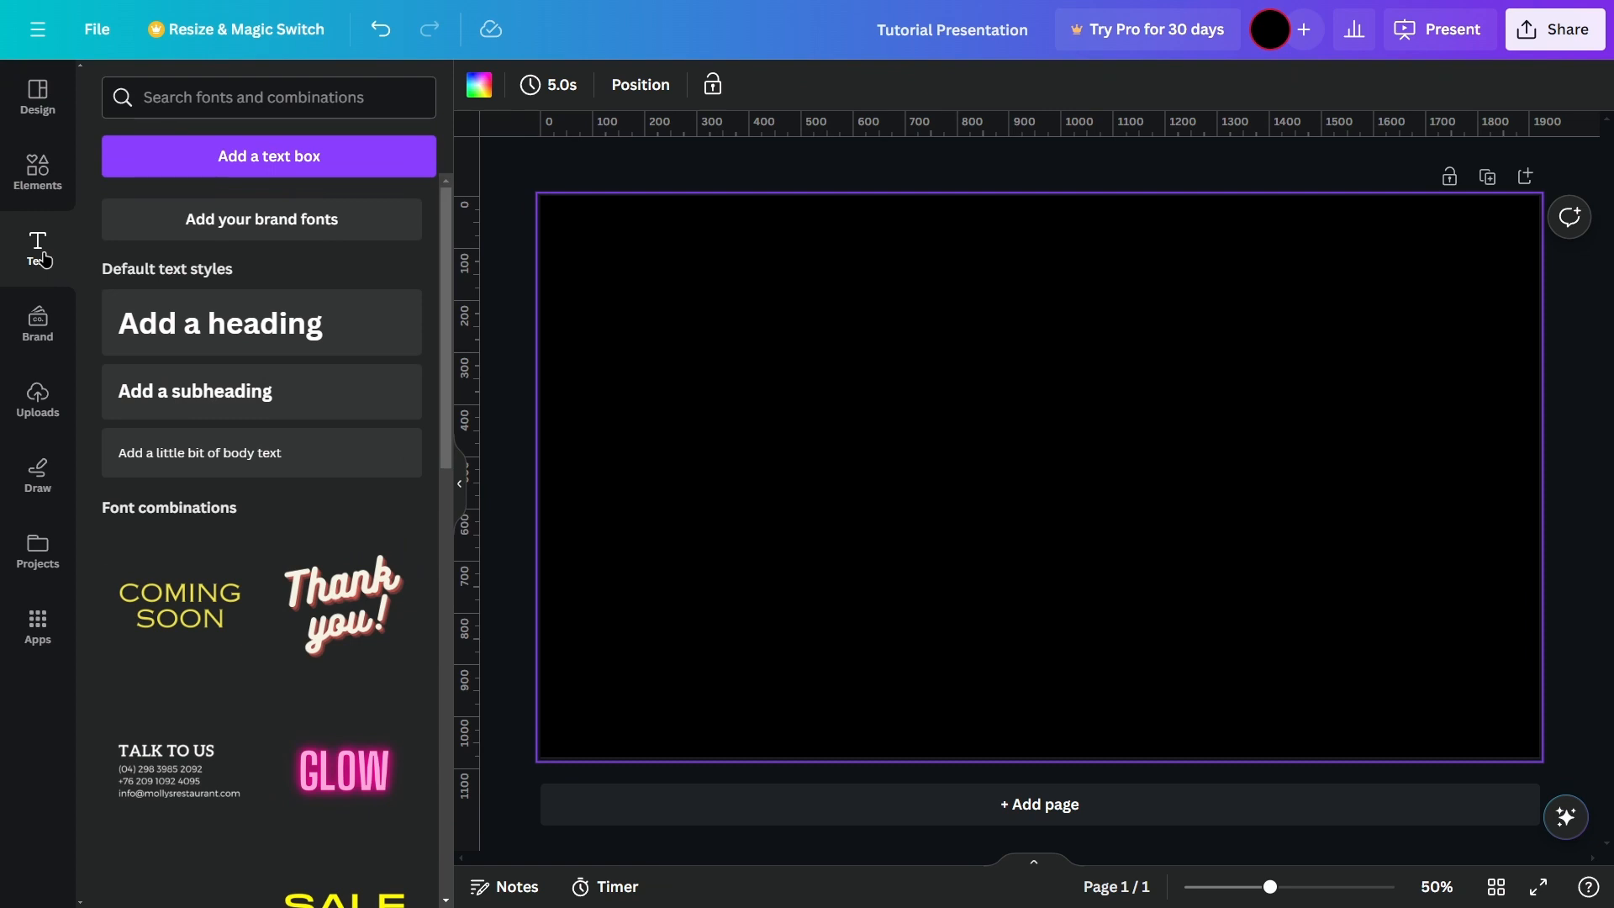
{"action": "scroll", "coordinate": [243, 387], "scroll_direction": "down", "scroll_amount": 6}
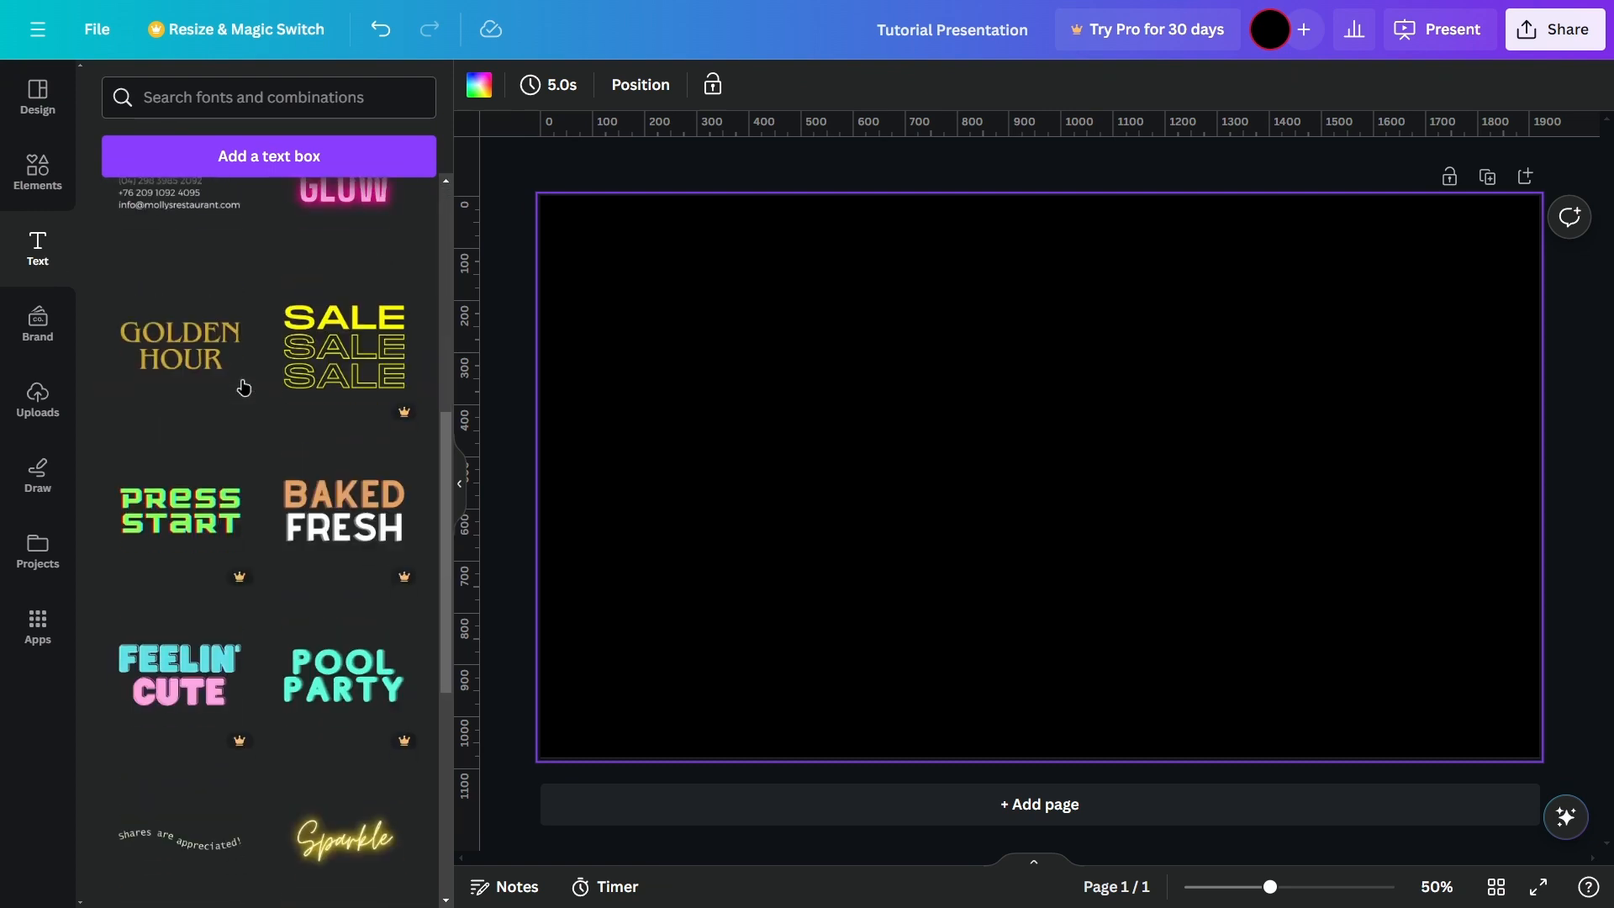
Step: Set the page's timing to 7.0 seconds and open its layer list
{"action": "left_click", "coordinate": [536, 84]}
{"action": "mouse_move", "coordinate": [600, 178]}
{"action": "left_mouse_down"}
{"action": "mouse_move", "coordinate": [637, 177]}
{"action": "mouse_move", "coordinate": [593, 177]}
{"action": "left_mouse_up"}
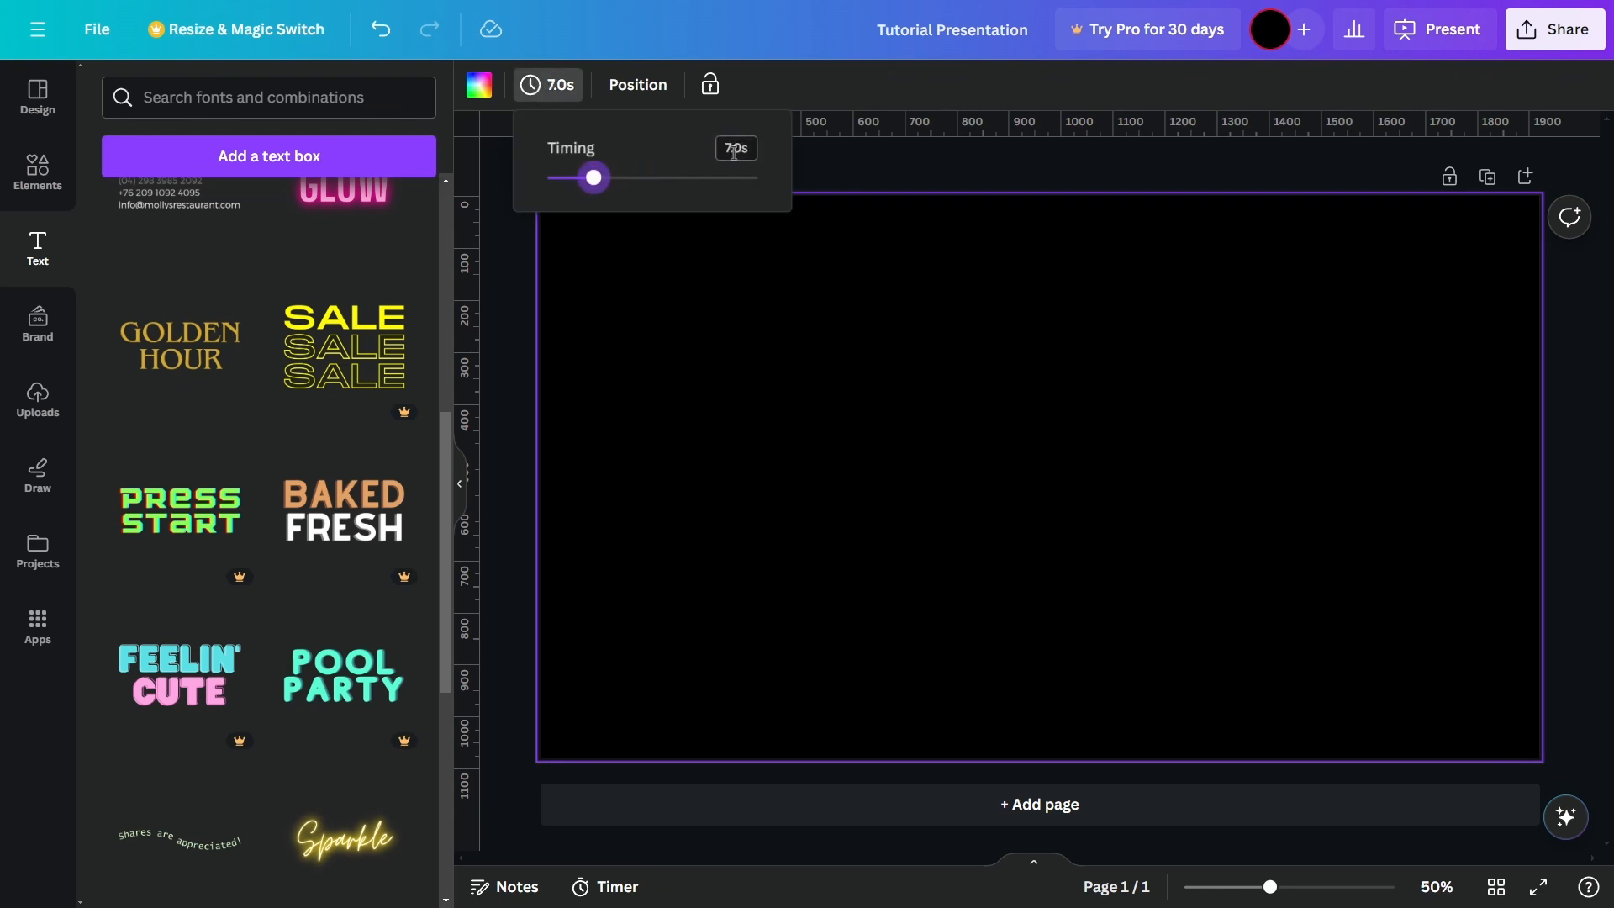
{"action": "left_click", "coordinate": [639, 93]}
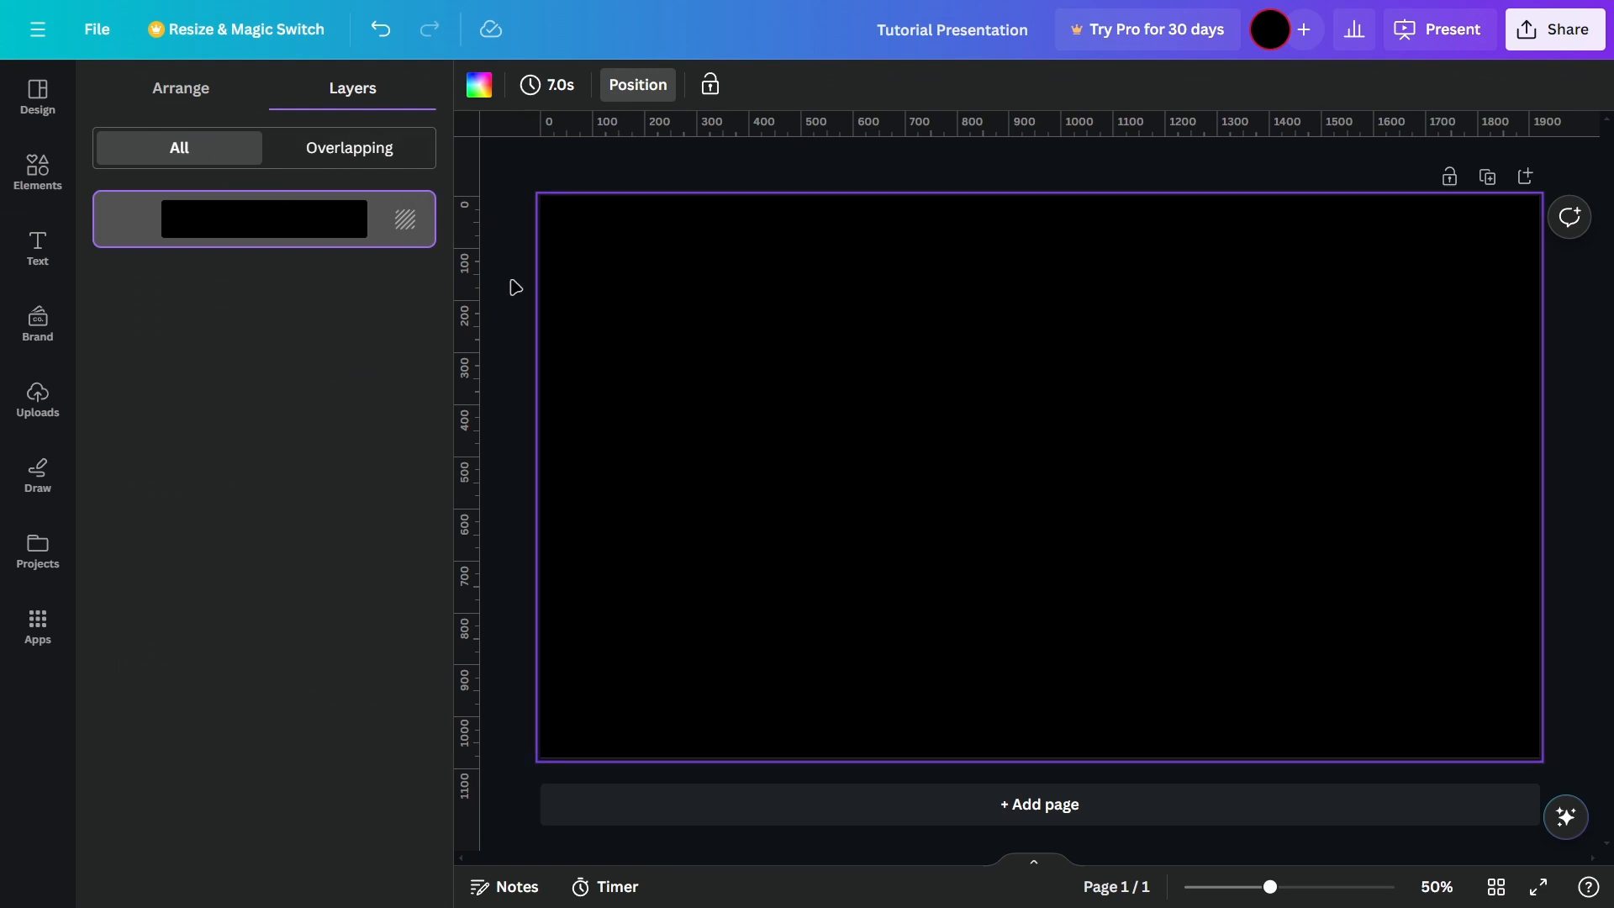
Step: Find the GAME ON font combination among the text designs and add it to the page
{"action": "left_click", "coordinate": [72, 278]}
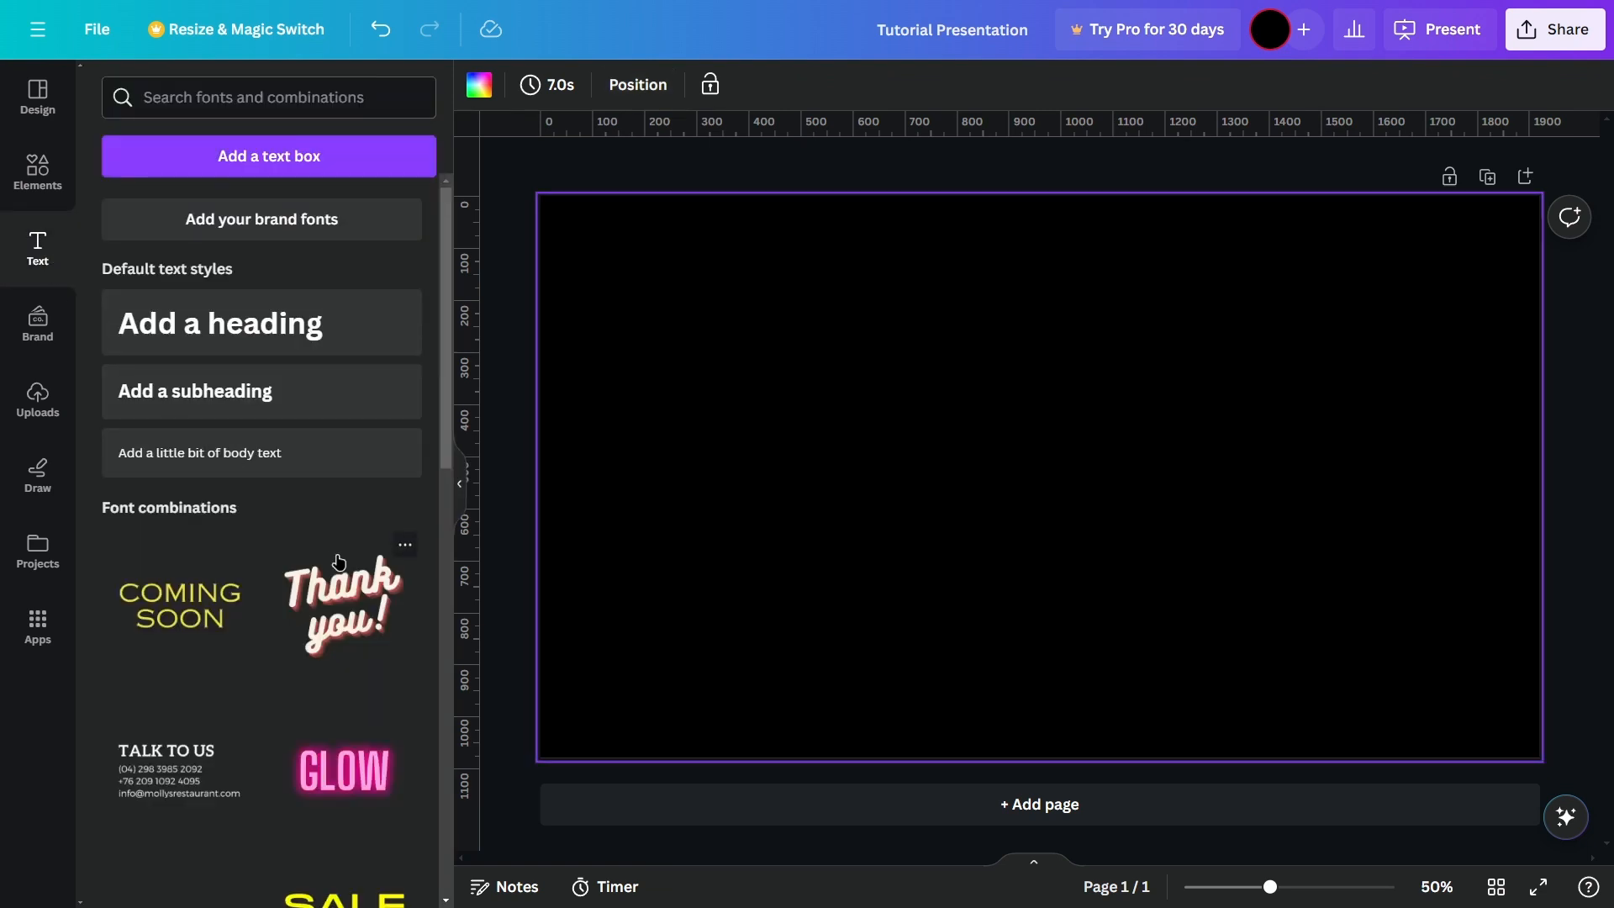
{"action": "scroll", "coordinate": [340, 538], "scroll_direction": "down", "scroll_amount": 10}
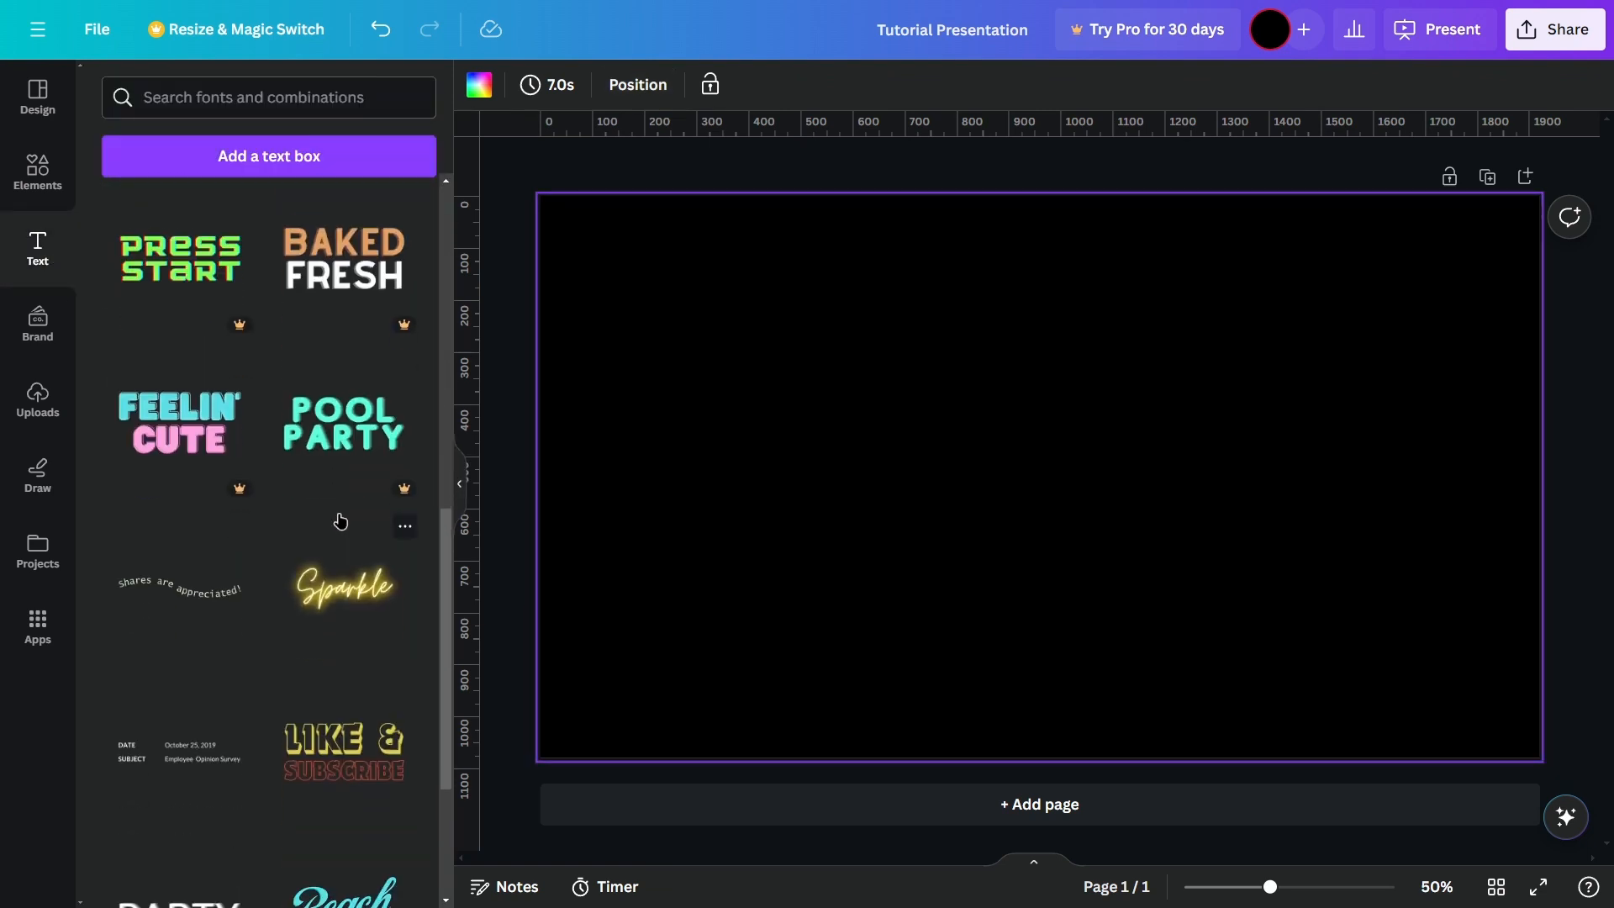
{"action": "scroll", "coordinate": [340, 521], "scroll_direction": "down", "scroll_amount": 6}
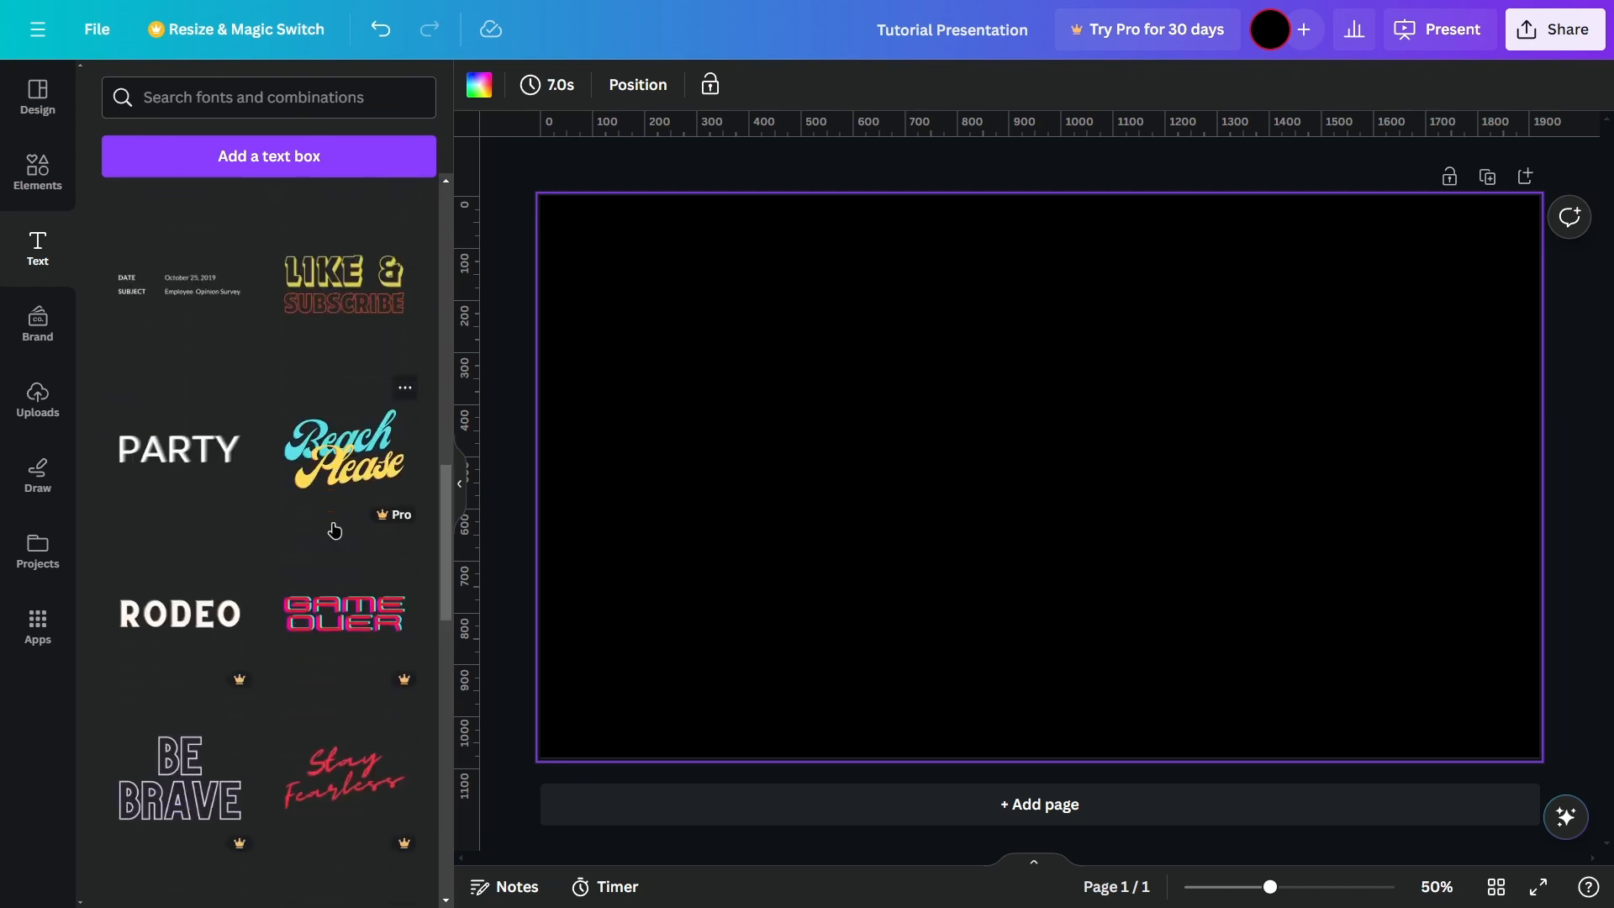
{"action": "scroll", "coordinate": [334, 529], "scroll_direction": "down", "scroll_amount": 8}
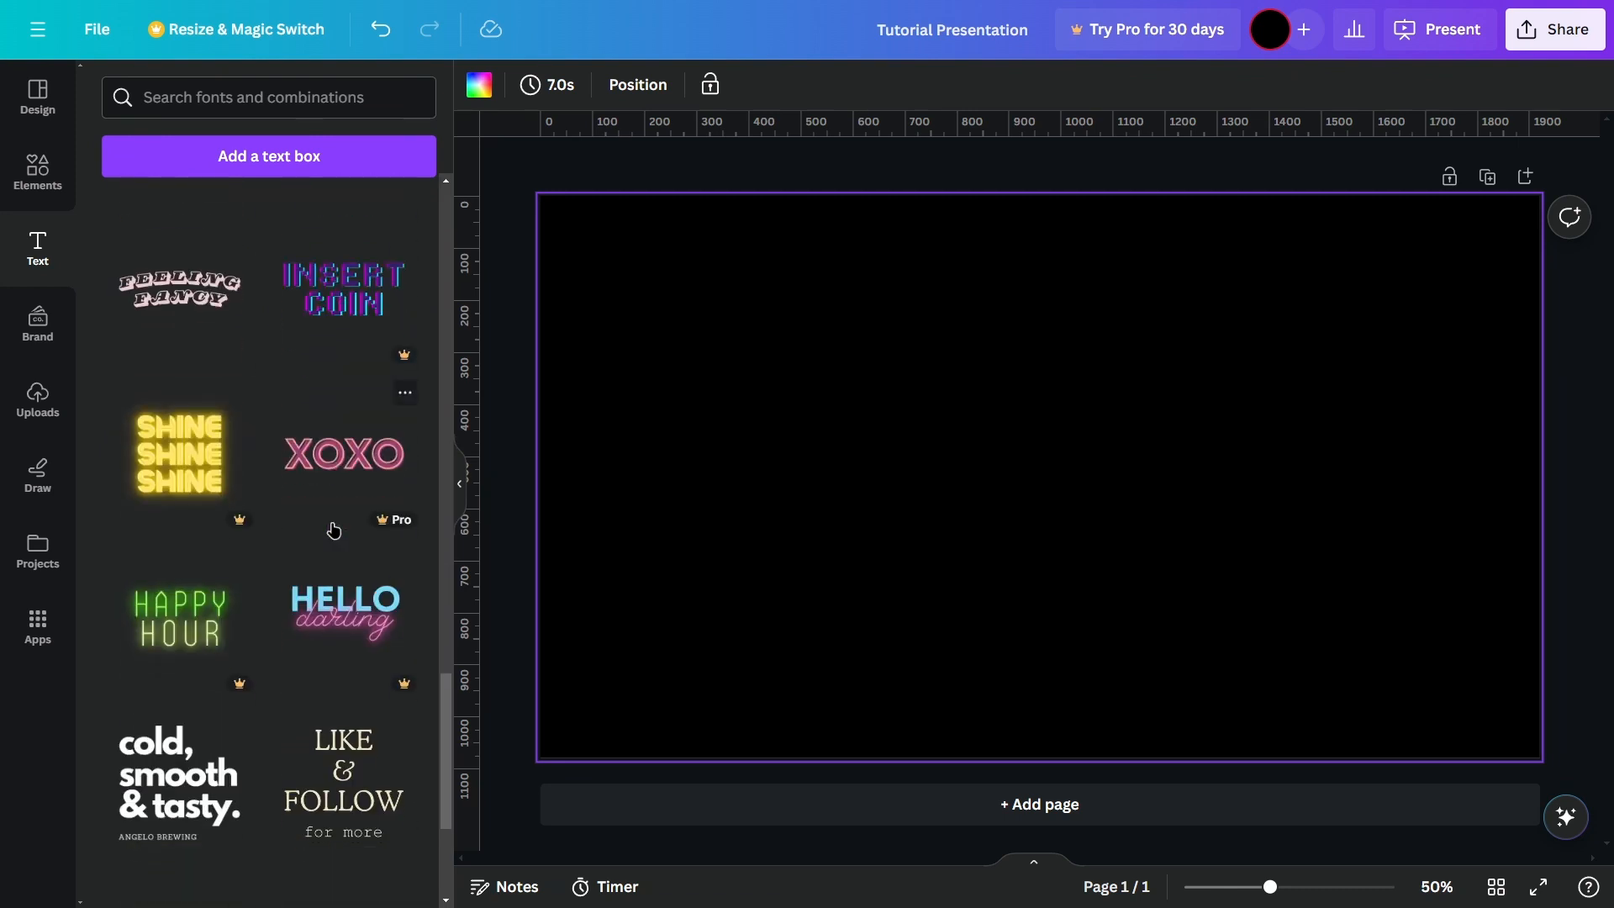
{"action": "scroll", "coordinate": [335, 530], "scroll_direction": "up", "scroll_amount": 3}
{"action": "left_click_drag", "start_coordinate": [343, 390], "coordinate": [971, 459]}
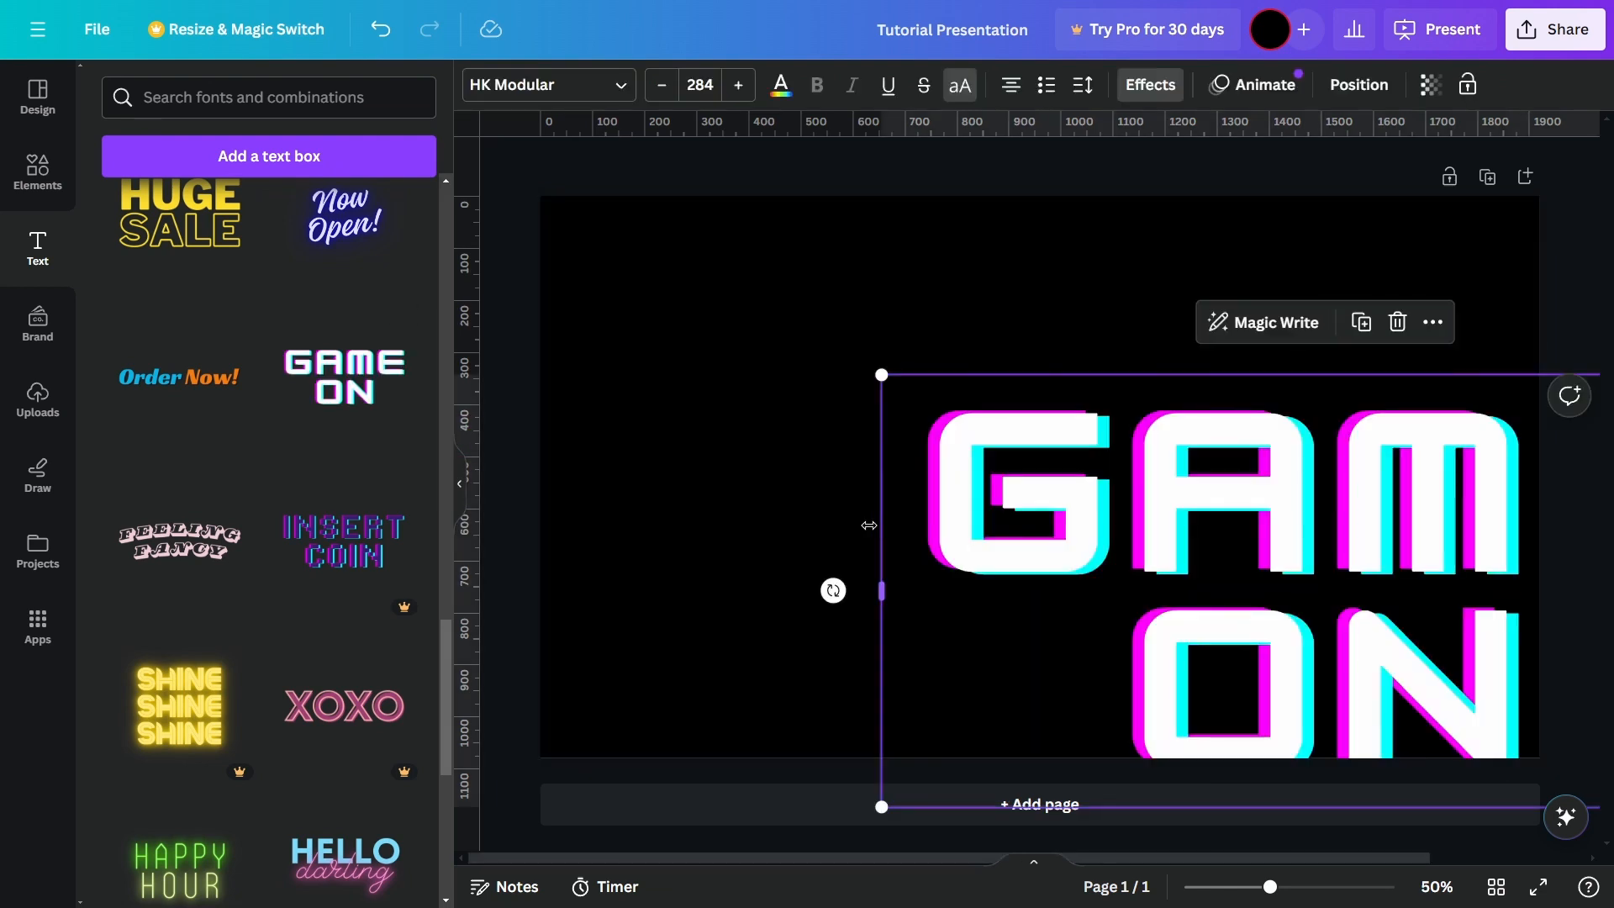
Step: Move the GAME ON text to the center of the page and deselect it
{"action": "left_click_drag", "start_coordinate": [1150, 533], "coordinate": [883, 439]}
{"action": "left_click_drag", "start_coordinate": [328, 389], "coordinate": [282, 339]}
{"action": "left_click_drag", "start_coordinate": [983, 433], "coordinate": [1006, 440]}
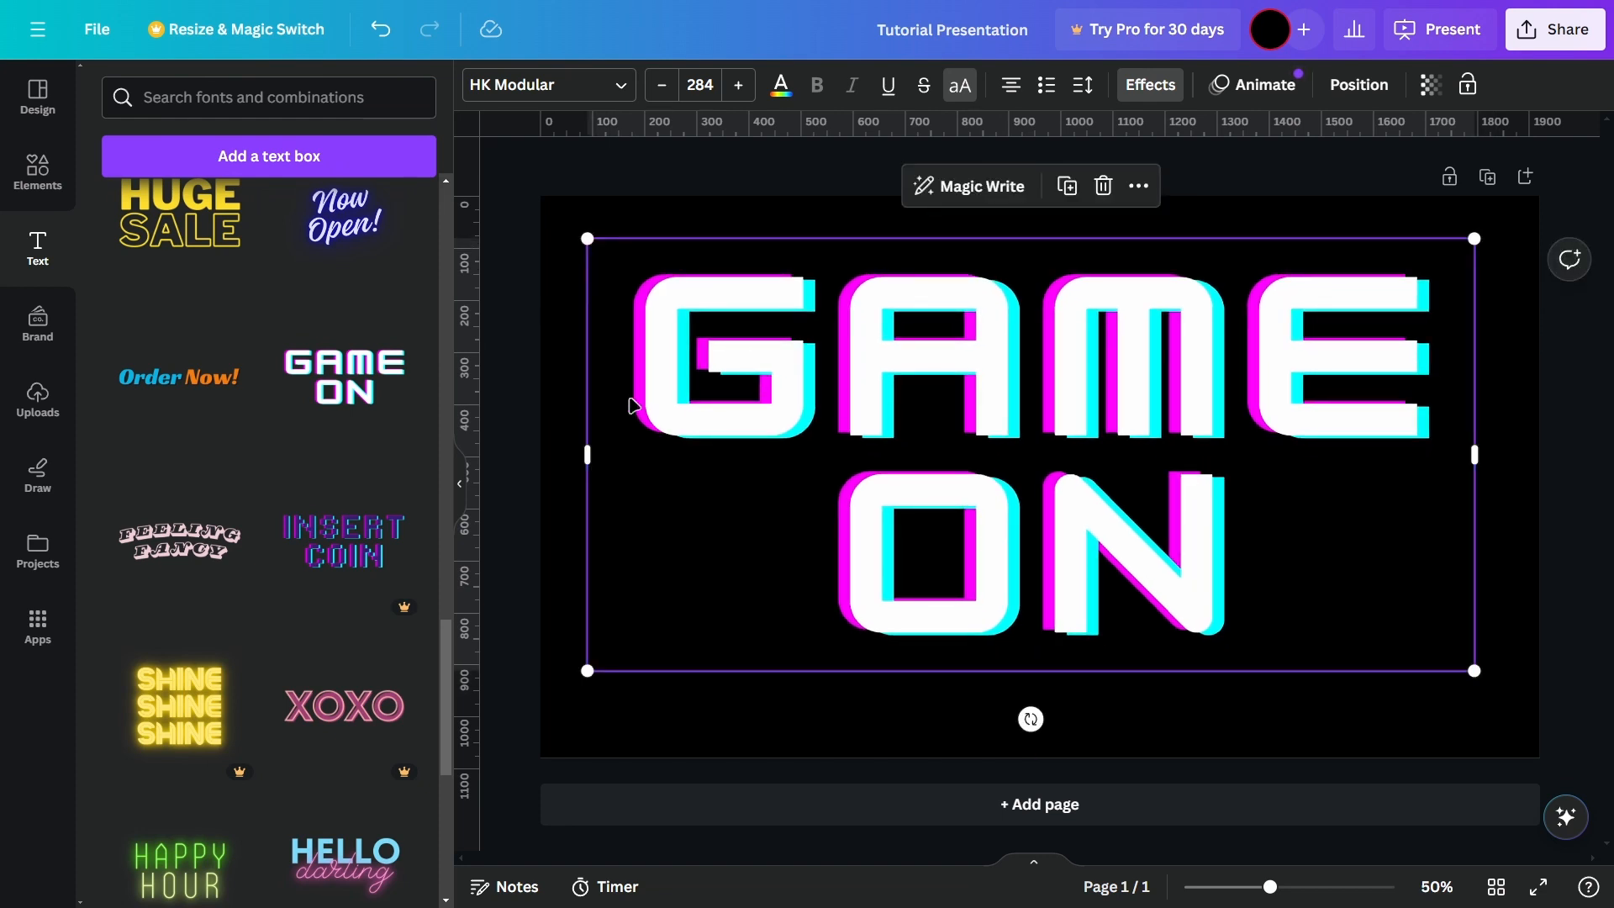
{"action": "left_click_drag", "start_coordinate": [963, 452], "coordinate": [959, 502]}
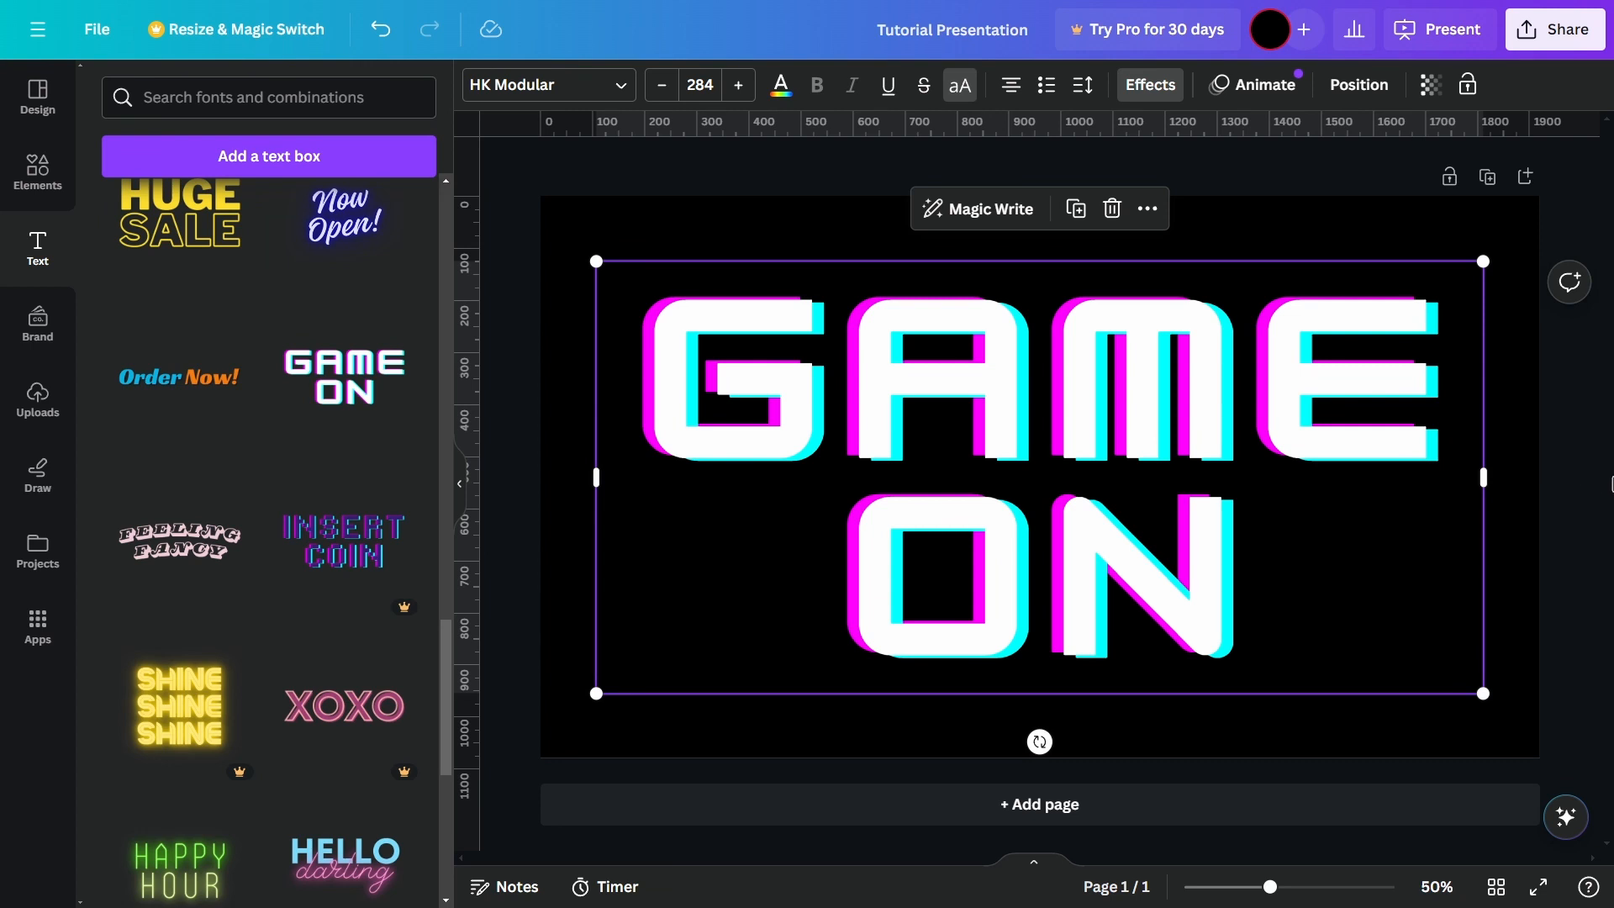
{"action": "left_click", "coordinate": [1574, 456]}
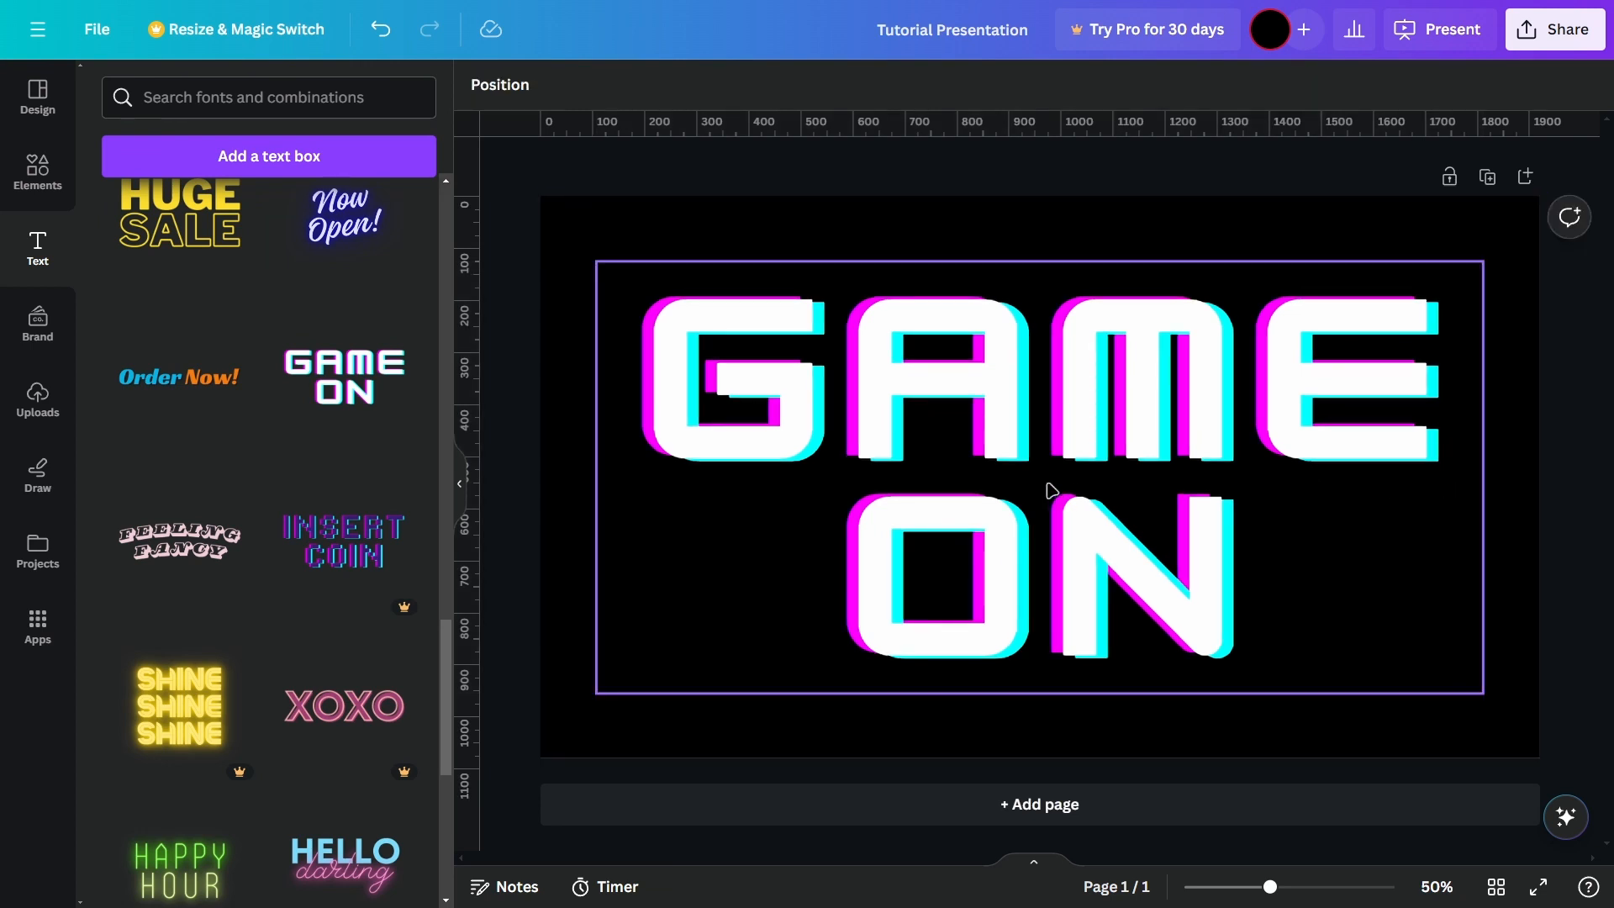
Step: Shift the GAME ON text off center and place ruler guides on the page, including a horizontal one at 540
{"action": "mouse_move", "coordinate": [1051, 489]}
{"action": "left_mouse_down"}
{"action": "mouse_move", "coordinate": [1074, 462]}
{"action": "mouse_move", "coordinate": [1078, 479]}
{"action": "left_mouse_up"}
{"action": "left_click", "coordinate": [608, 302]}
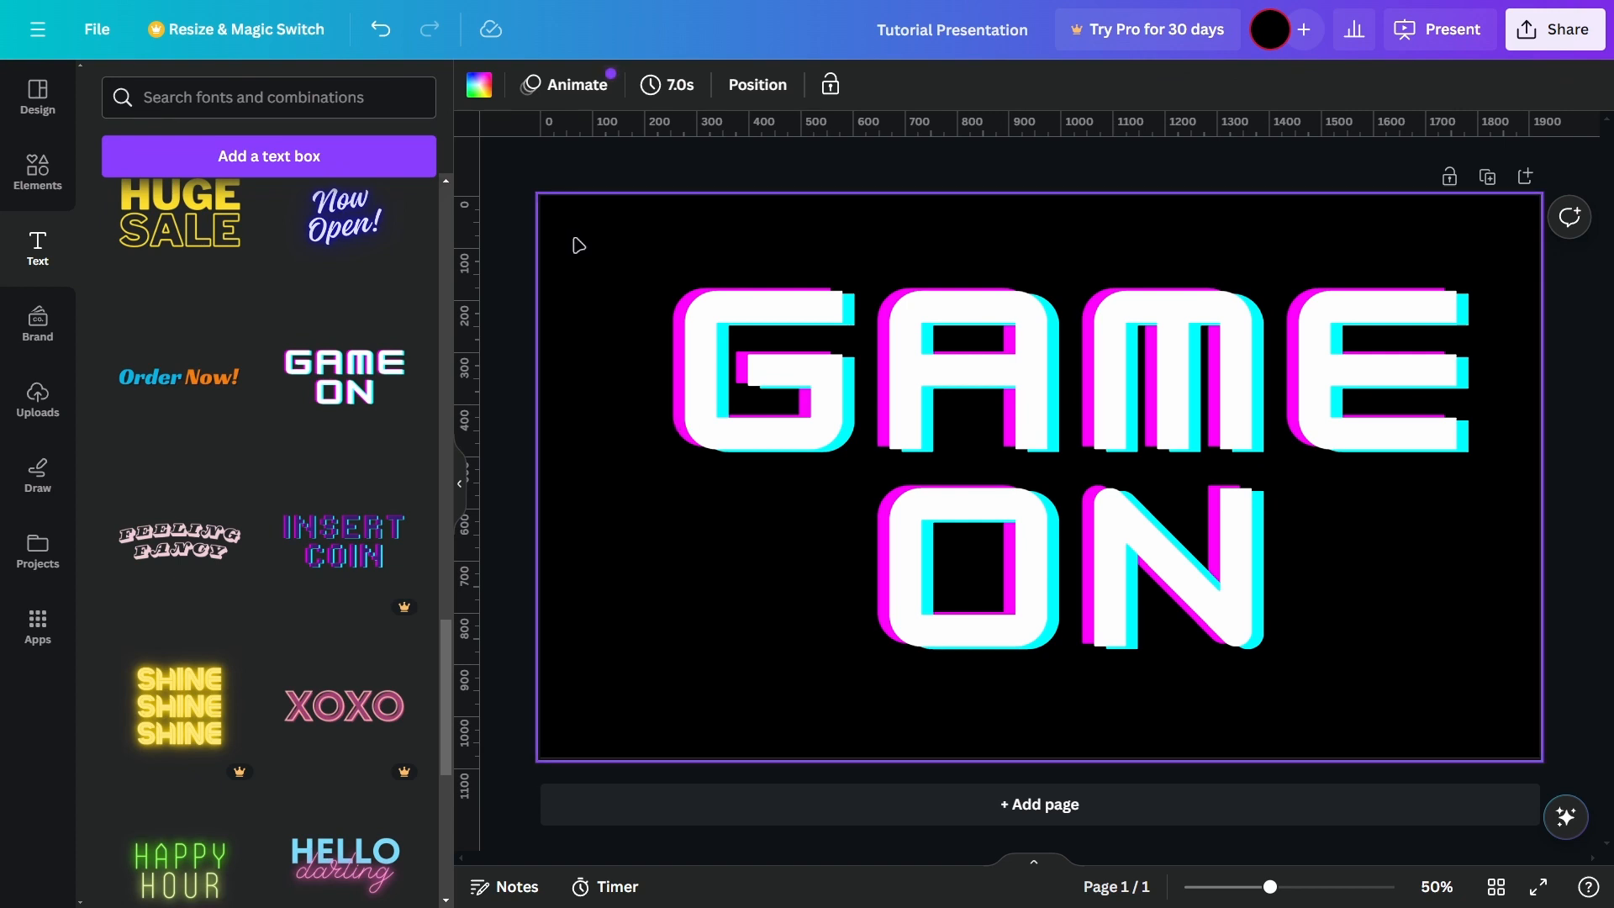
{"action": "left_click_drag", "start_coordinate": [879, 385], "coordinate": [867, 383]}
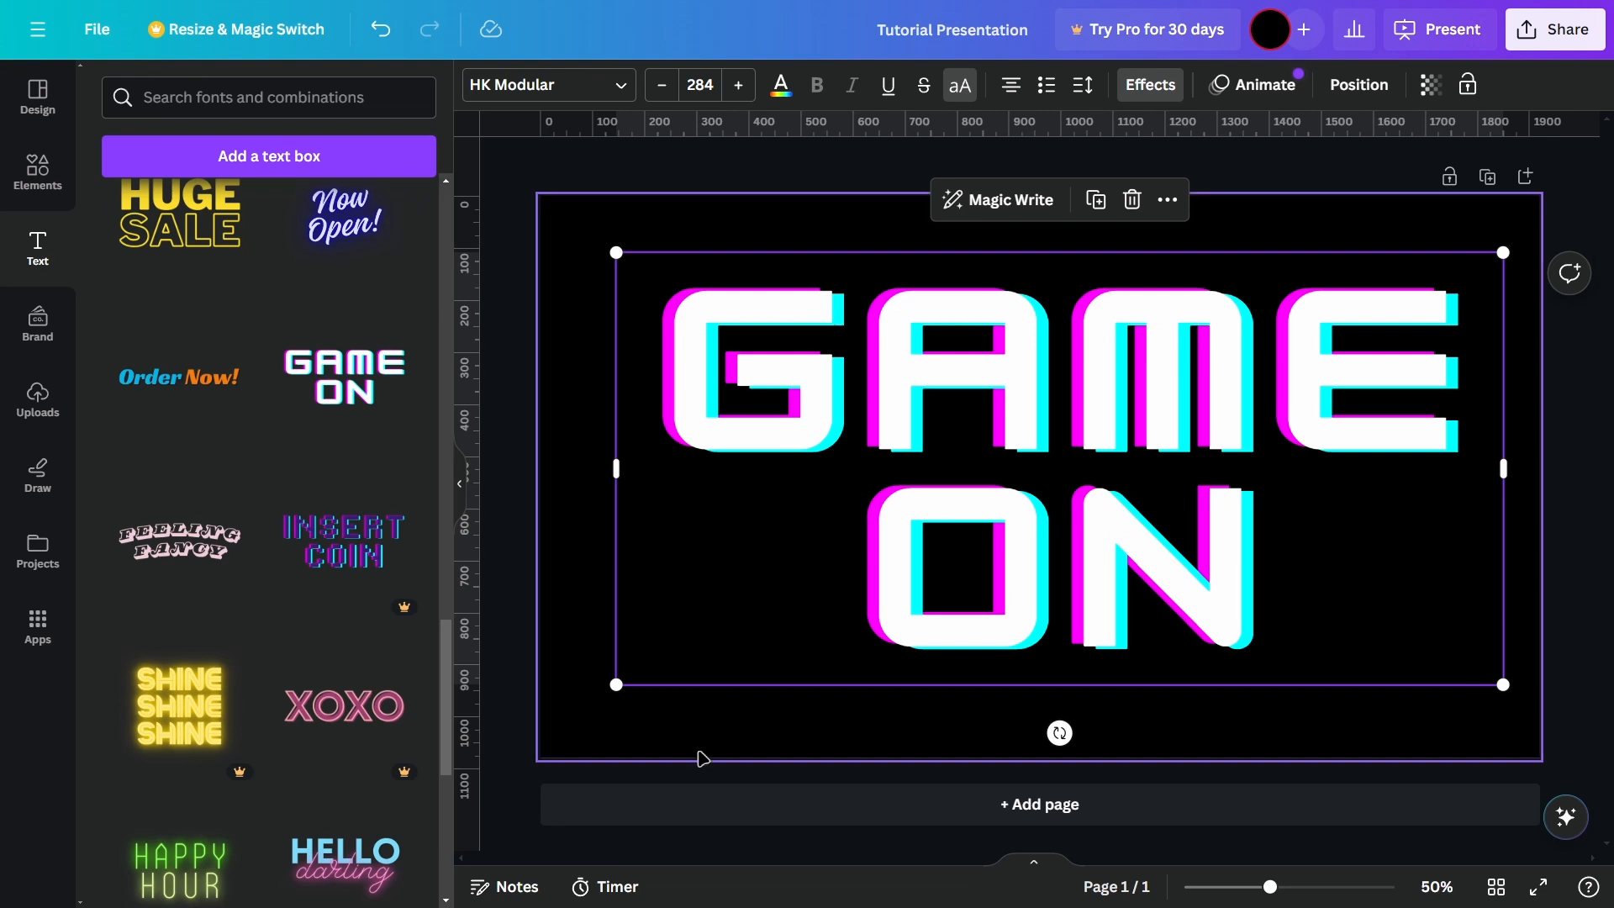
{"action": "left_click_drag", "start_coordinate": [648, 348], "coordinate": [738, 365]}
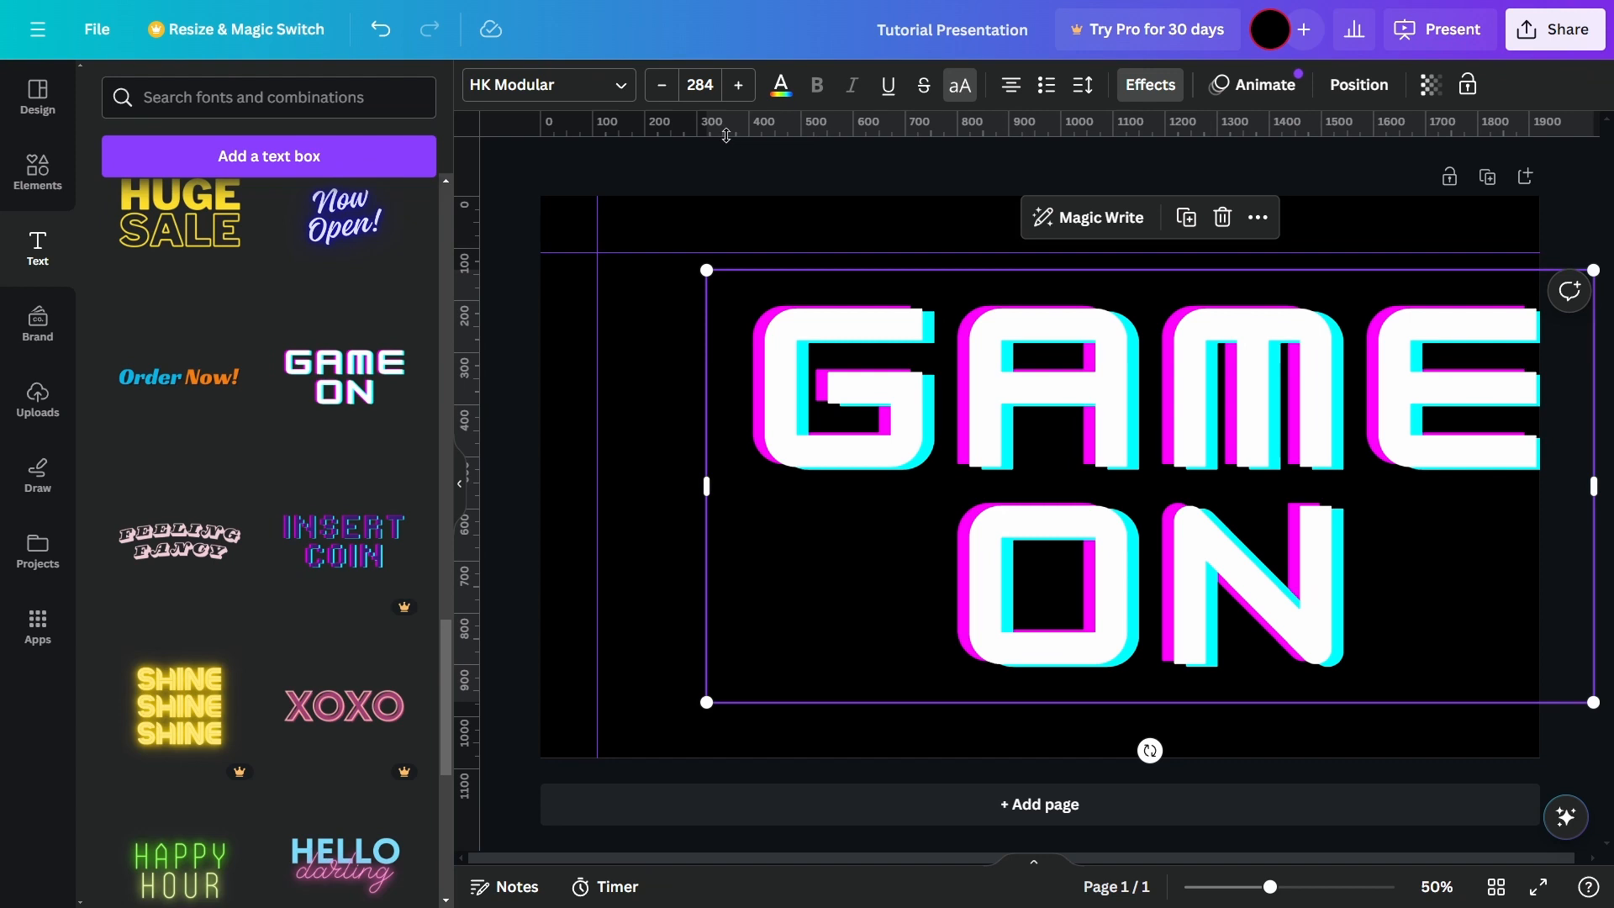
{"action": "left_click_drag", "start_coordinate": [728, 133], "coordinate": [478, 229]}
{"action": "left_click_drag", "start_coordinate": [580, 227], "coordinate": [706, 479]}
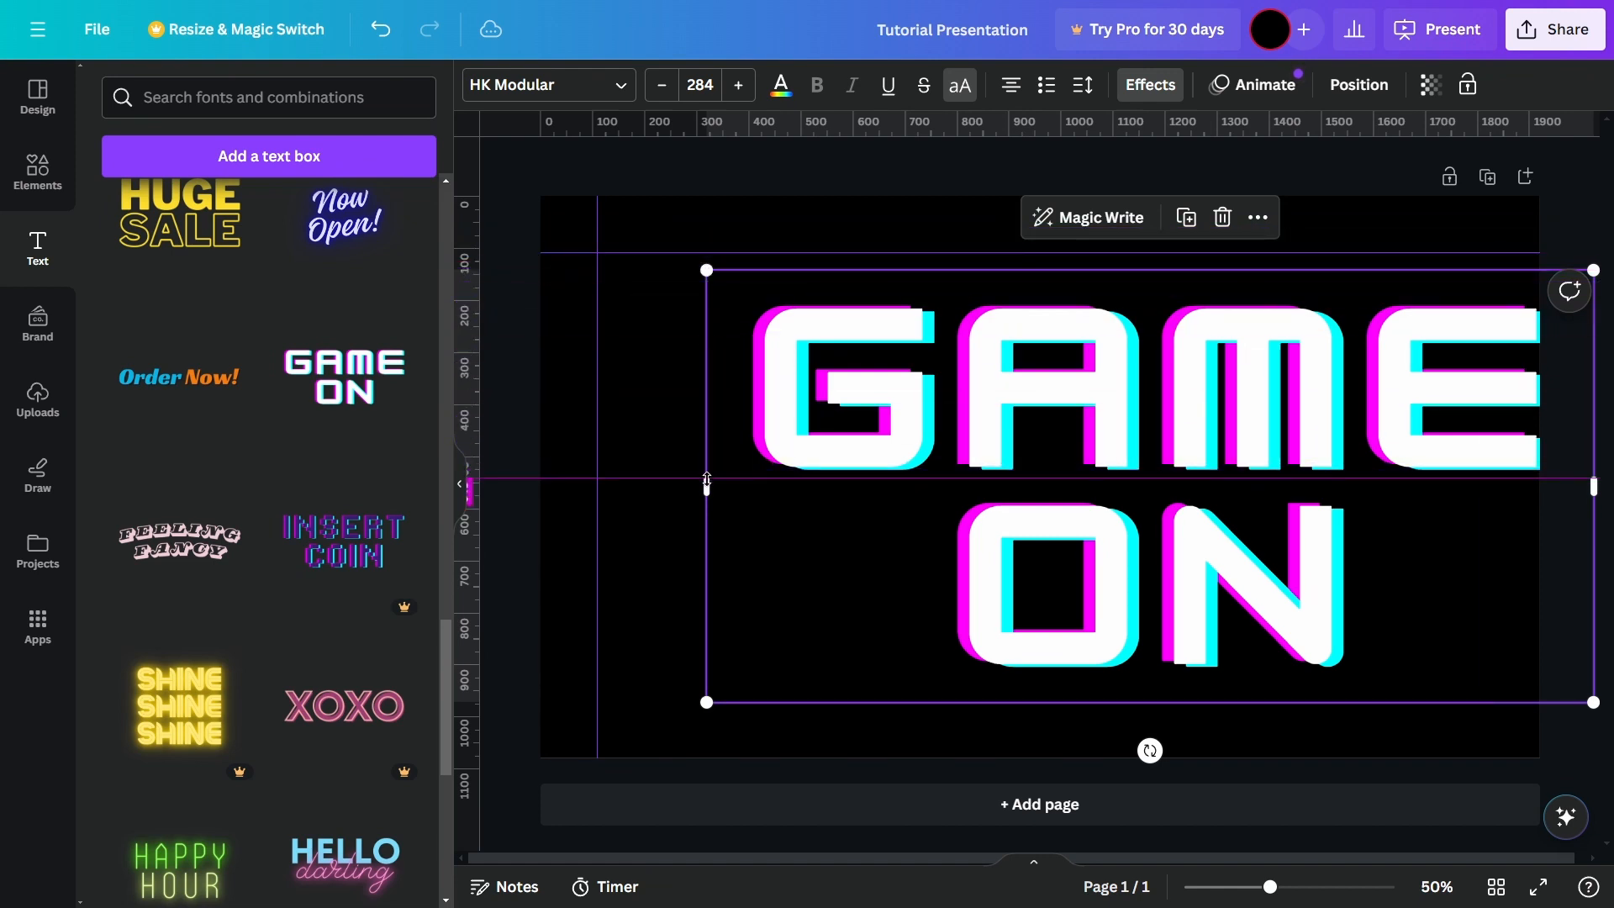
Step: Collapse the side panel and remove all ruler guides from the page
{"action": "left_click", "coordinate": [459, 492]}
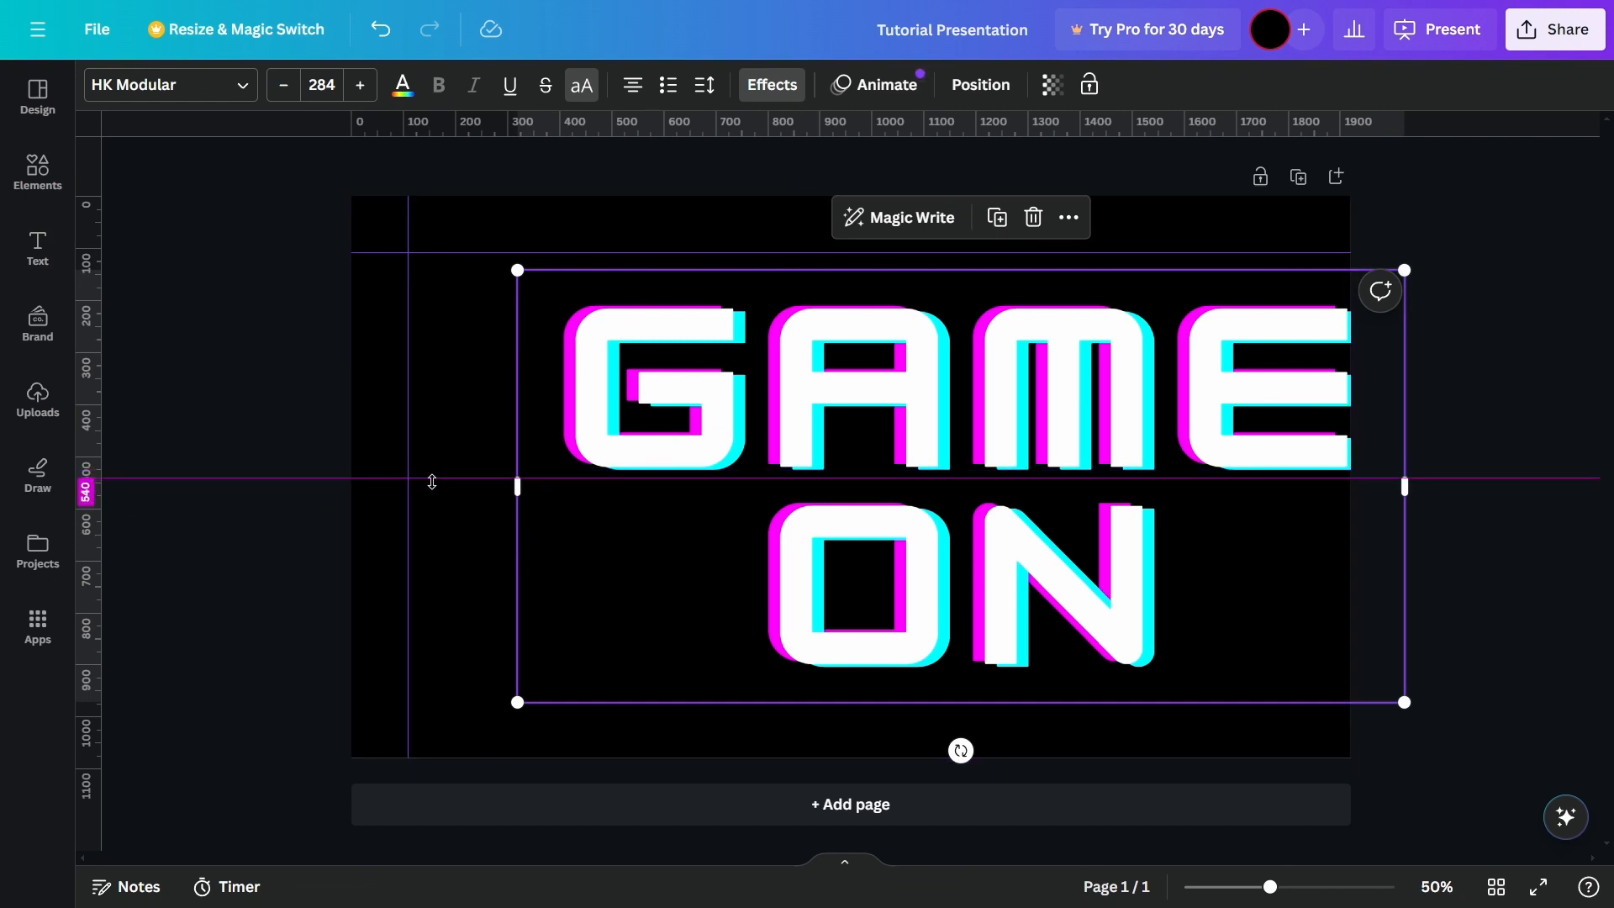
{"action": "left_click_drag", "start_coordinate": [358, 479], "coordinate": [95, 482]}
{"action": "left_click_drag", "start_coordinate": [927, 397], "coordinate": [1110, 440]}
{"action": "left_click_drag", "start_coordinate": [511, 481], "coordinate": [499, 171]}
{"action": "left_click_drag", "start_coordinate": [418, 274], "coordinate": [277, 288]}
Step: Center the GAME ON text on the page again and deselect it
{"action": "left_click_drag", "start_coordinate": [1002, 479], "coordinate": [731, 428]}
{"action": "left_click", "coordinate": [1443, 448]}
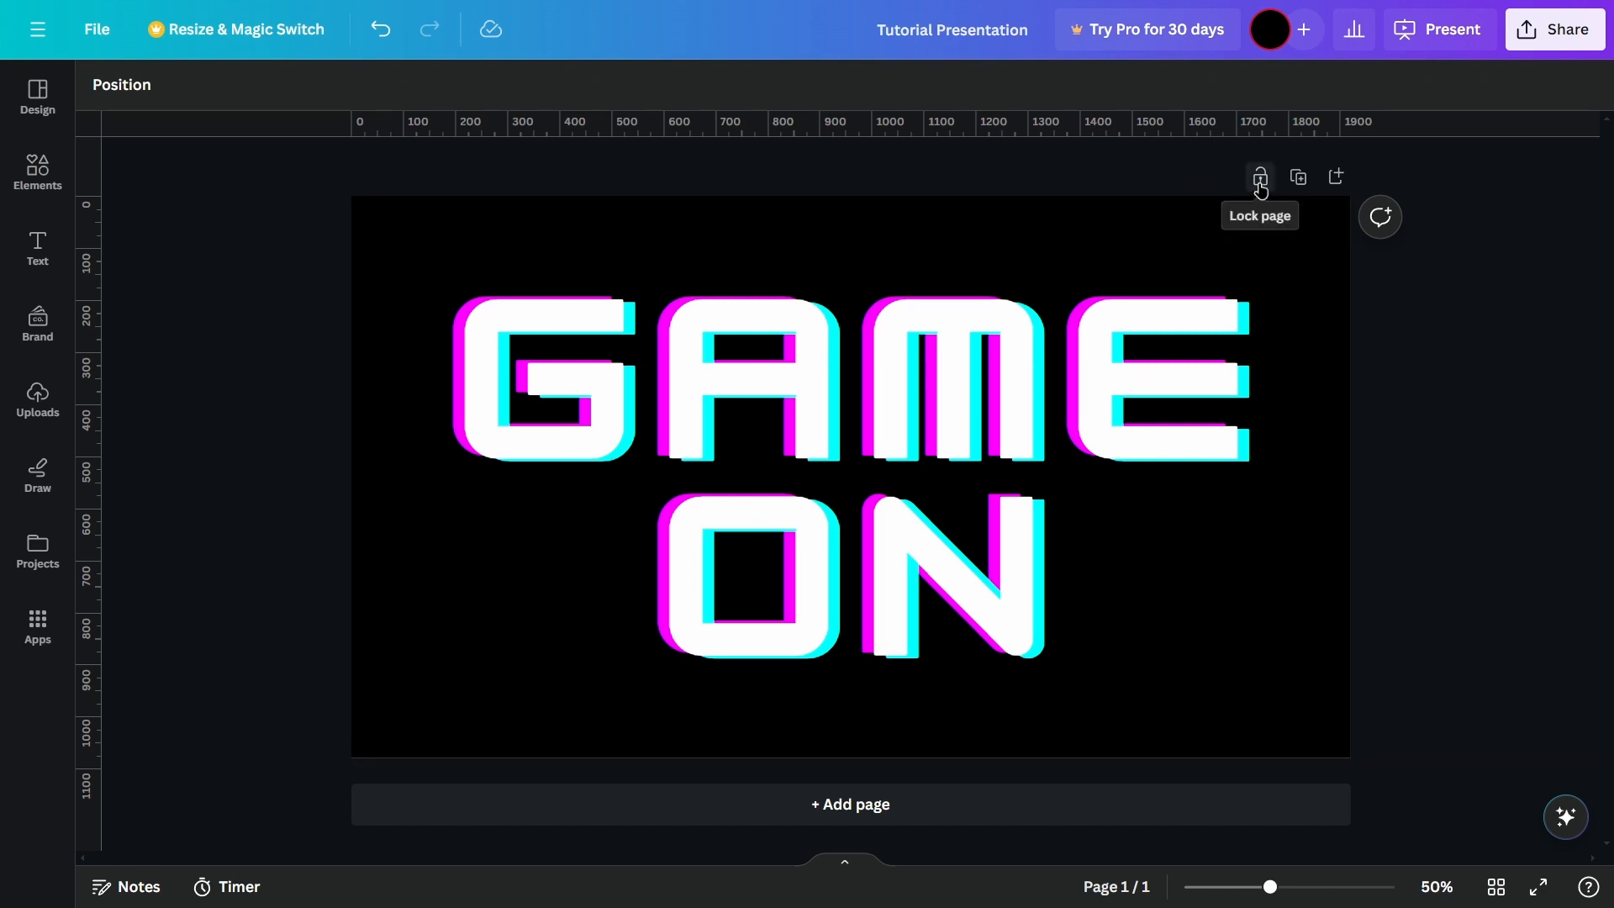
Step: Lock the page to test whether the GAME ON text can be moved, and unlock it again
{"action": "left_click", "coordinate": [1102, 488]}
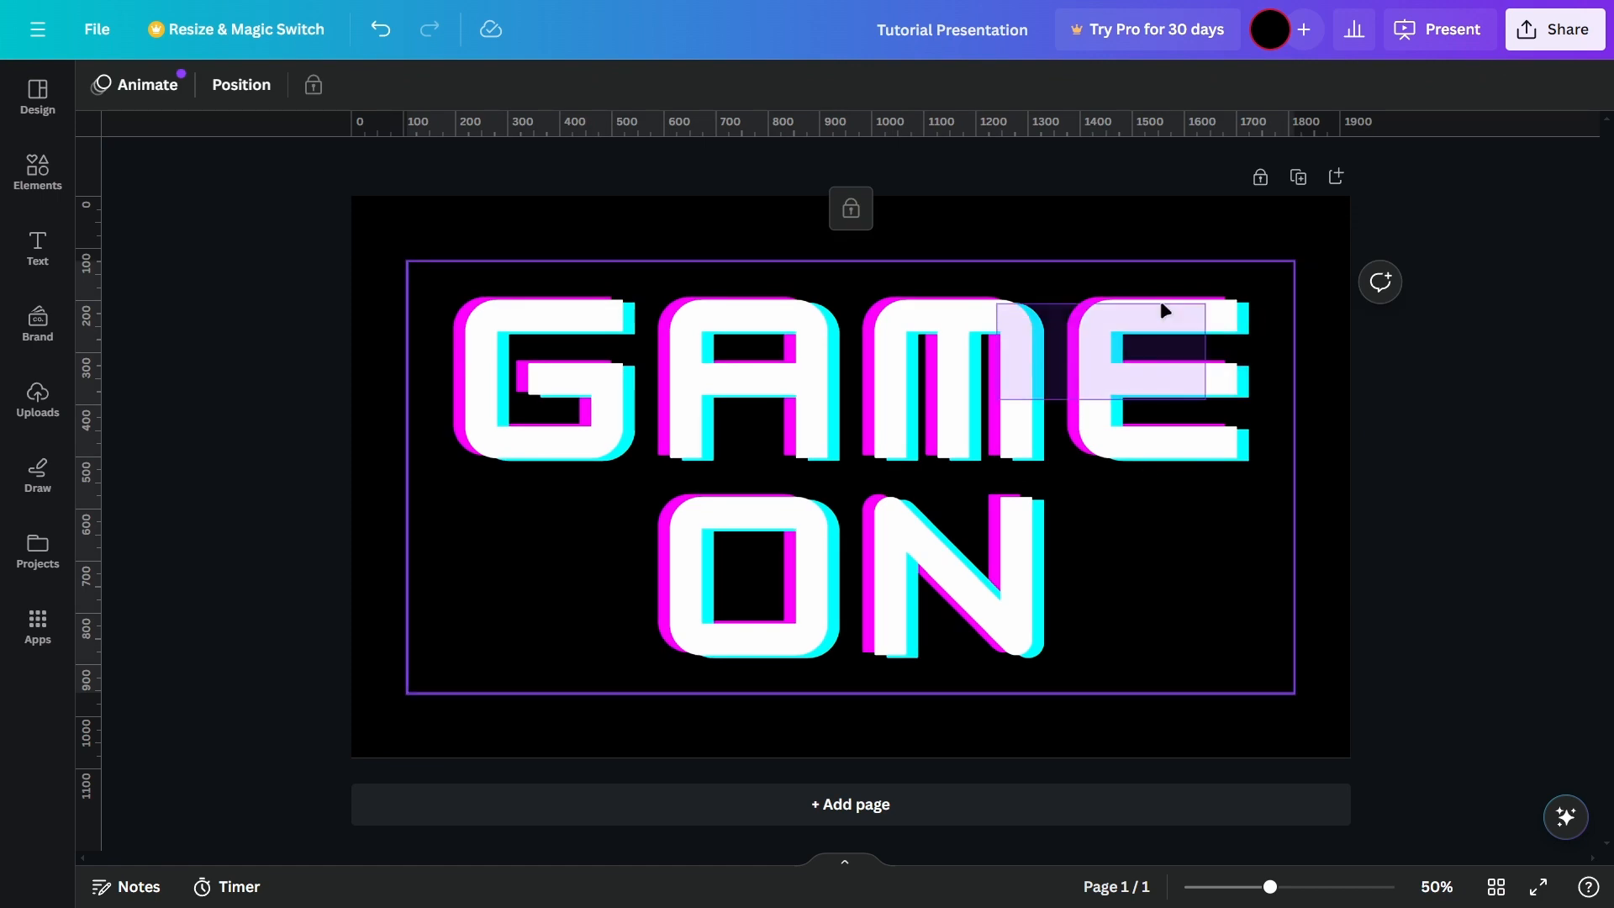
{"action": "left_click_drag", "start_coordinate": [1074, 246], "coordinate": [1194, 249]}
{"action": "left_click_drag", "start_coordinate": [1364, 399], "coordinate": [1538, 398]}
{"action": "left_click", "coordinate": [1227, 369]}
{"action": "left_click", "coordinate": [1345, 292]}
{"action": "left_click", "coordinate": [1207, 484]}
{"action": "left_click", "coordinate": [1258, 175]}
{"action": "mouse_move", "coordinate": [991, 411]}
{"action": "left_mouse_down"}
{"action": "mouse_move", "coordinate": [1024, 409]}
{"action": "mouse_move", "coordinate": [999, 397]}
{"action": "mouse_move", "coordinate": [988, 428]}
{"action": "left_mouse_up"}
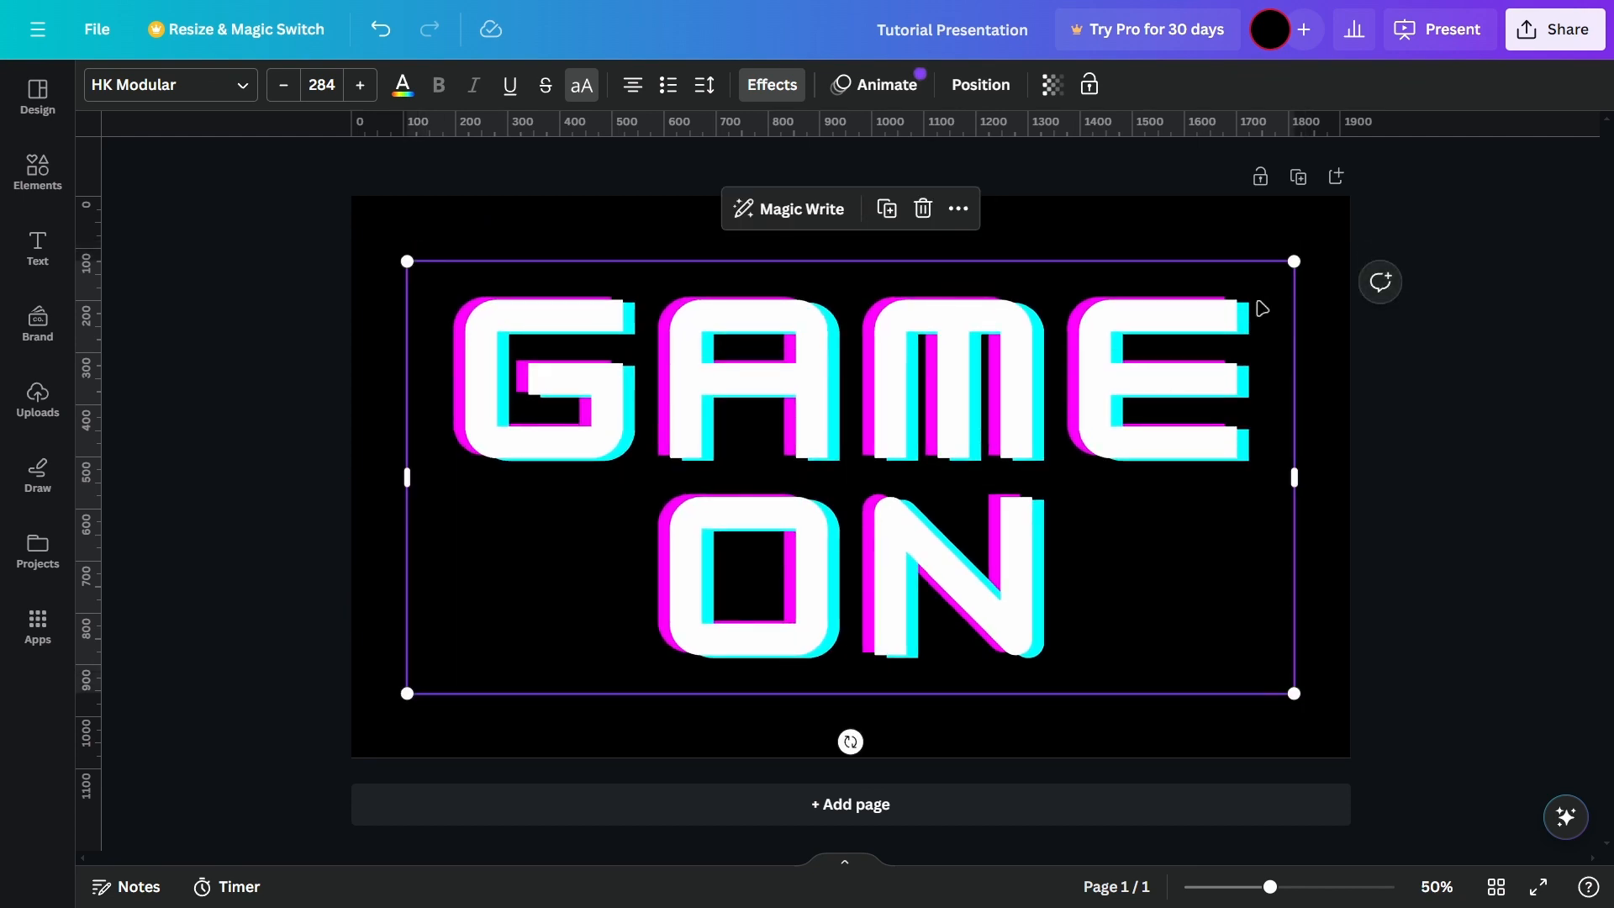
Step: Duplicate the GAME ON page, compare the two pages, and delete the duplicate
{"action": "left_click", "coordinate": [1300, 178]}
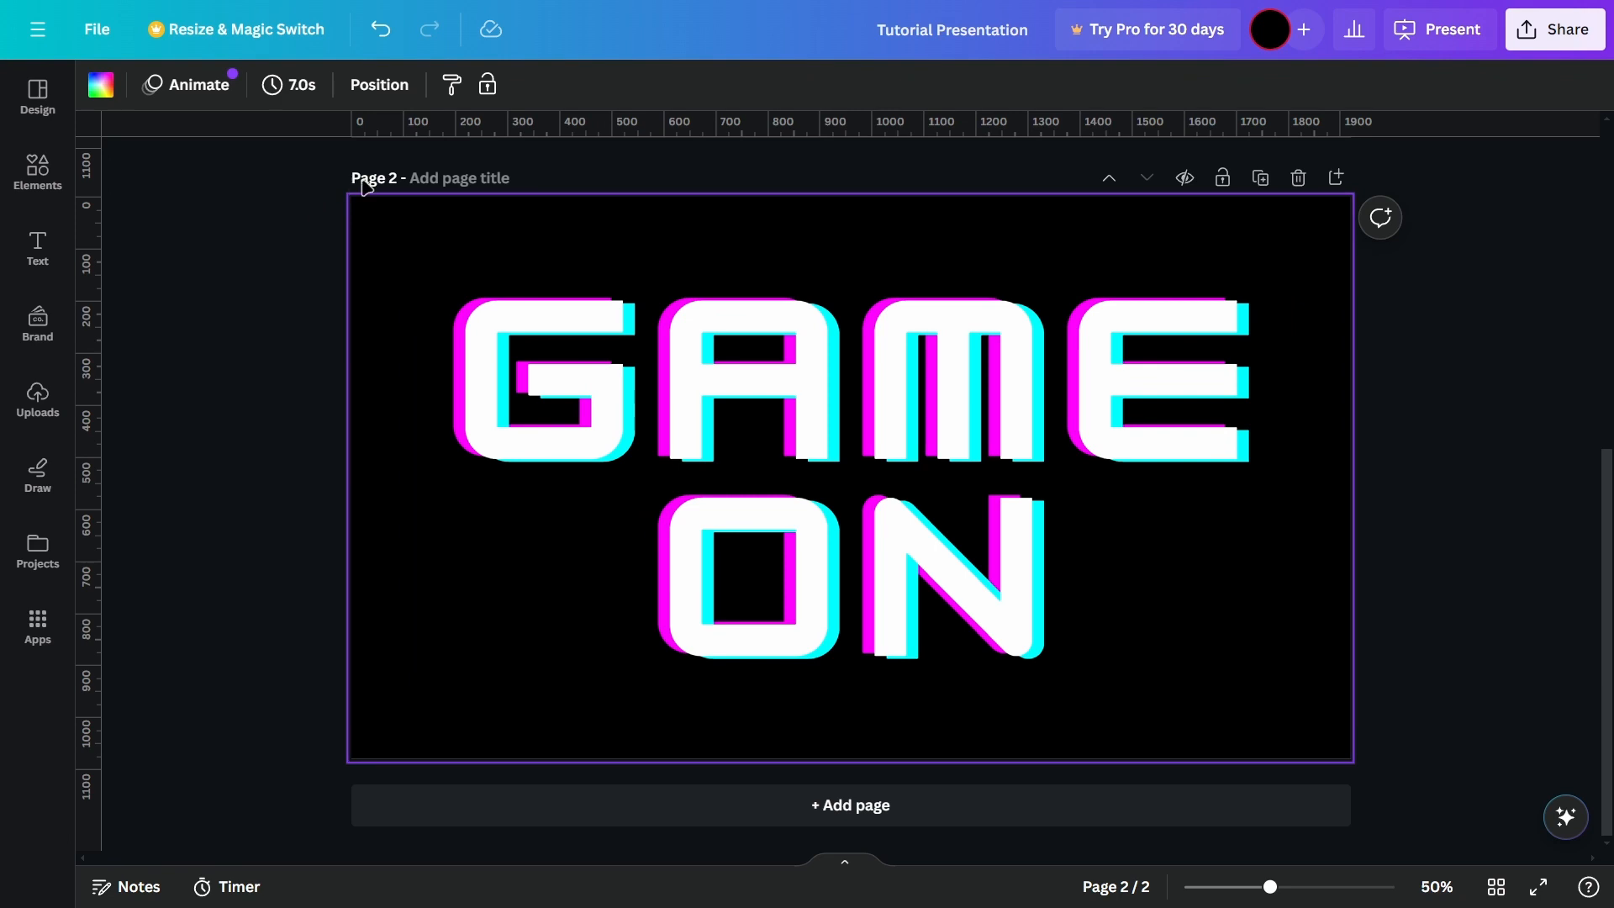
{"action": "scroll", "coordinate": [367, 198], "scroll_direction": "up", "scroll_amount": 7}
{"action": "scroll", "coordinate": [853, 451], "scroll_direction": "down", "scroll_amount": 7}
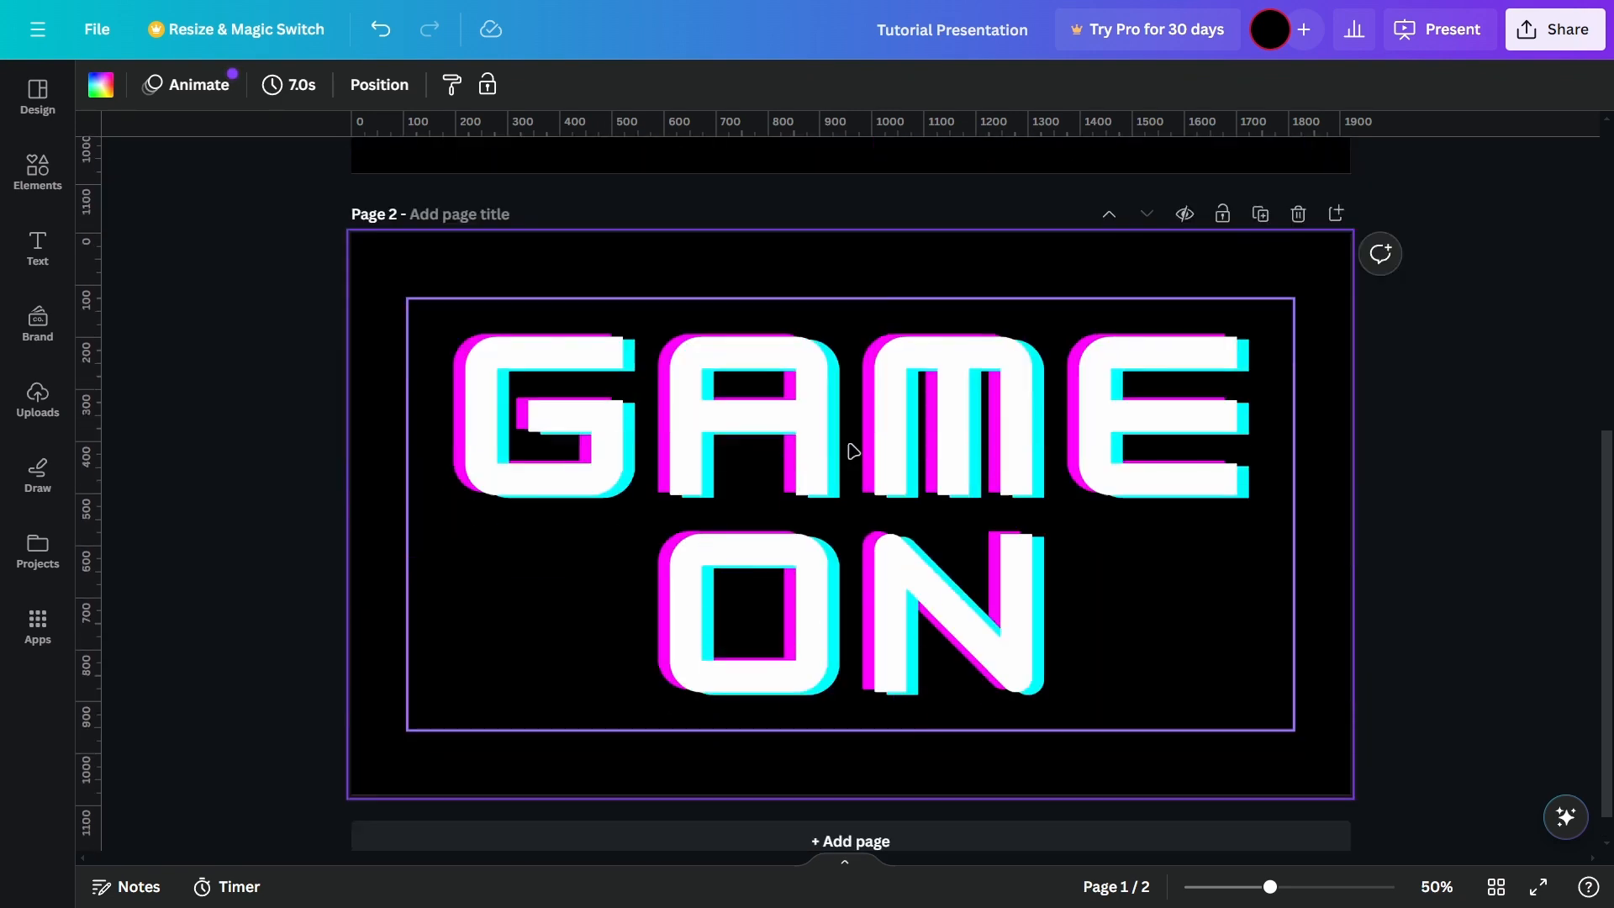
{"action": "left_click", "coordinate": [934, 526]}
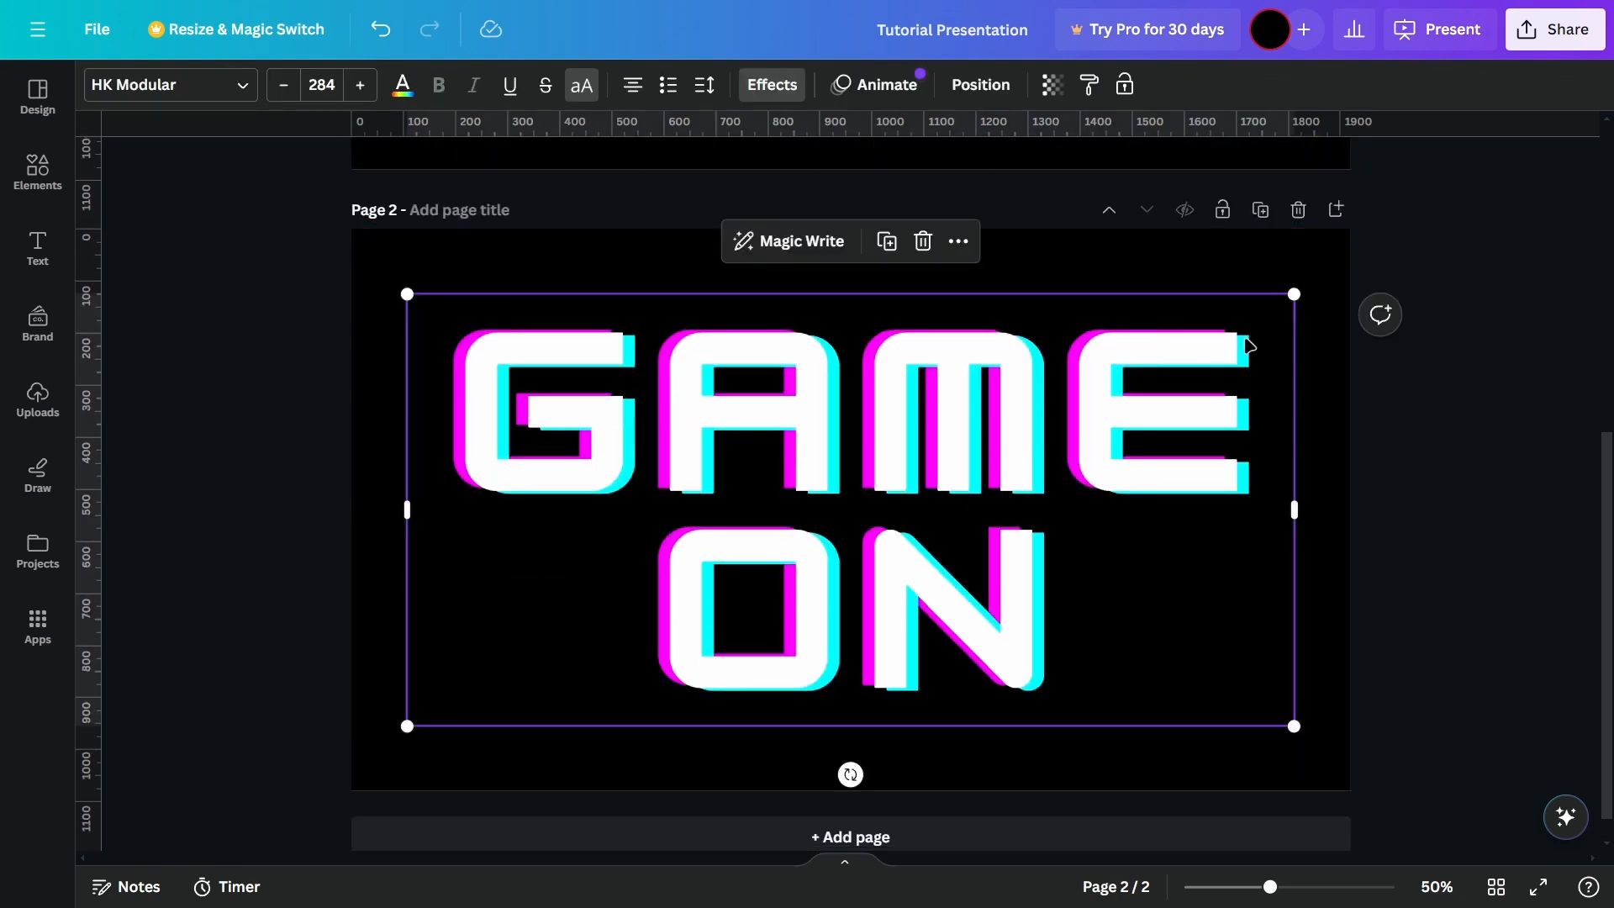
{"action": "left_click", "coordinate": [1301, 213]}
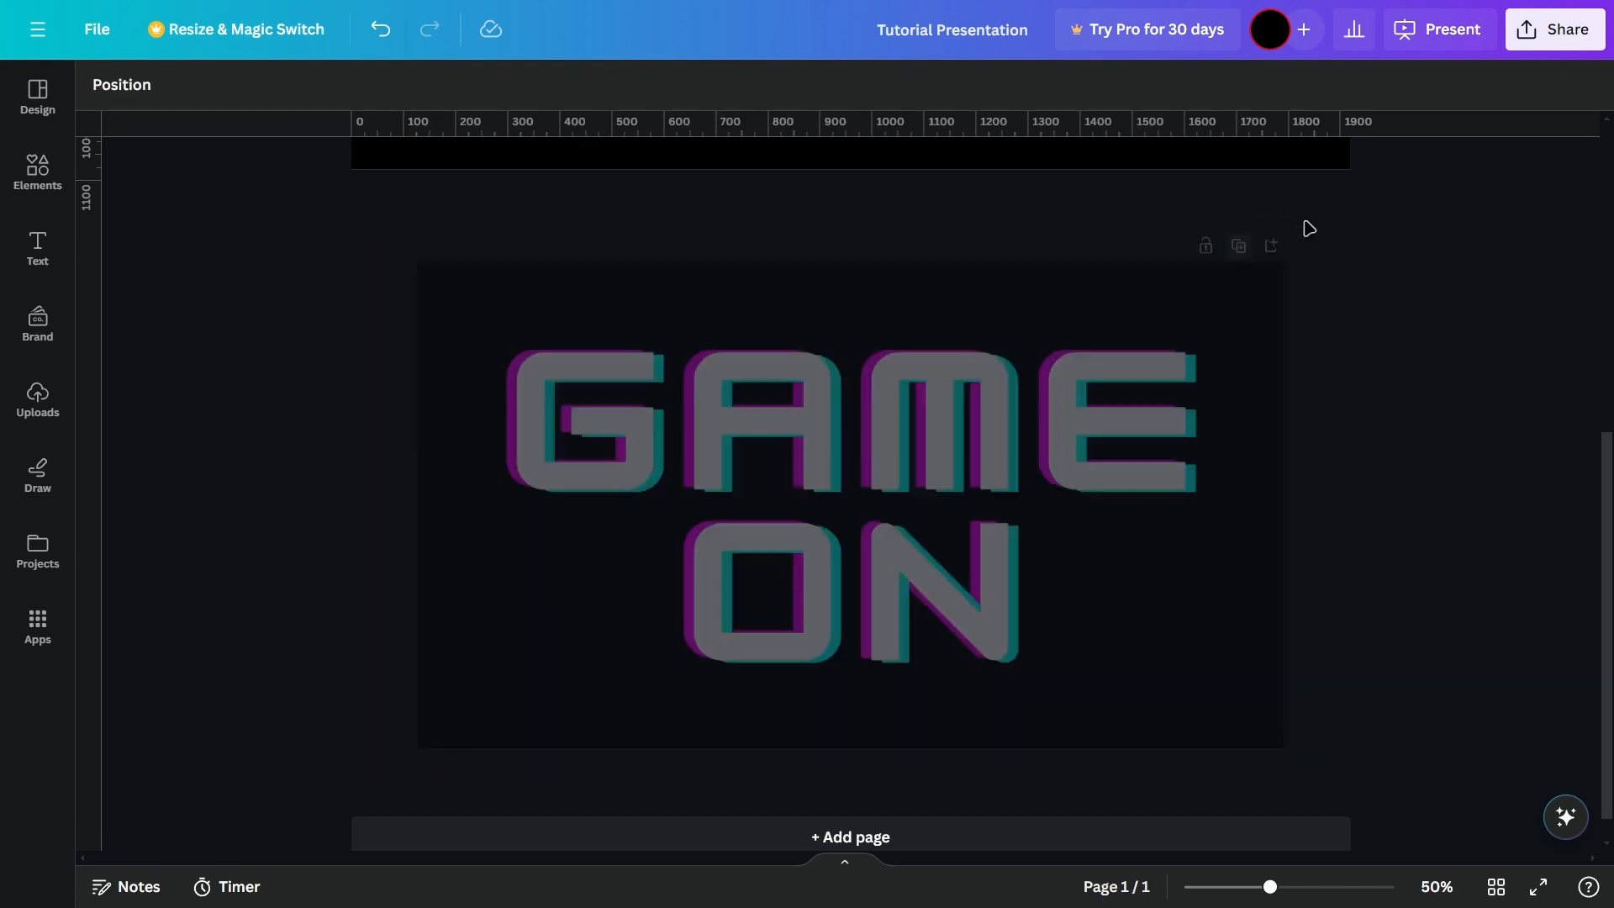
Step: Select the word ON in the GAME ON text on page 2 and apply the Archivo Black font
{"action": "left_click", "coordinate": [1298, 177]}
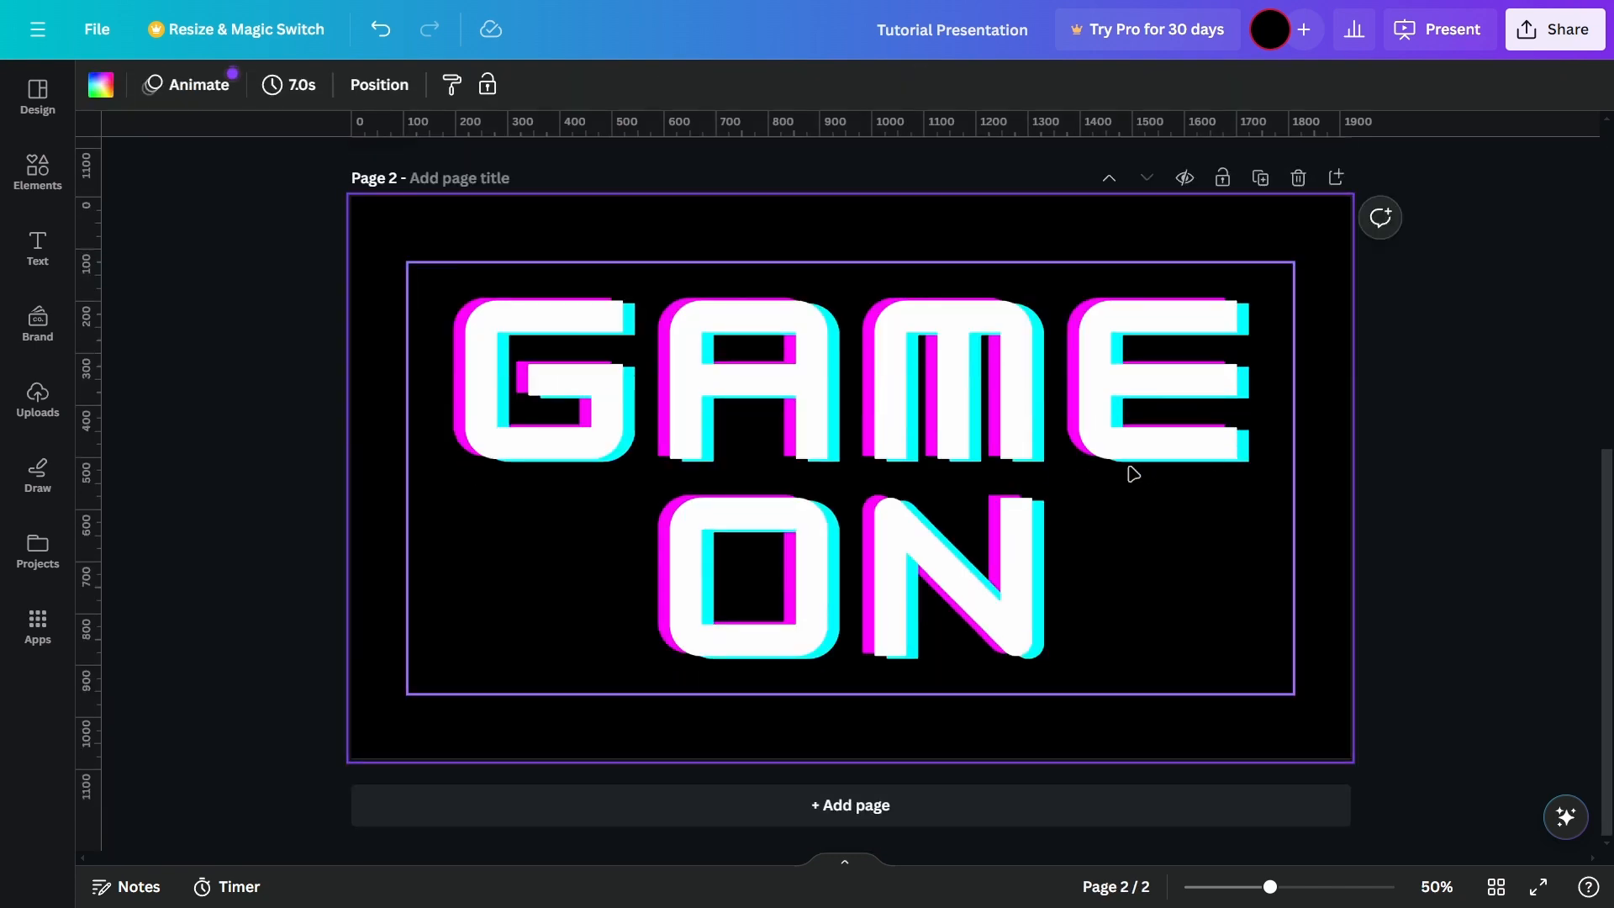
{"action": "left_click", "coordinate": [1068, 423]}
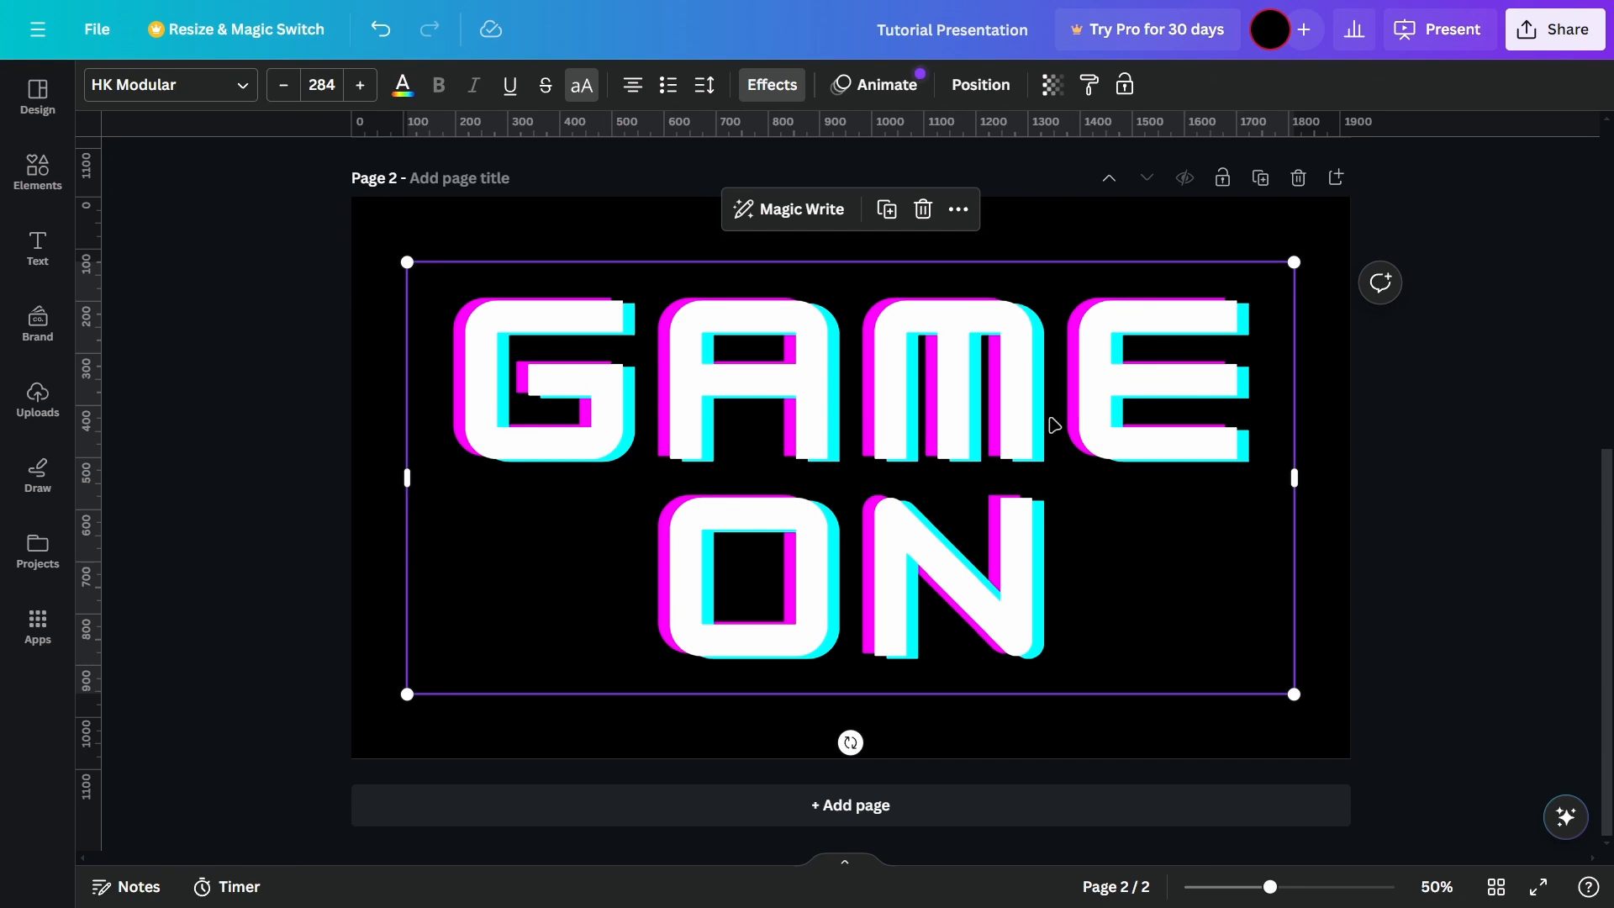
{"action": "double_click", "coordinate": [815, 424]}
{"action": "left_click", "coordinate": [923, 453]}
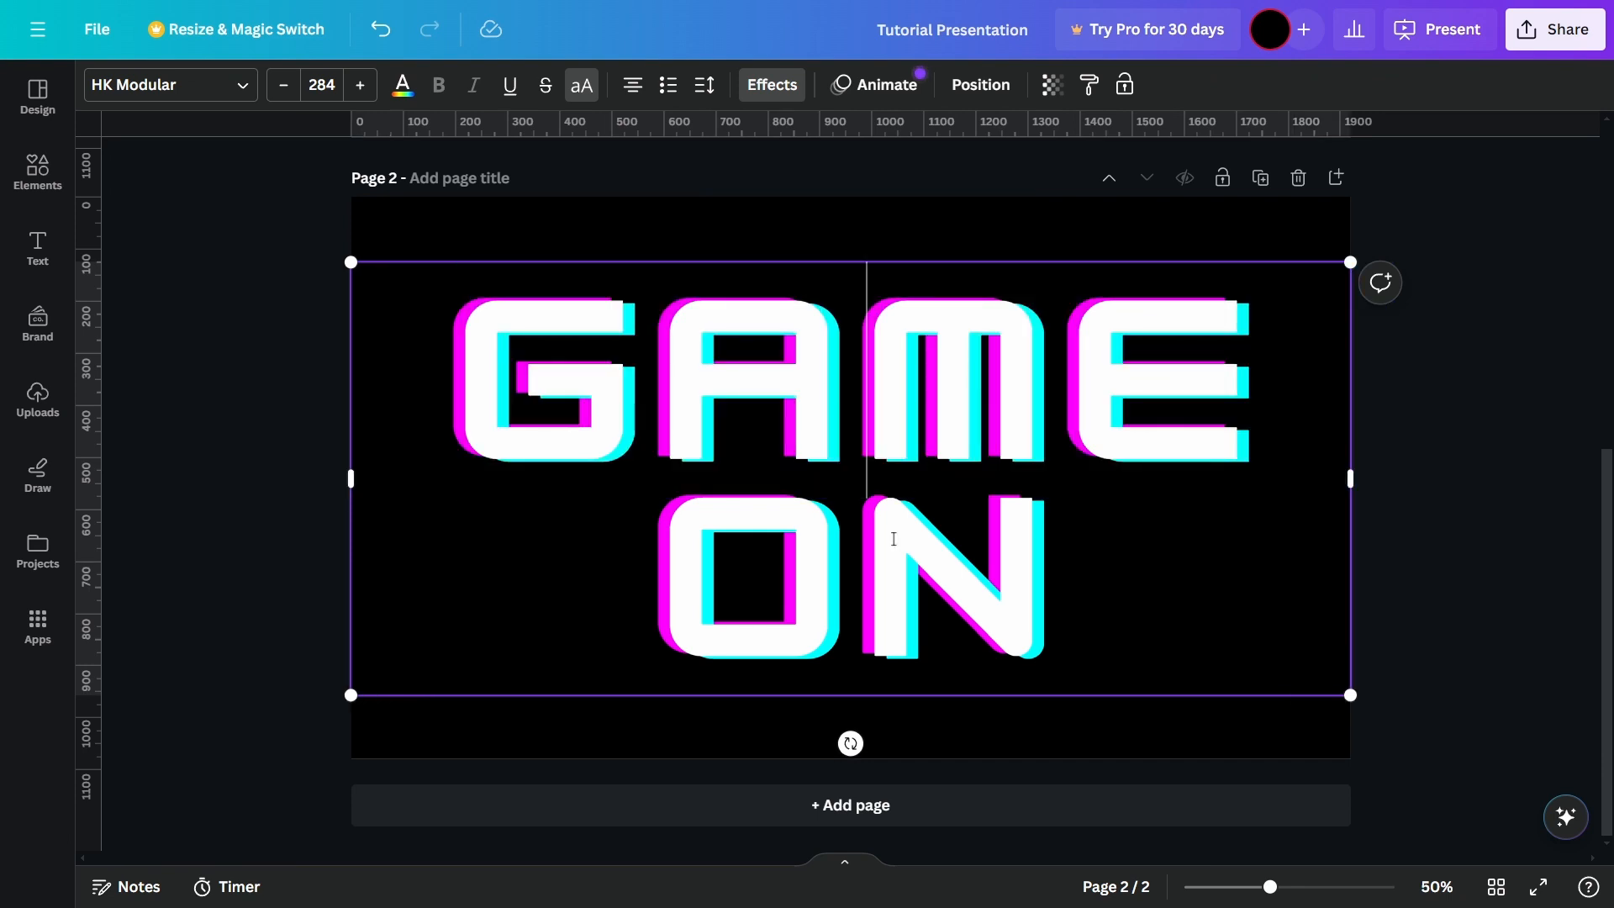
{"action": "left_click_drag", "start_coordinate": [697, 595], "coordinate": [985, 586]}
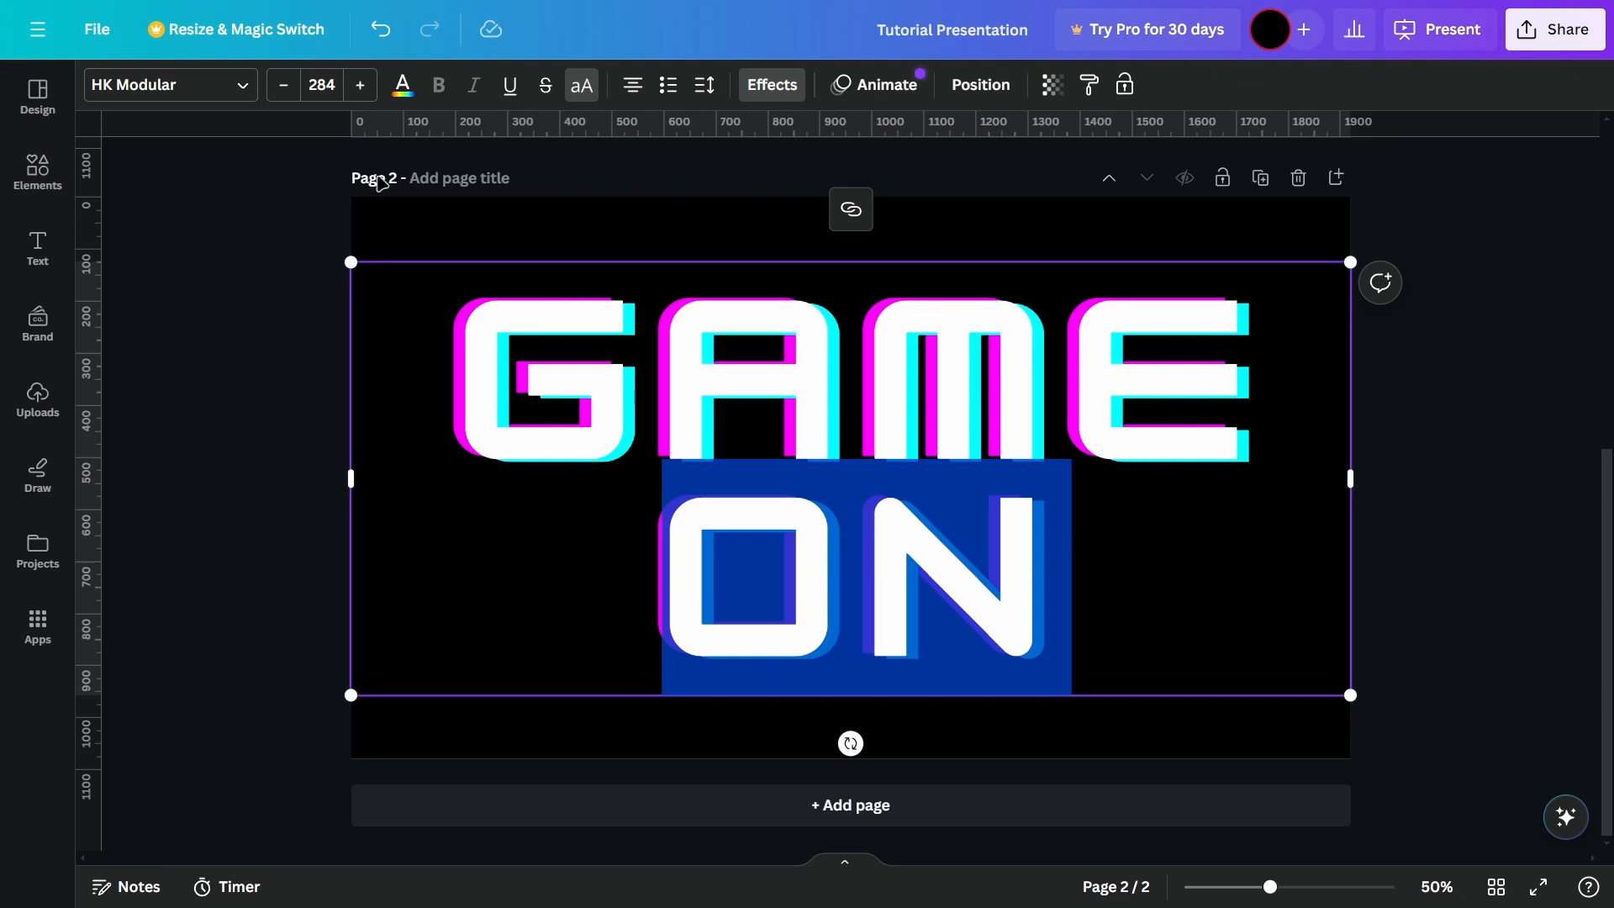
{"action": "left_click", "coordinate": [224, 87]}
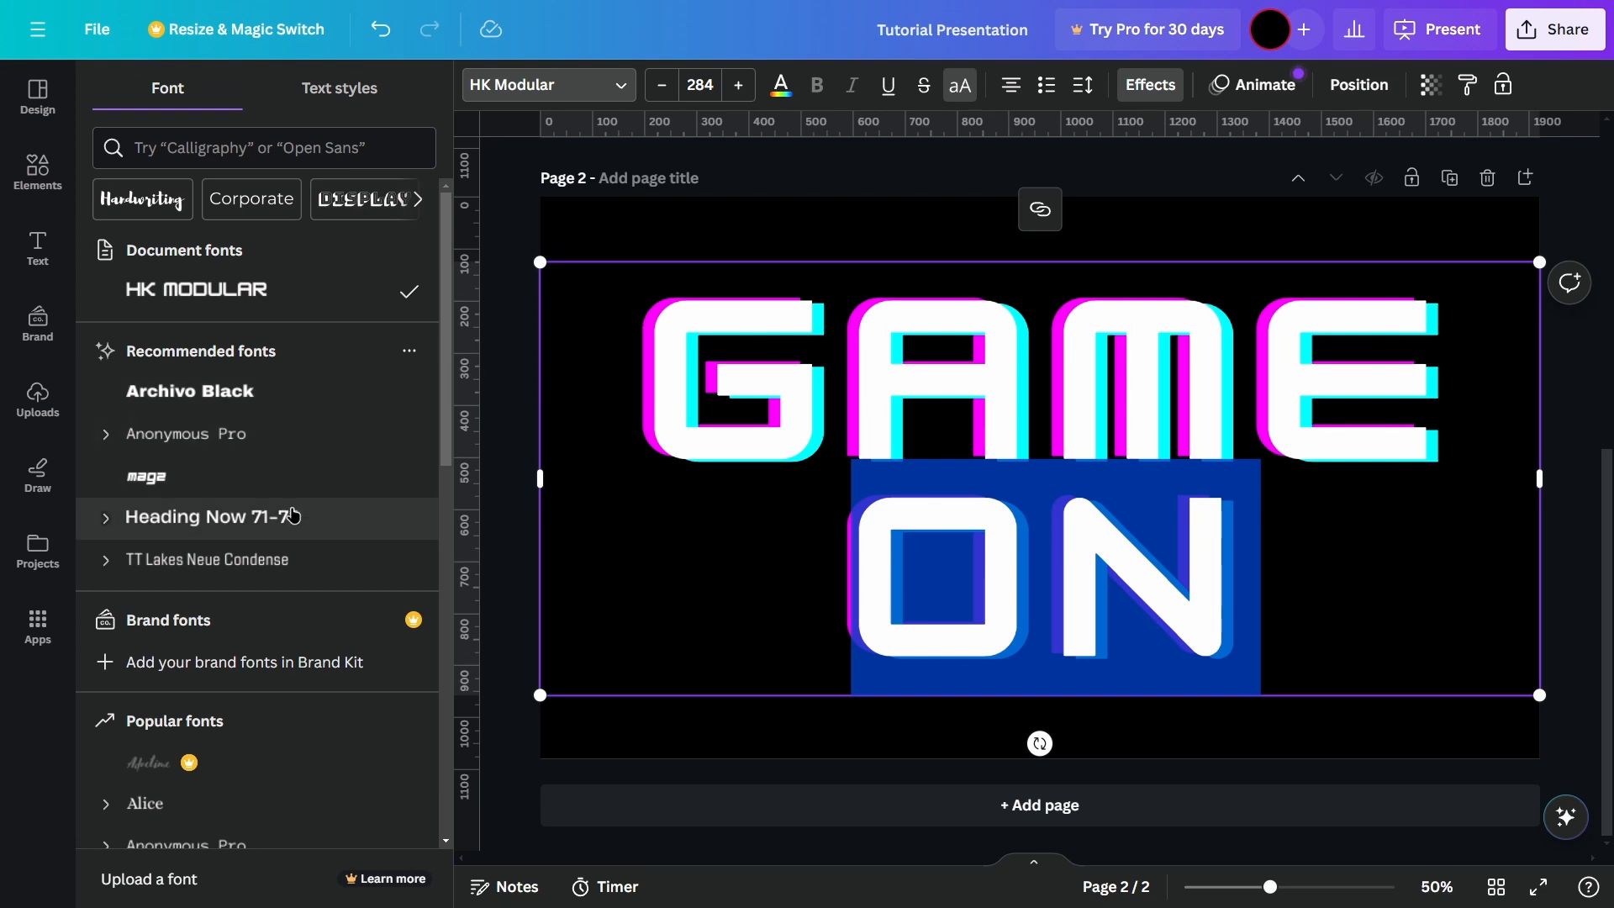
{"action": "scroll", "coordinate": [281, 515], "scroll_direction": "down", "scroll_amount": 5}
{"action": "scroll", "coordinate": [299, 639], "scroll_direction": "up", "scroll_amount": 1}
{"action": "scroll", "coordinate": [300, 639], "scroll_direction": "down", "scroll_amount": 1}
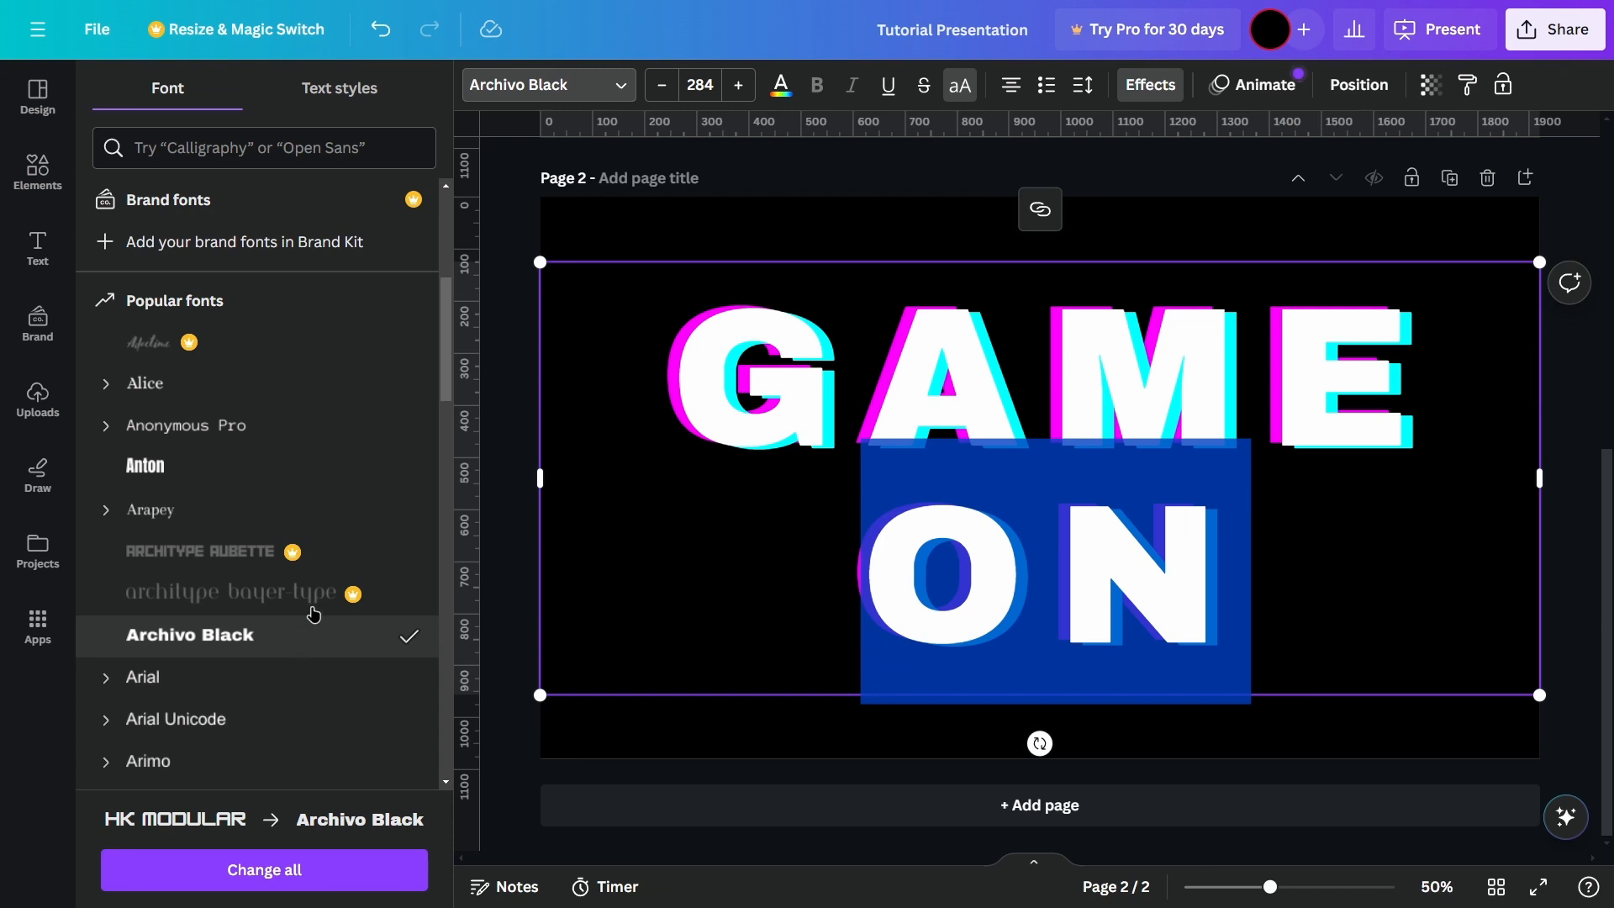
{"action": "left_click", "coordinate": [616, 84]}
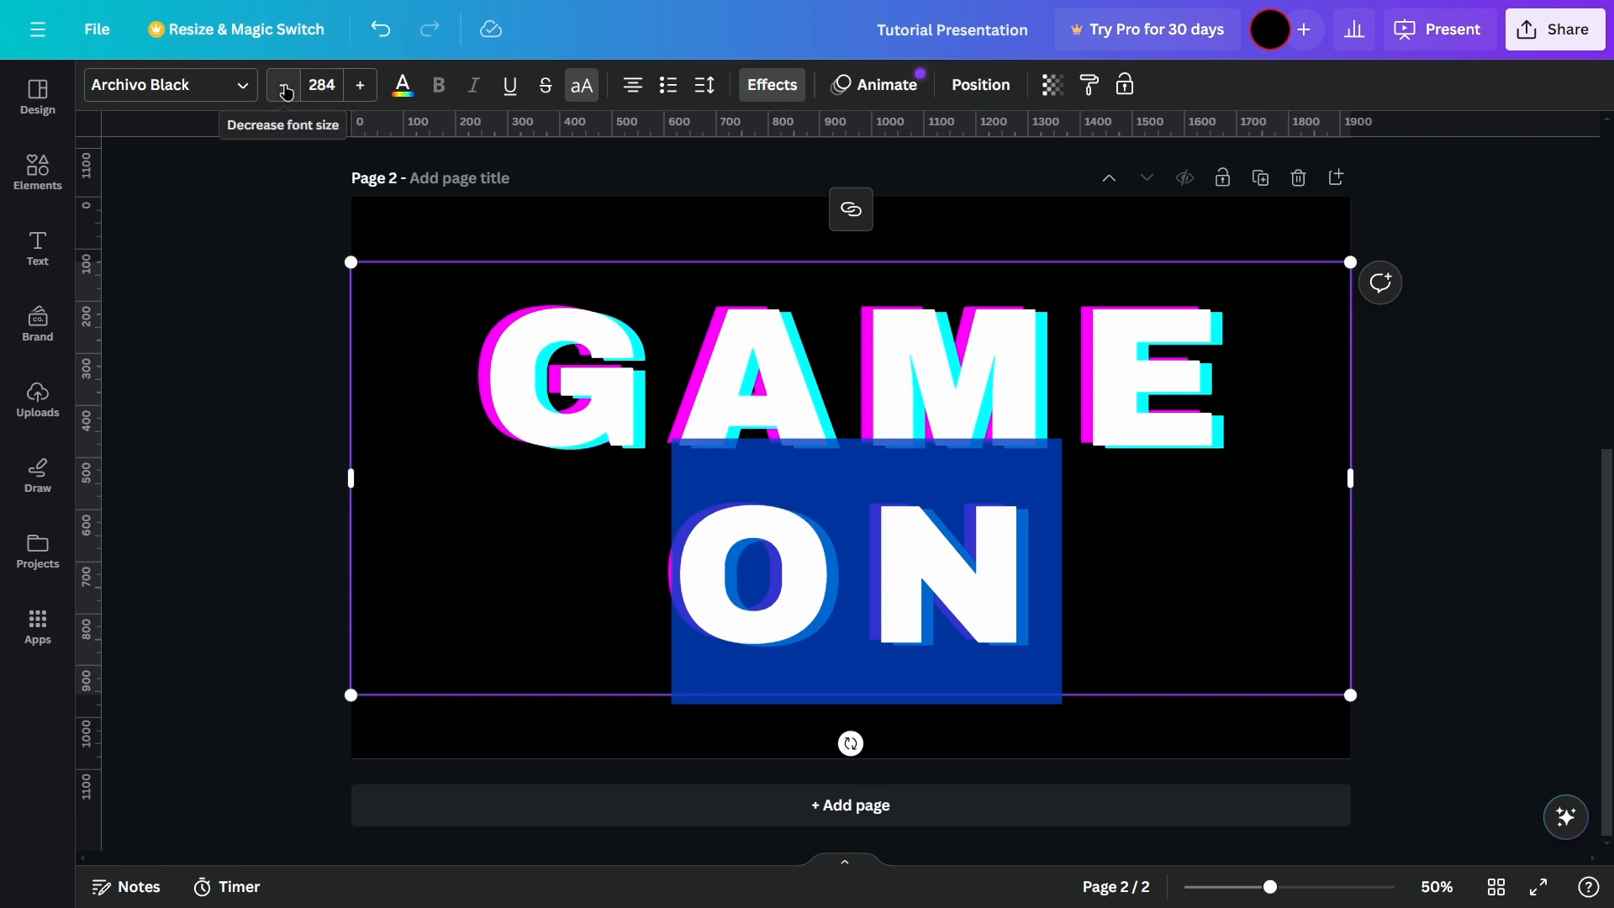
Step: Set the GAME ON text's font size to 100 and color the word ON dark gray
{"action": "left_click", "coordinate": [316, 81]}
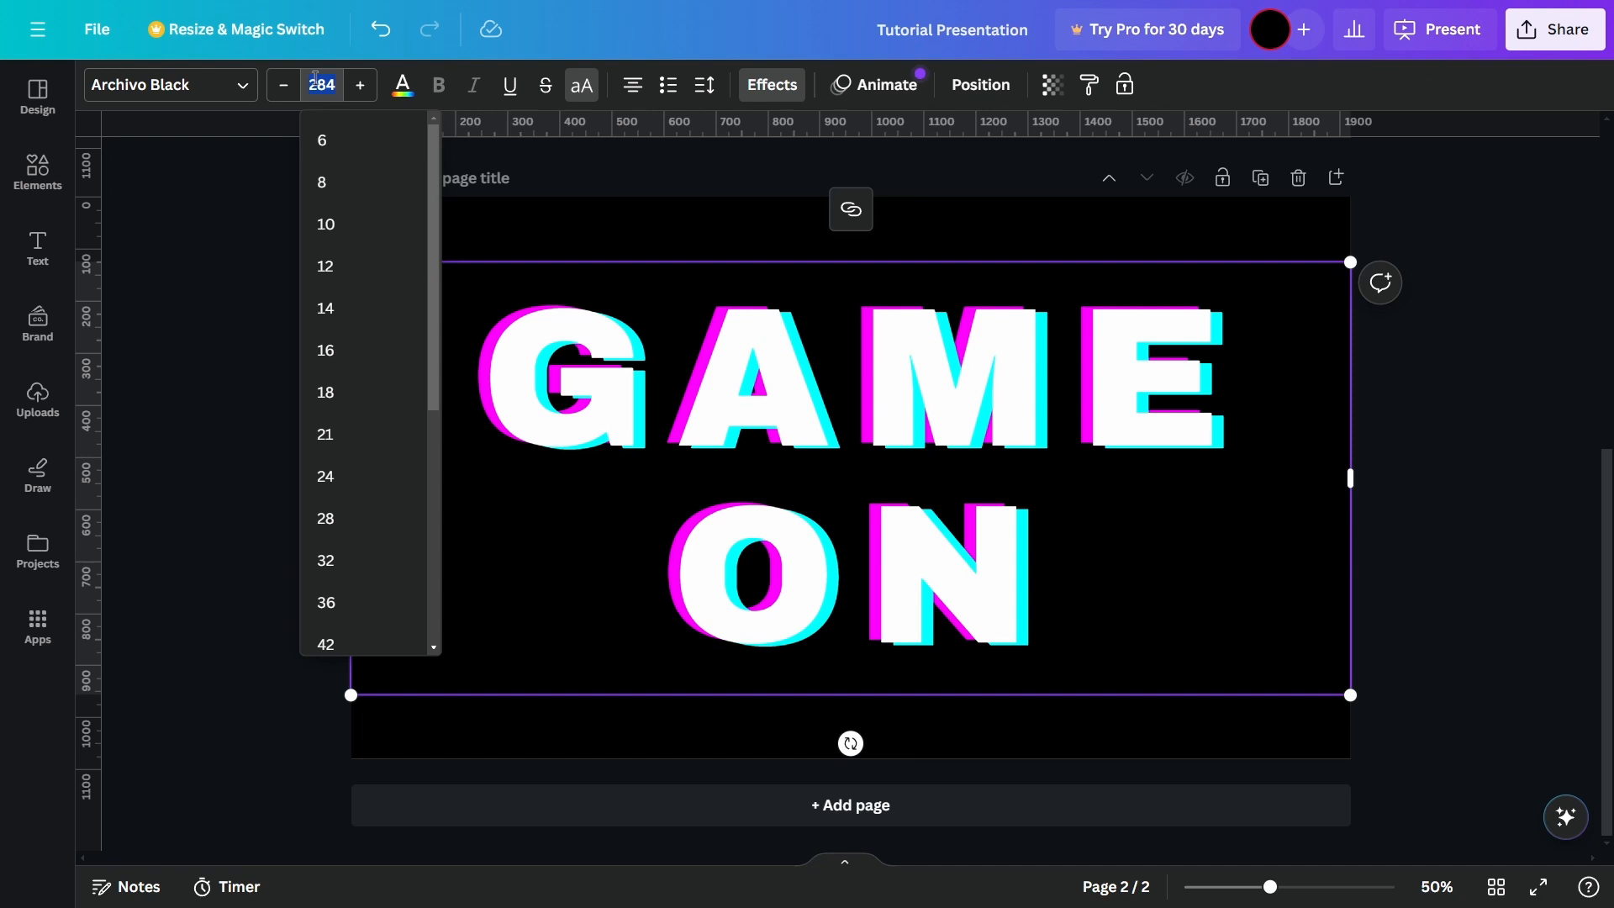
{"action": "key", "text": "Return"}
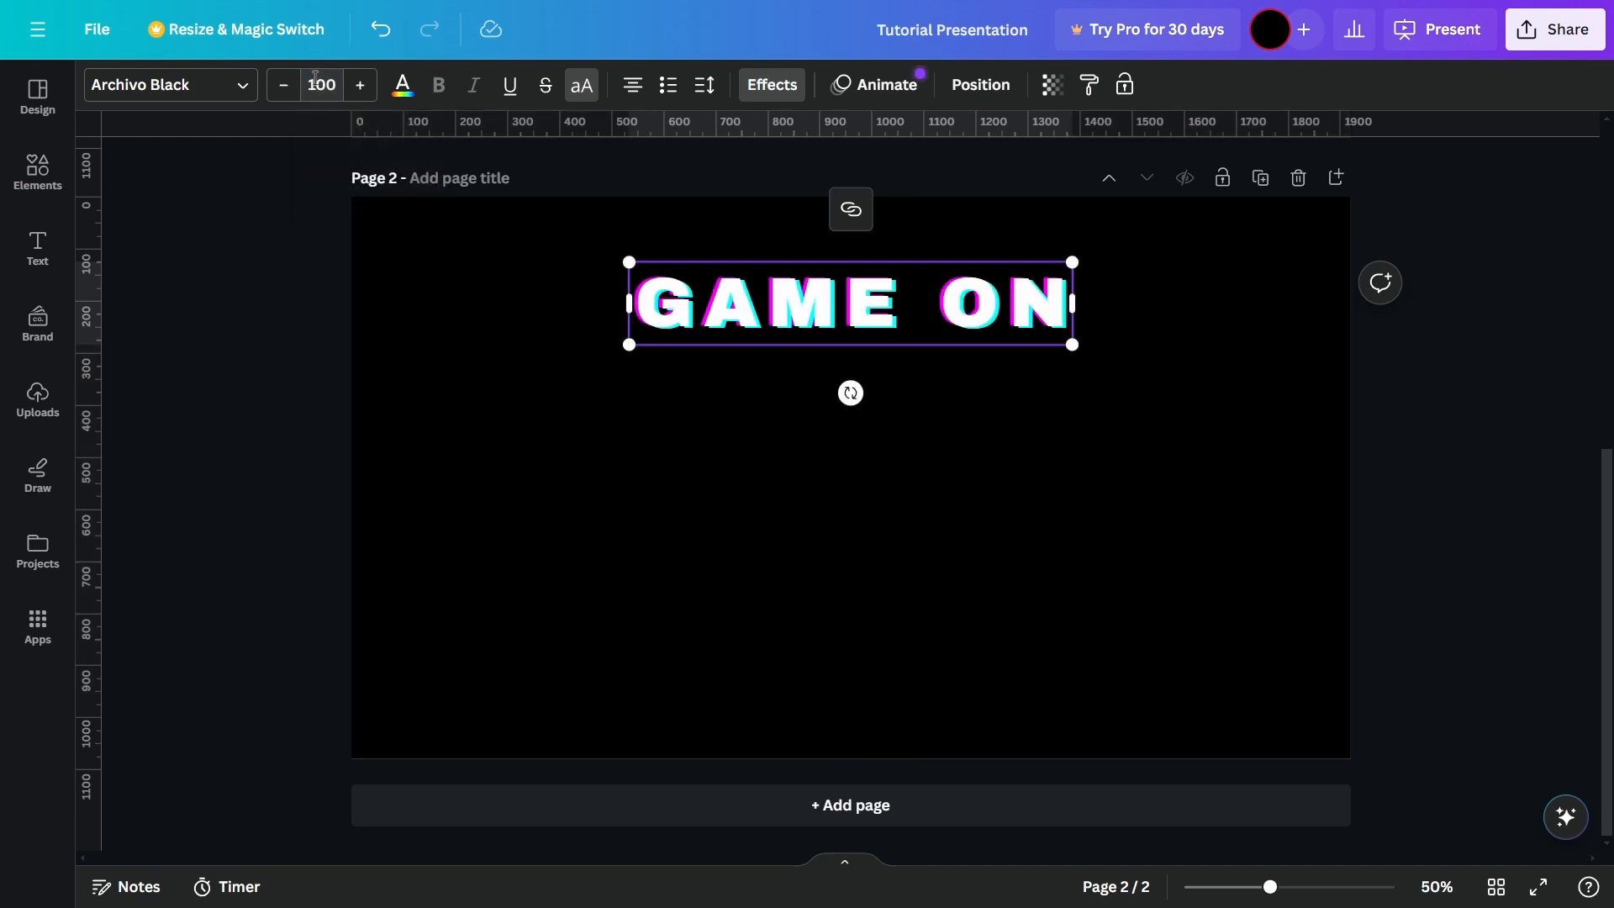
{"action": "left_click", "coordinate": [403, 84]}
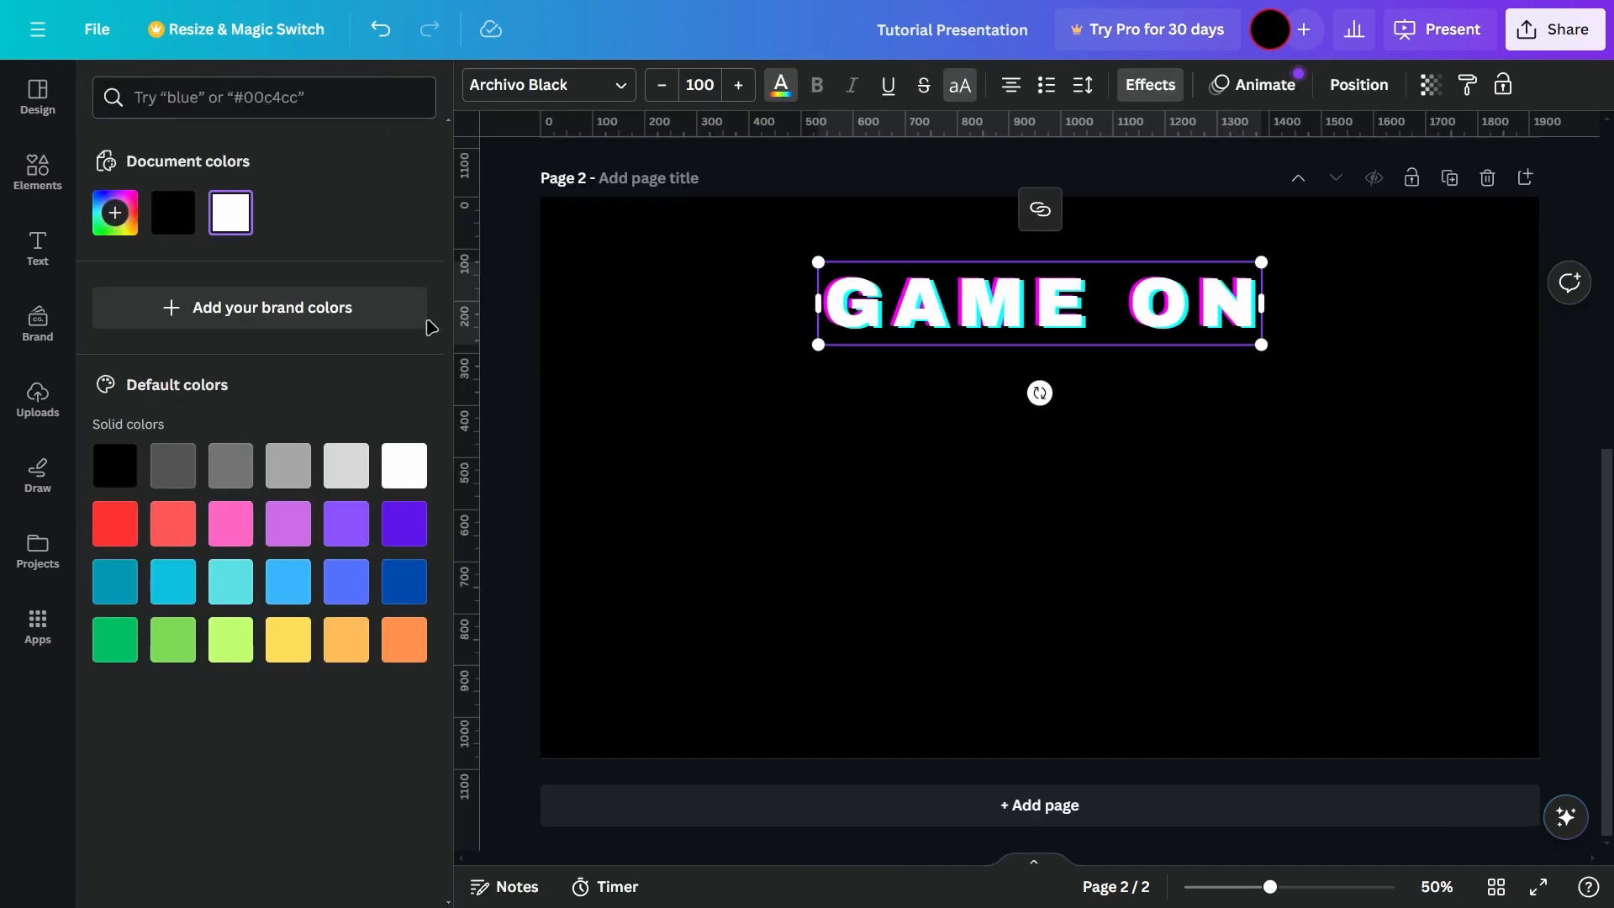
{"action": "left_click", "coordinate": [175, 473]}
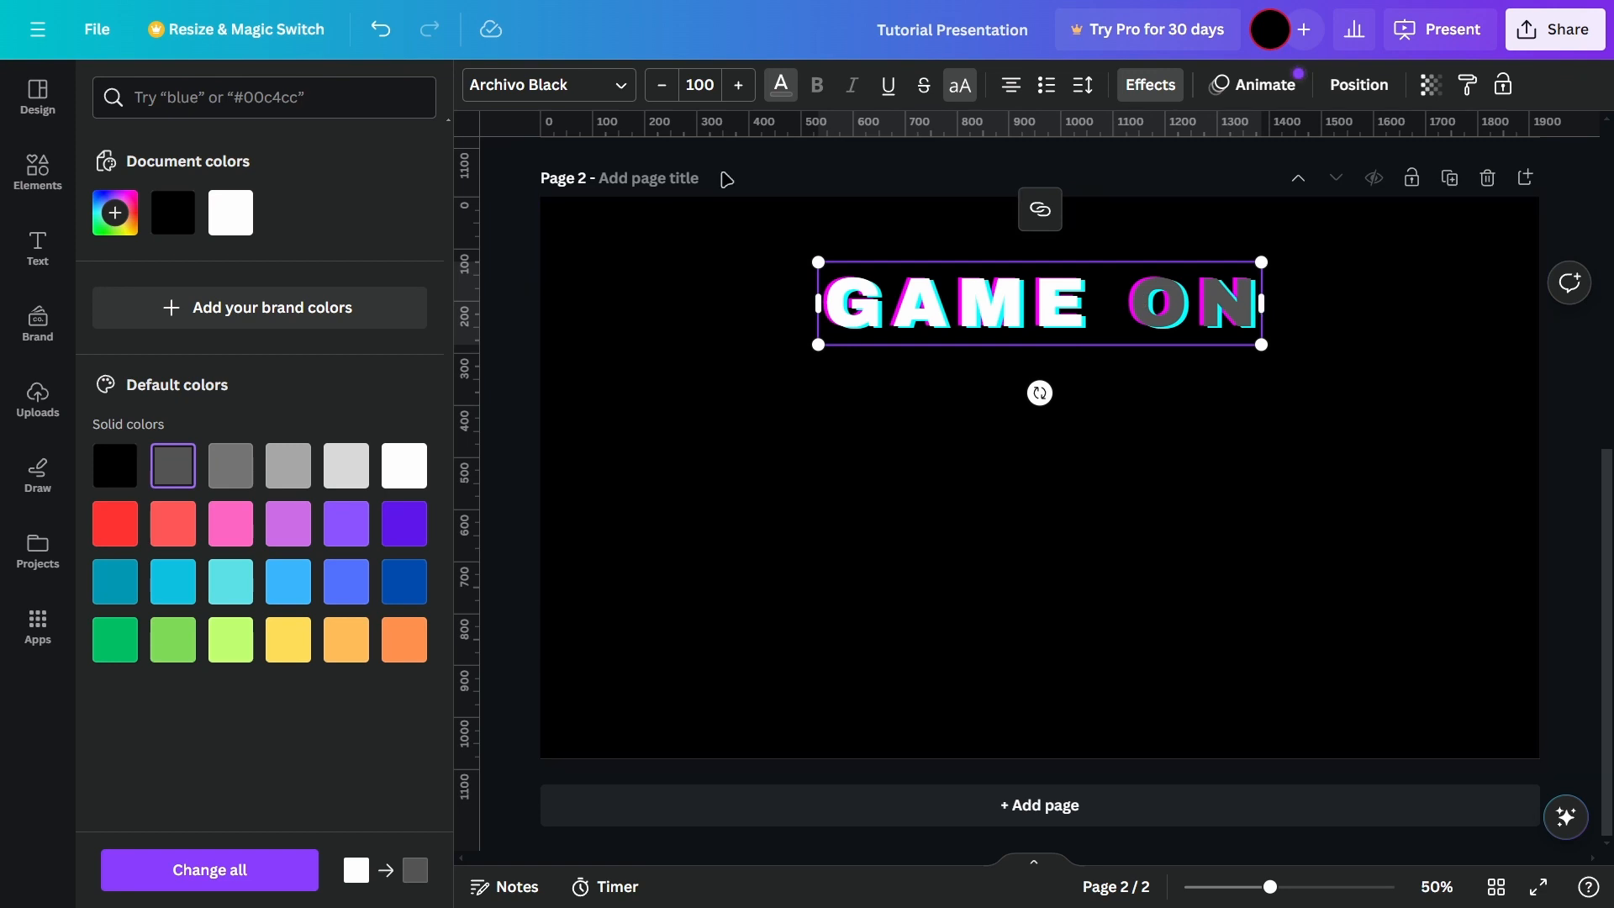
Step: Underline the word ON and cycle through the text alignments back to centered
{"action": "left_click", "coordinate": [888, 85]}
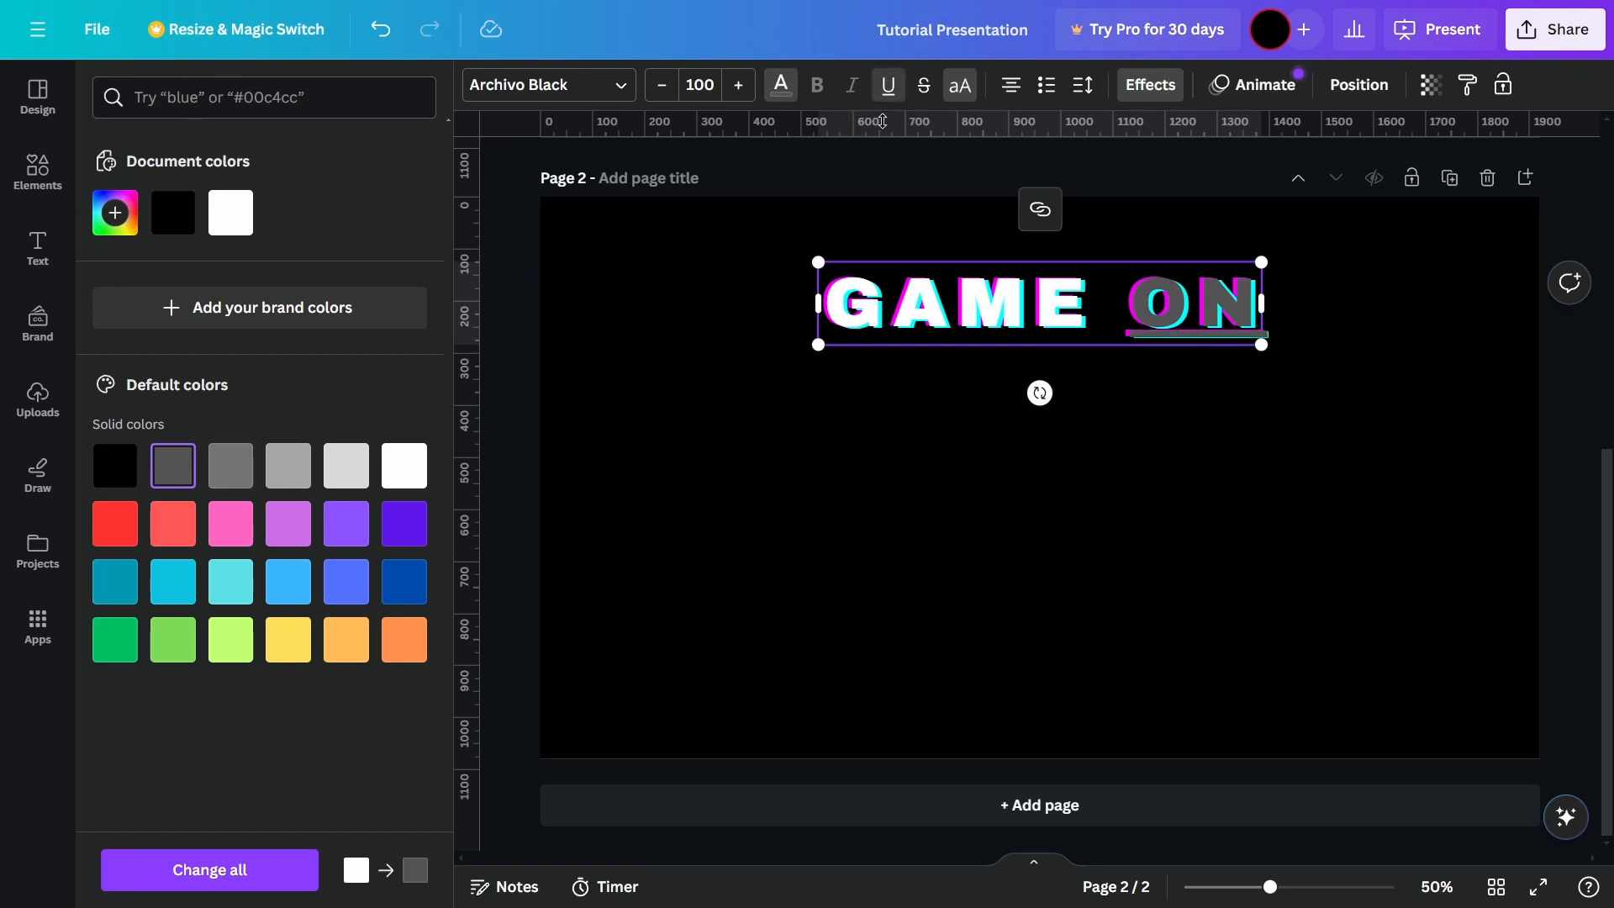
{"action": "left_click", "coordinate": [924, 88]}
{"action": "left_click", "coordinate": [1011, 87]}
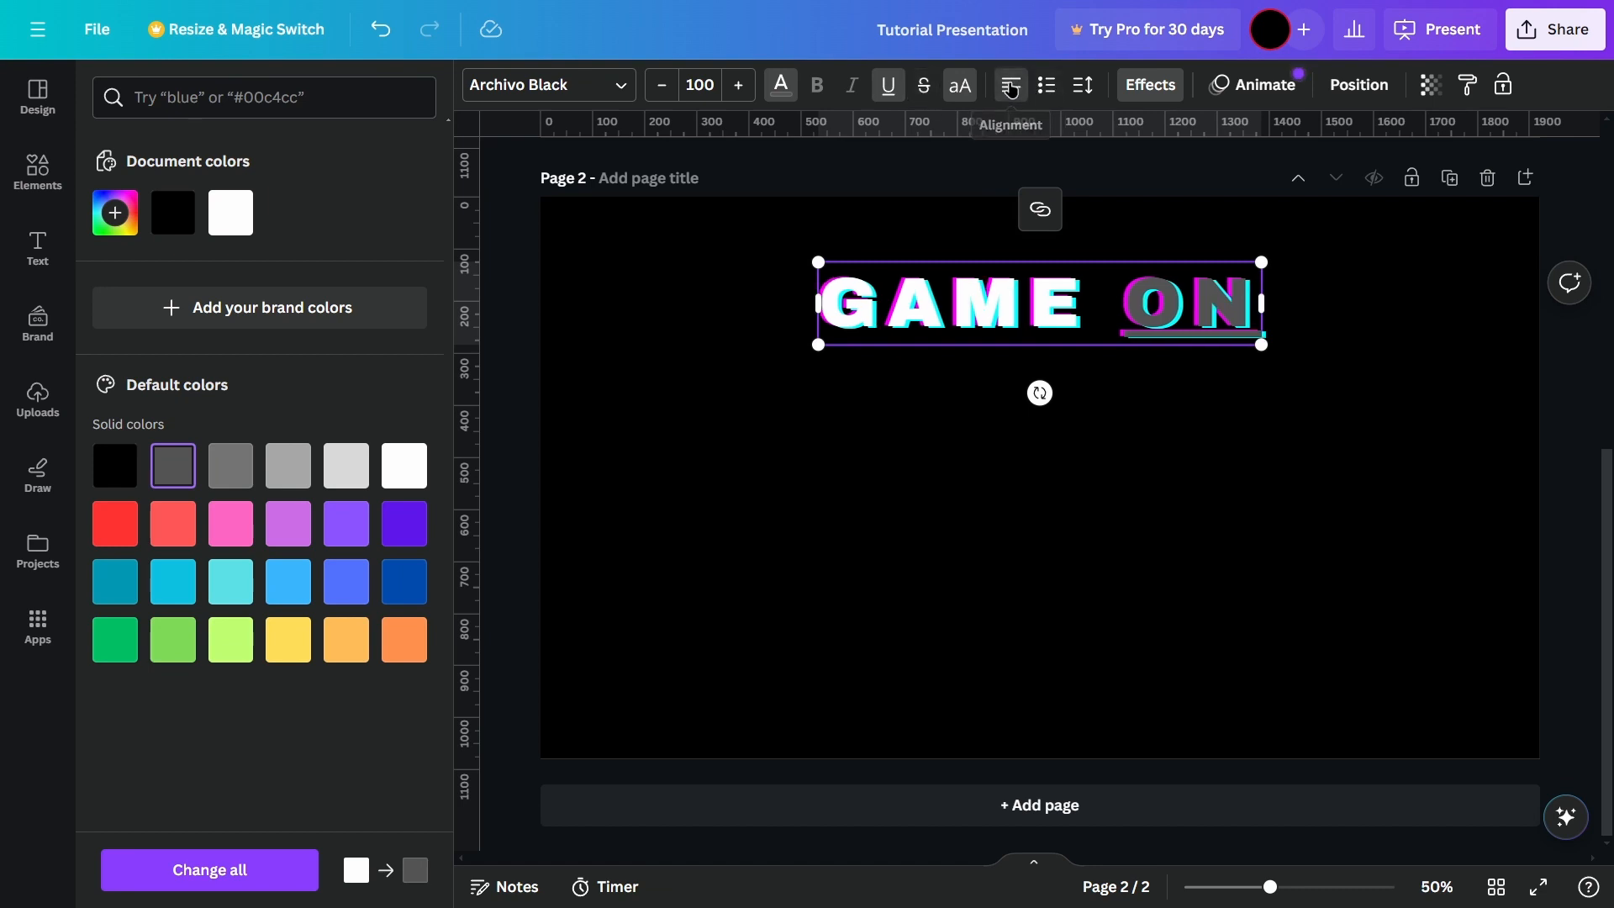
{"action": "left_click", "coordinate": [1010, 87]}
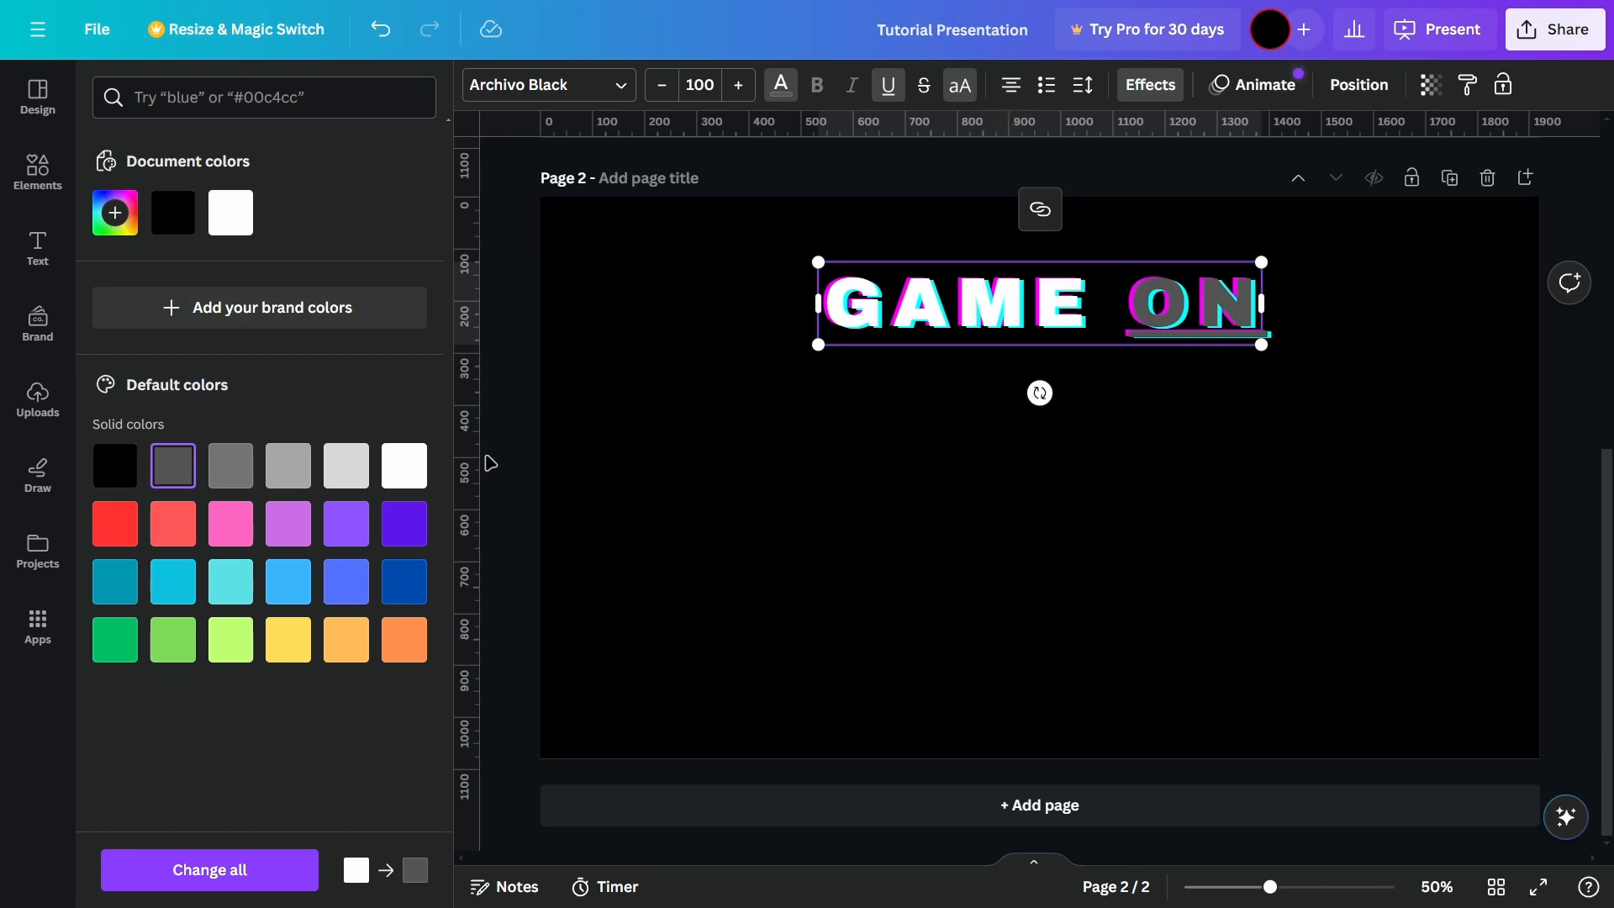
Step: Move the GAME ON text down to the center of page 2
{"action": "left_click", "coordinate": [824, 492]}
{"action": "left_click_drag", "start_coordinate": [857, 302], "coordinate": [857, 475]}
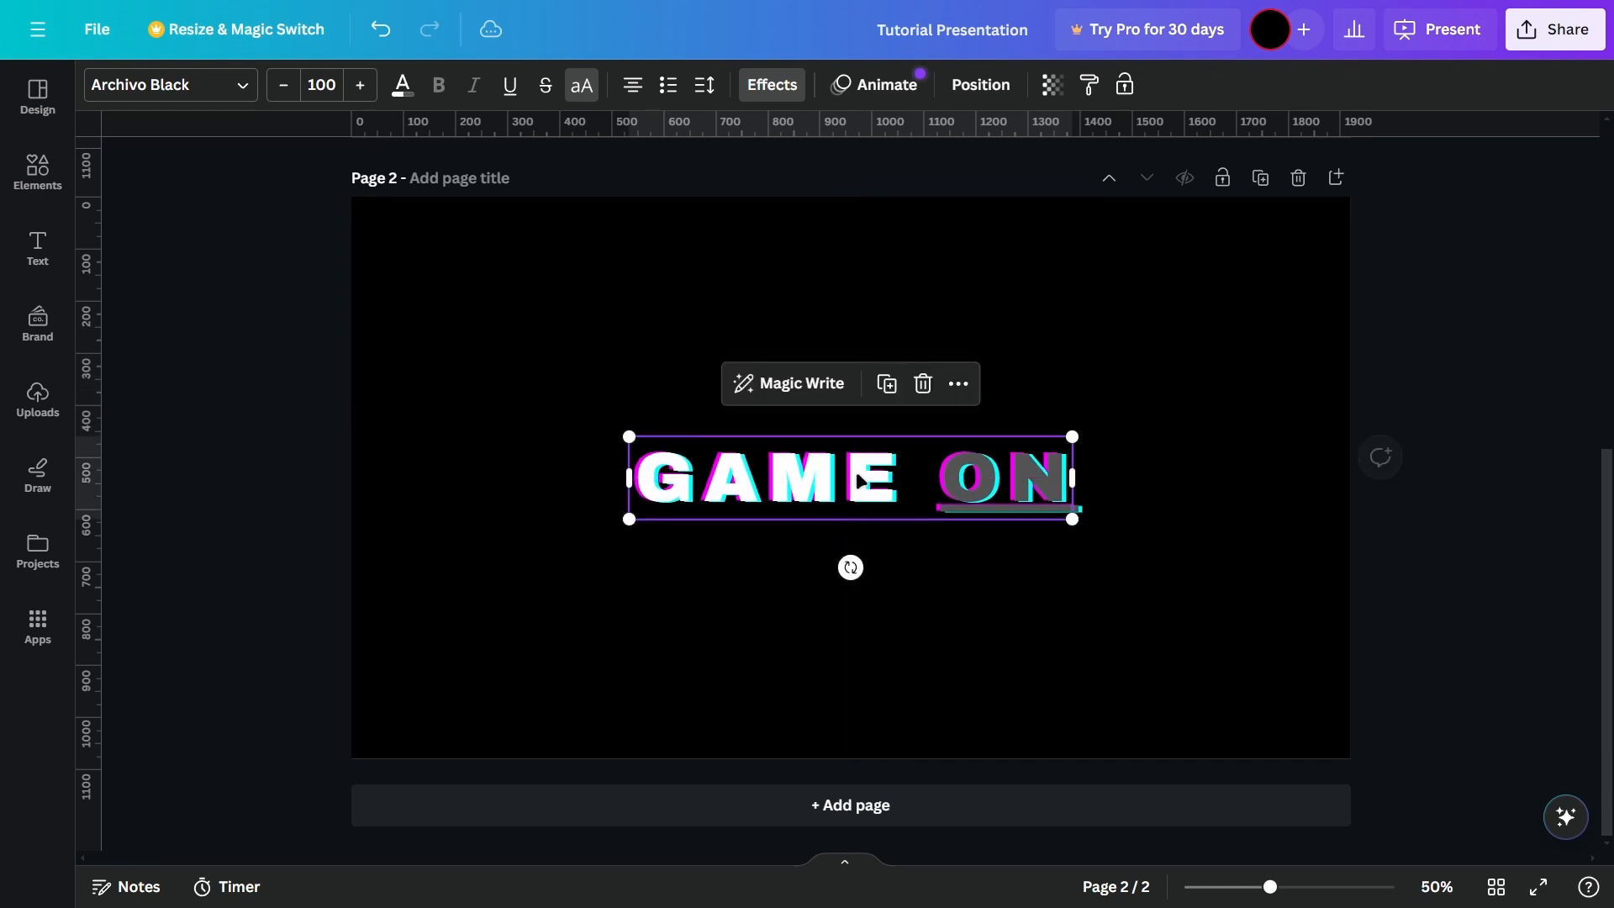
{"action": "left_click", "coordinate": [1211, 462]}
{"action": "scroll", "coordinate": [1178, 501], "scroll_direction": "up", "scroll_amount": 5}
{"action": "scroll", "coordinate": [924, 505], "scroll_direction": "down", "scroll_amount": 5}
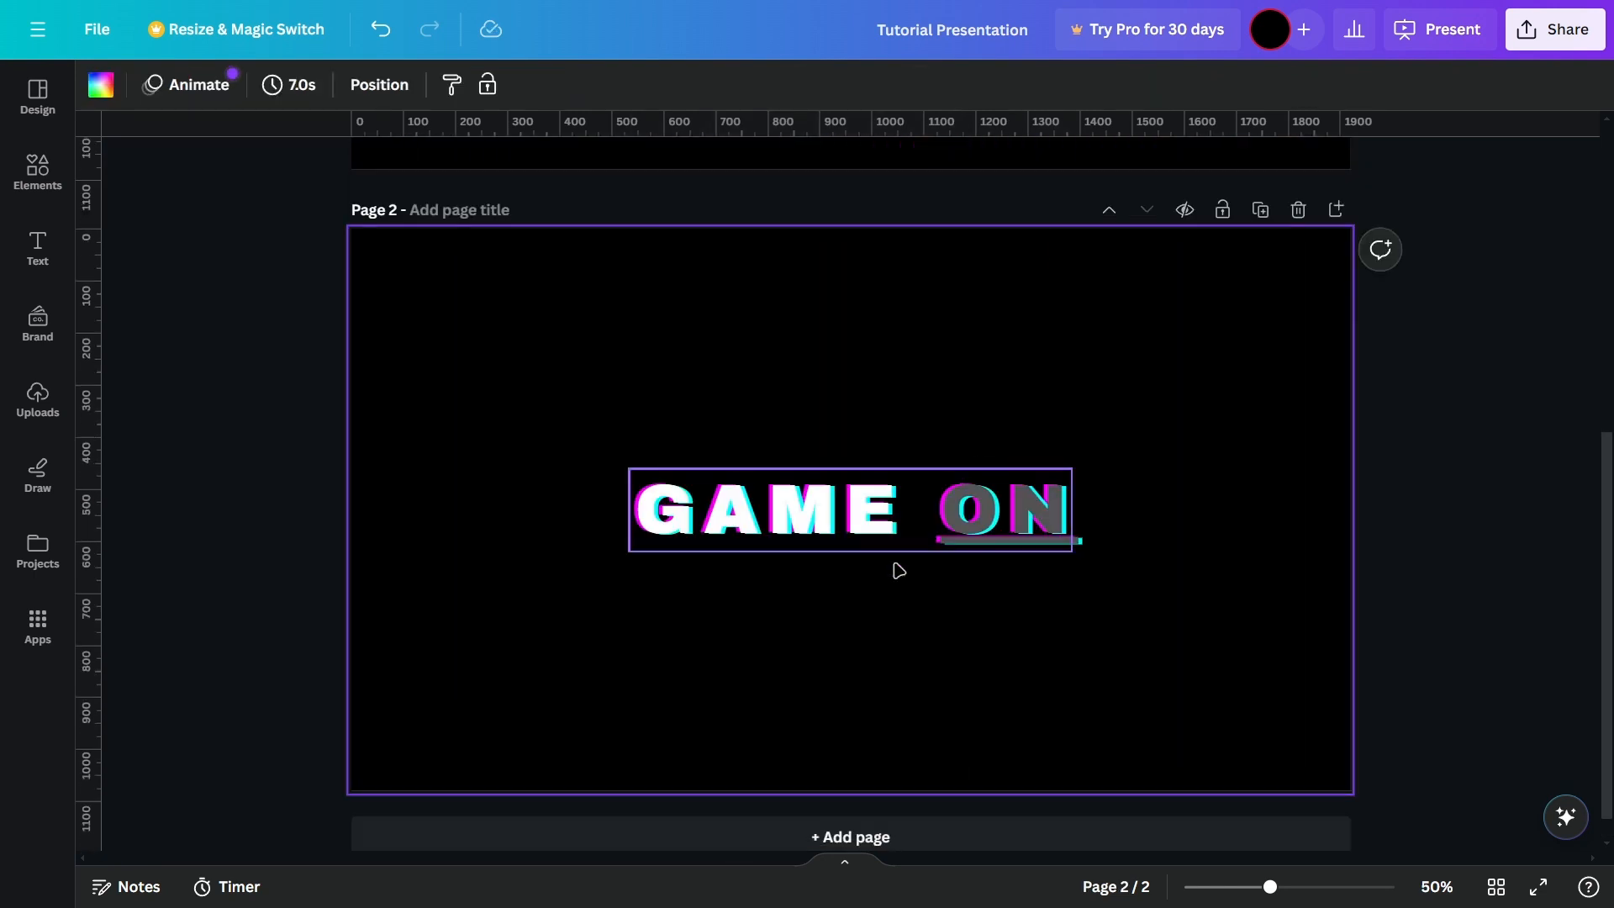
{"action": "left_click", "coordinate": [931, 503]}
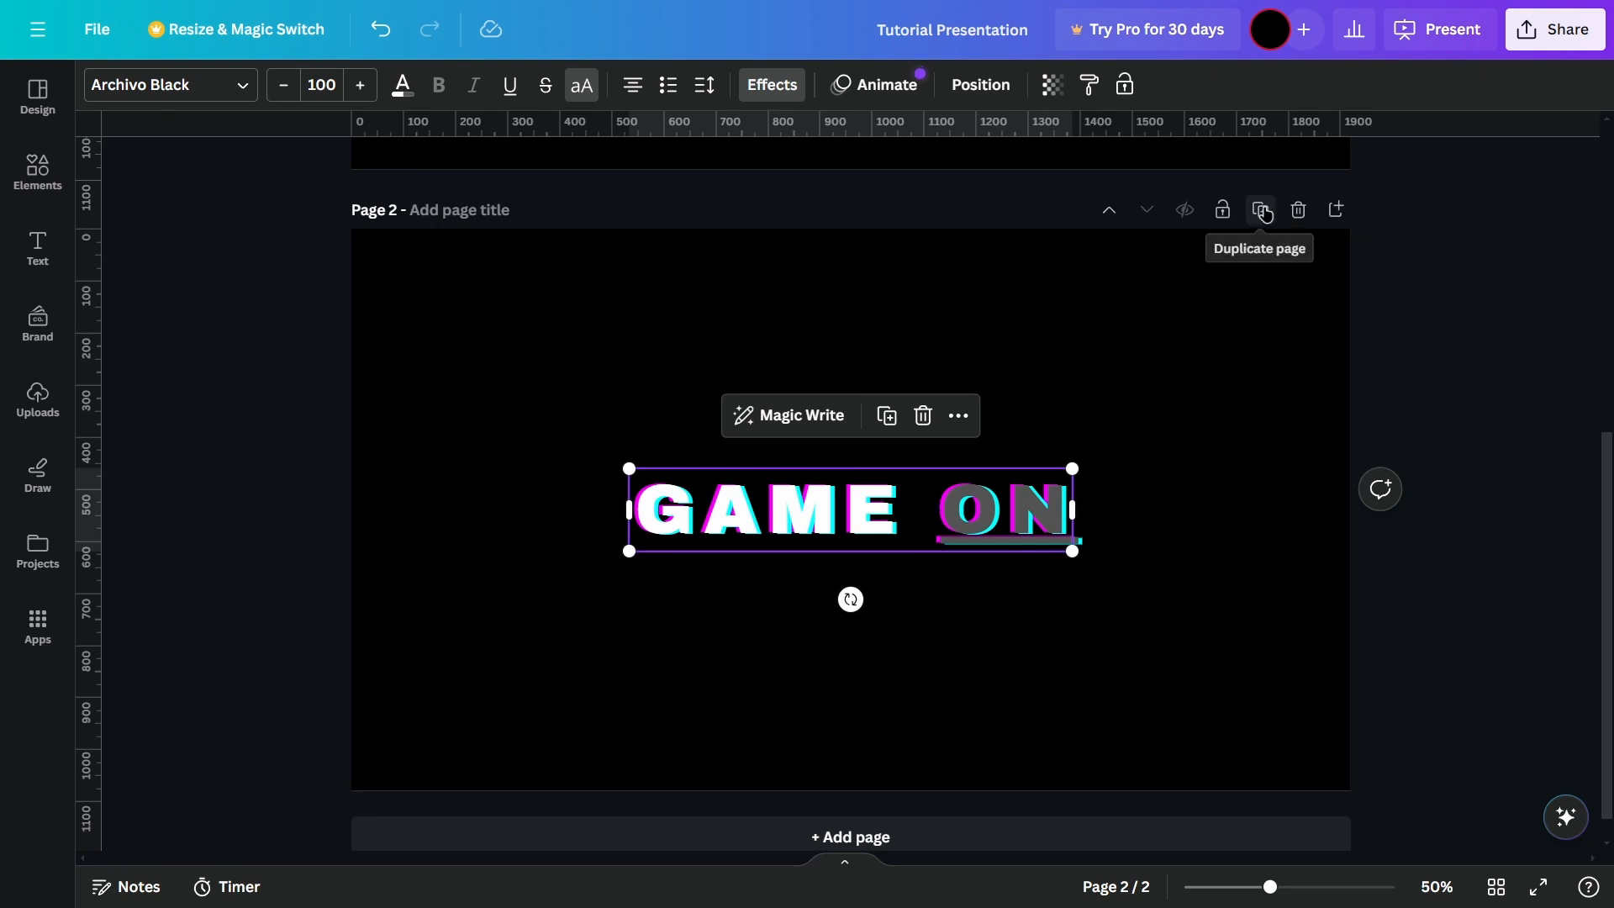
Step: Add a blank page after the second GAME ON page
{"action": "scroll", "coordinate": [1199, 609], "scroll_direction": "down", "scroll_amount": 1}
{"action": "left_click", "coordinate": [913, 824]}
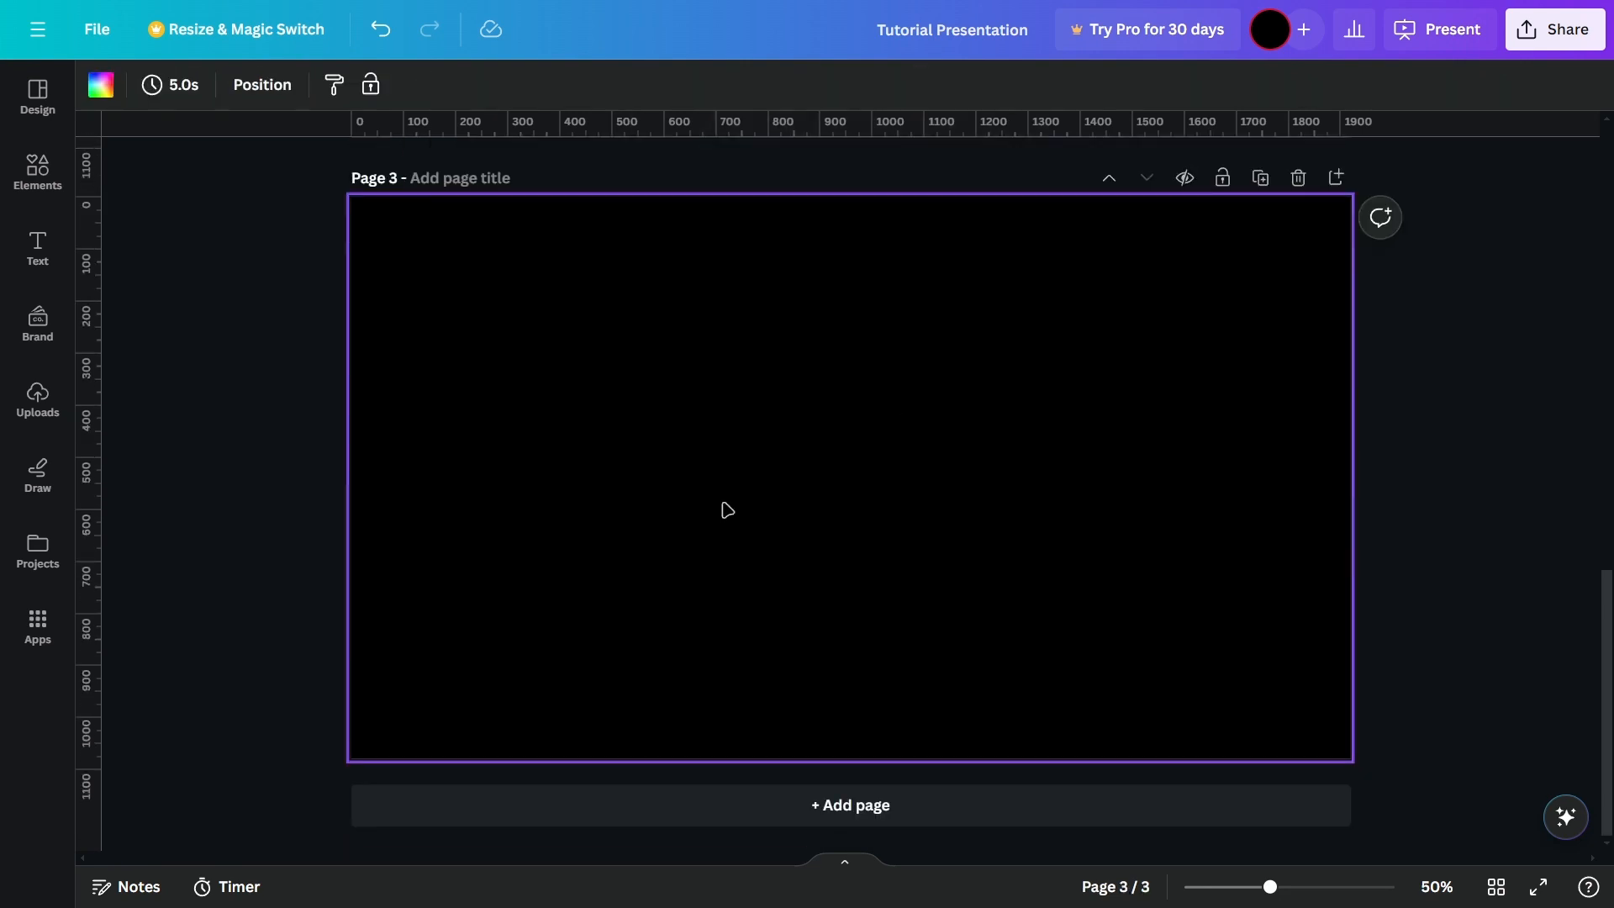
{"action": "scroll", "coordinate": [811, 501], "scroll_direction": "up", "scroll_amount": 3}
{"action": "scroll", "coordinate": [660, 430], "scroll_direction": "down", "scroll_amount": 3}
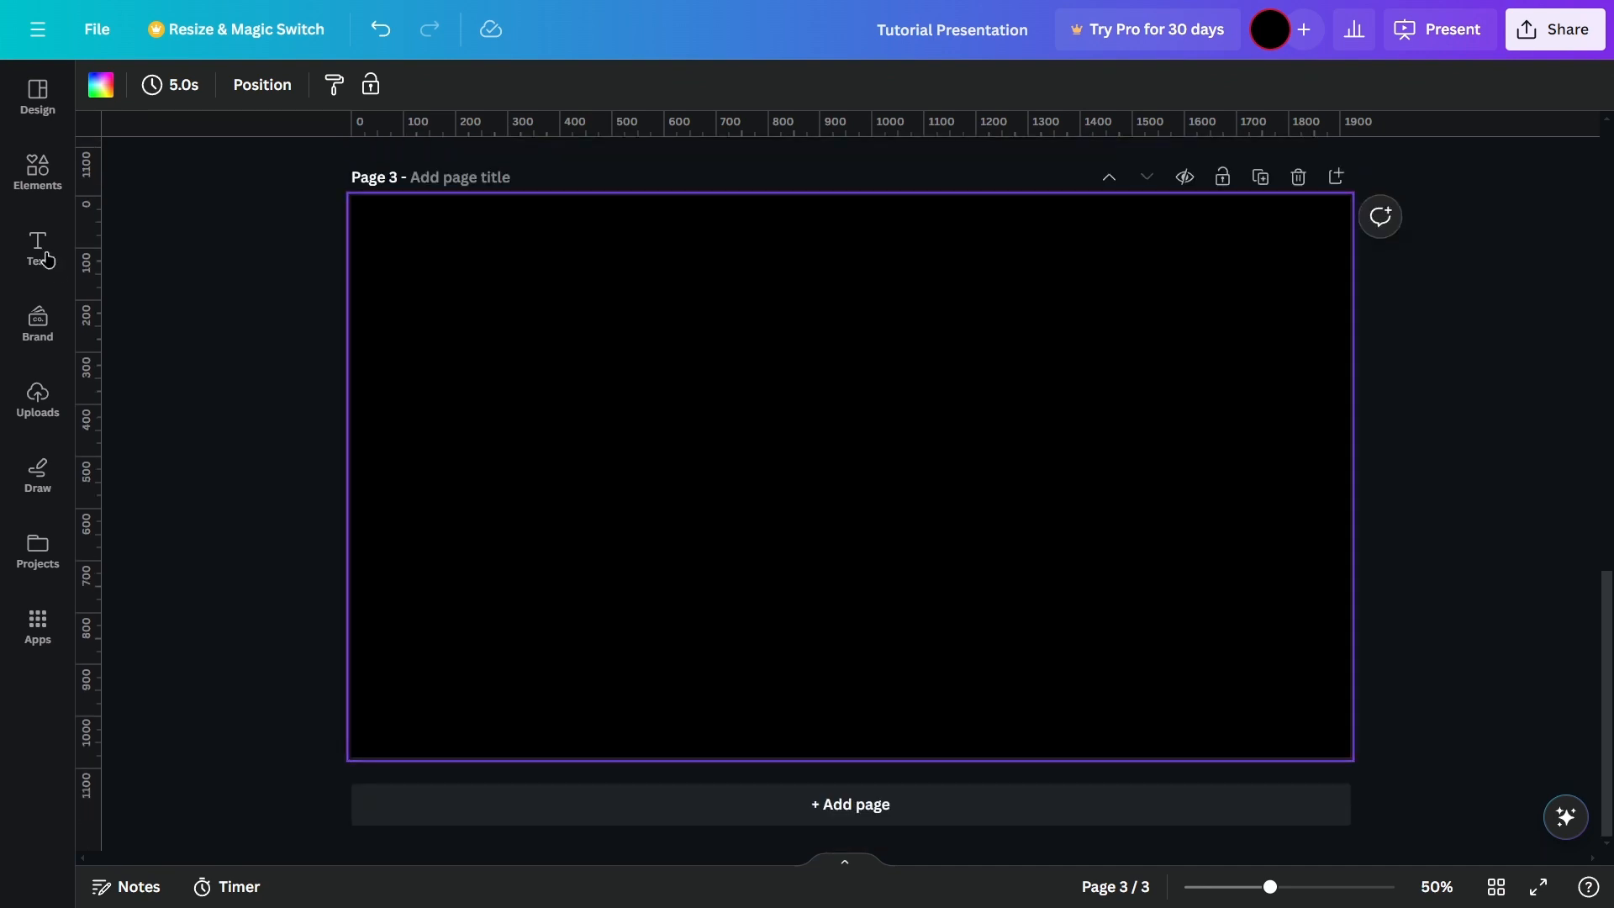
Step: Place a rounded square shape near the center of the blank third page and collapse the side panel
{"action": "left_click", "coordinate": [37, 168]}
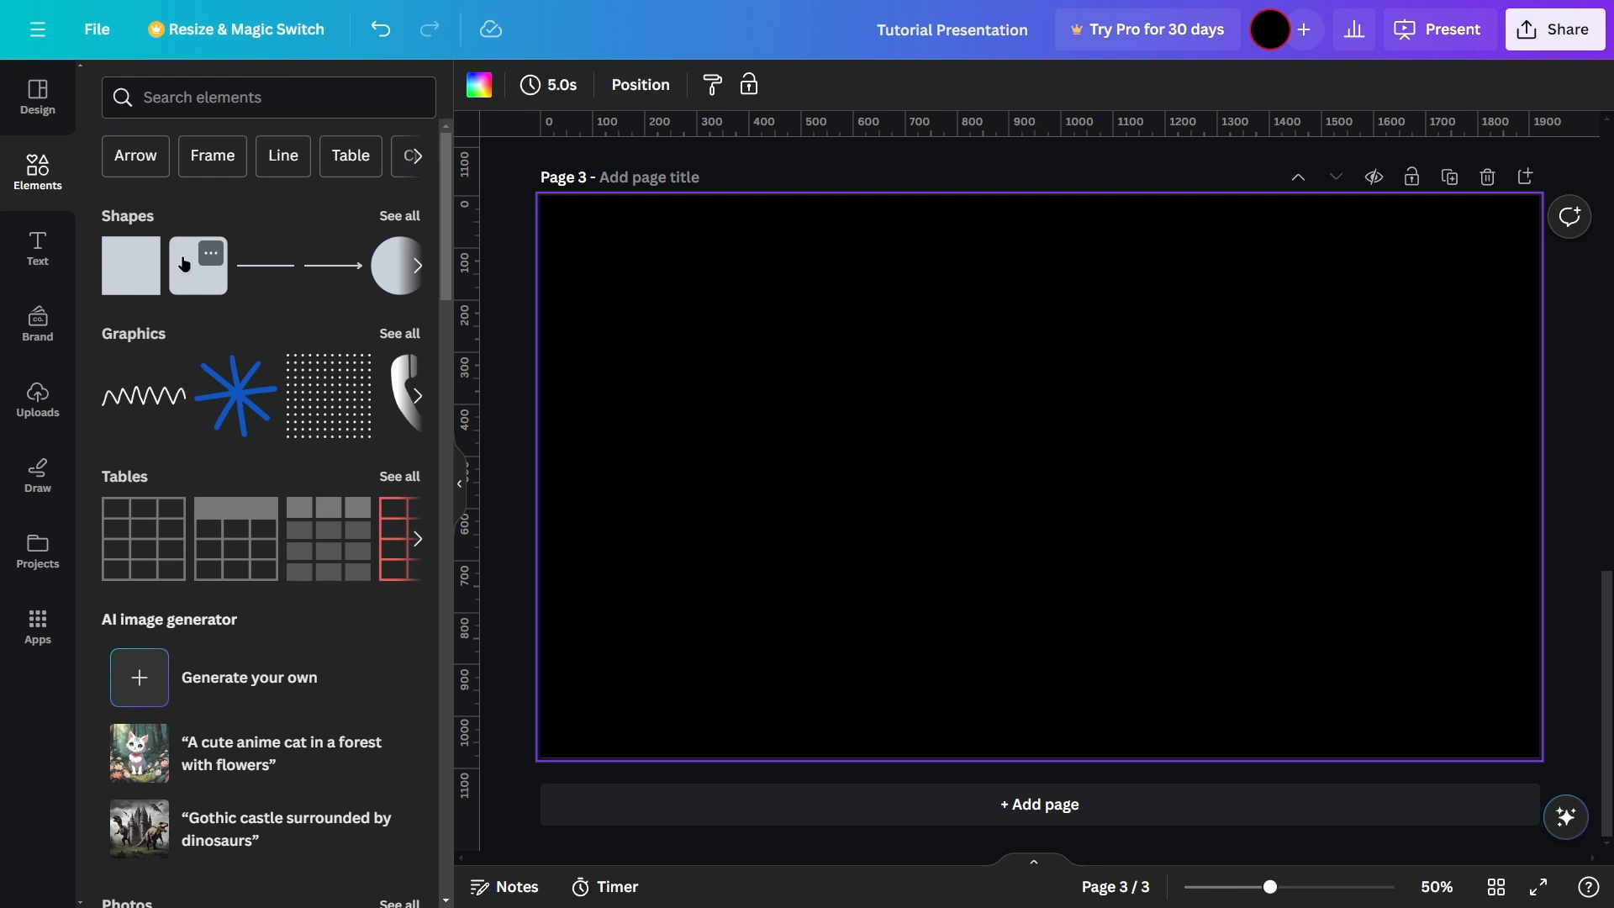
{"action": "left_click_drag", "start_coordinate": [193, 280], "coordinate": [1001, 457]}
{"action": "left_click", "coordinate": [1007, 435]}
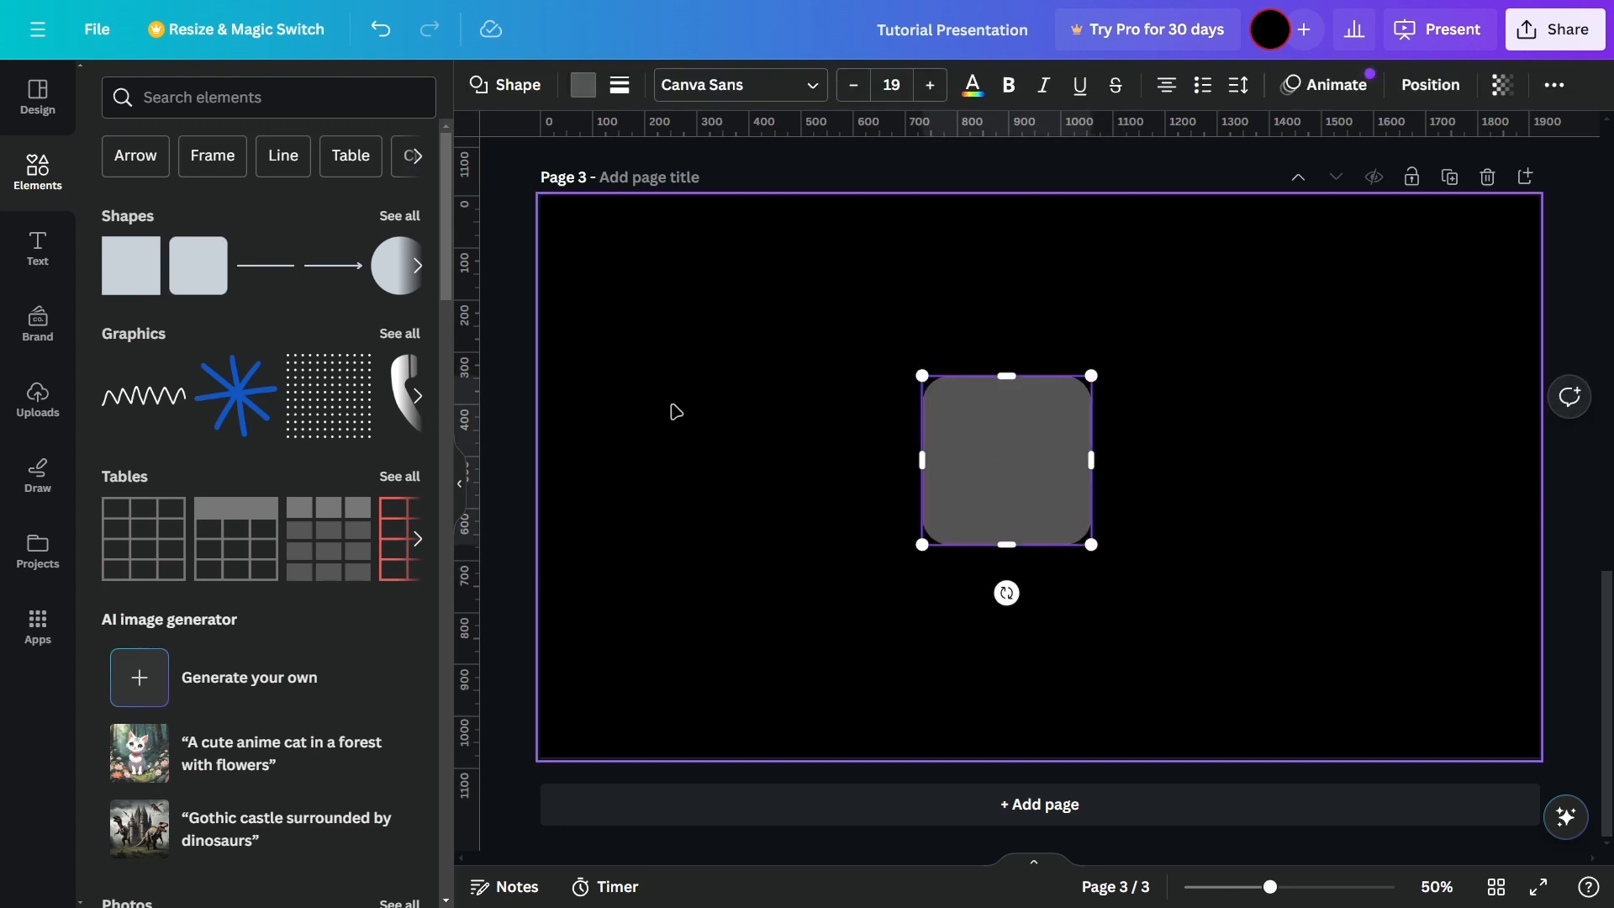
{"action": "left_click", "coordinate": [459, 489]}
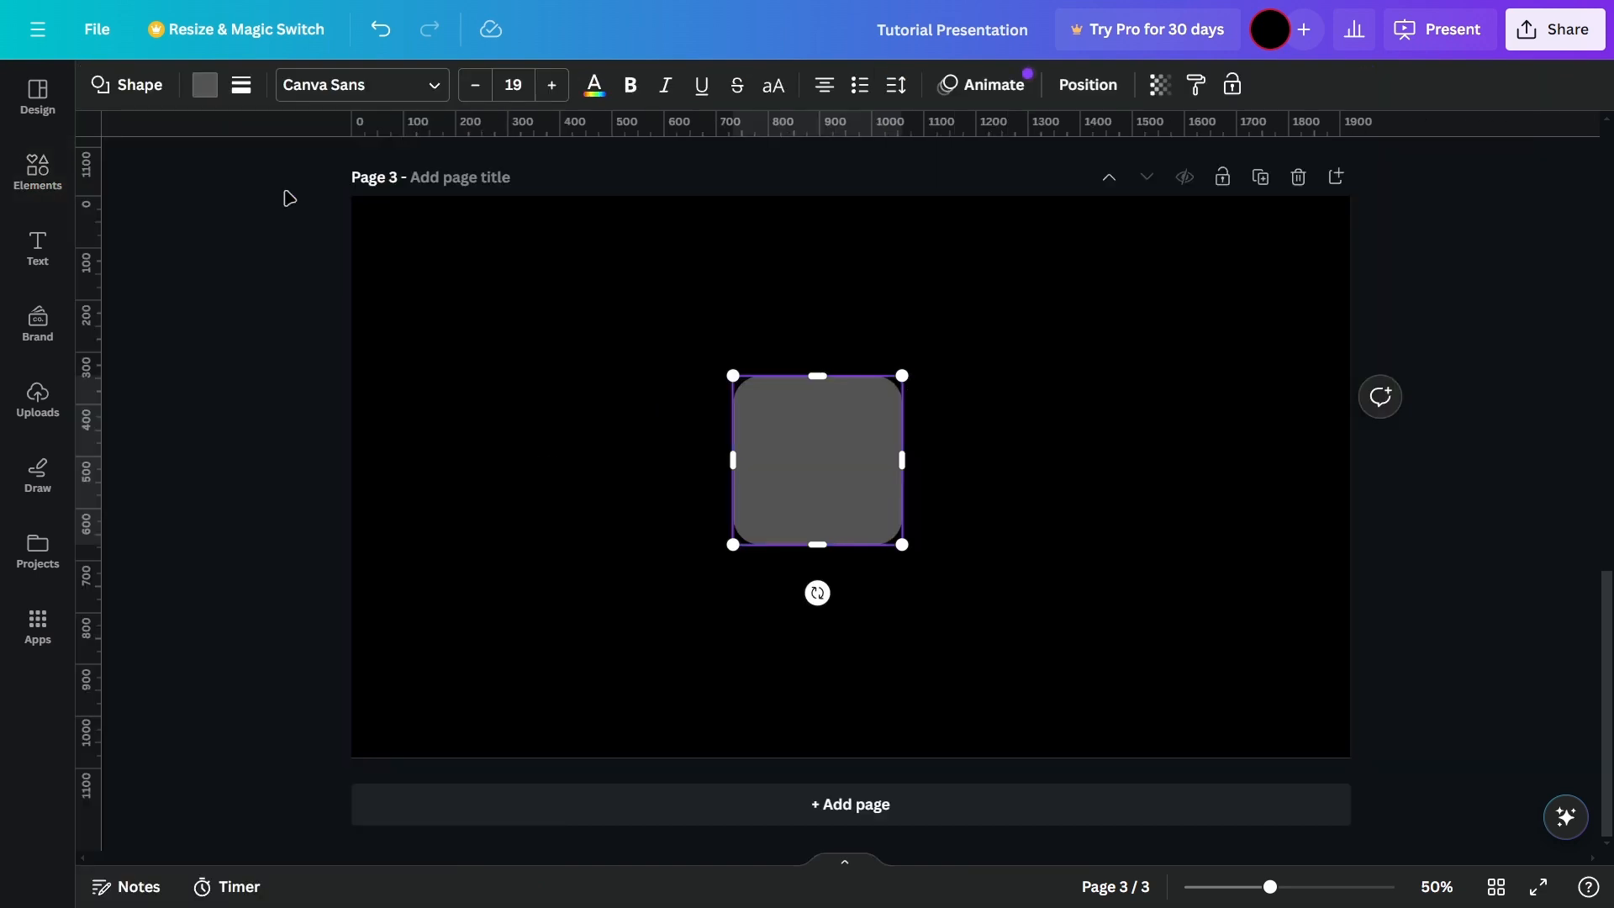
Step: Change the rounded square's fill to white (#ffffff) and close the color options
{"action": "left_click", "coordinate": [202, 86]}
{"action": "left_click", "coordinate": [336, 225]}
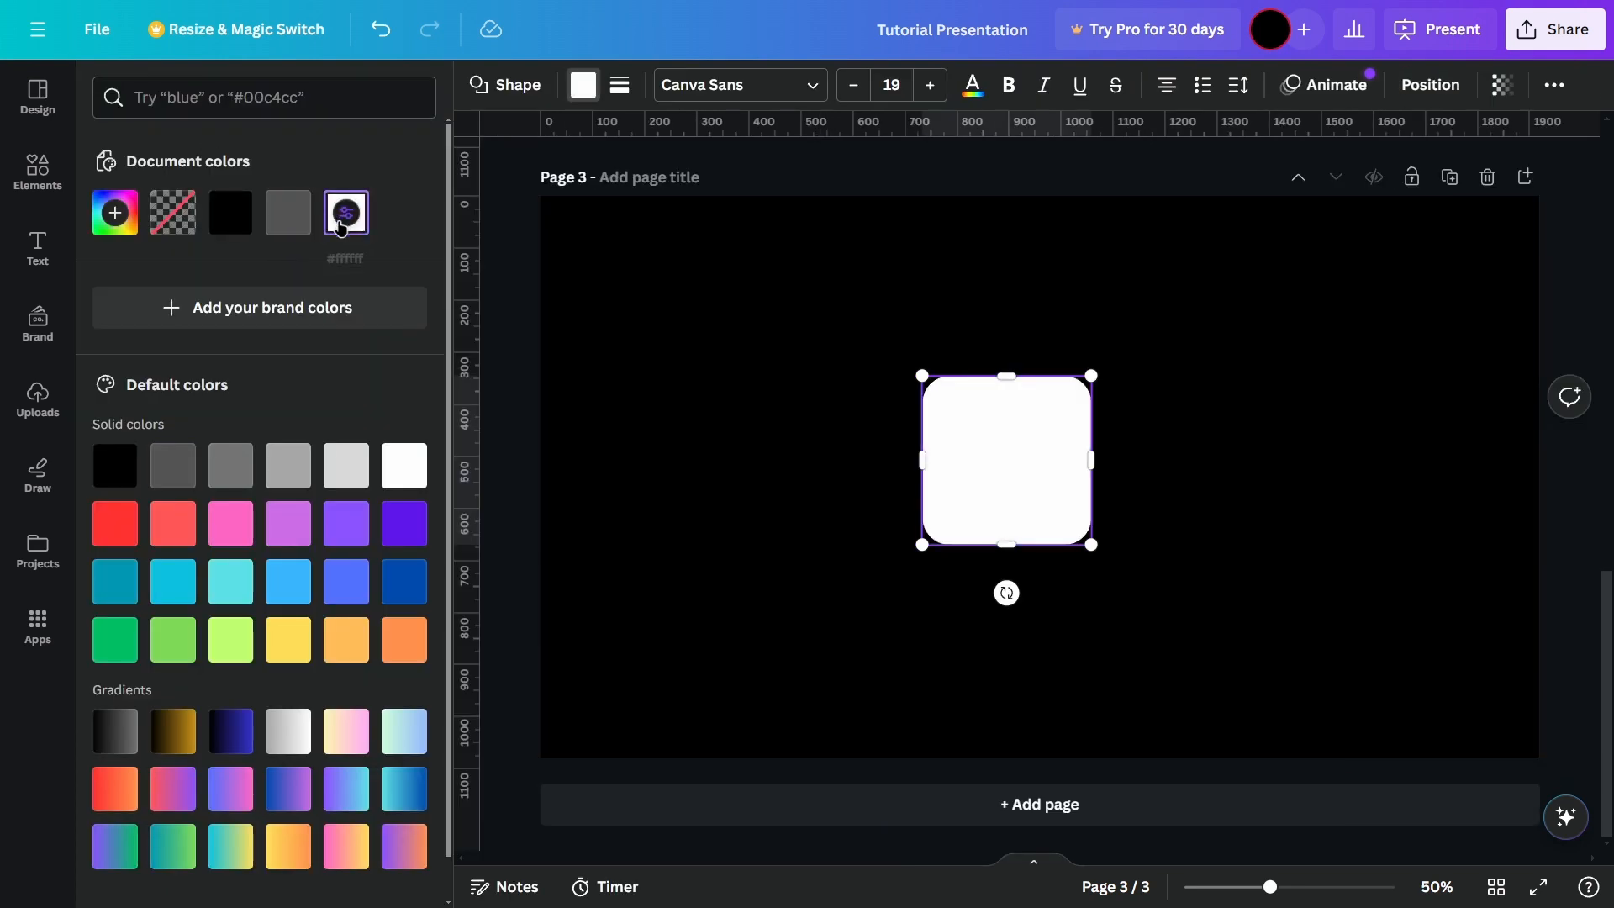
{"action": "left_click", "coordinate": [500, 411]}
Step: Enlarge the white rounded shape to about 700 by 600 px and place it in the left half of the page, vertically centered
{"action": "left_click_drag", "start_coordinate": [797, 488], "coordinate": [840, 465]}
{"action": "left_click_drag", "start_coordinate": [926, 541], "coordinate": [1082, 655]}
{"action": "mouse_move", "coordinate": [1095, 522]}
{"action": "left_mouse_down"}
{"action": "mouse_move", "coordinate": [865, 526]}
{"action": "mouse_move", "coordinate": [1142, 492]}
{"action": "mouse_move", "coordinate": [1119, 511]}
{"action": "left_mouse_up"}
{"action": "left_click_drag", "start_coordinate": [941, 483], "coordinate": [628, 476]}
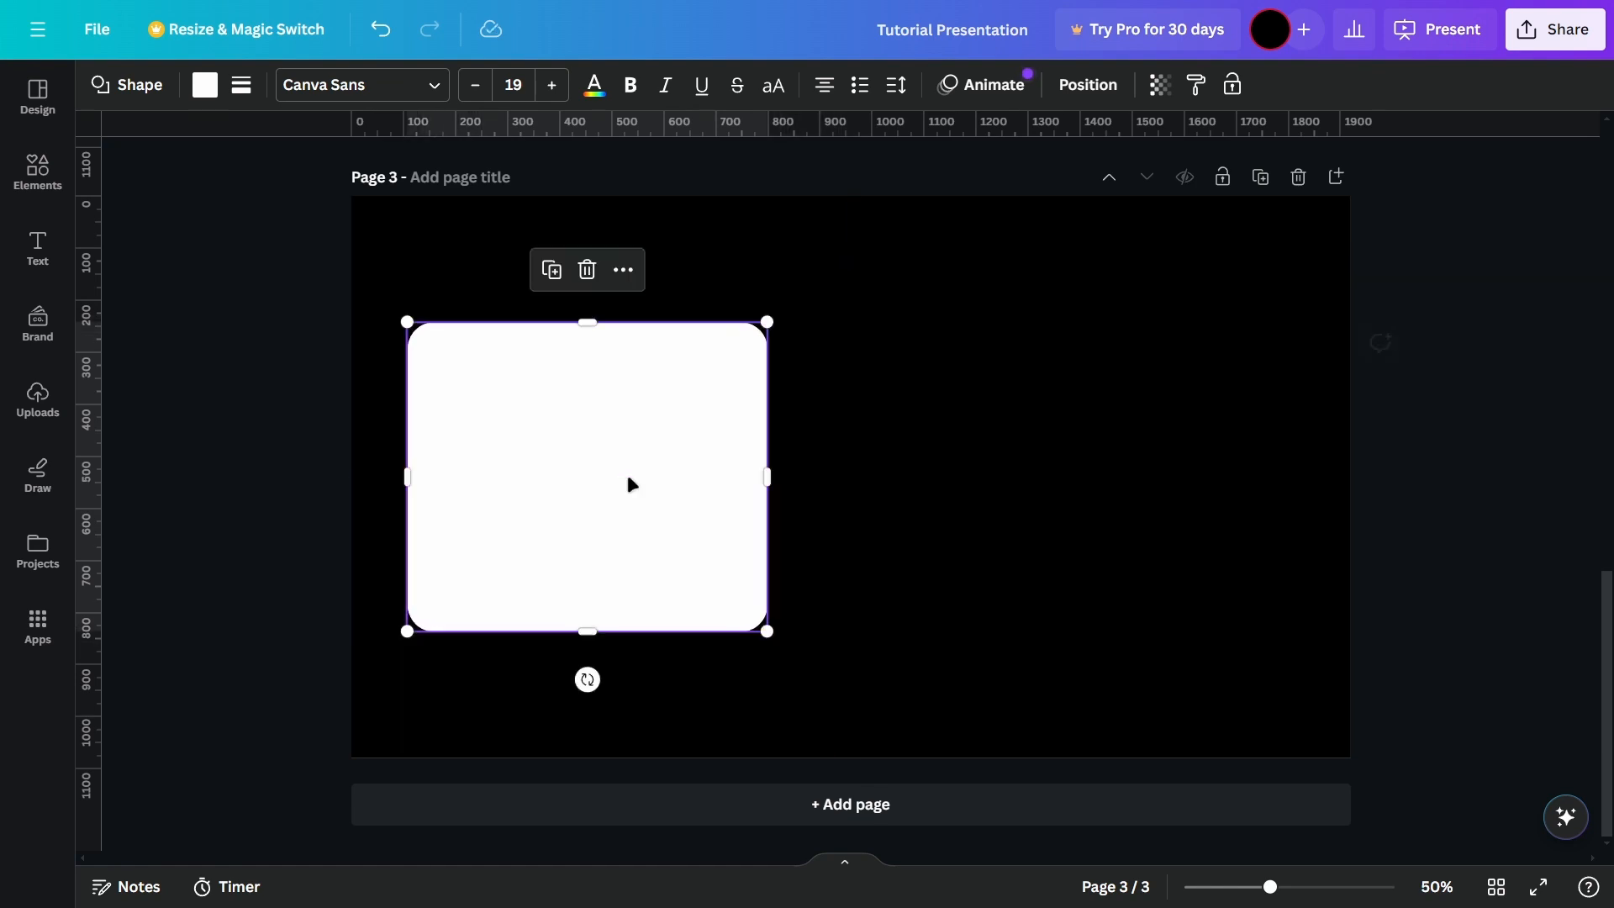
{"action": "left_click", "coordinate": [371, 476]}
Step: Move the white rounded shape to the right half of the page and extend its left edge to the page's vertical center line
{"action": "left_click_drag", "start_coordinate": [538, 476], "coordinate": [785, 407]}
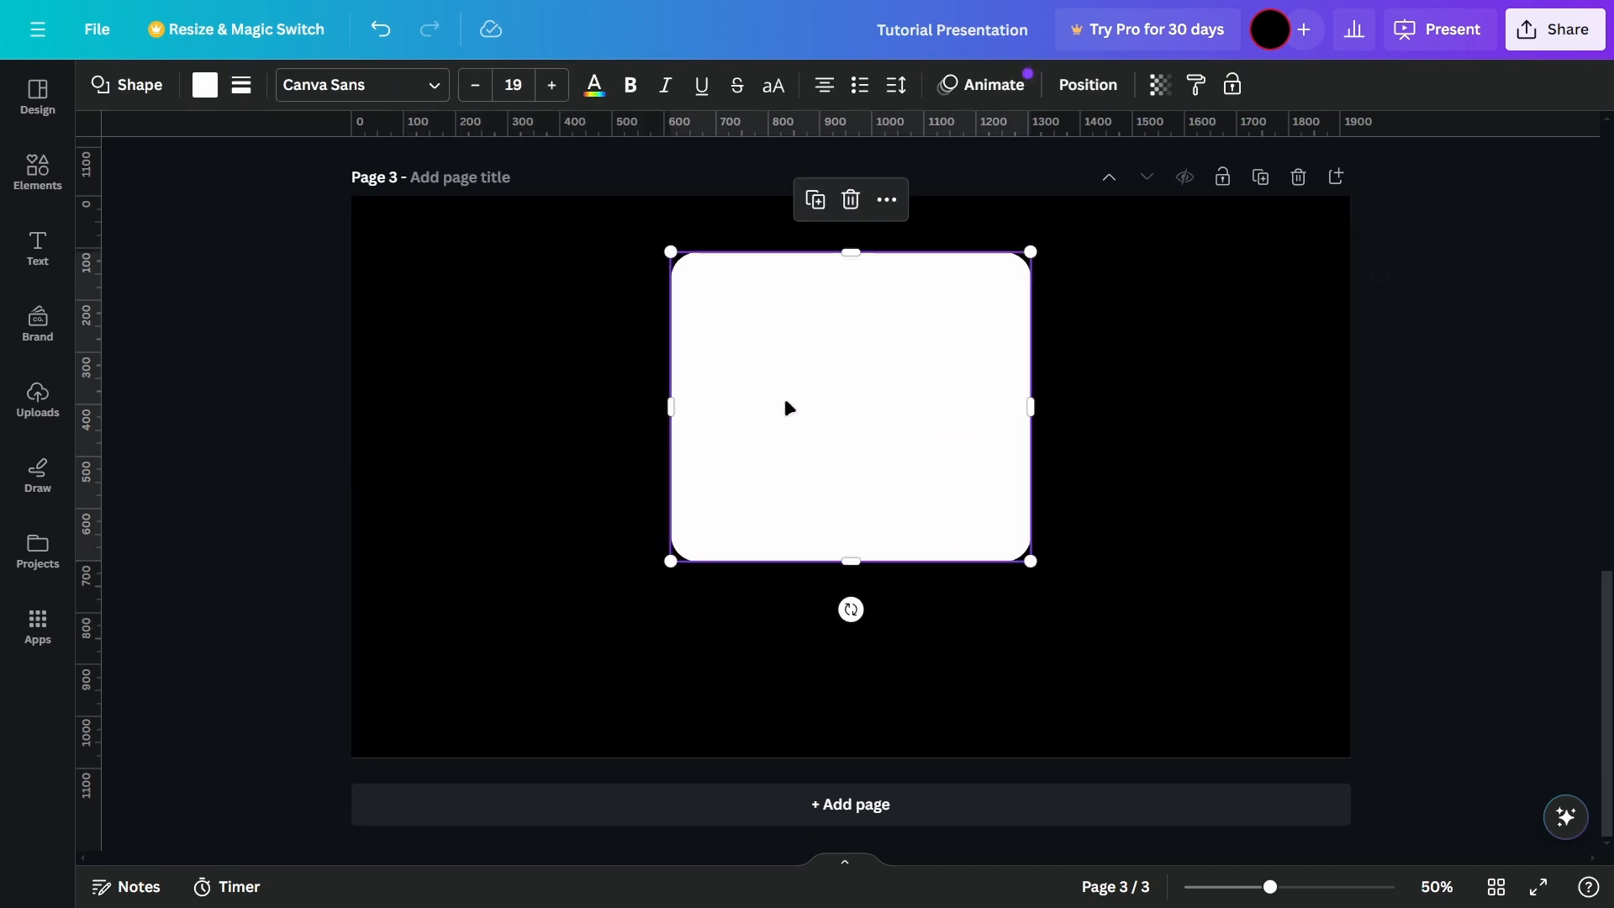
{"action": "left_click", "coordinate": [1178, 457]}
{"action": "left_click_drag", "start_coordinate": [936, 436], "coordinate": [1091, 508]}
{"action": "left_click", "coordinate": [871, 544]}
{"action": "left_click", "coordinate": [963, 502]}
{"action": "left_click_drag", "start_coordinate": [935, 477], "coordinate": [850, 477]}
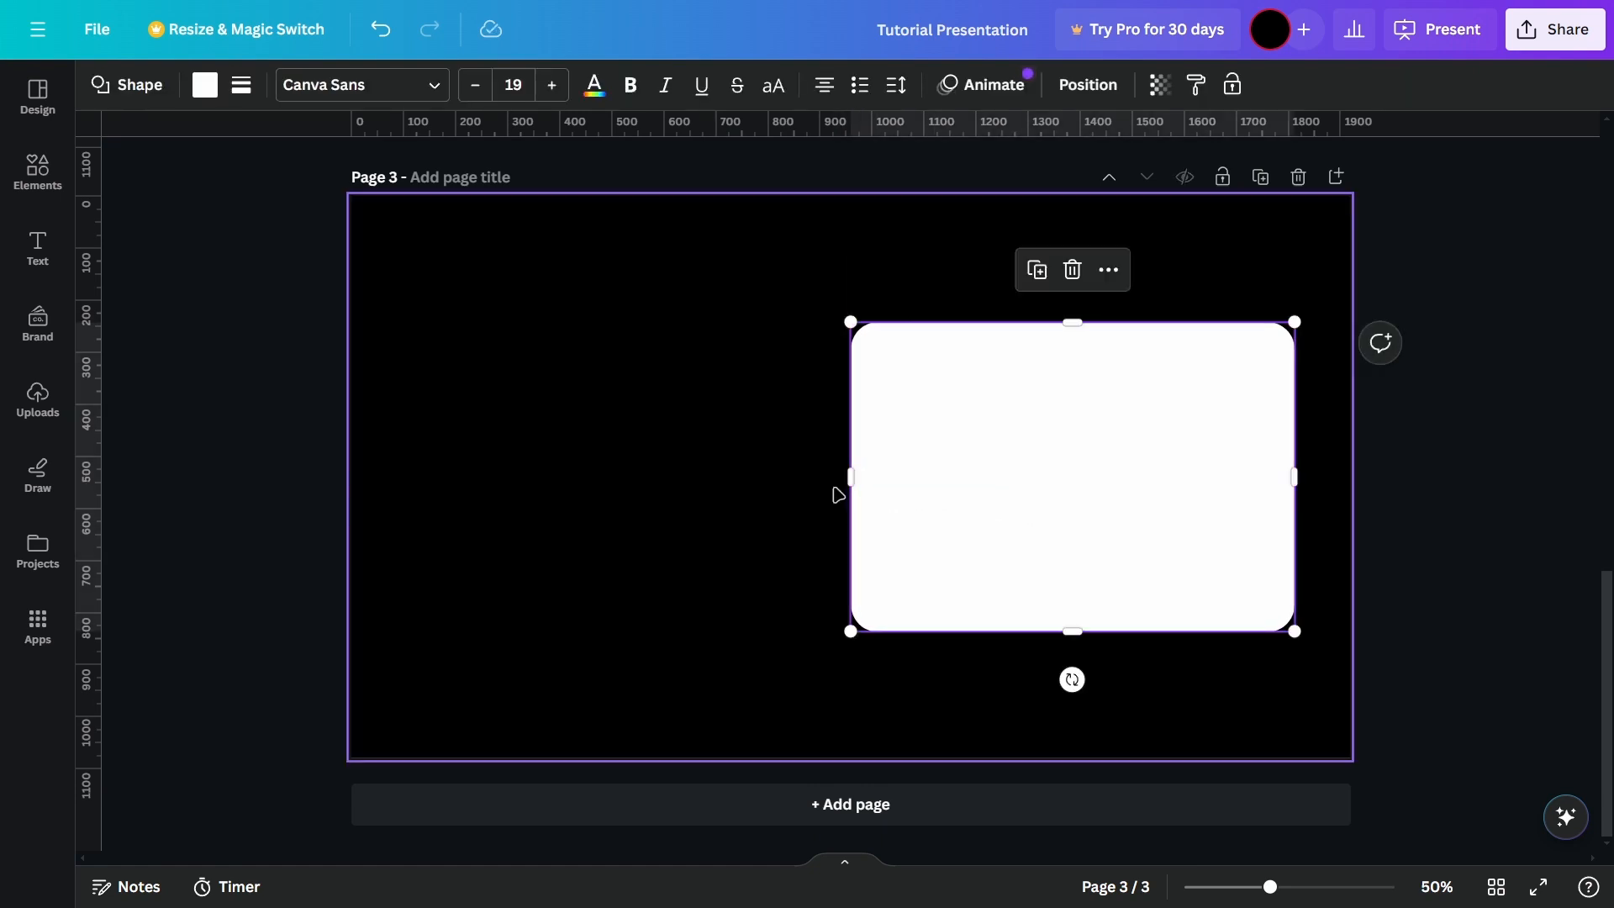
{"action": "left_click", "coordinate": [772, 468]}
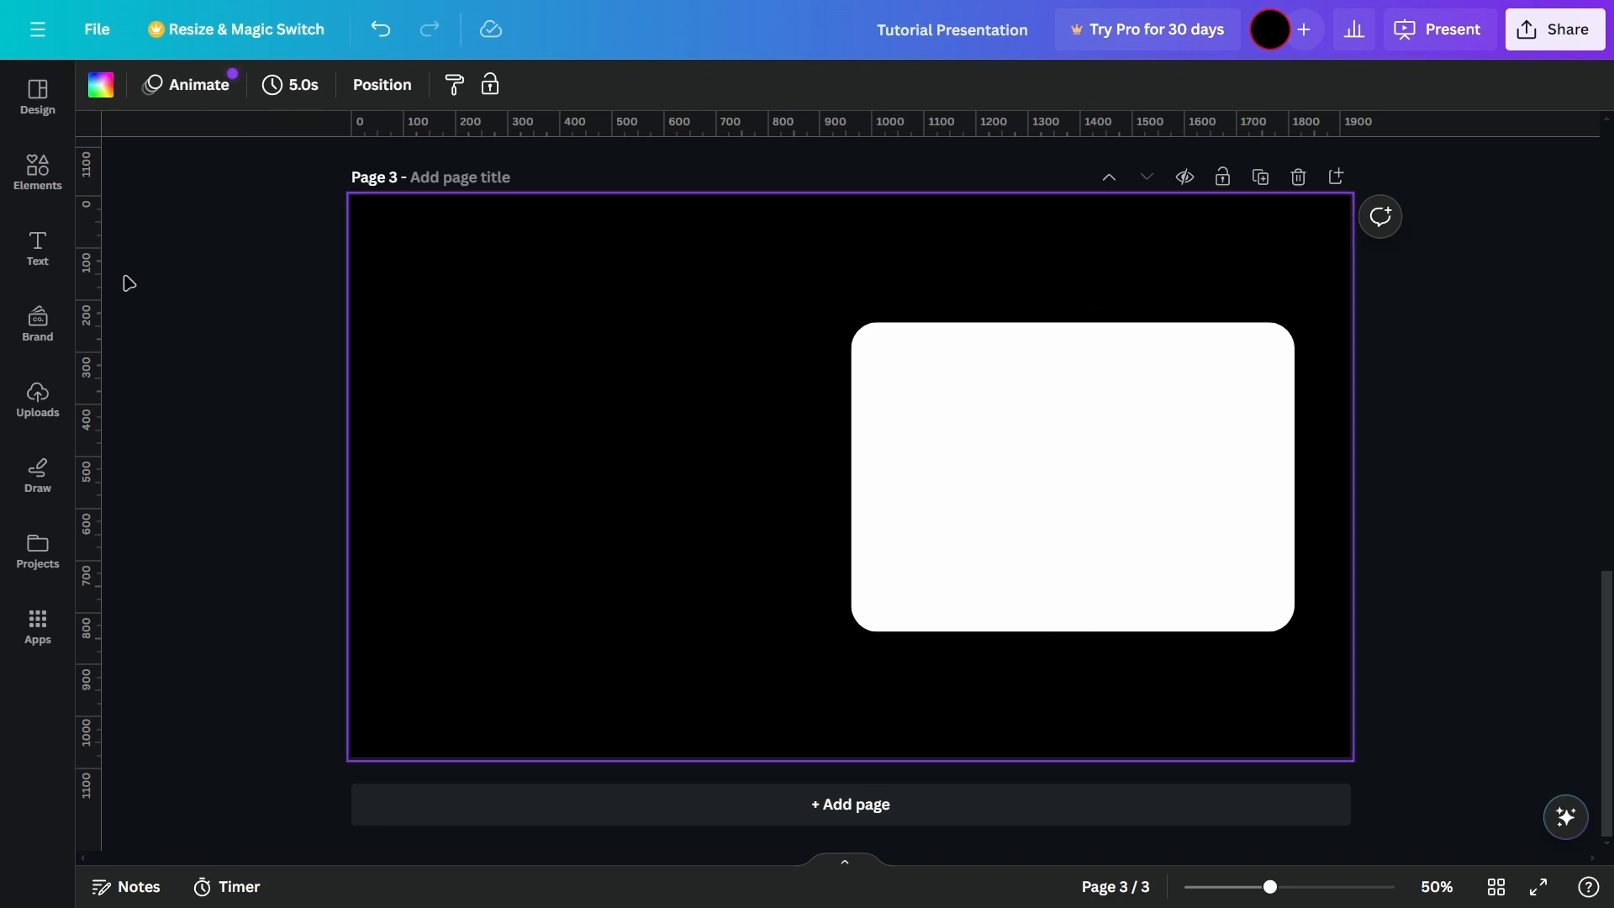
Step: Add a subheading text box to page 3 and collapse the side panel
{"action": "left_click", "coordinate": [38, 248]}
{"action": "scroll", "coordinate": [328, 445], "scroll_direction": "up", "scroll_amount": 10}
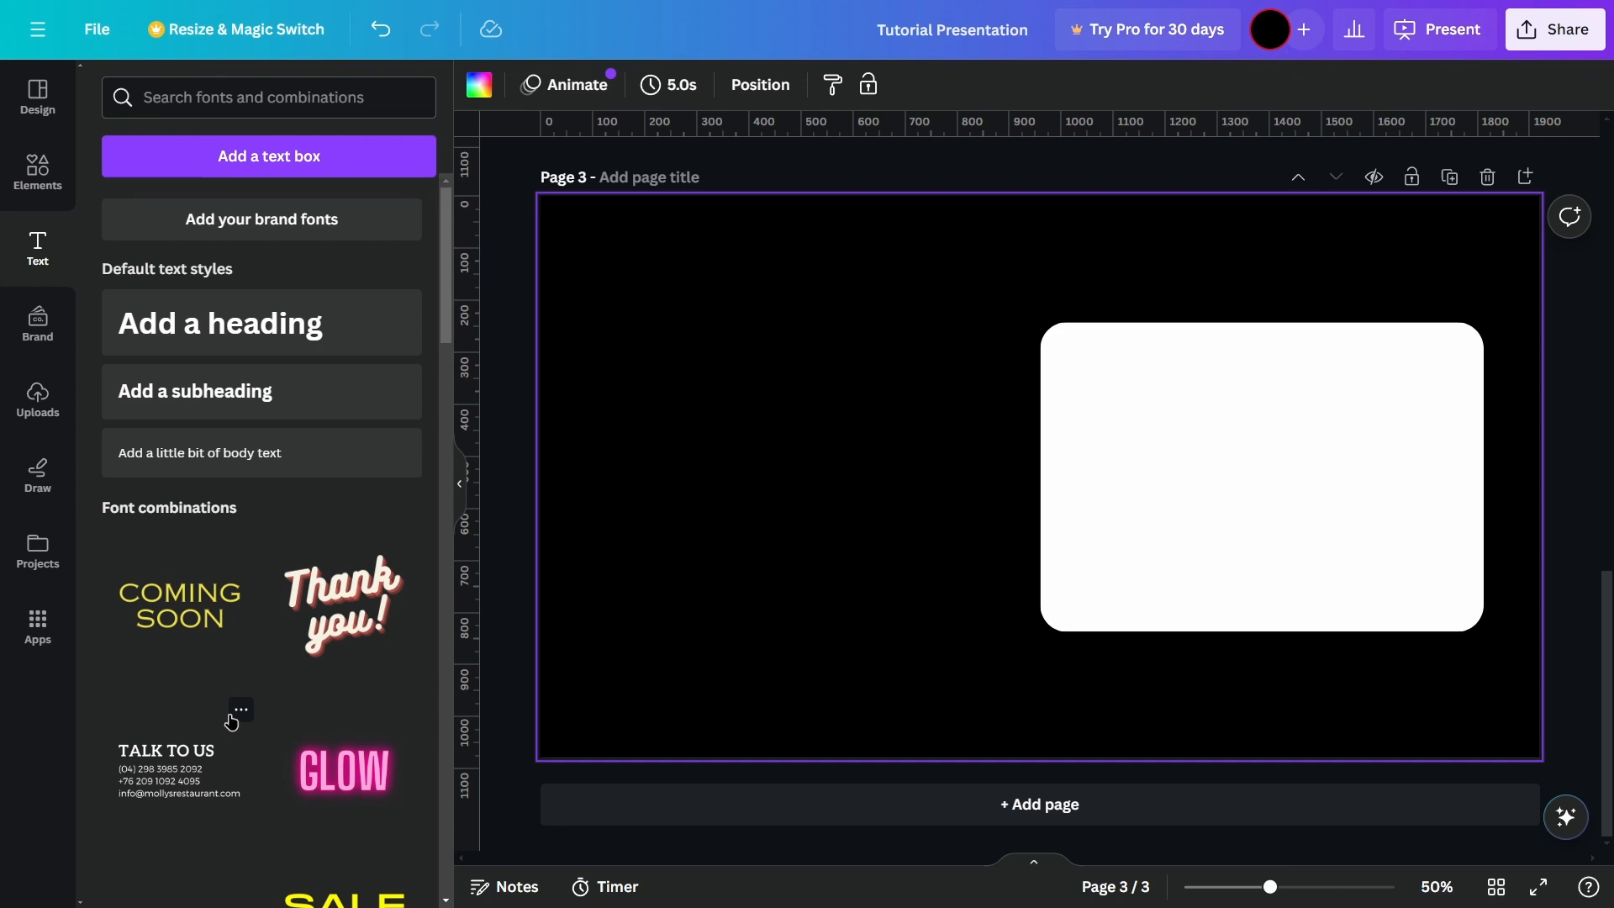
{"action": "left_click", "coordinate": [216, 398]}
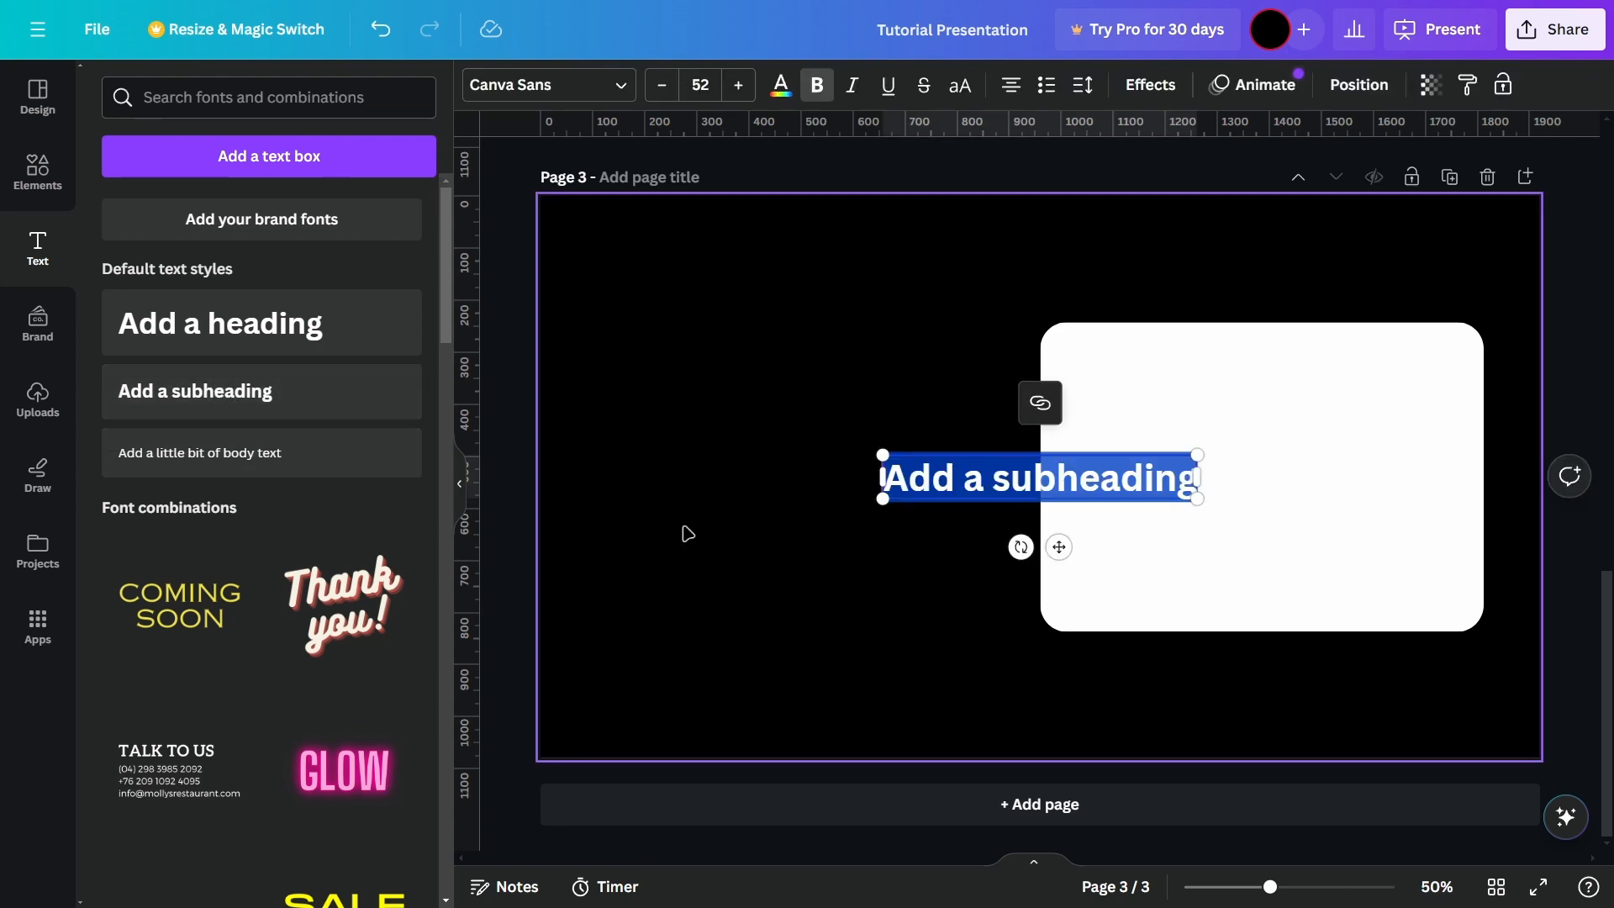
{"action": "left_click", "coordinate": [689, 538]}
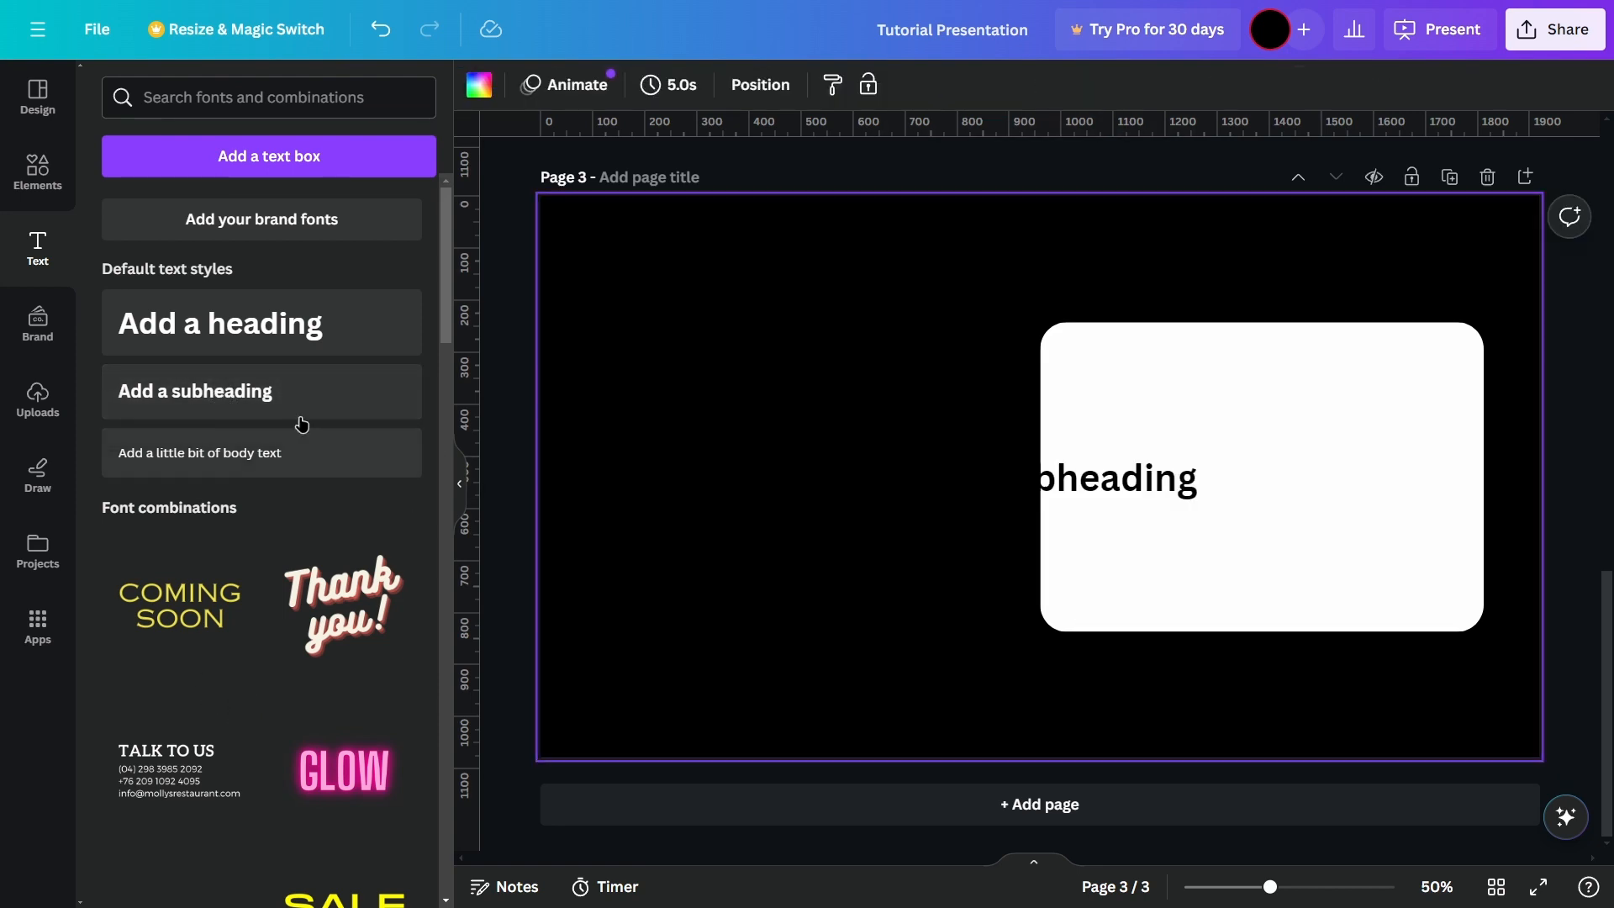
{"action": "left_click", "coordinate": [459, 483]}
Step: Move the subheading text onto the center of the white rounded shape
{"action": "left_click", "coordinate": [955, 491]}
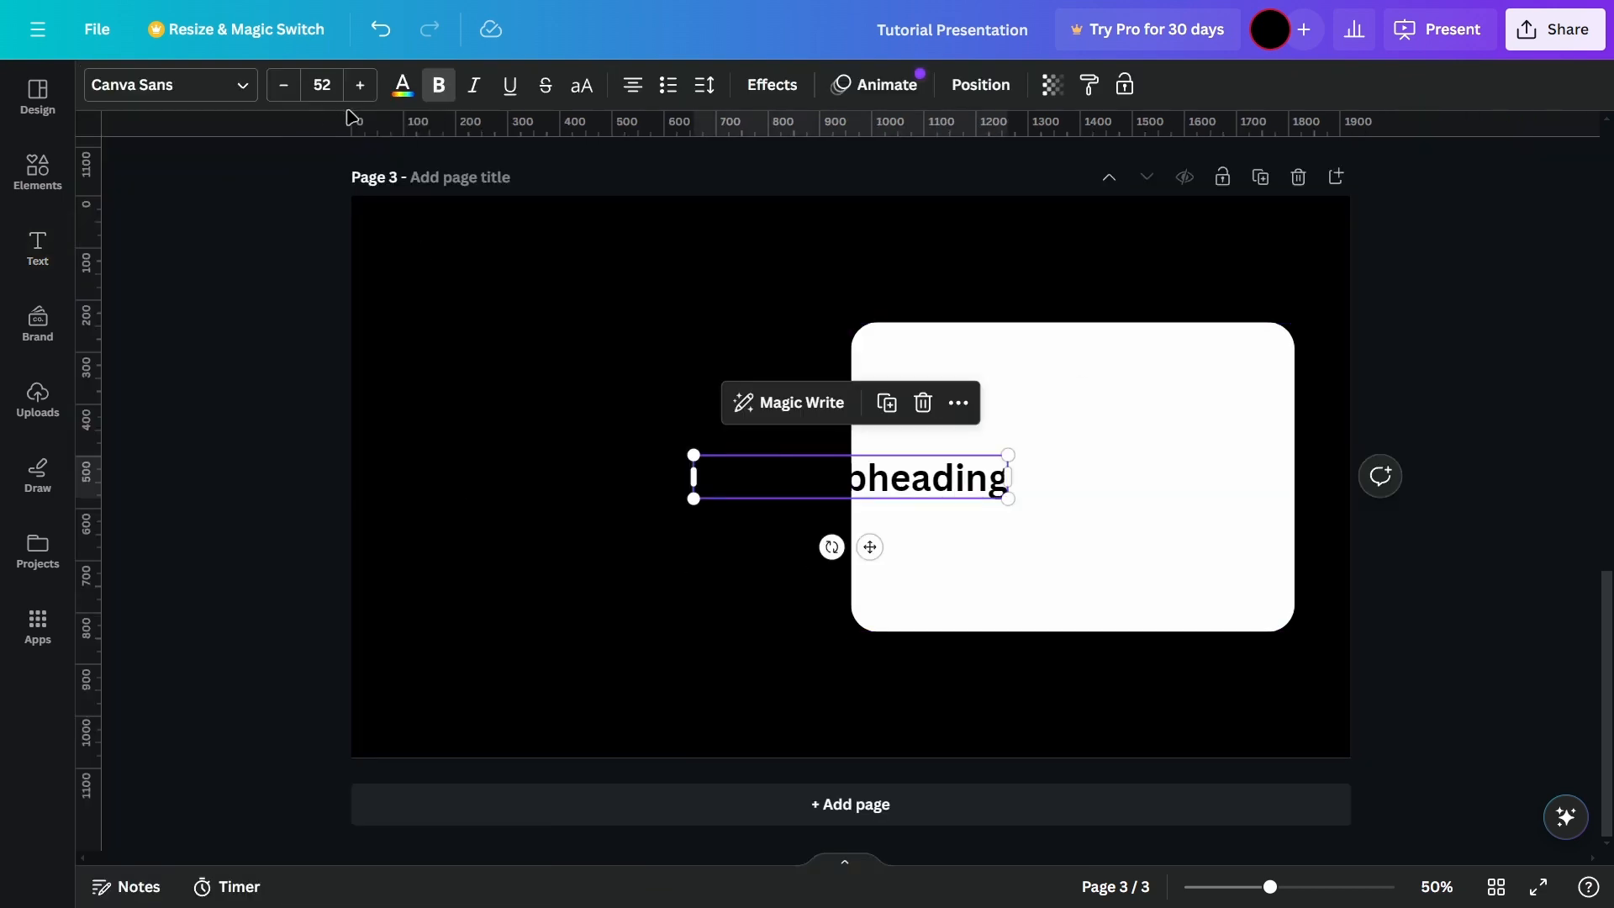
{"action": "left_click", "coordinate": [634, 591]}
{"action": "left_click_drag", "start_coordinate": [891, 483], "coordinate": [1118, 487]}
Step: Replace the subheading's placeholder text with "Welcome" and deselect it
{"action": "double_click", "coordinate": [1118, 487]}
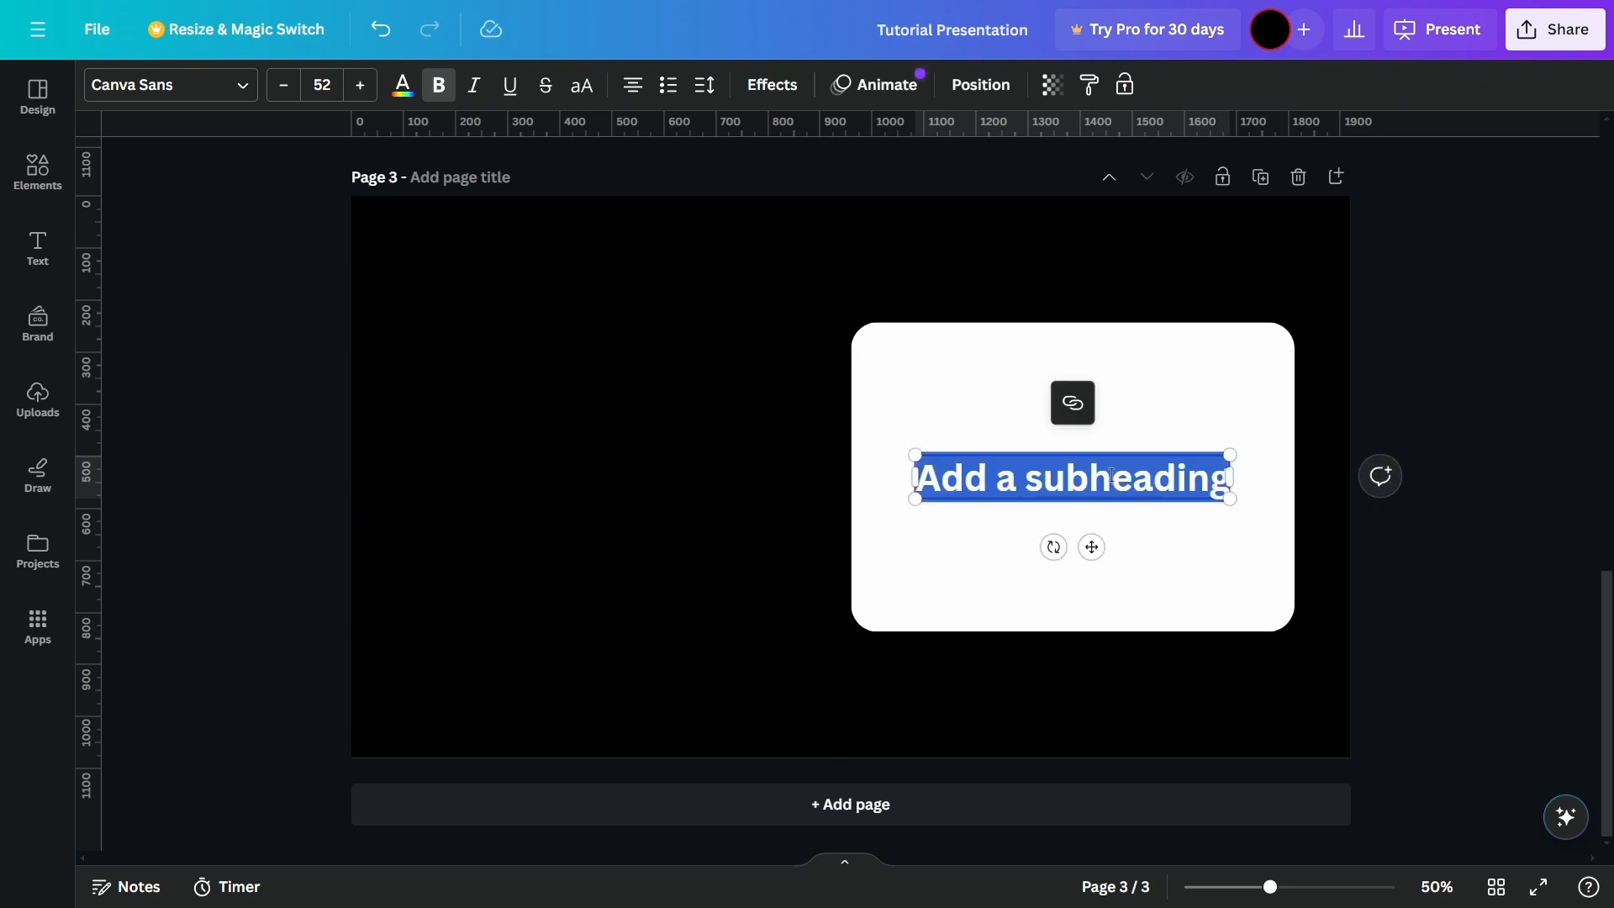
{"action": "type", "text": "Welcome"}
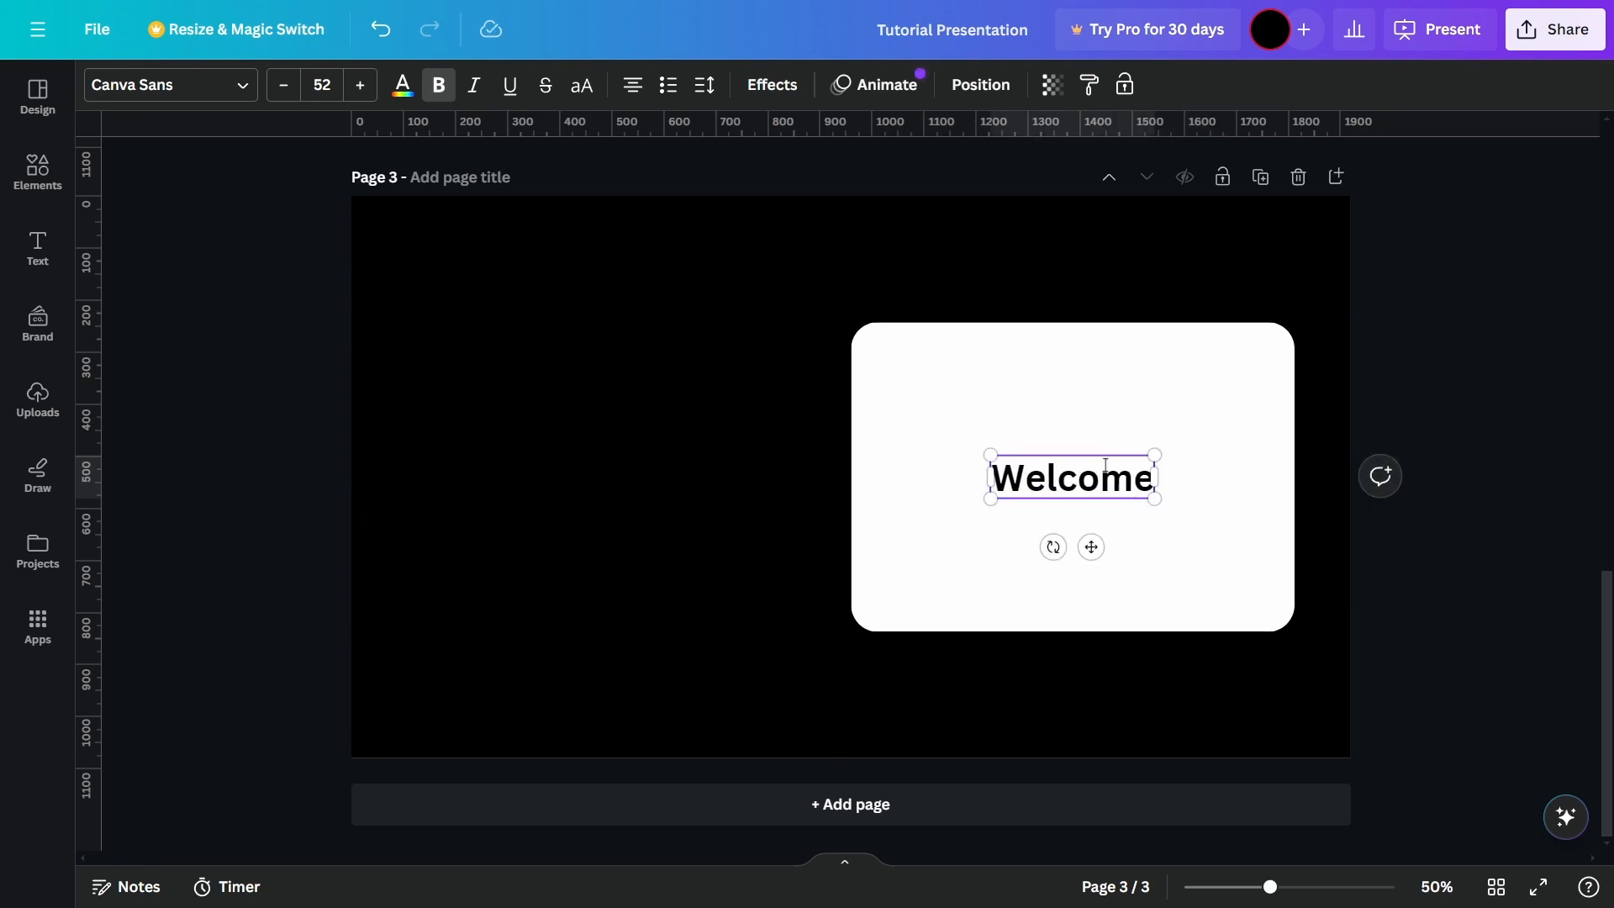
{"action": "left_click", "coordinate": [1134, 696]}
Step: Set the "Welcome" text's font size to 100 and recentre it on the white rounded shape
{"action": "left_click_drag", "start_coordinate": [1098, 487], "coordinate": [1098, 484]}
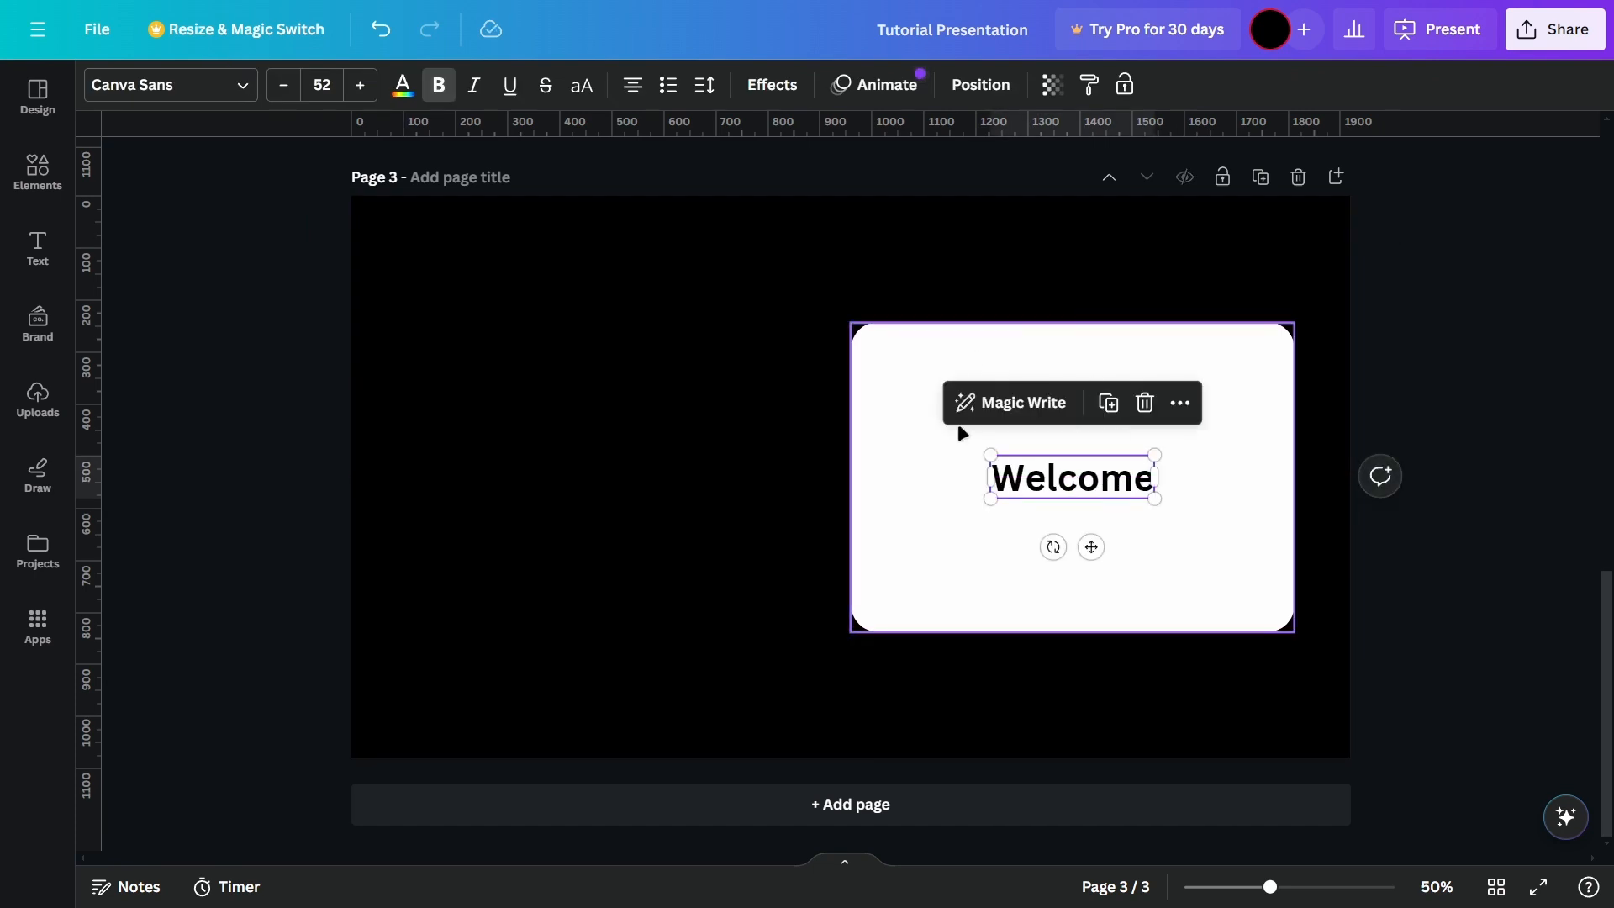
{"action": "left_click", "coordinate": [326, 92]}
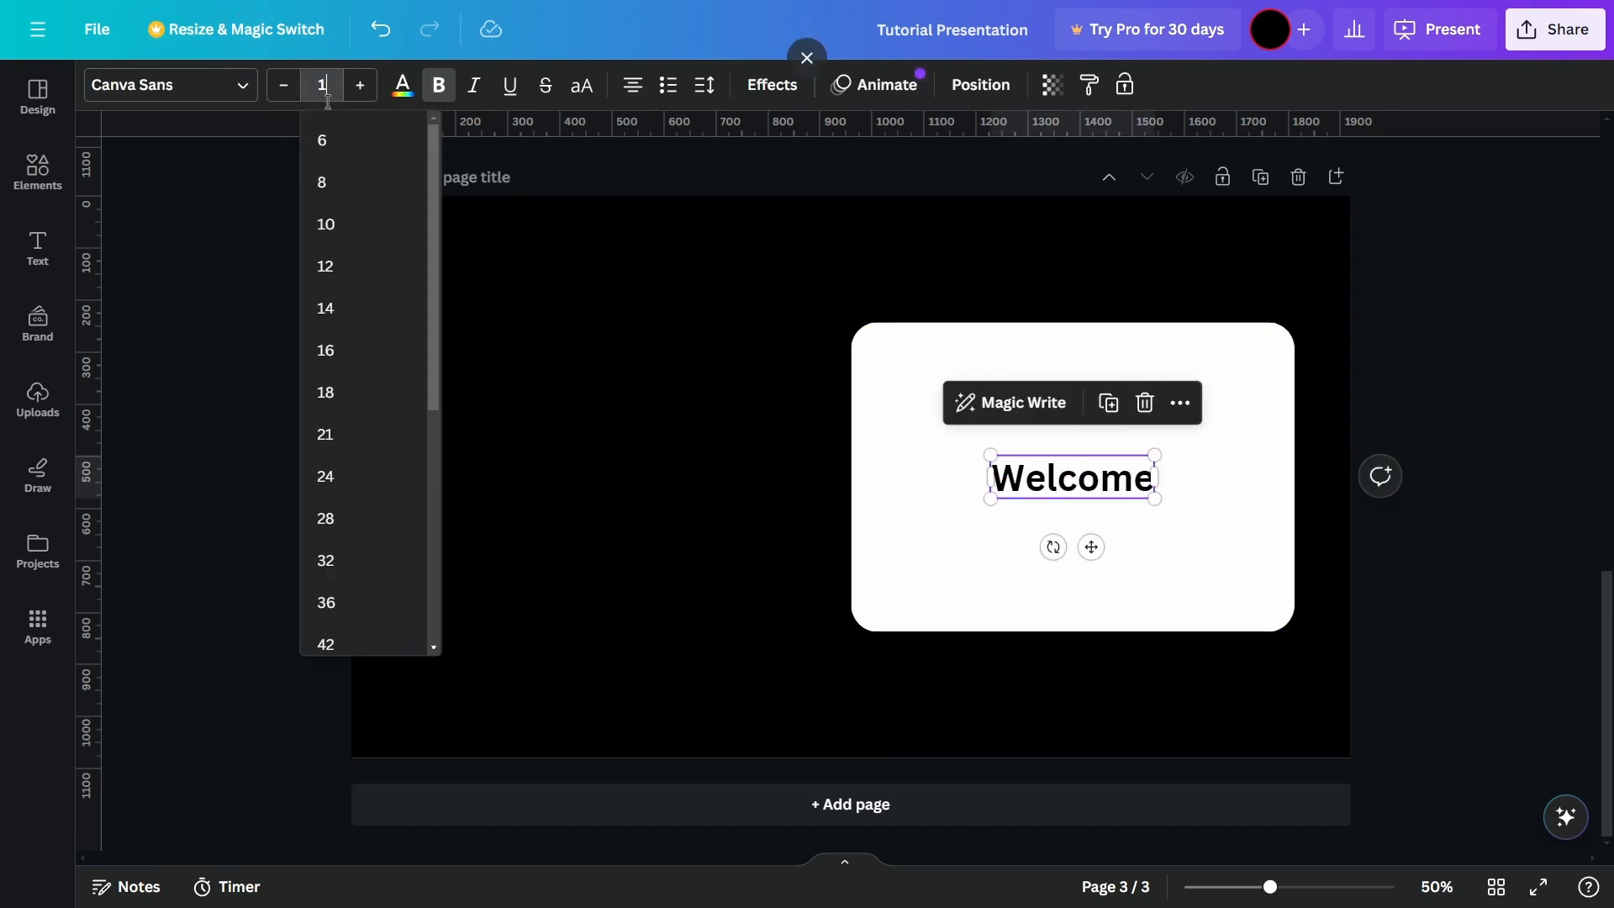
{"action": "key", "text": "Return"}
{"action": "left_click_drag", "start_coordinate": [1114, 498], "coordinate": [1118, 492]}
Step: Change the "Welcome" text's font to Archivo Black and deselect it
{"action": "left_click", "coordinate": [192, 84]}
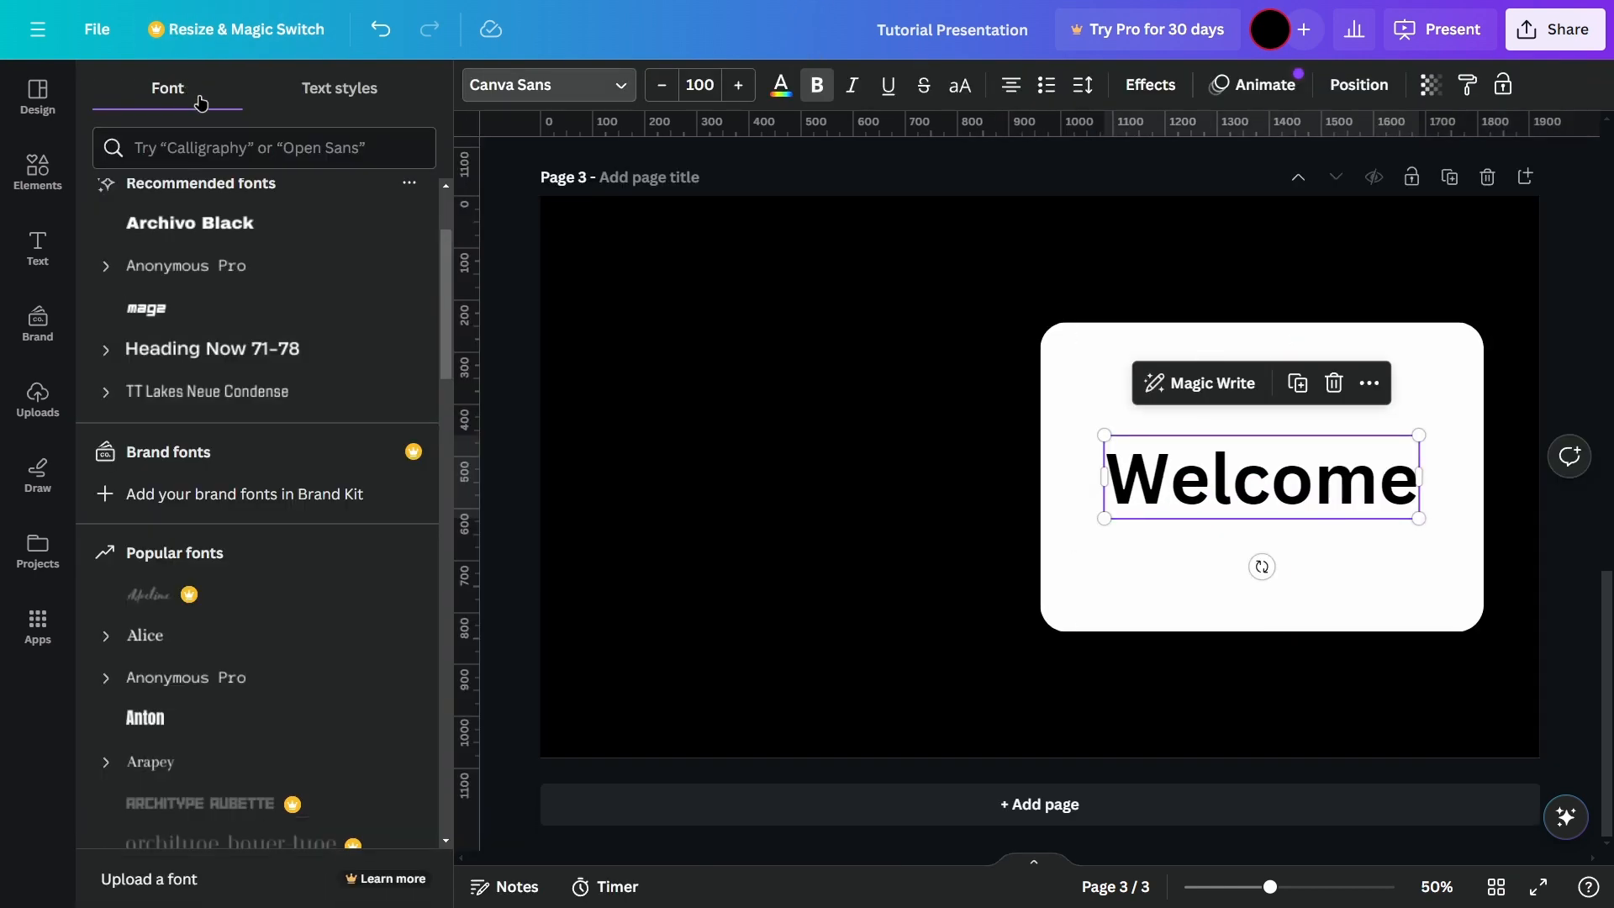
{"action": "scroll", "coordinate": [247, 234], "scroll_direction": "down", "scroll_amount": 5}
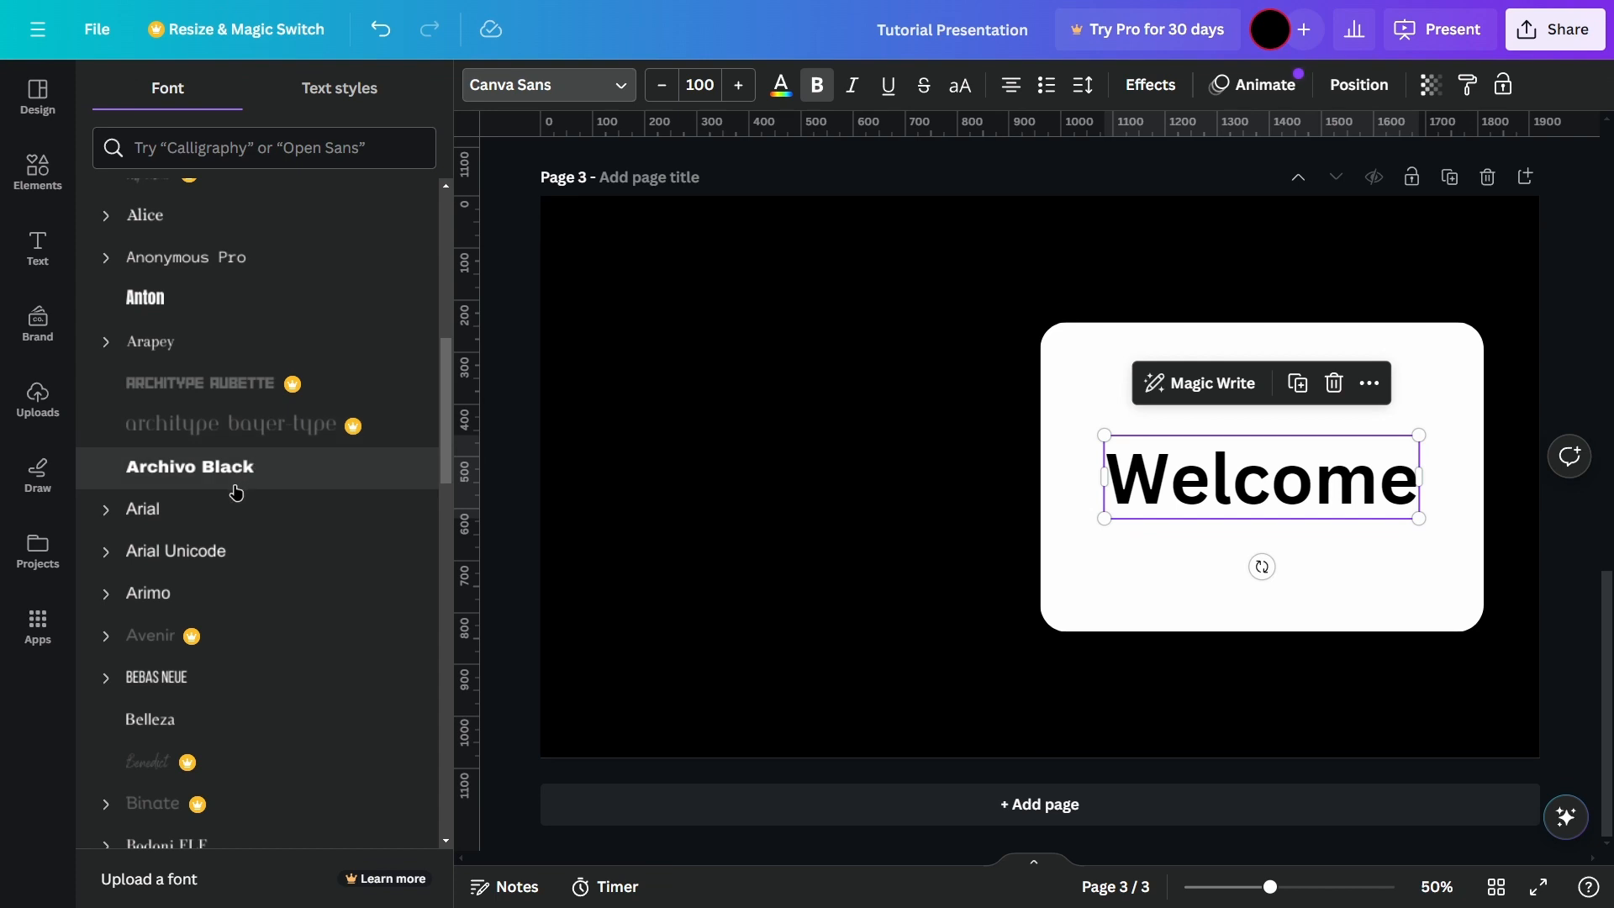
{"action": "left_click", "coordinate": [245, 482]}
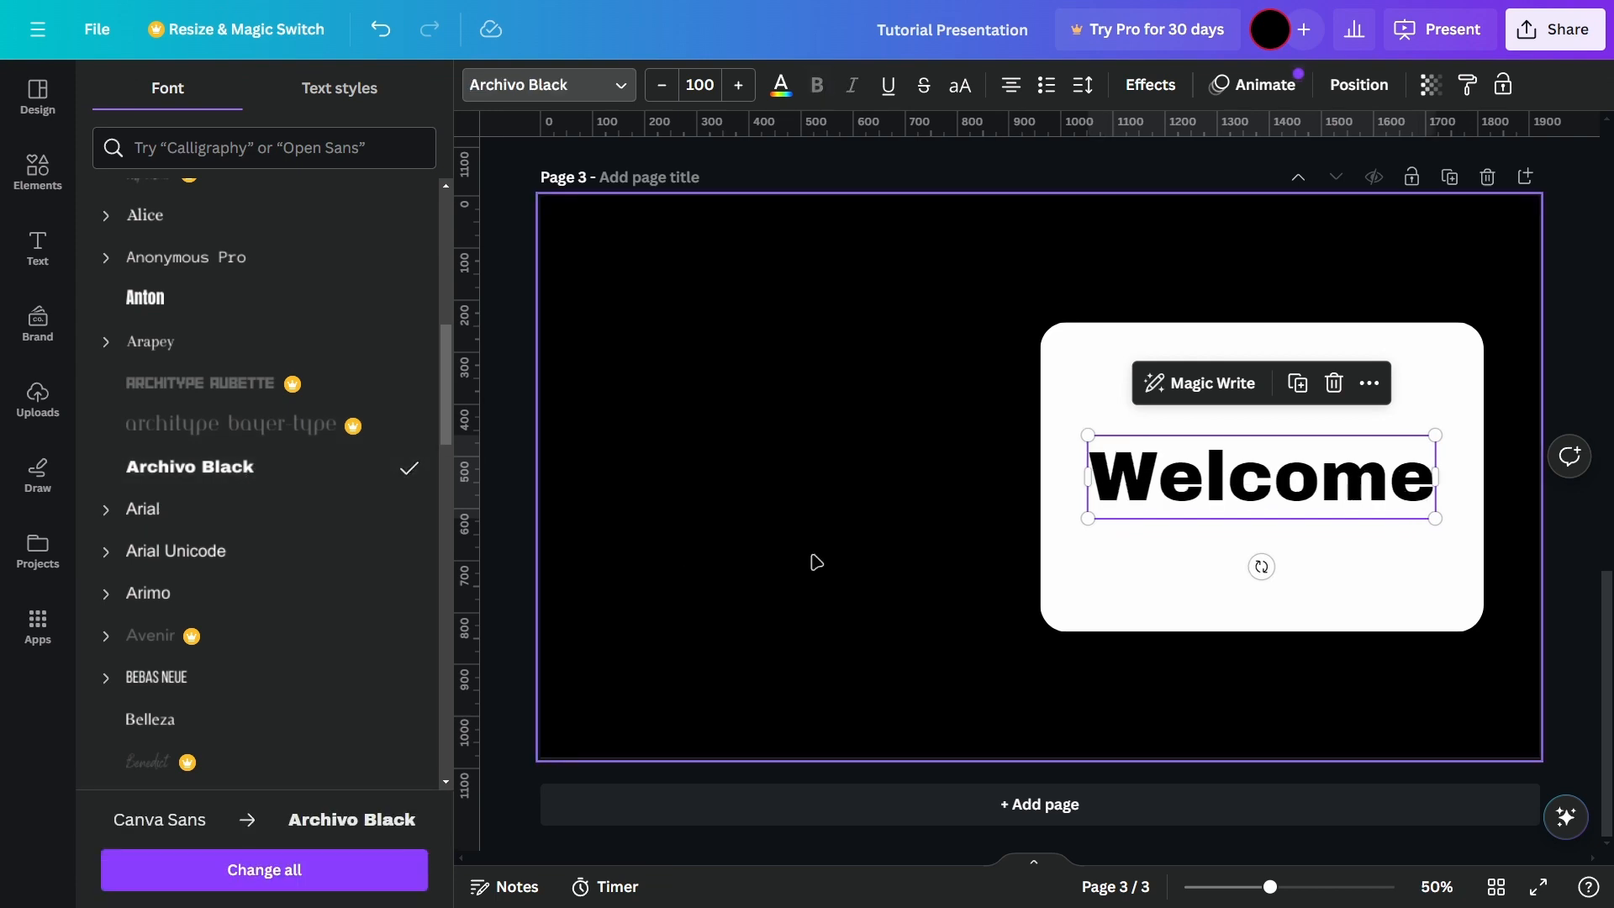
{"action": "left_click", "coordinate": [814, 561]}
{"action": "scroll", "coordinate": [887, 558], "scroll_direction": "up", "scroll_amount": 6}
{"action": "scroll", "coordinate": [1013, 372], "scroll_direction": "down", "scroll_amount": 6}
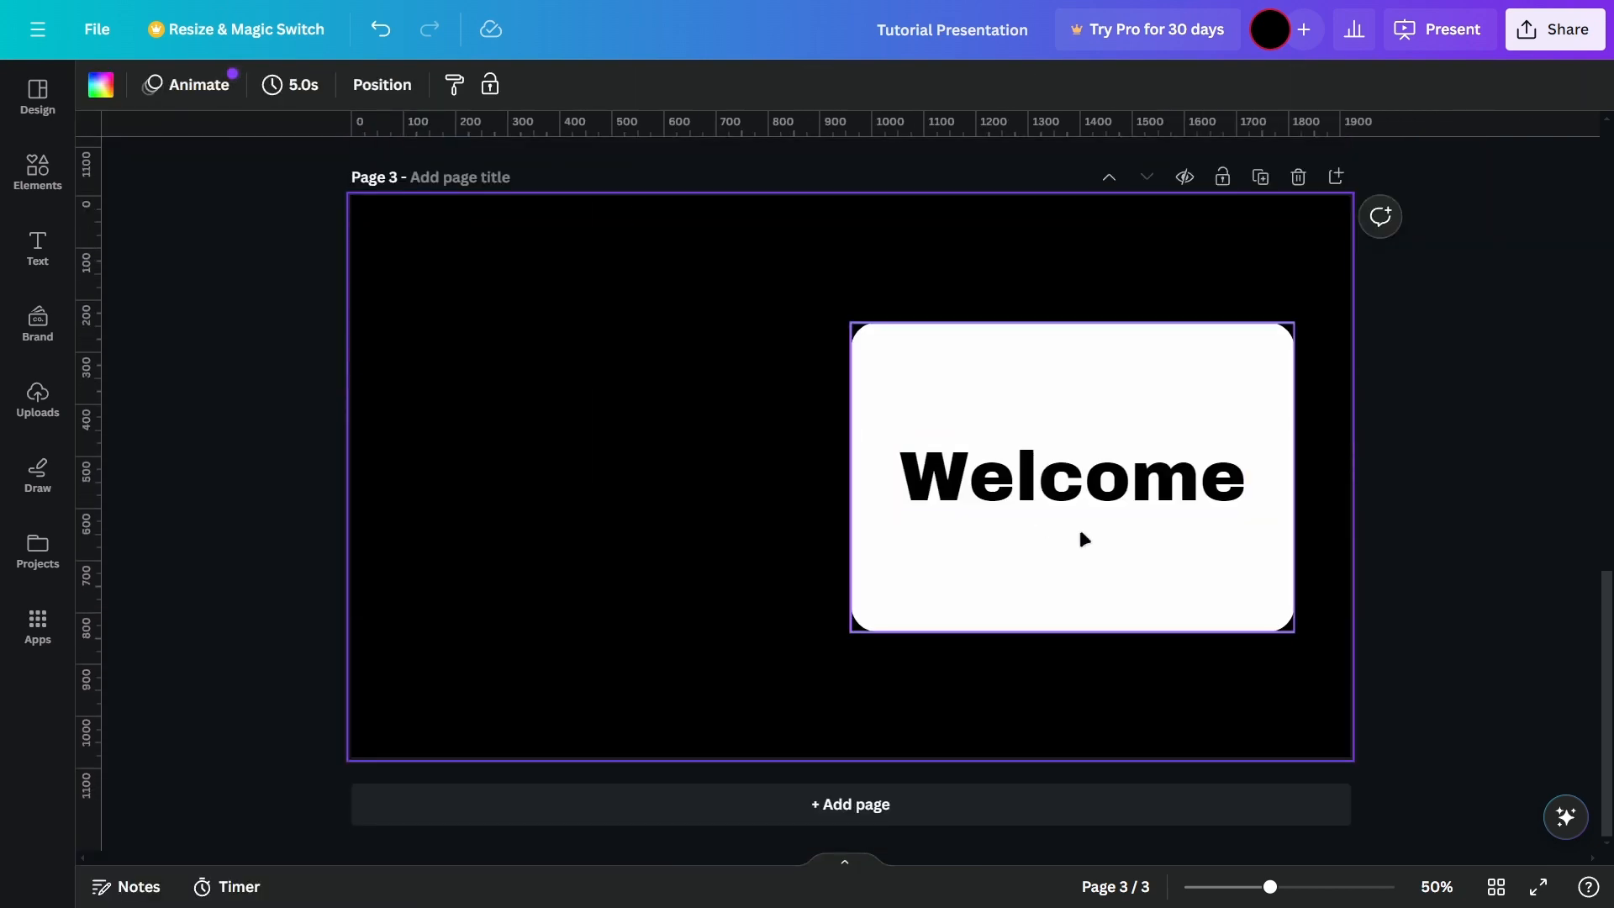
{"action": "left_click", "coordinate": [1085, 479]}
{"action": "left_click", "coordinate": [1345, 619]}
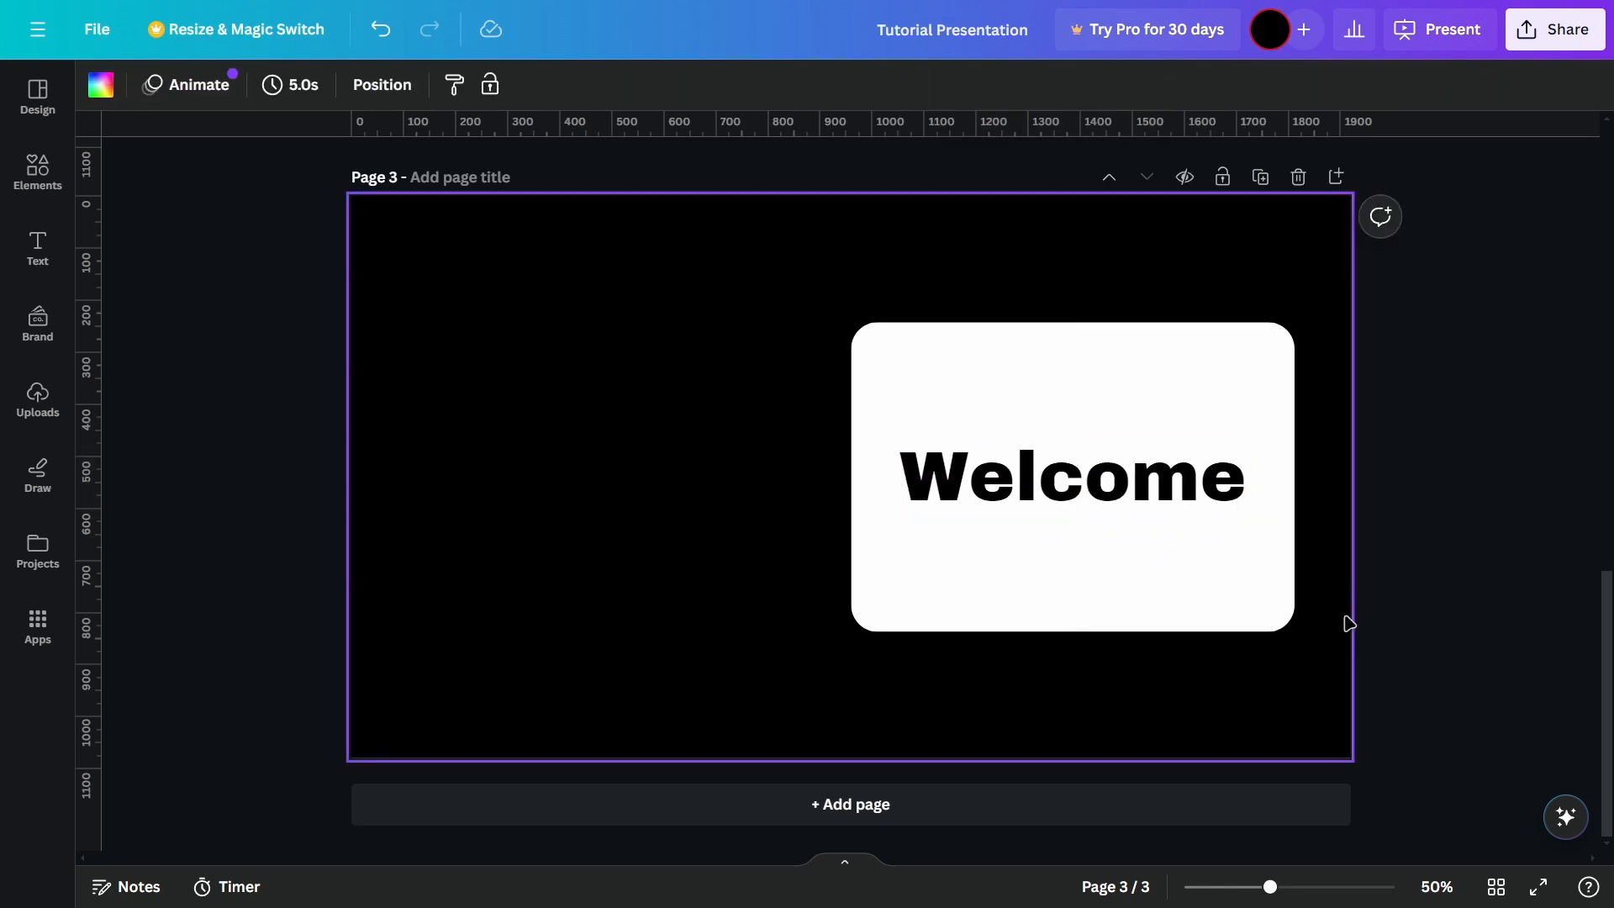
{"action": "left_click", "coordinate": [1498, 560]}
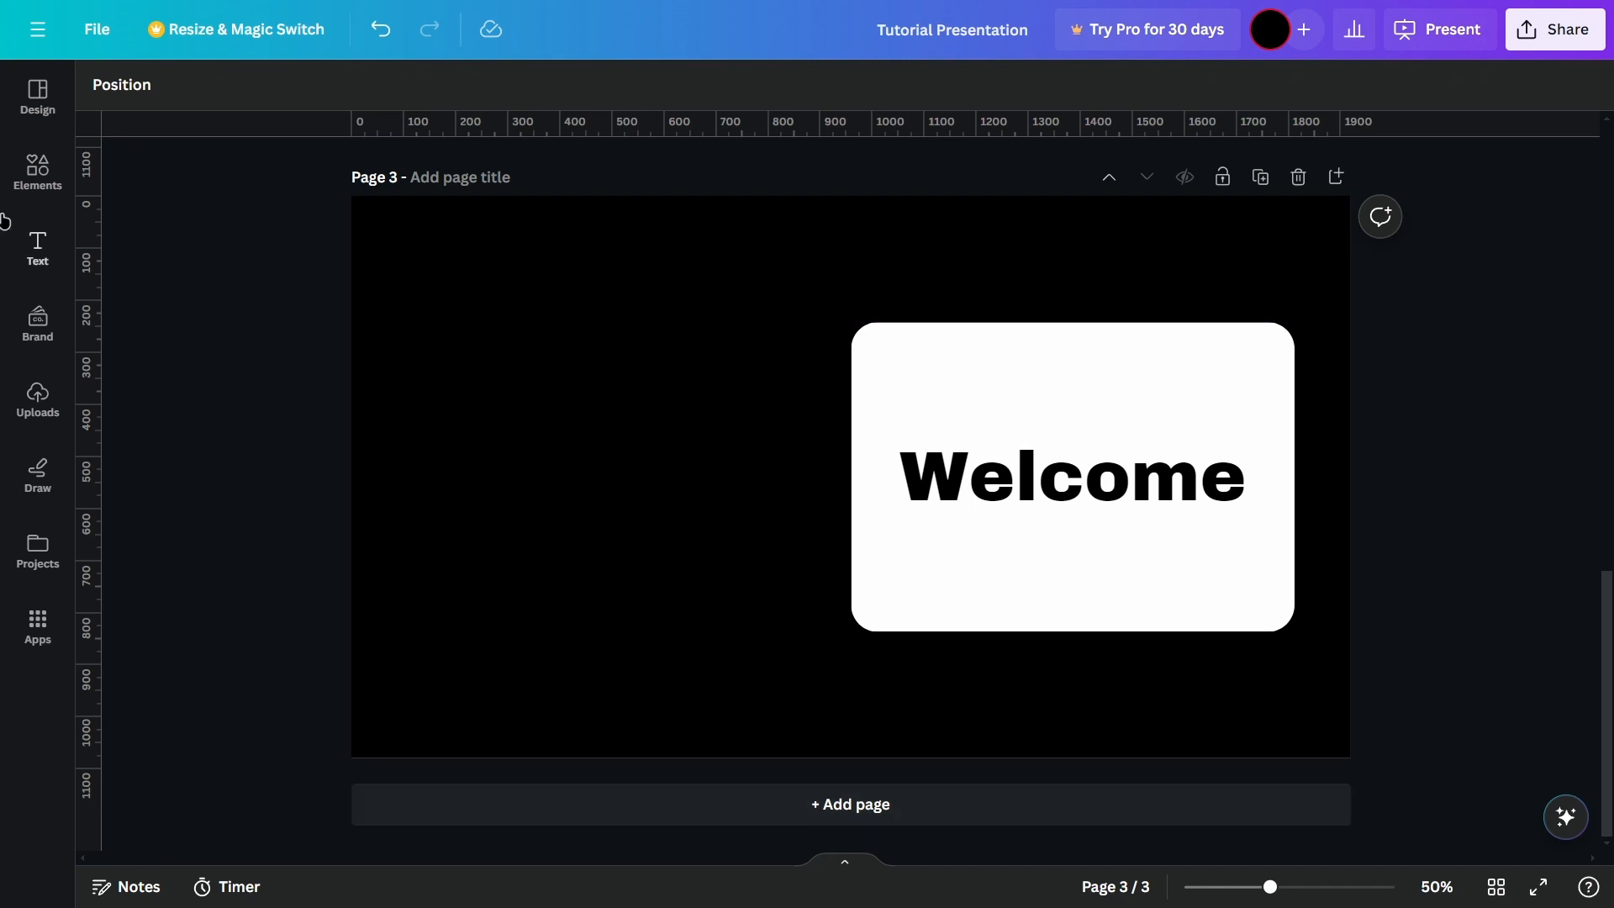
Step: Browse the presentation templates and search them for "dark"
{"action": "left_click", "coordinate": [38, 171]}
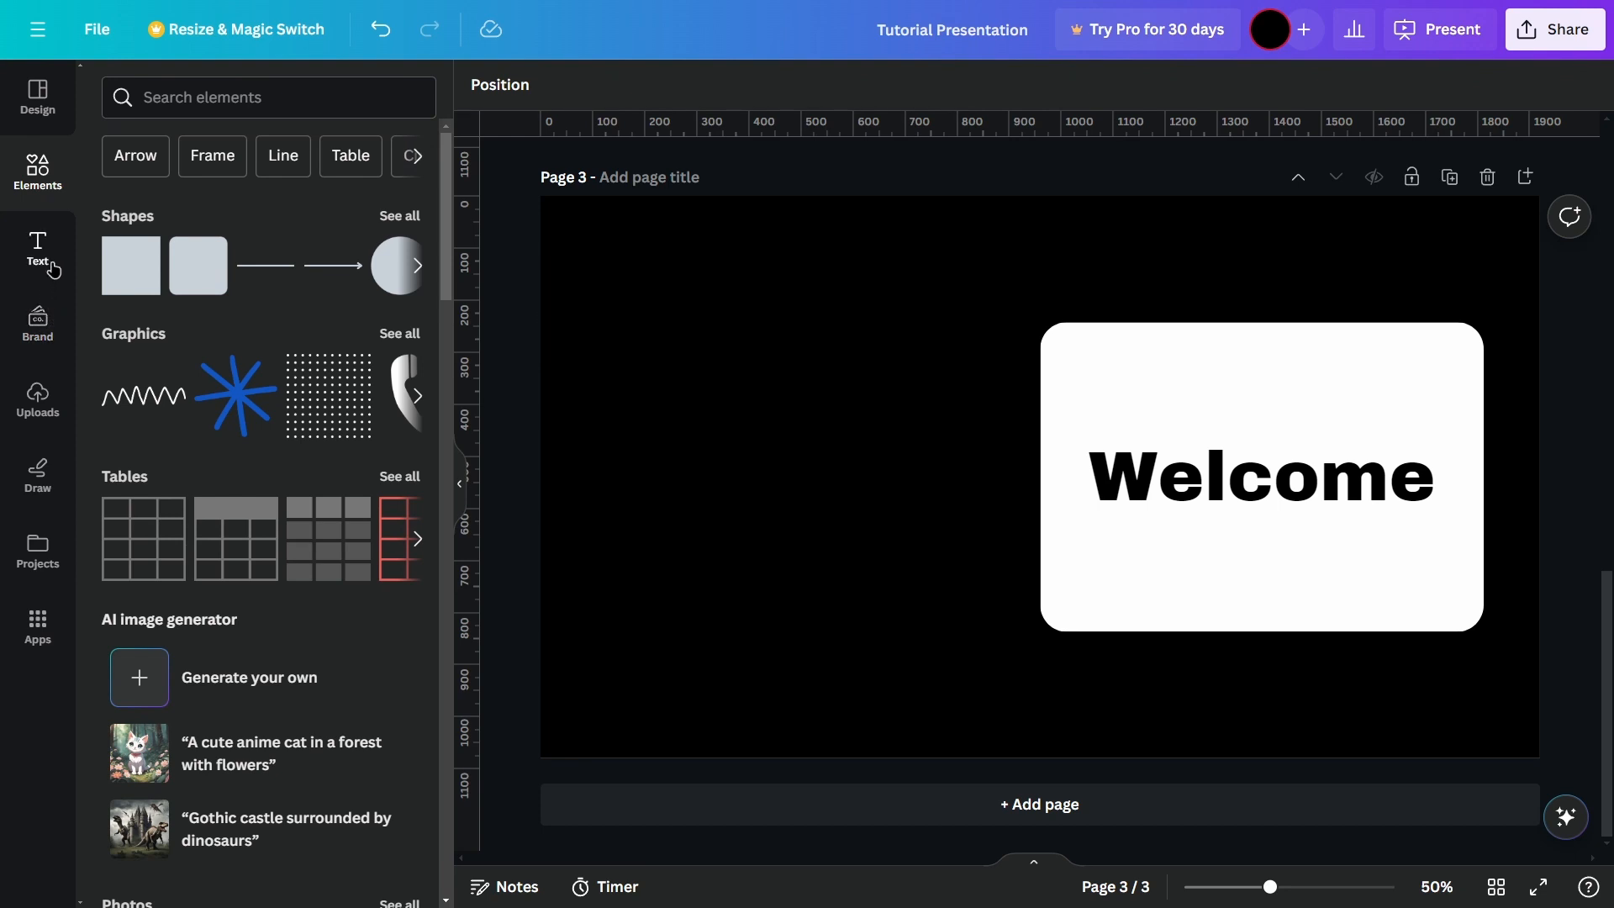
{"action": "left_click", "coordinate": [52, 126]}
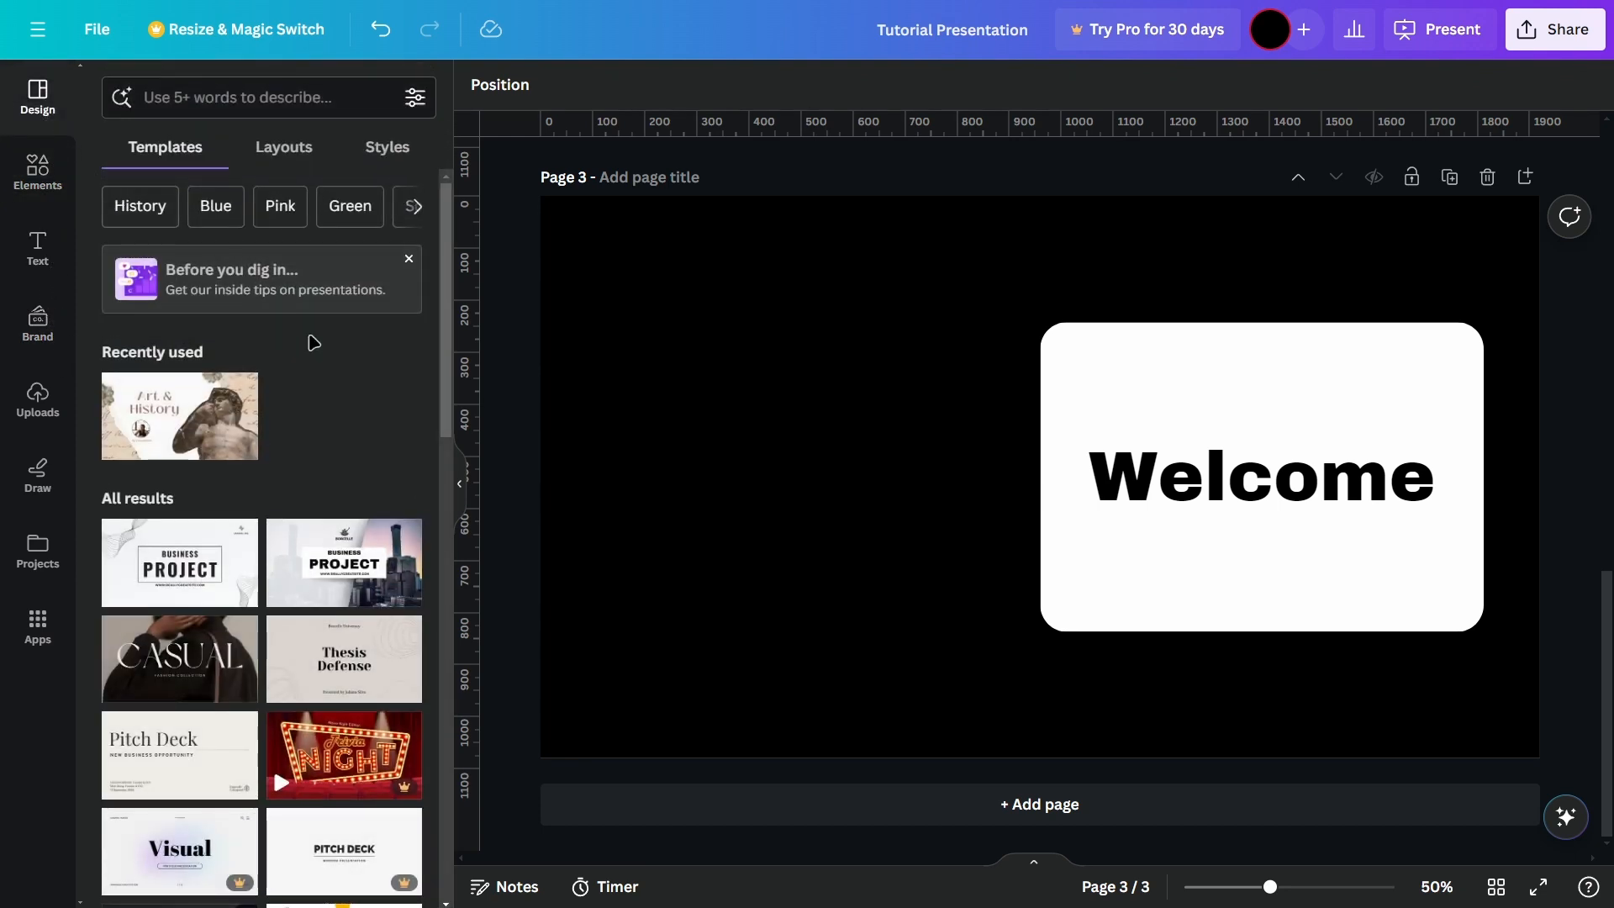
{"action": "scroll", "coordinate": [278, 362], "scroll_direction": "down", "scroll_amount": 7}
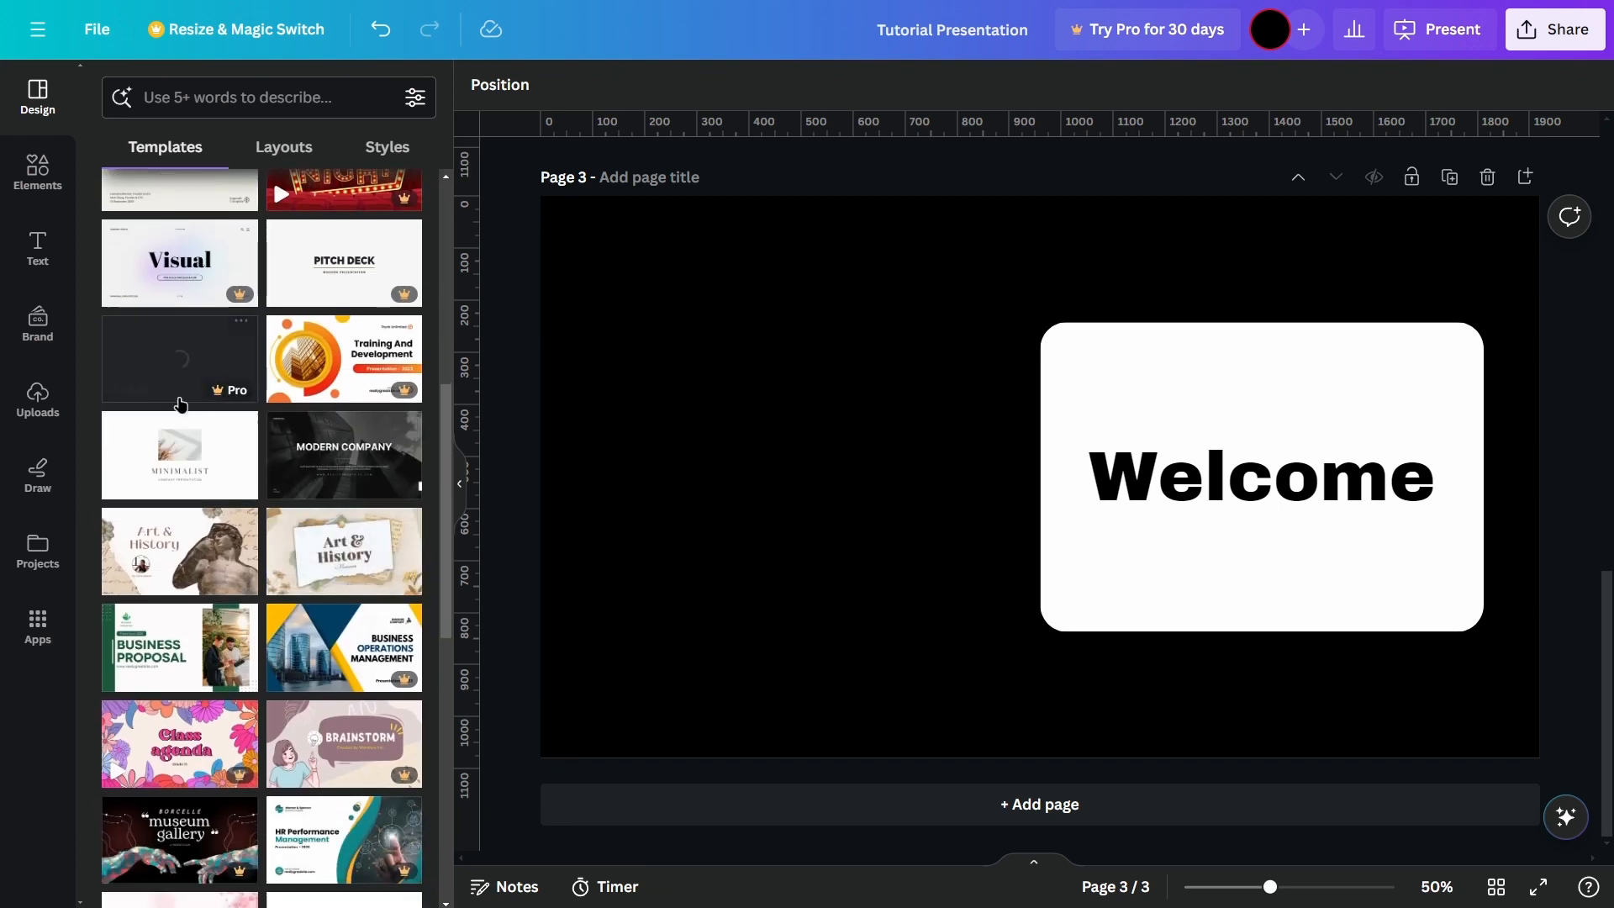
{"action": "scroll", "coordinate": [219, 376], "scroll_direction": "down", "scroll_amount": 3}
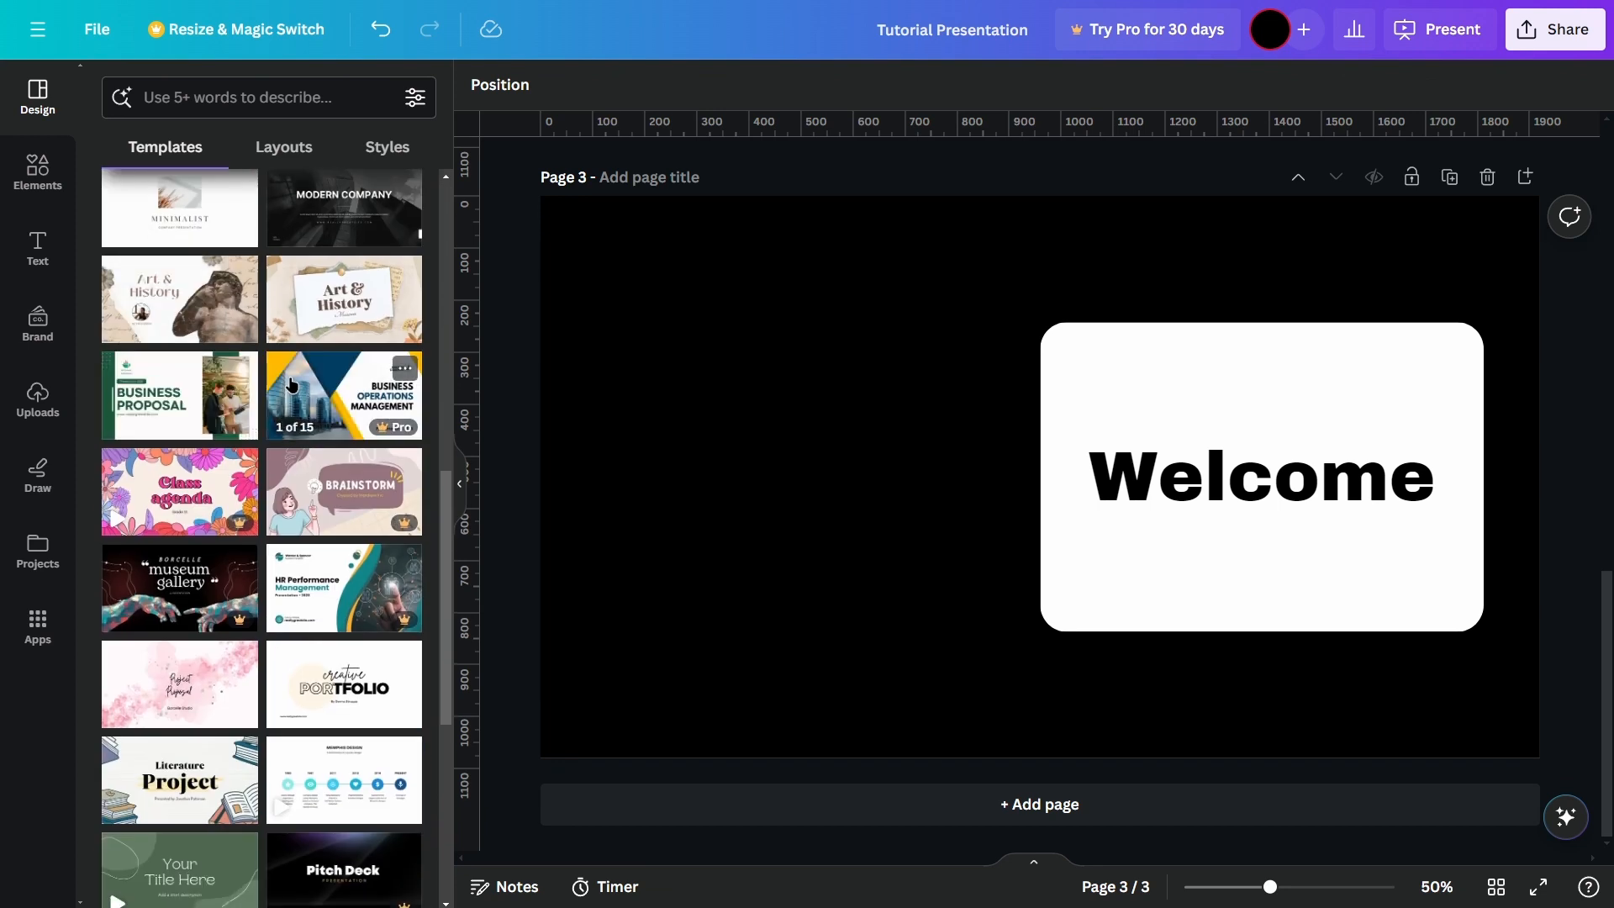
{"action": "scroll", "coordinate": [253, 375], "scroll_direction": "down", "scroll_amount": 3}
{"action": "scroll", "coordinate": [281, 373], "scroll_direction": "up", "scroll_amount": 6}
{"action": "left_click", "coordinate": [223, 103]}
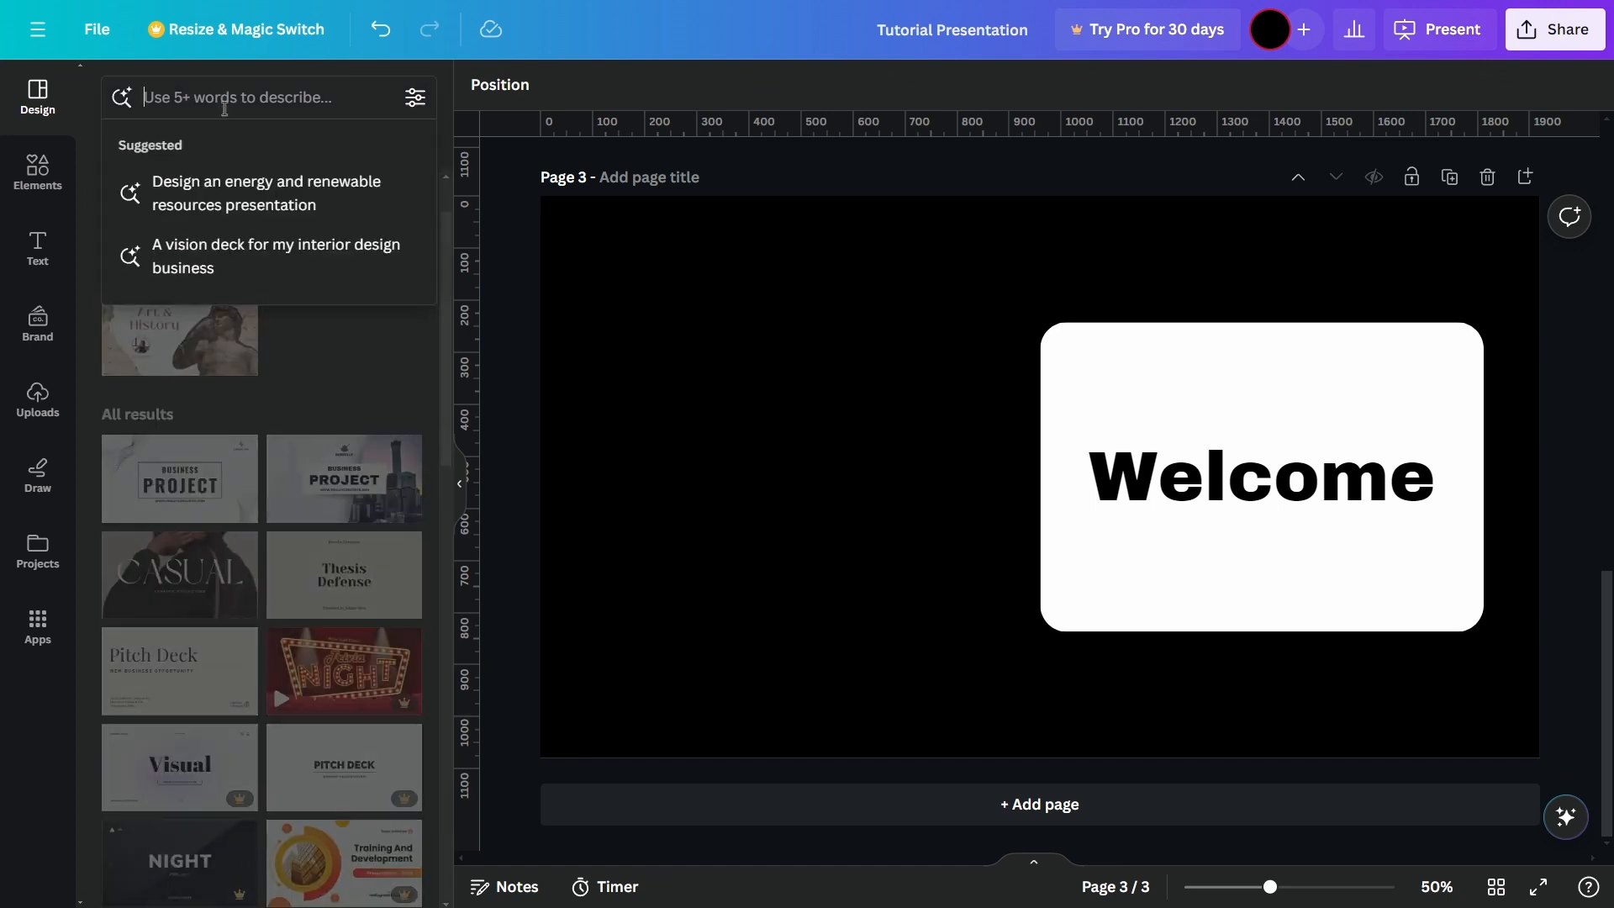
{"action": "type", "text": "dark"}
{"action": "key", "text": "Return"}
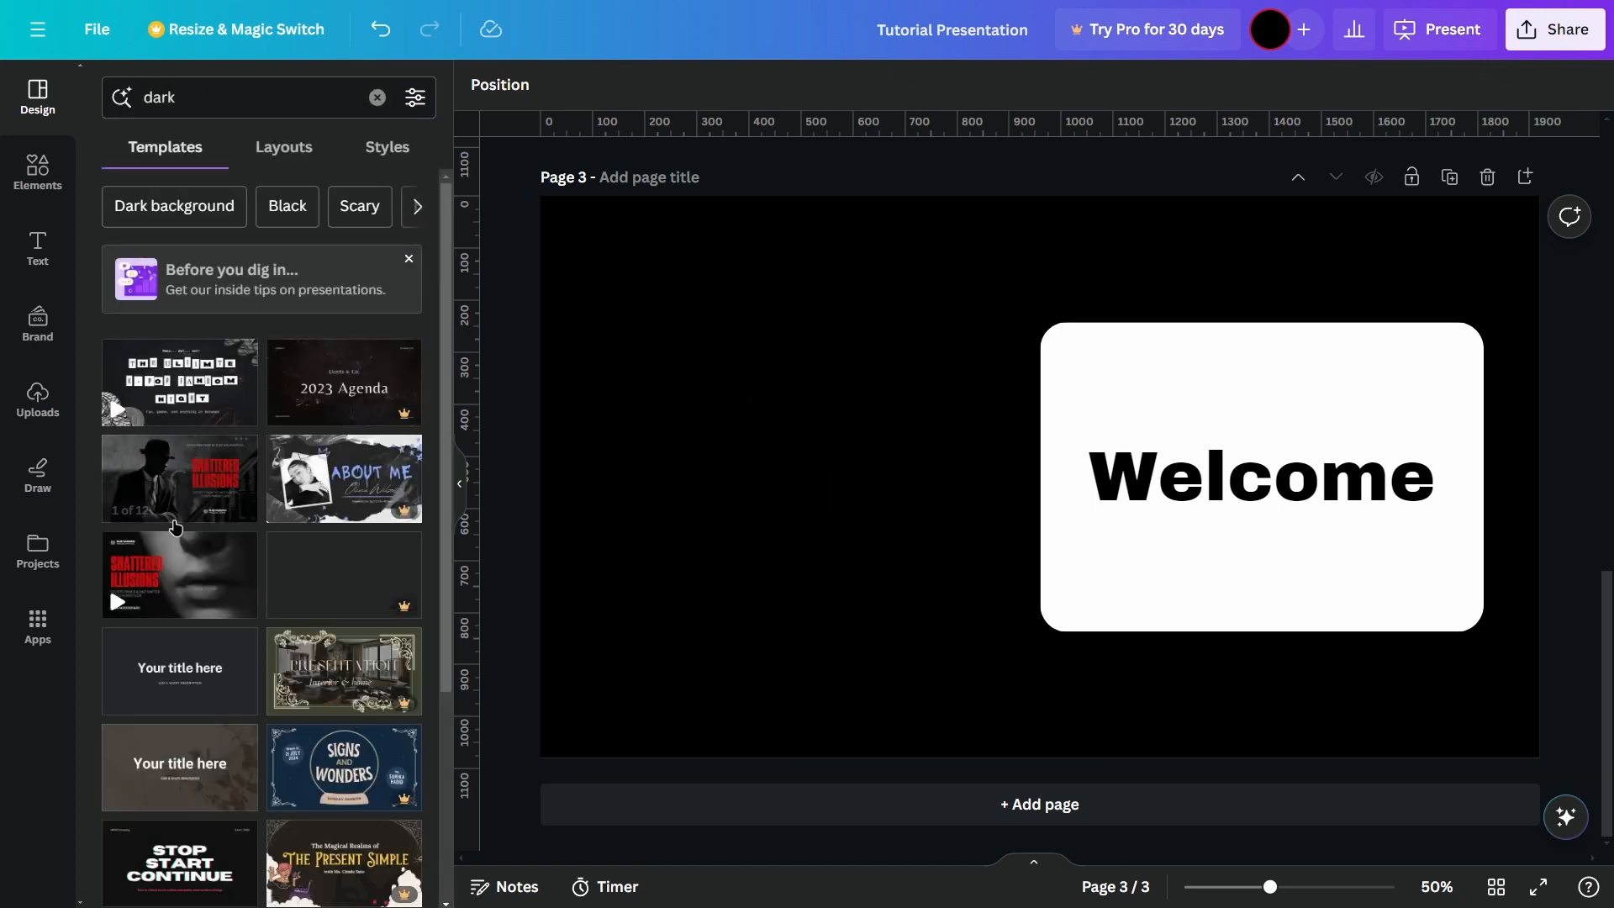
Step: Apply all 12 pages of the black, white and red TV & Film Treatment Deck template, replacing all existing pages
{"action": "left_click", "coordinate": [182, 502]}
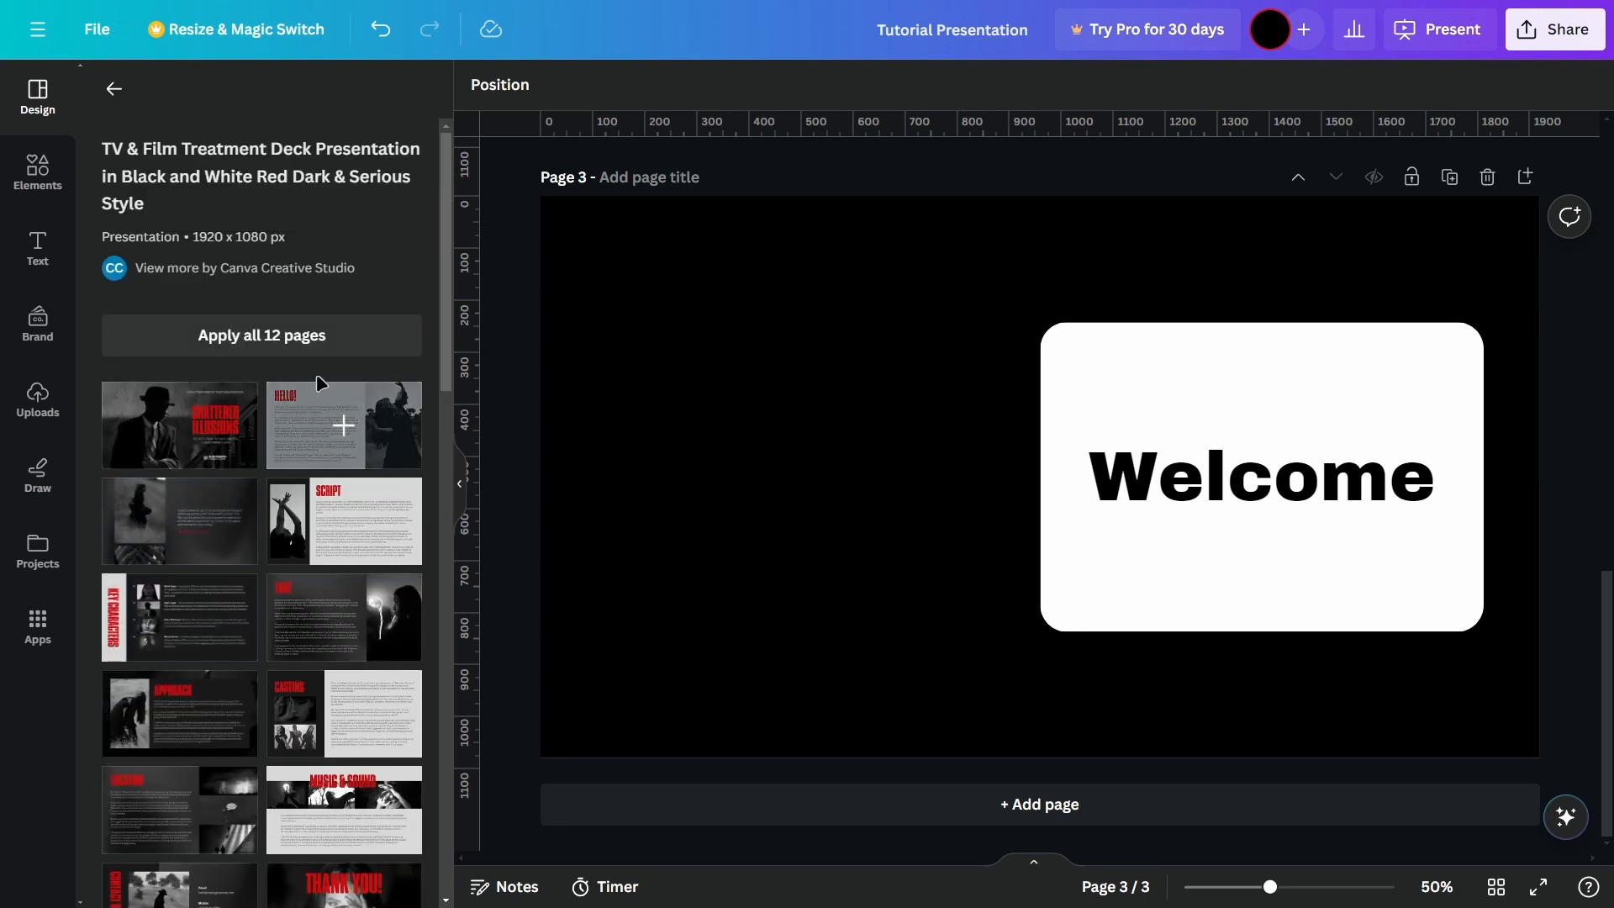
{"action": "scroll", "coordinate": [328, 357], "scroll_direction": "down", "scroll_amount": 3}
{"action": "scroll", "coordinate": [308, 488], "scroll_direction": "down", "scroll_amount": 3}
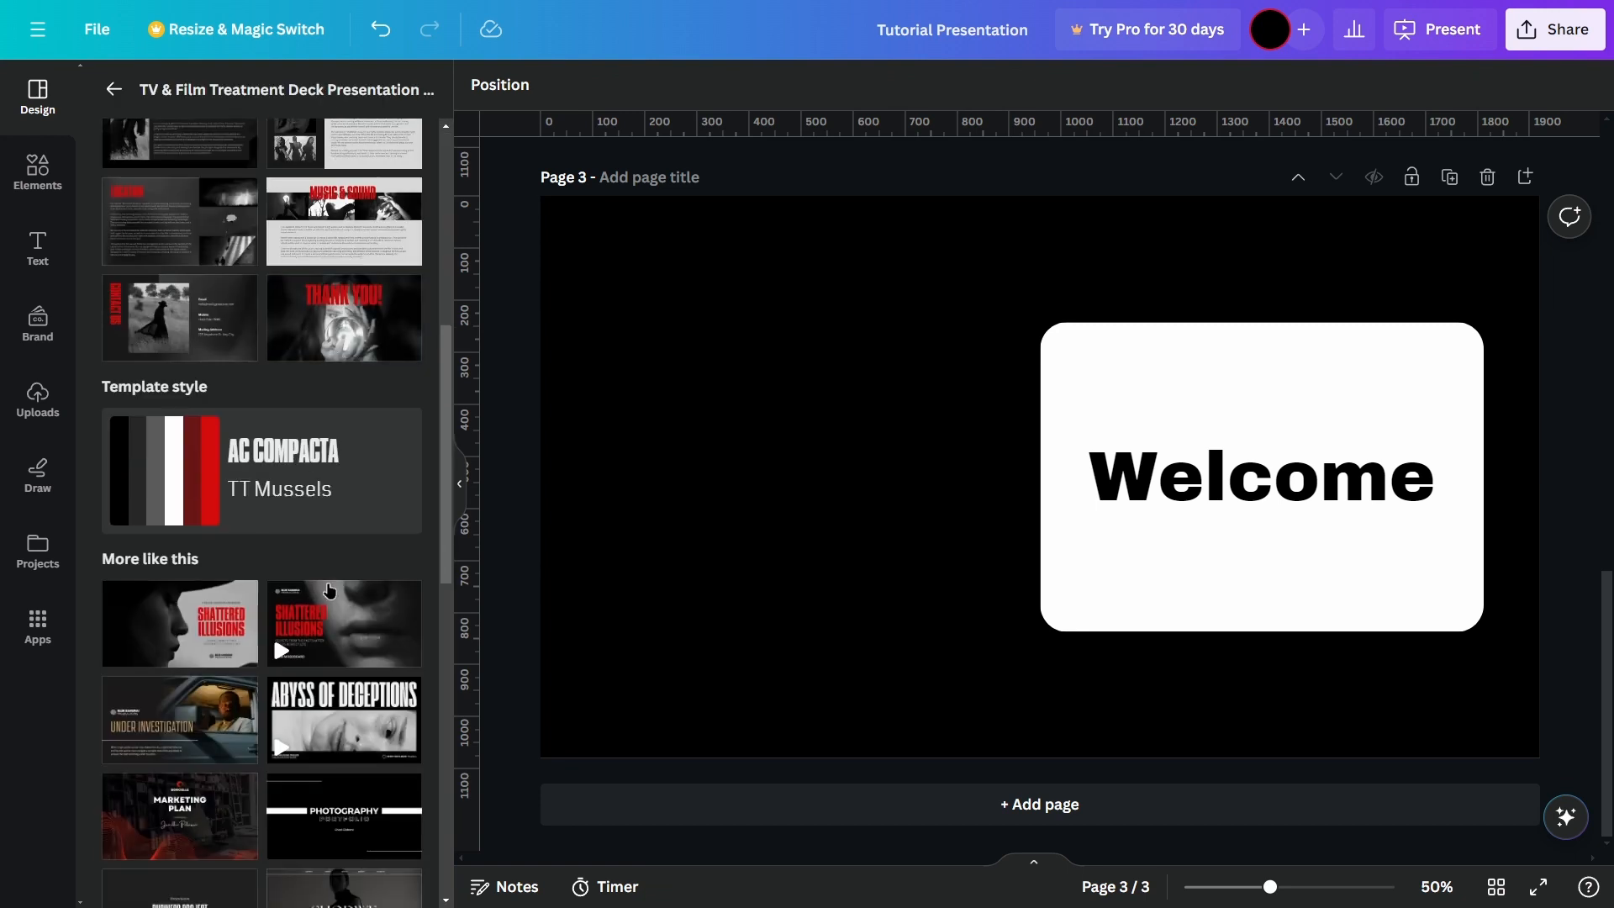
{"action": "scroll", "coordinate": [278, 538], "scroll_direction": "up", "scroll_amount": 10}
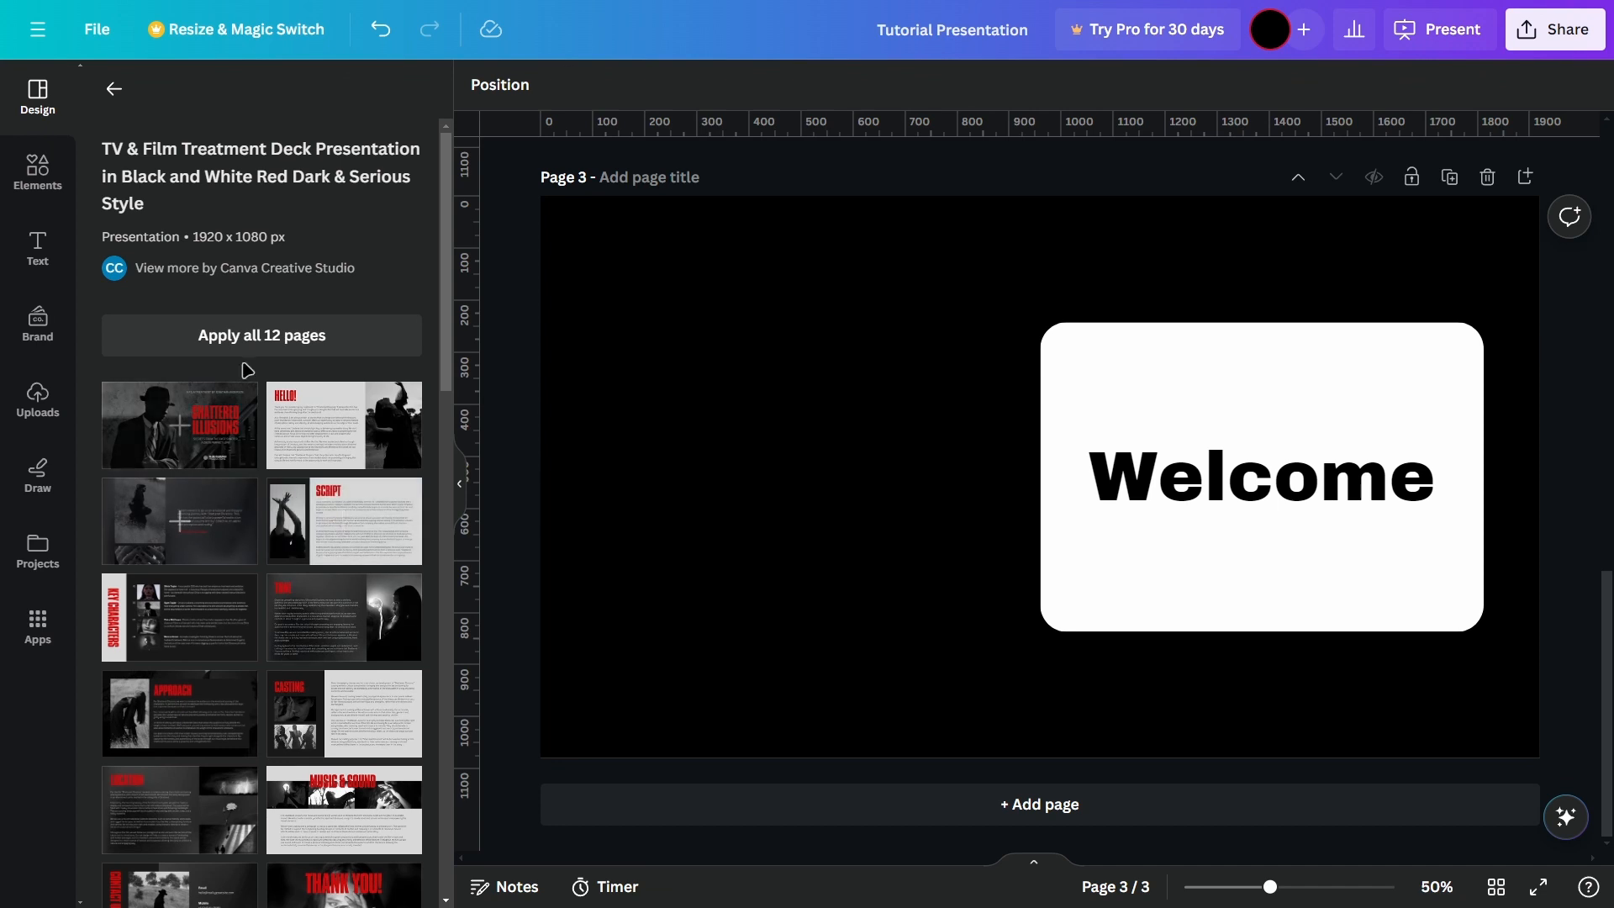
{"action": "scroll", "coordinate": [349, 597], "scroll_direction": "down", "scroll_amount": 5}
{"action": "scroll", "coordinate": [349, 597], "scroll_direction": "down", "scroll_amount": 3}
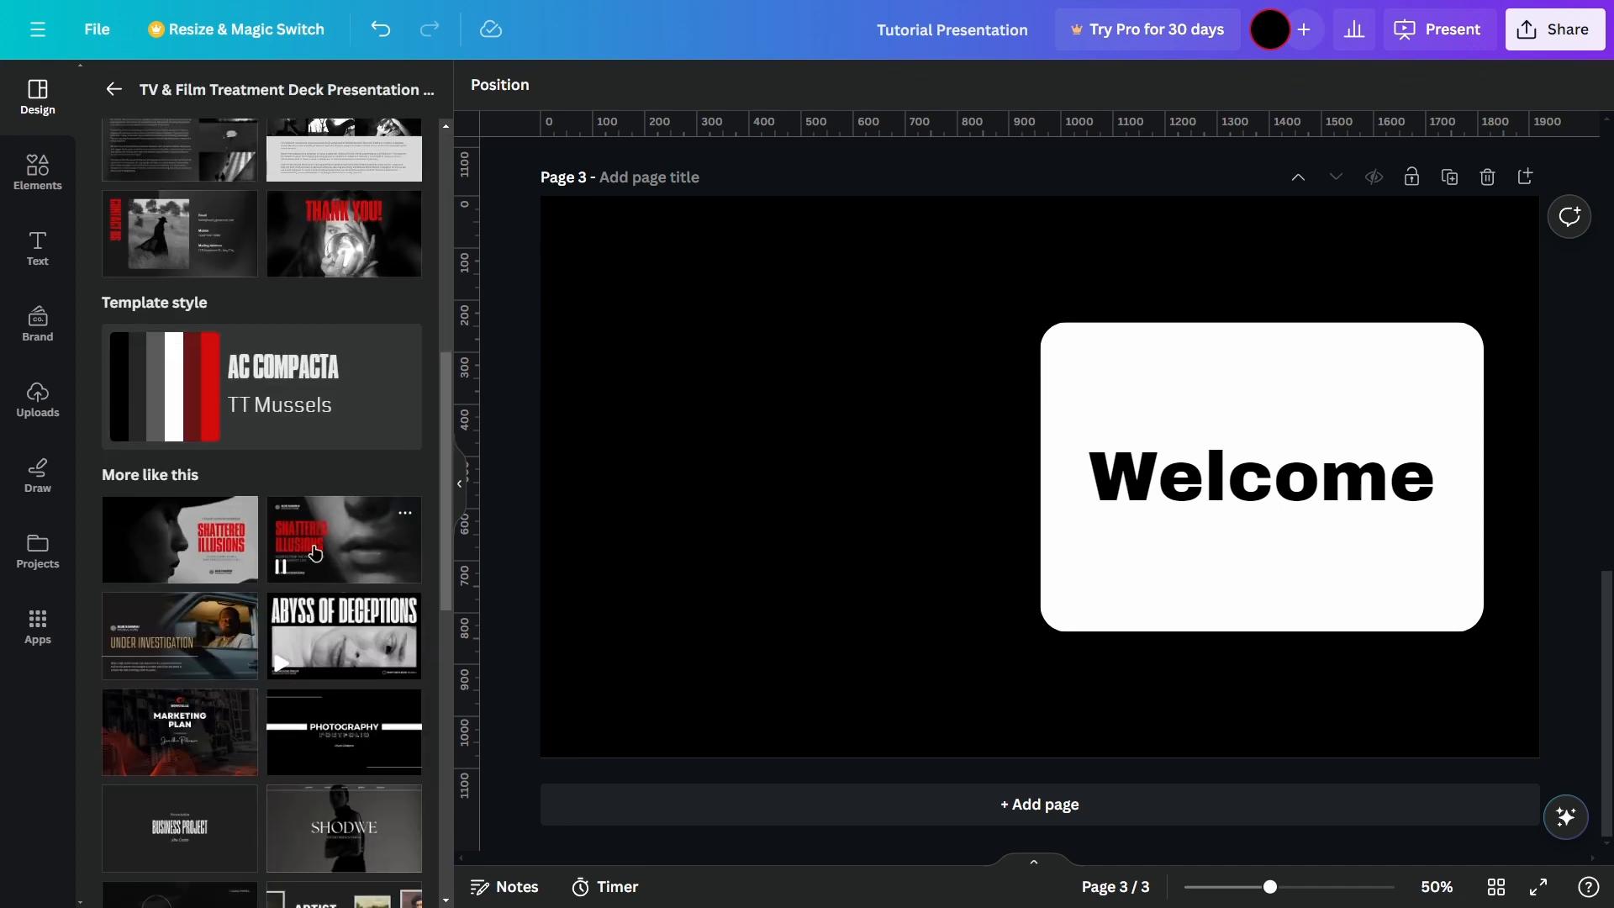
{"action": "scroll", "coordinate": [361, 585], "scroll_direction": "up", "scroll_amount": 8}
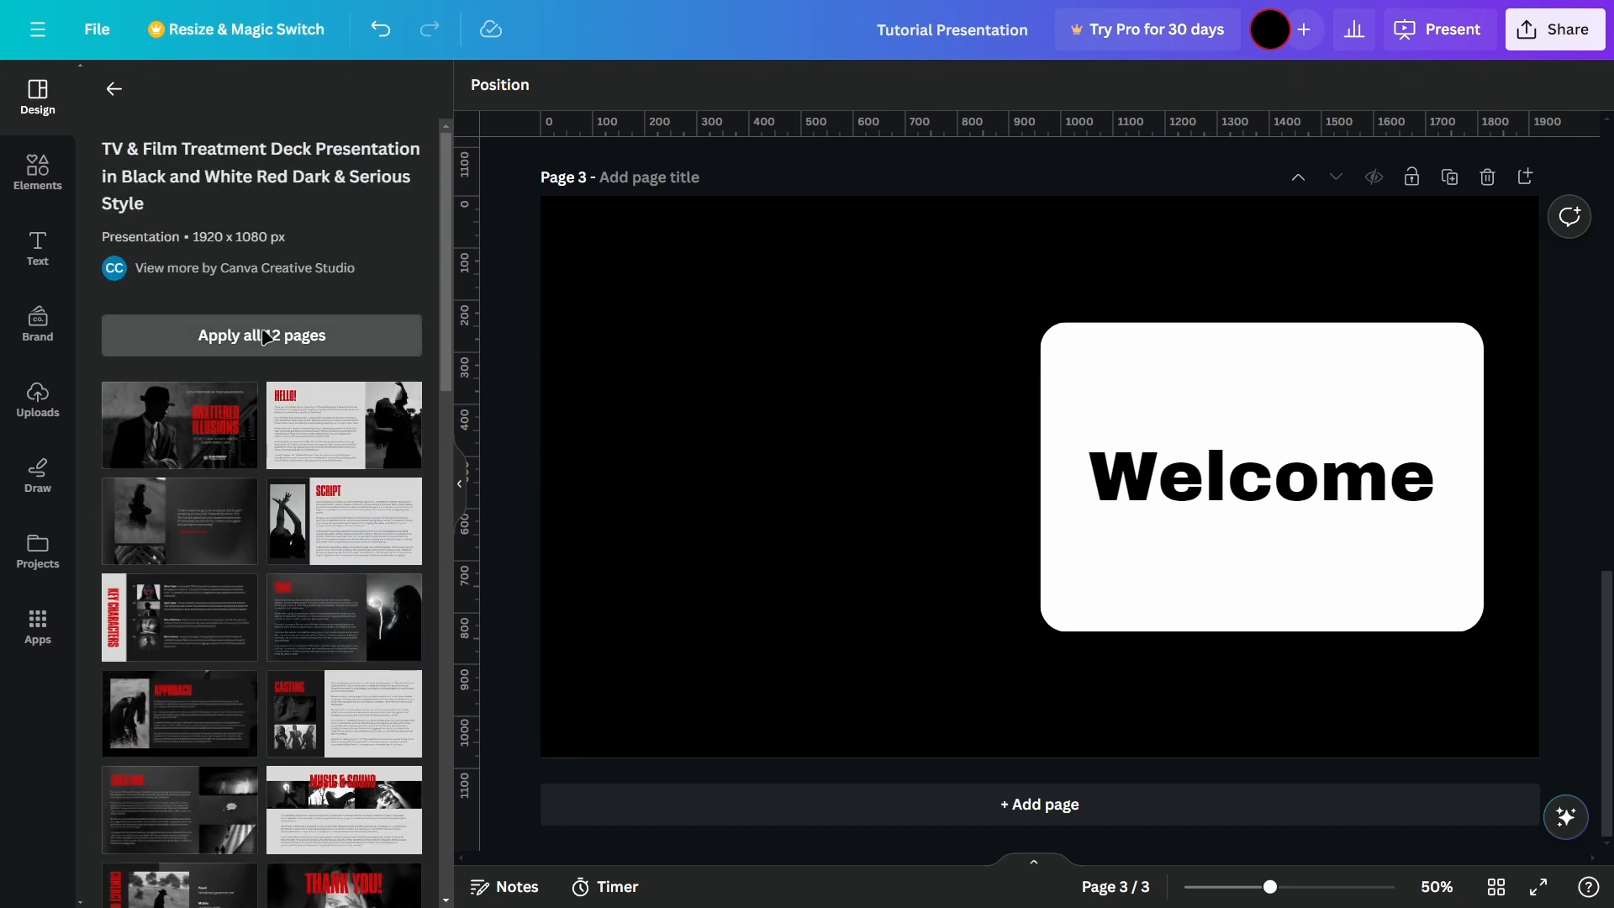
{"action": "left_click", "coordinate": [260, 333]}
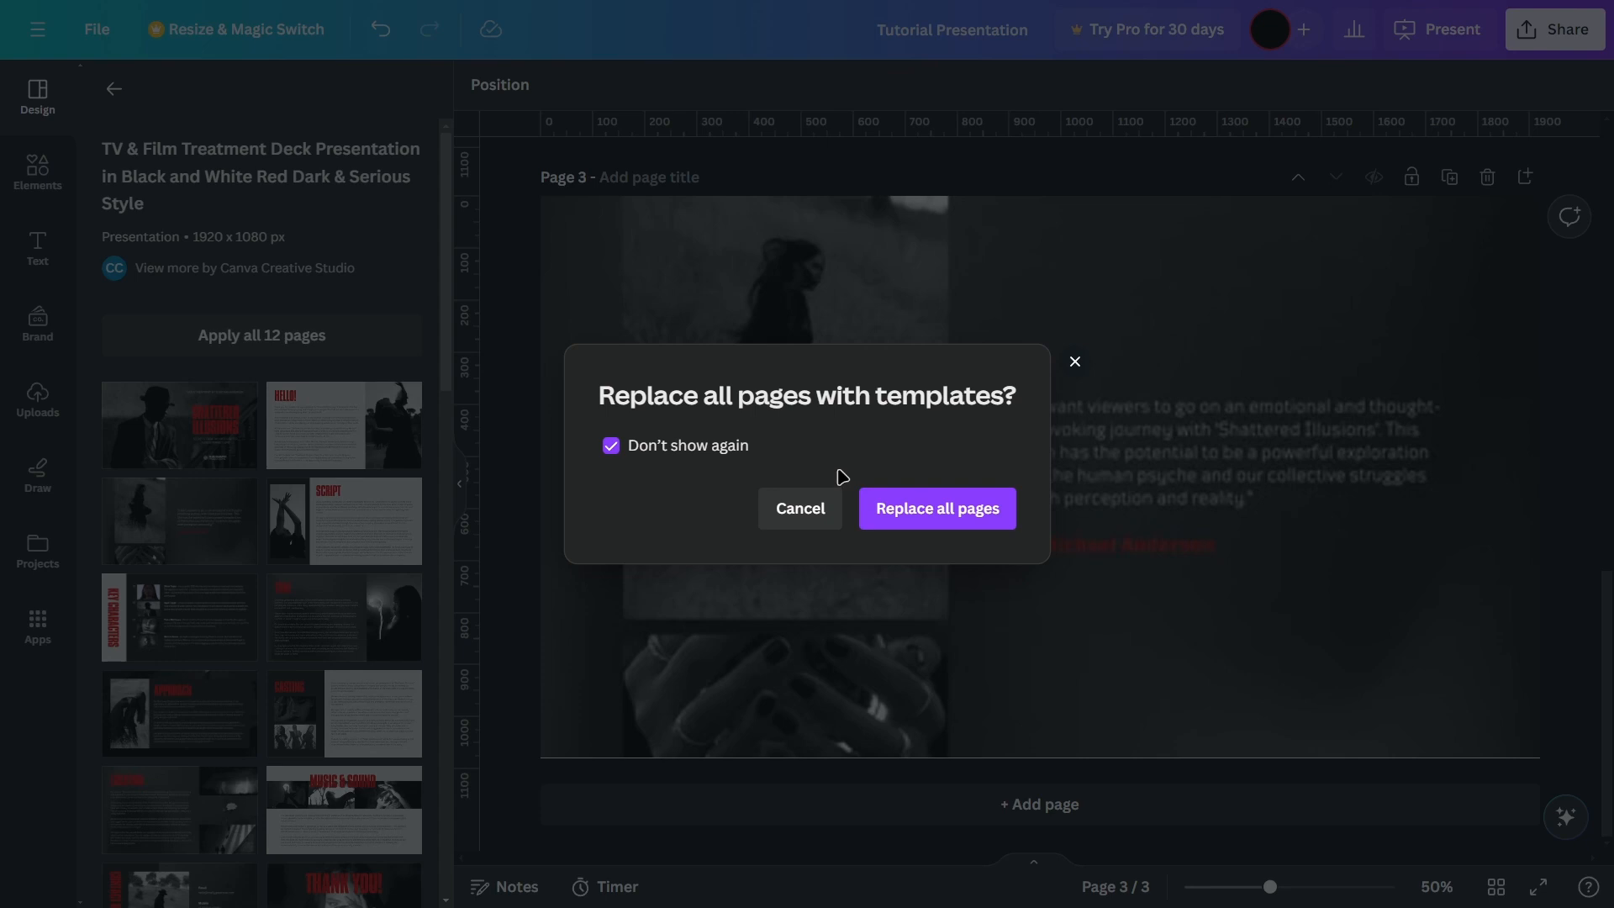
{"action": "left_click", "coordinate": [891, 497]}
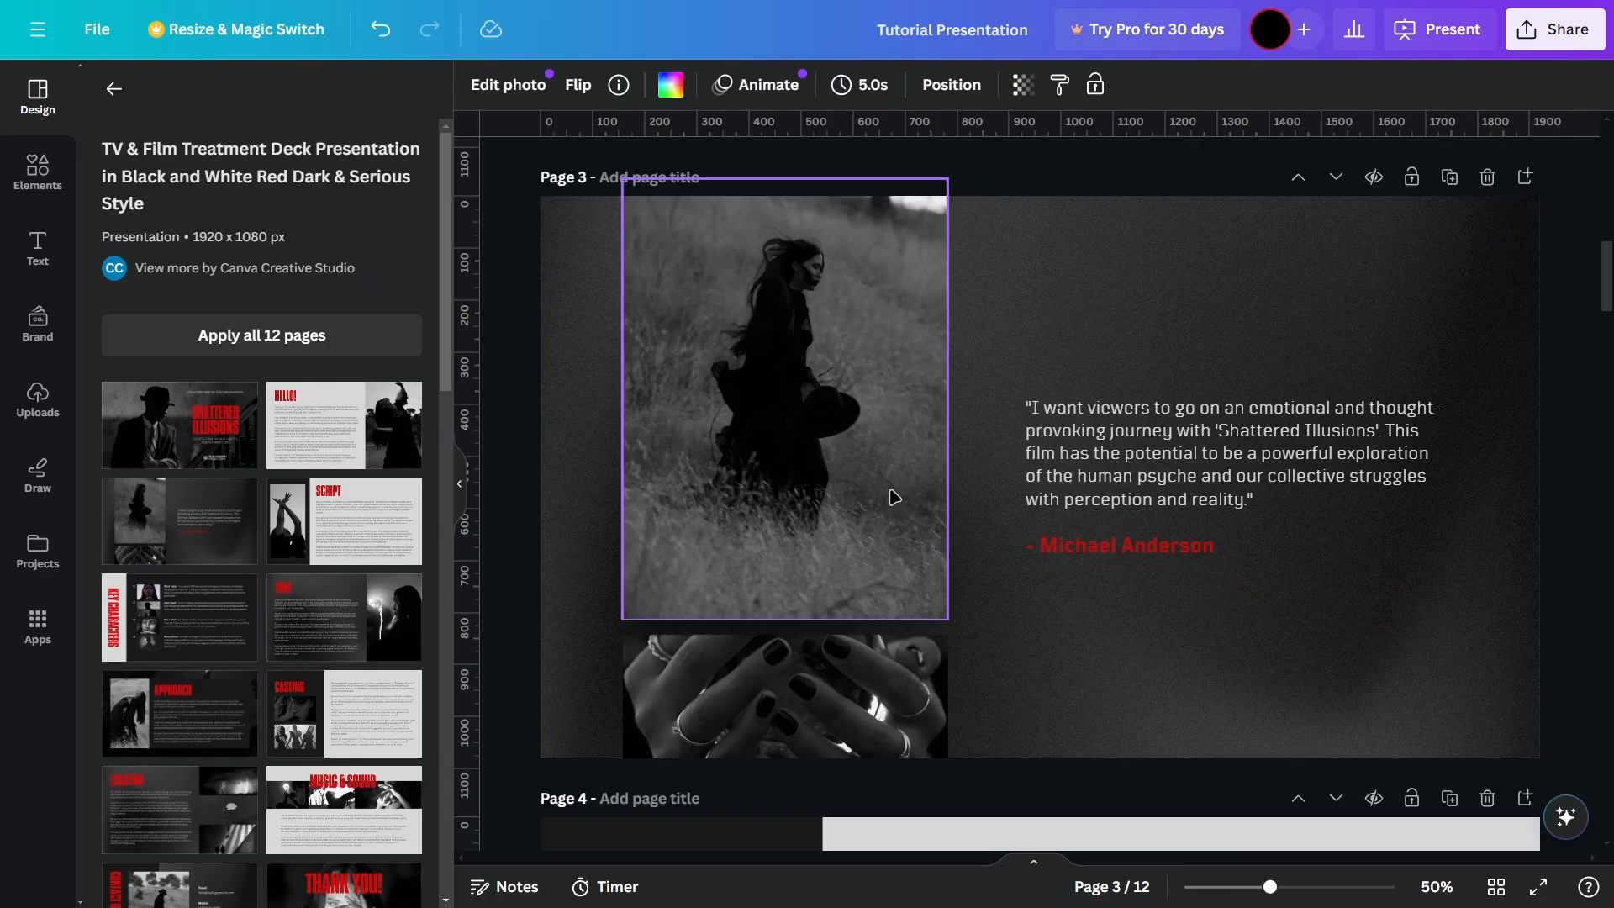
Step: Collapse the side panel and review the applied template's layouts, photos and text from the cover page down to the Location page
{"action": "left_click", "coordinate": [1592, 582]}
{"action": "scroll", "coordinate": [1581, 592], "scroll_direction": "up", "scroll_amount": 12}
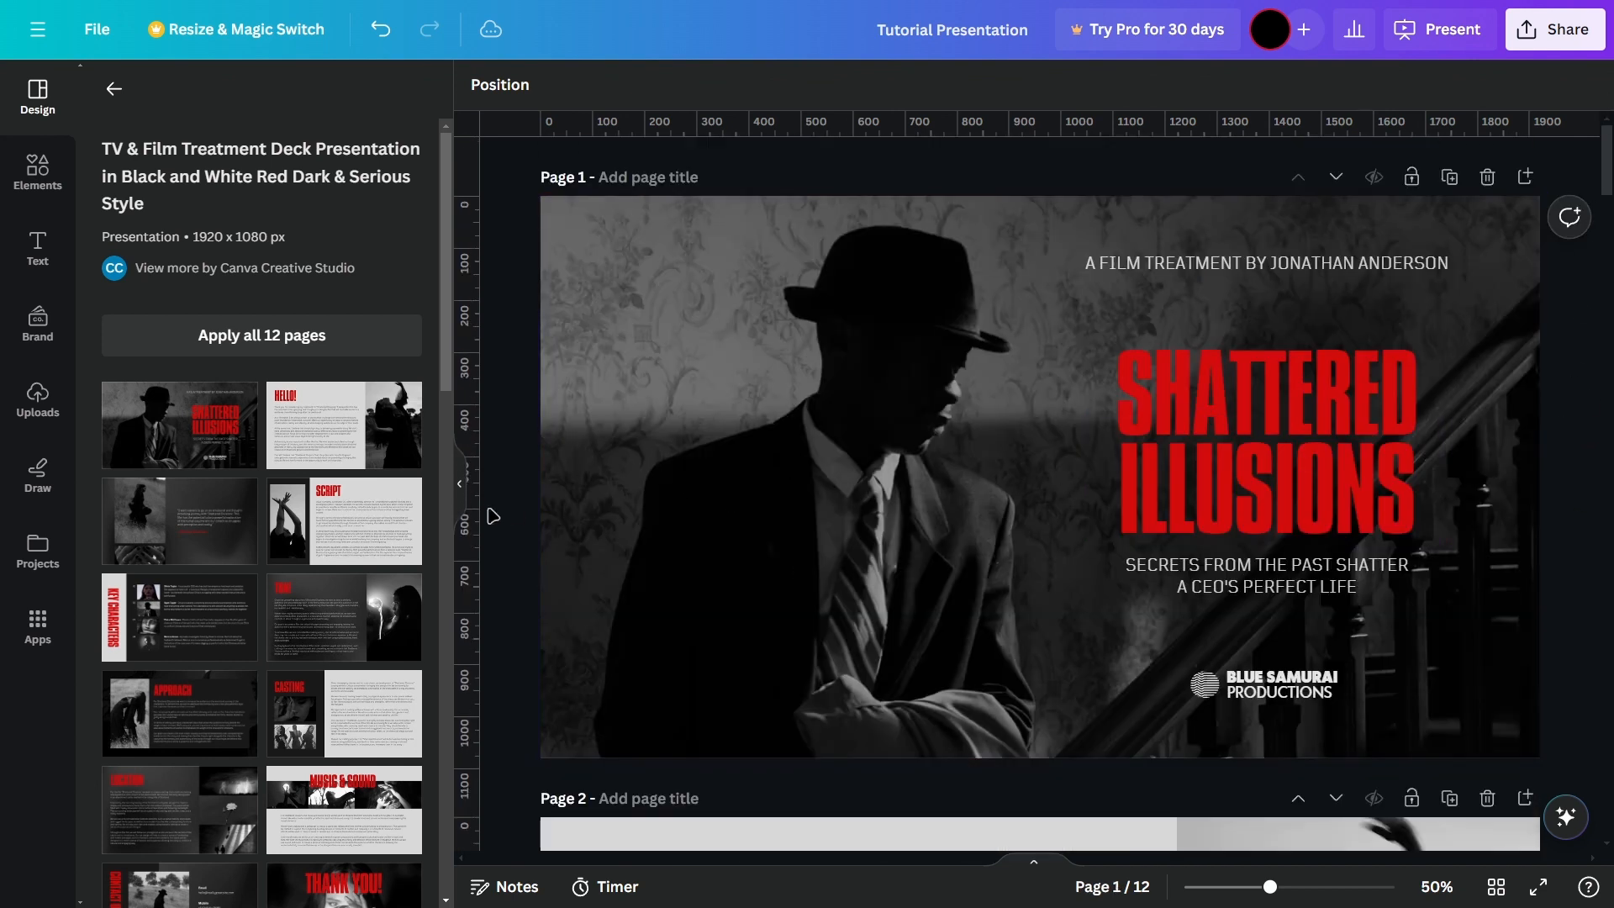
{"action": "left_click", "coordinate": [466, 481]}
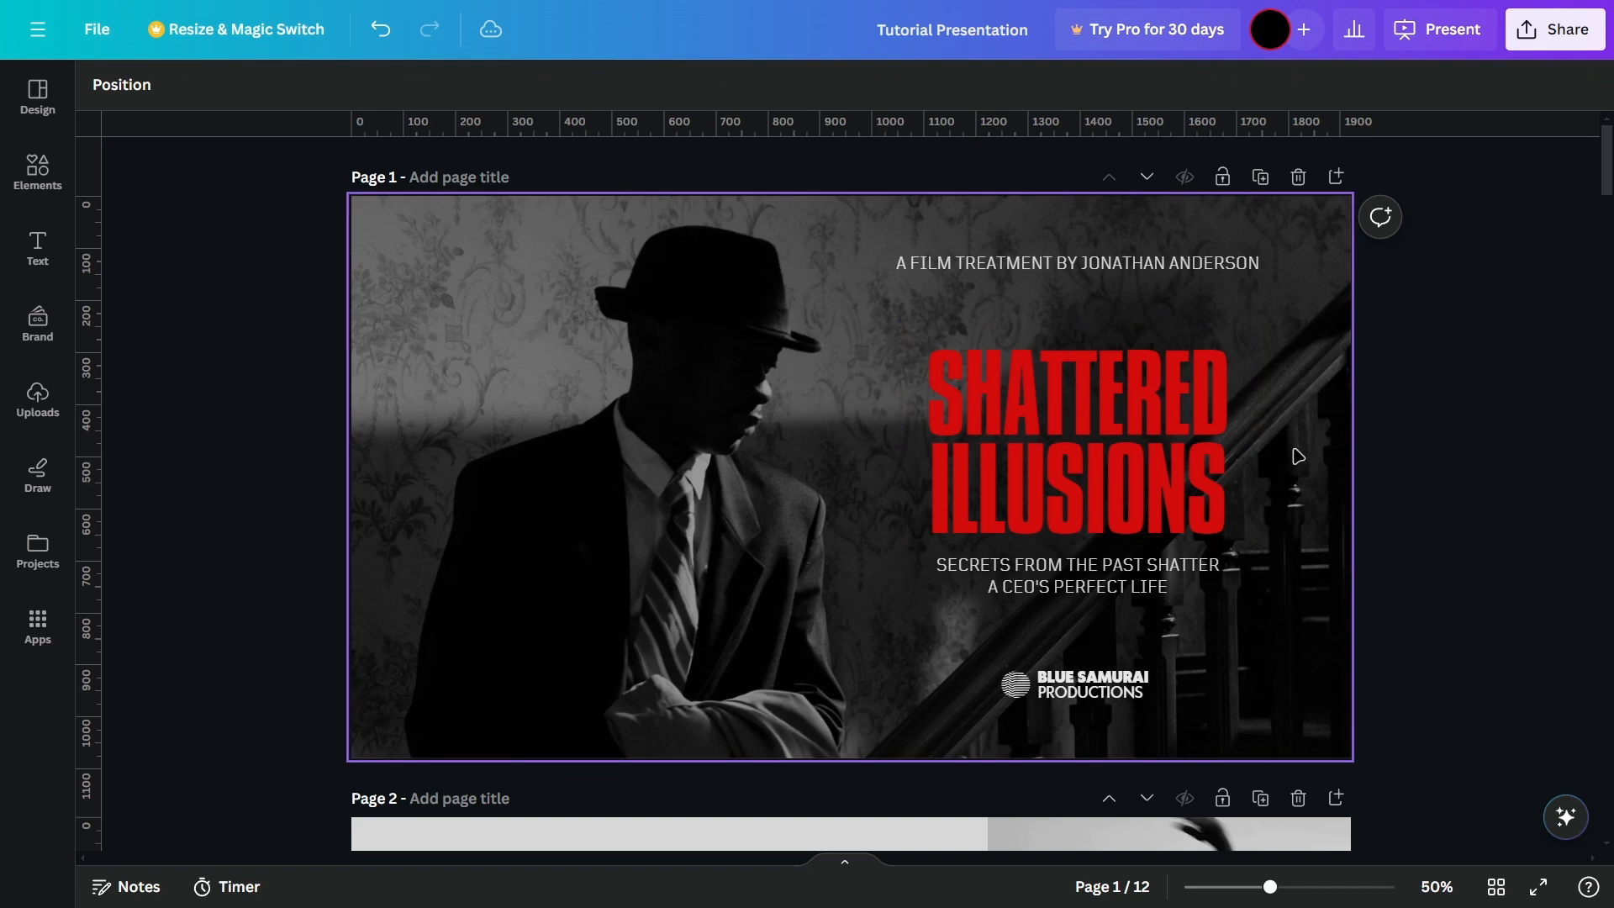
{"action": "scroll", "coordinate": [1299, 457], "scroll_direction": "down", "scroll_amount": 3}
{"action": "scroll", "coordinate": [1257, 418], "scroll_direction": "down", "scroll_amount": 2}
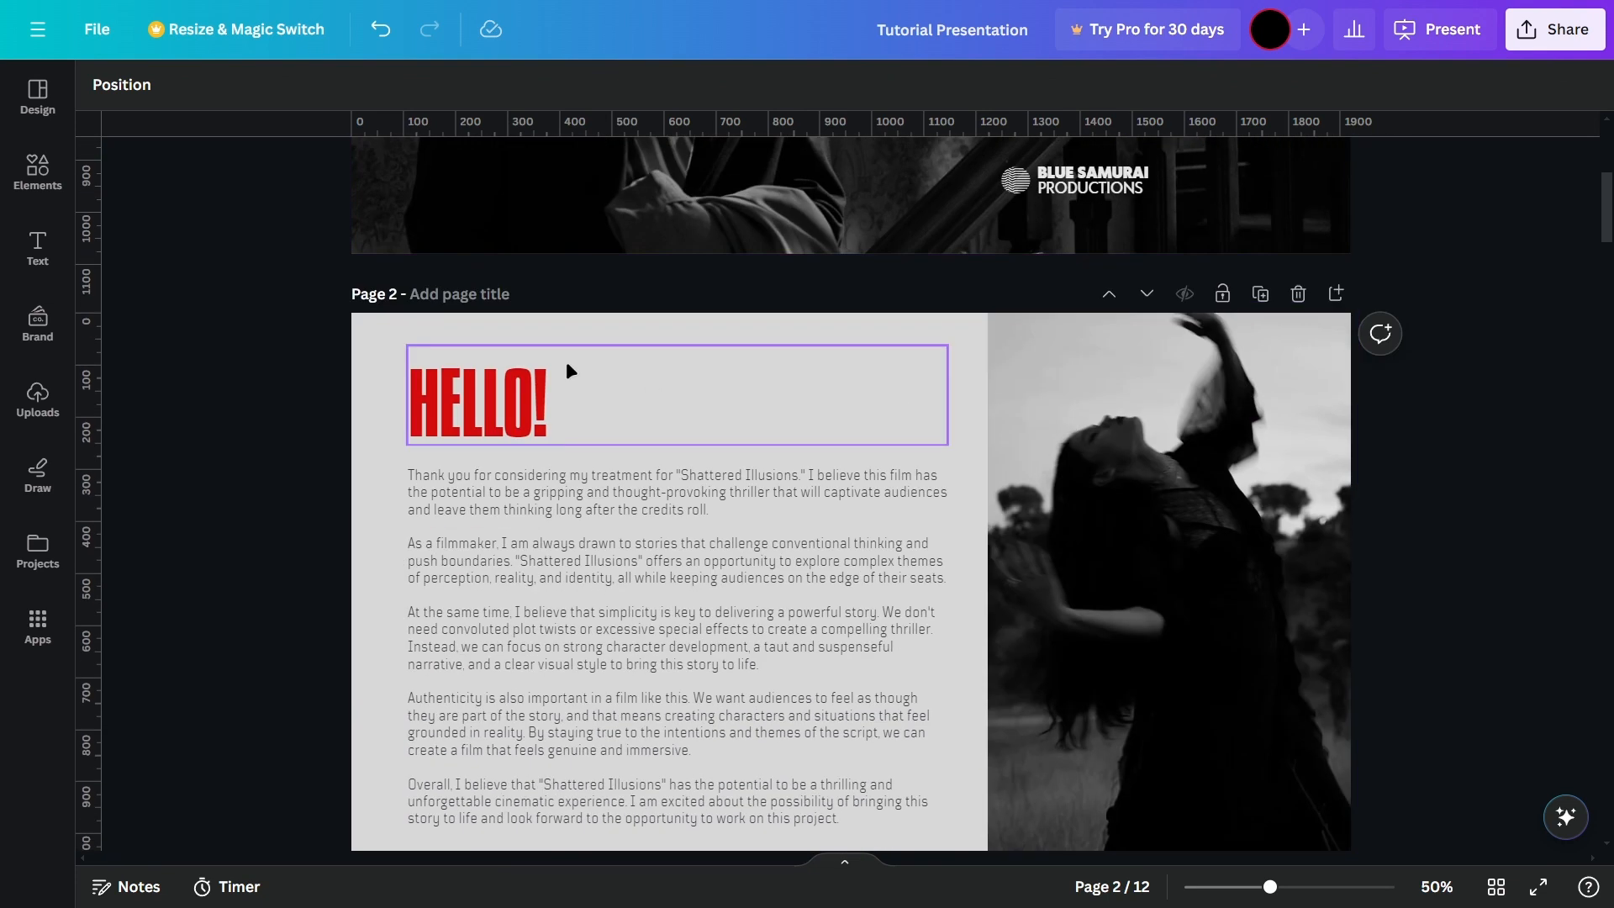
{"action": "scroll", "coordinate": [845, 418], "scroll_direction": "up", "scroll_amount": 6}
{"action": "scroll", "coordinate": [743, 577], "scroll_direction": "down", "scroll_amount": 7}
{"action": "scroll", "coordinate": [741, 572], "scroll_direction": "down", "scroll_amount": 20}
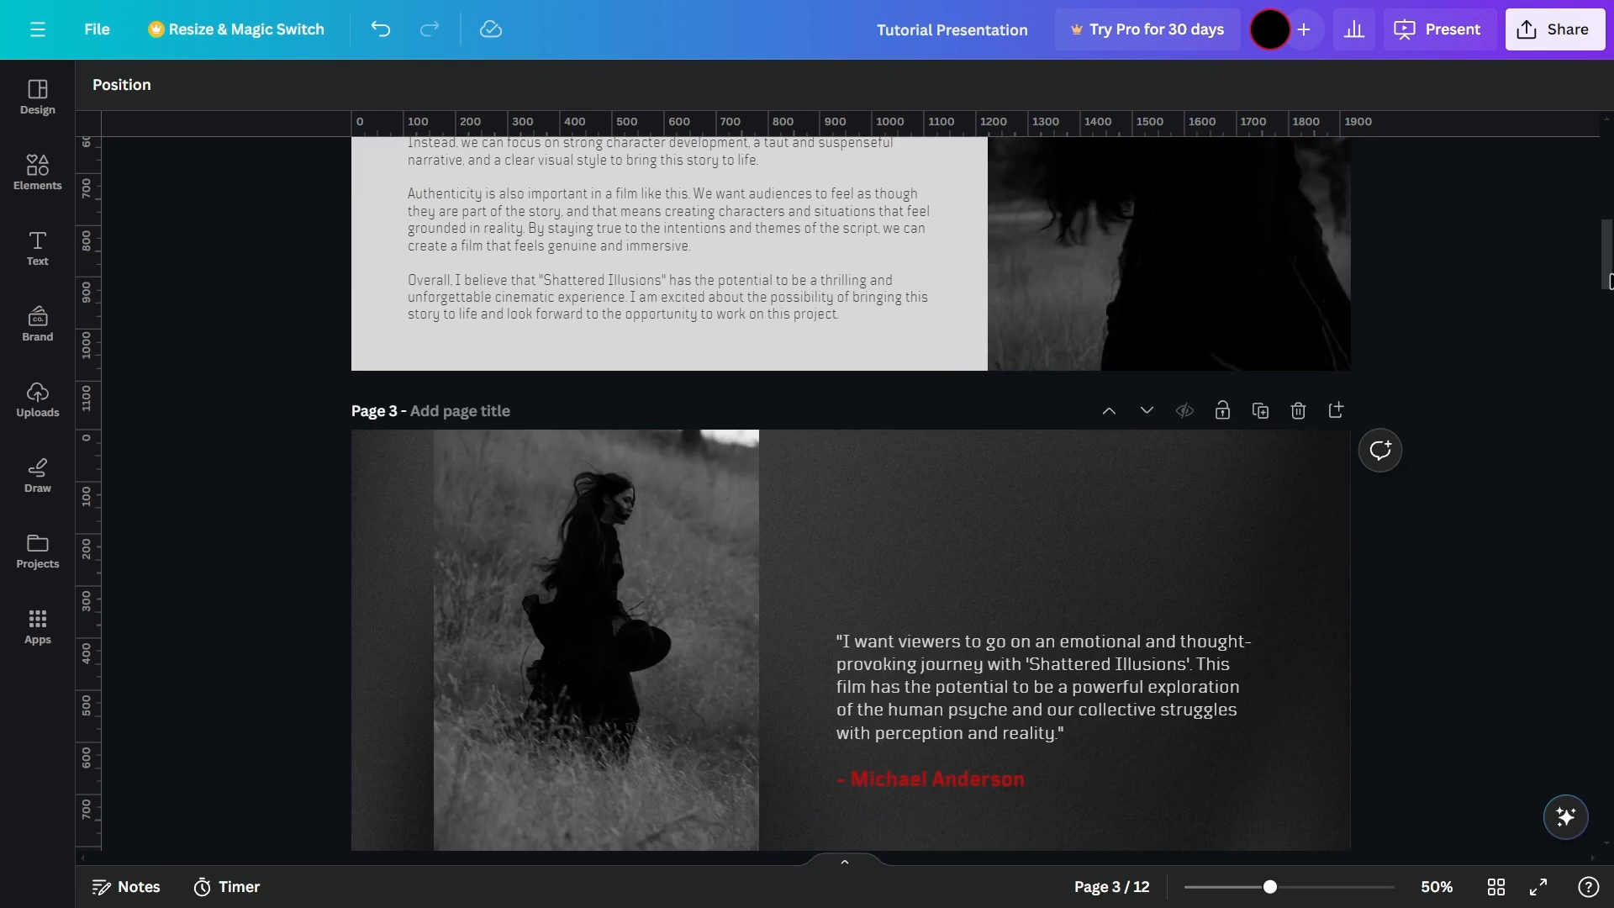
{"action": "scroll", "coordinate": [1405, 384], "scroll_direction": "down", "scroll_amount": 5}
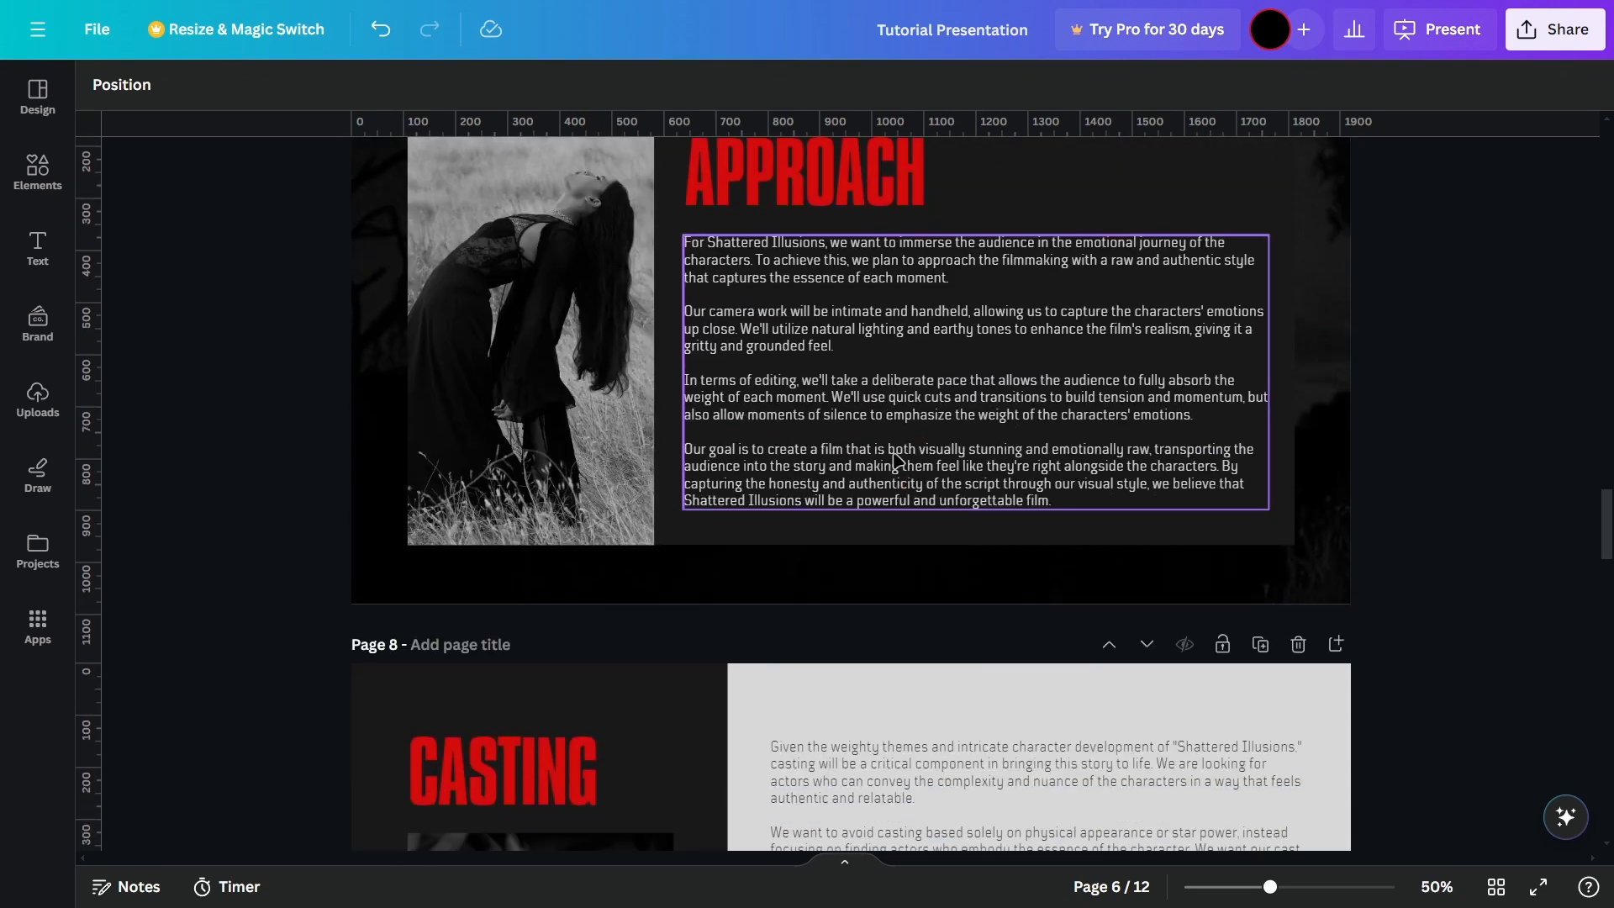
{"action": "left_click", "coordinate": [546, 370]}
{"action": "scroll", "coordinate": [370, 521], "scroll_direction": "up", "scroll_amount": 2}
{"action": "scroll", "coordinate": [371, 521], "scroll_direction": "up", "scroll_amount": 1}
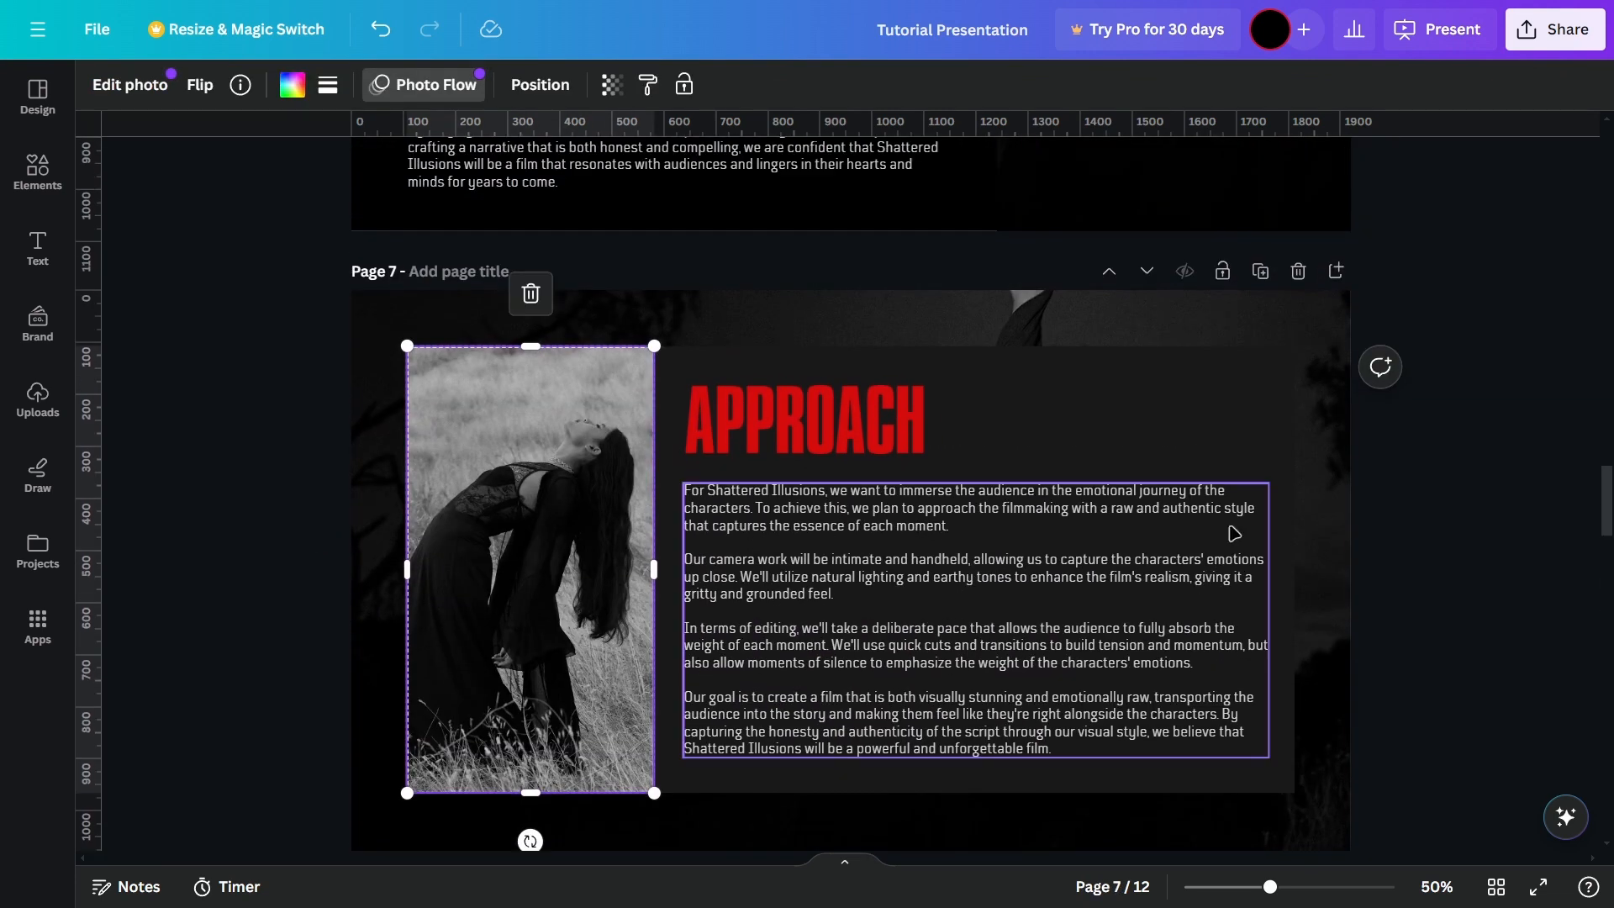
{"action": "left_click", "coordinate": [1460, 472]}
{"action": "scroll", "coordinate": [1460, 458], "scroll_direction": "down", "scroll_amount": 9}
{"action": "scroll", "coordinate": [1483, 459], "scroll_direction": "down", "scroll_amount": 4}
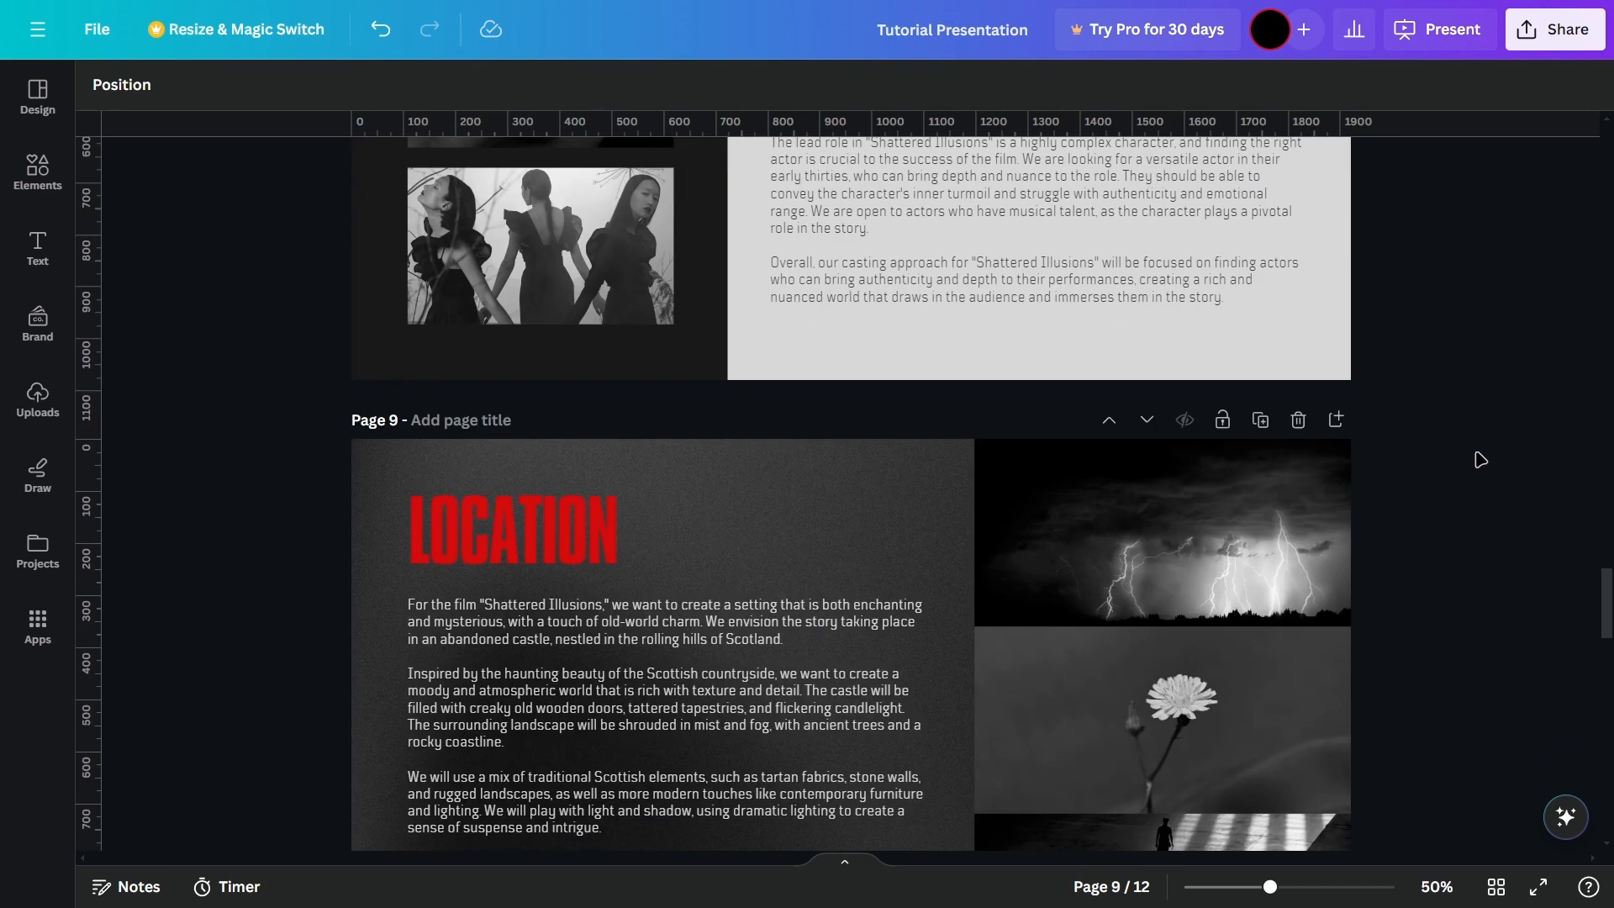
Step: Change the colour of the "LOCATION" heading on page 9 to white
{"action": "scroll", "coordinate": [1479, 459], "scroll_direction": "down", "scroll_amount": 3}
{"action": "left_click", "coordinate": [527, 294]}
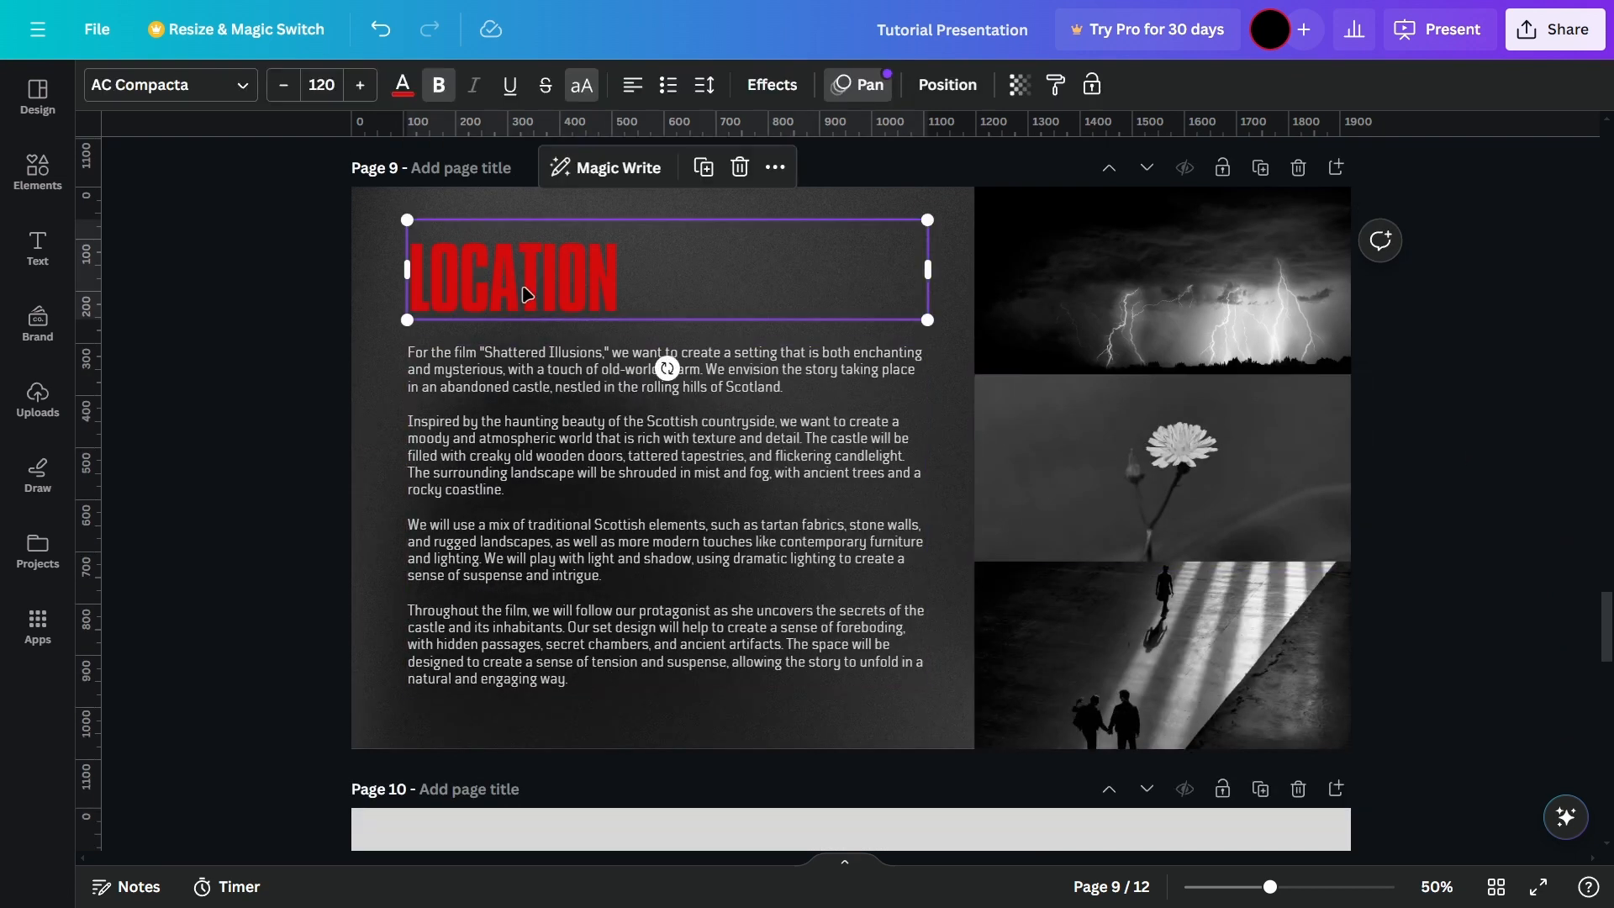
{"action": "left_click", "coordinate": [402, 85]}
{"action": "left_click", "coordinate": [403, 213]}
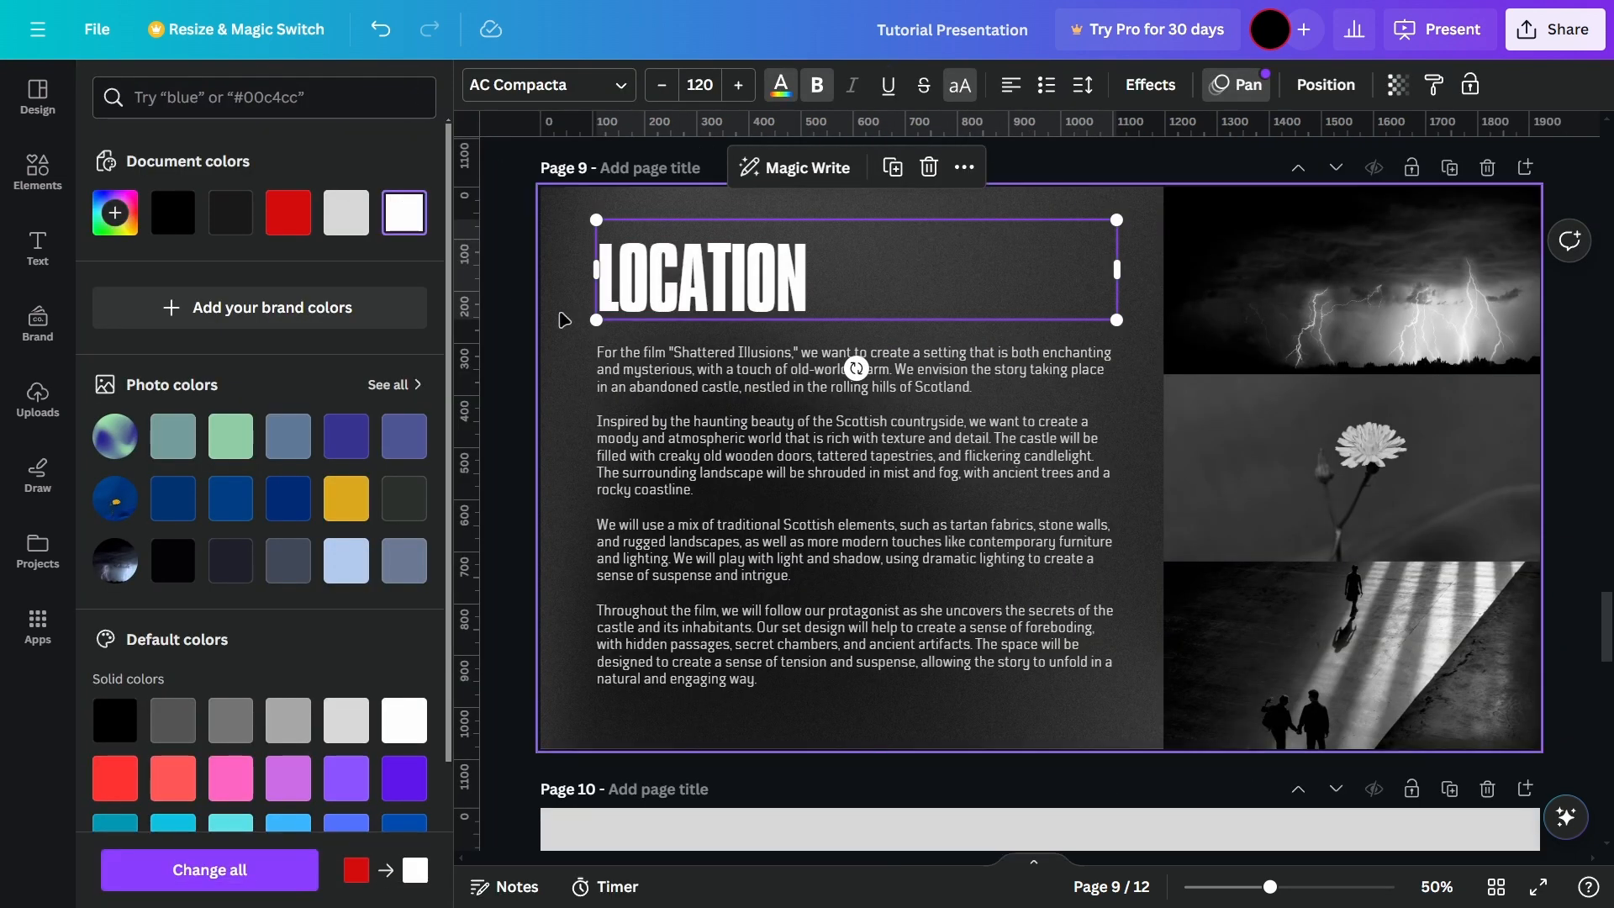
{"action": "left_click", "coordinate": [236, 380]}
Step: Set the "LOCATION" heading's font to Arial Unicode and deselect it
{"action": "left_click", "coordinate": [513, 278]}
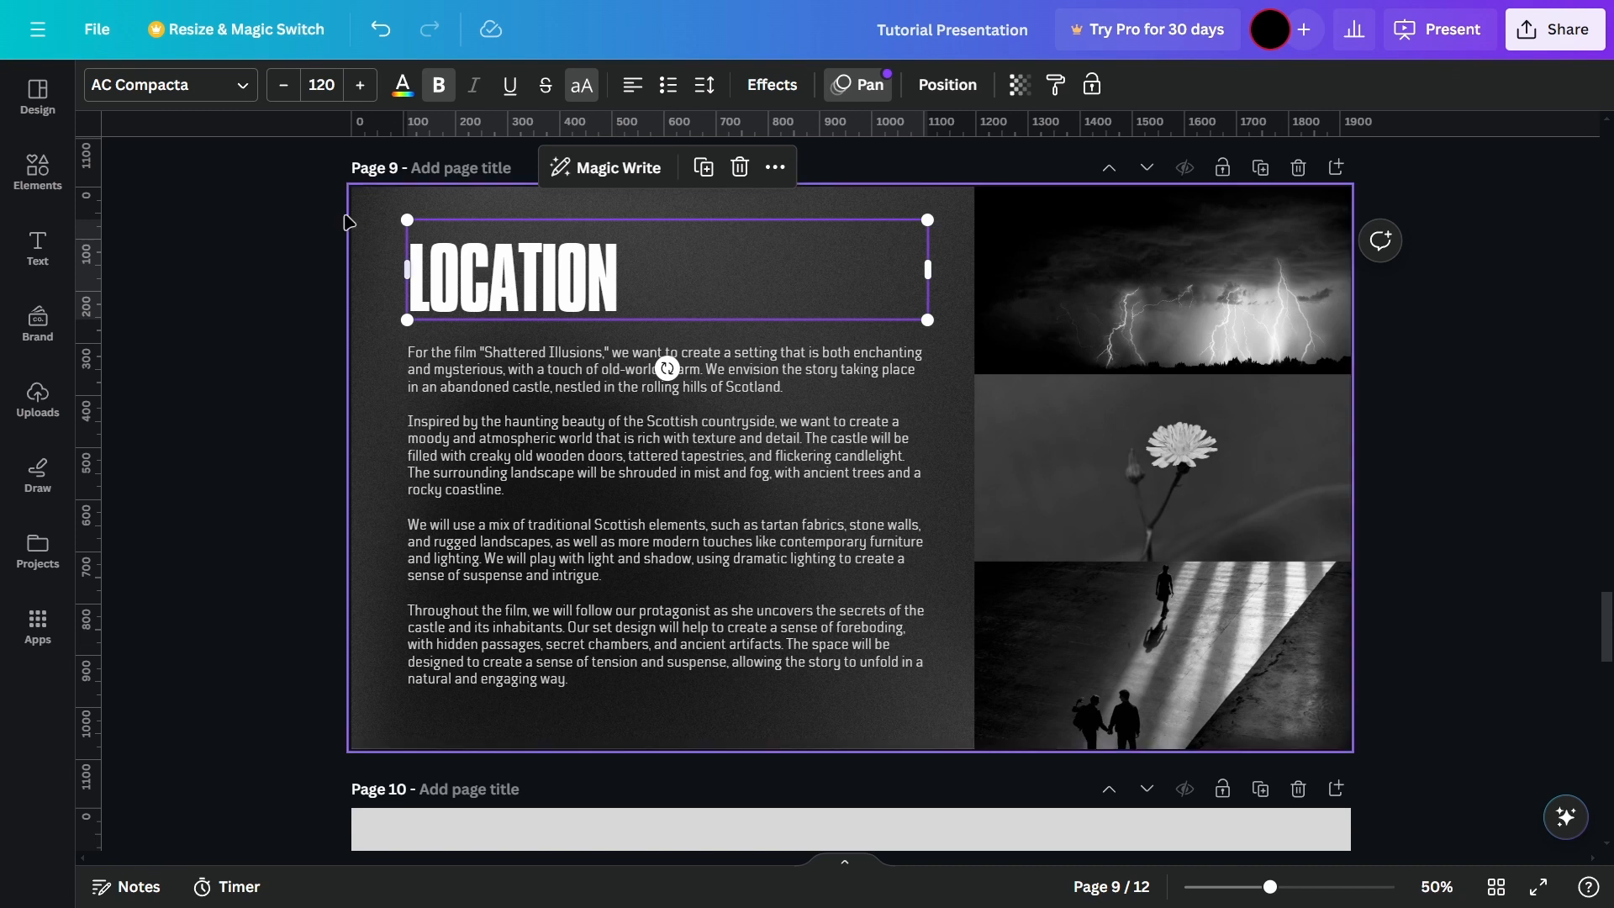
{"action": "left_click", "coordinate": [235, 88]}
{"action": "left_click", "coordinate": [235, 286]}
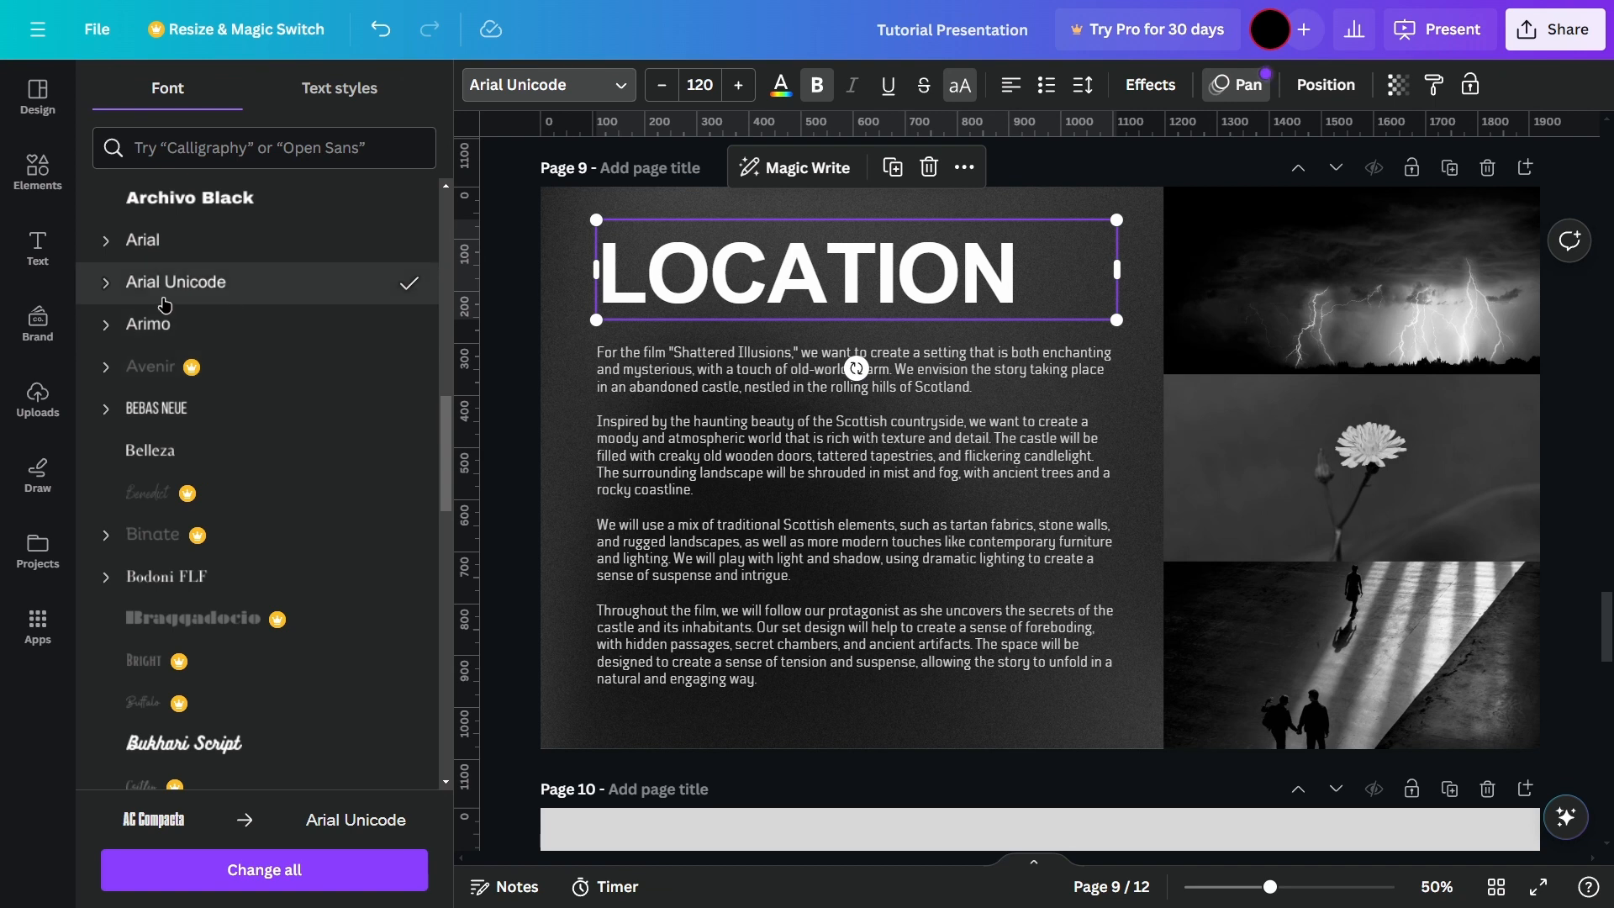
{"action": "left_click", "coordinate": [492, 333]}
{"action": "left_click", "coordinate": [299, 341]}
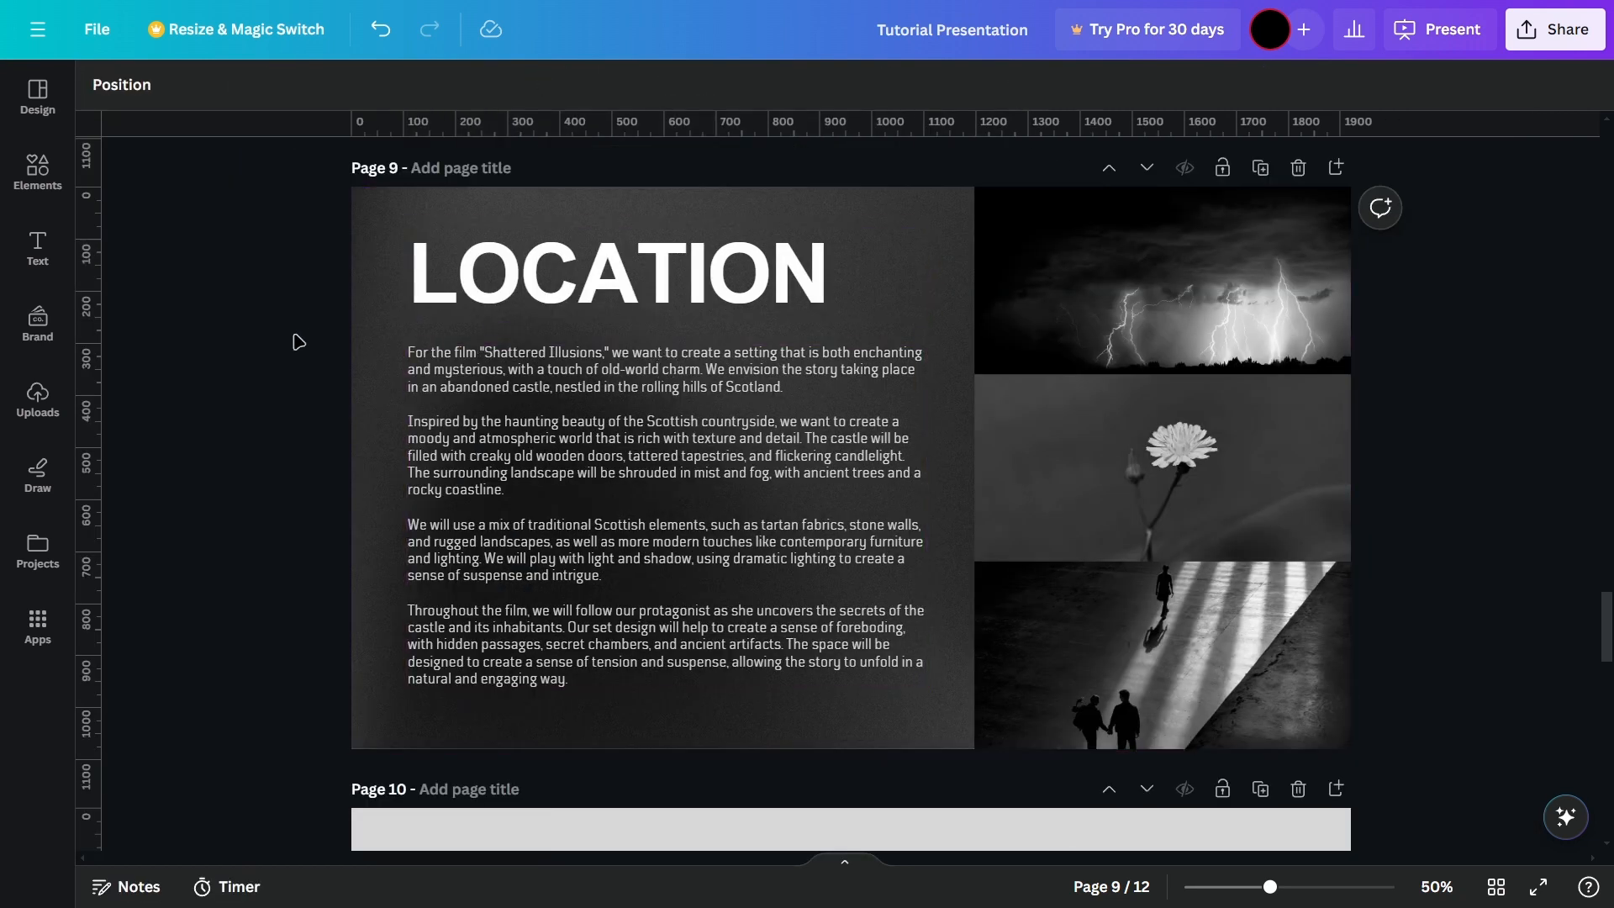
Step: Look through the remaining template pages down to the closing "THANK YOU!" page
{"action": "scroll", "coordinate": [1608, 609], "scroll_direction": "down", "scroll_amount": 20}
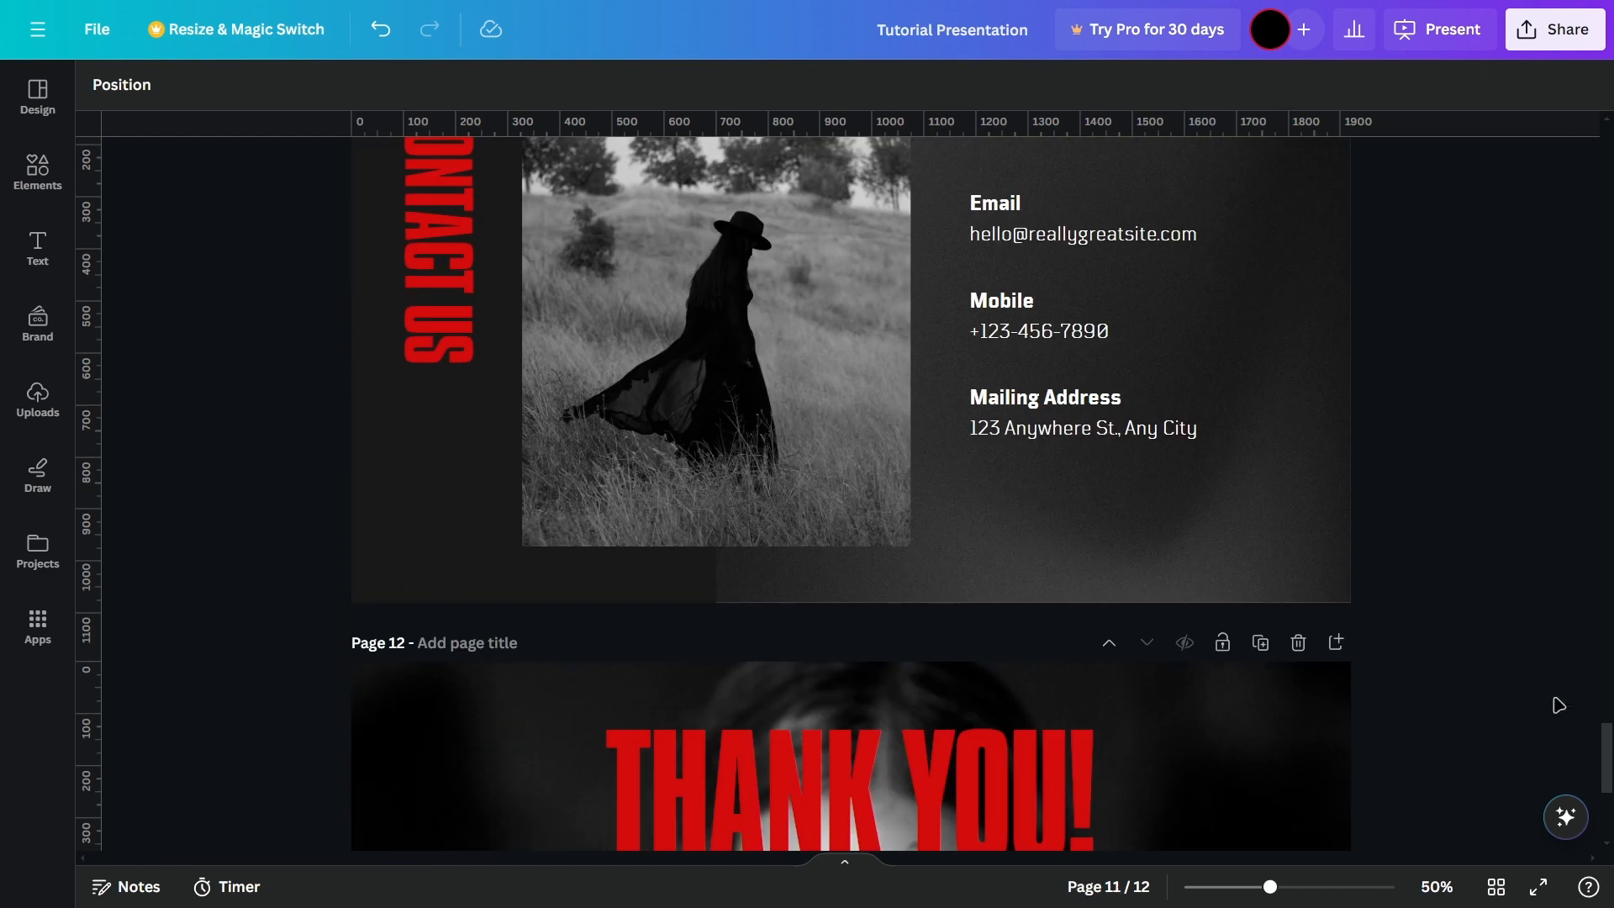
{"action": "left_click_drag", "start_coordinate": [799, 395], "coordinate": [798, 553]}
{"action": "left_click", "coordinate": [1595, 614]}
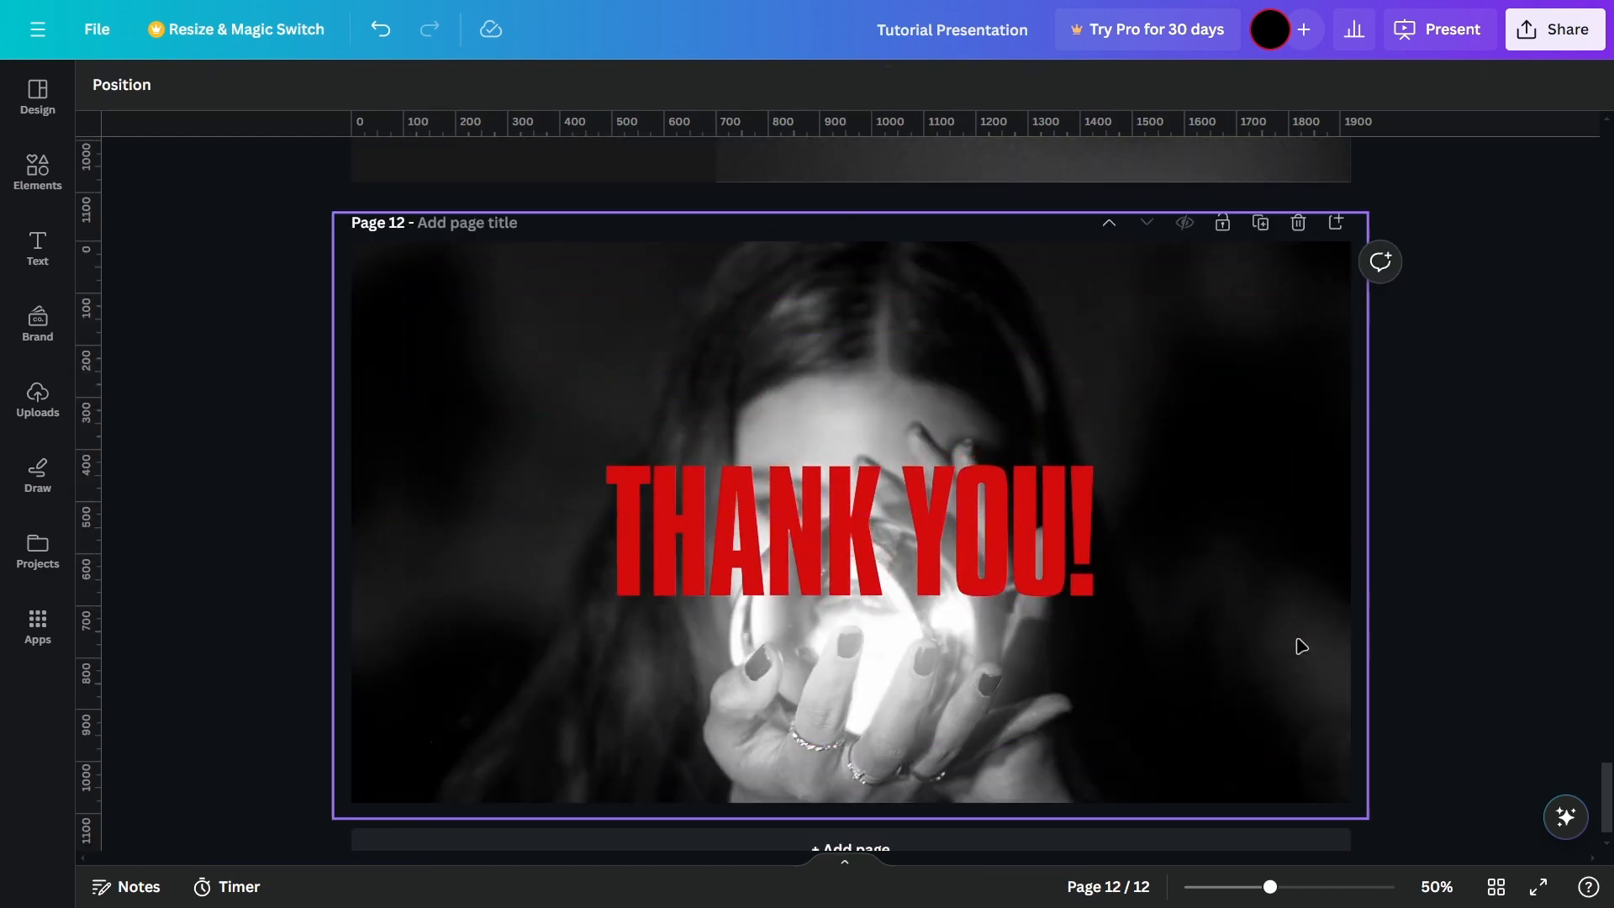
Step: Move the "THANK YOU!" heading on page 12 straight up by about 230 px, above the crystal ball, and deselect it
{"action": "left_click_drag", "start_coordinate": [891, 521], "coordinate": [890, 402]}
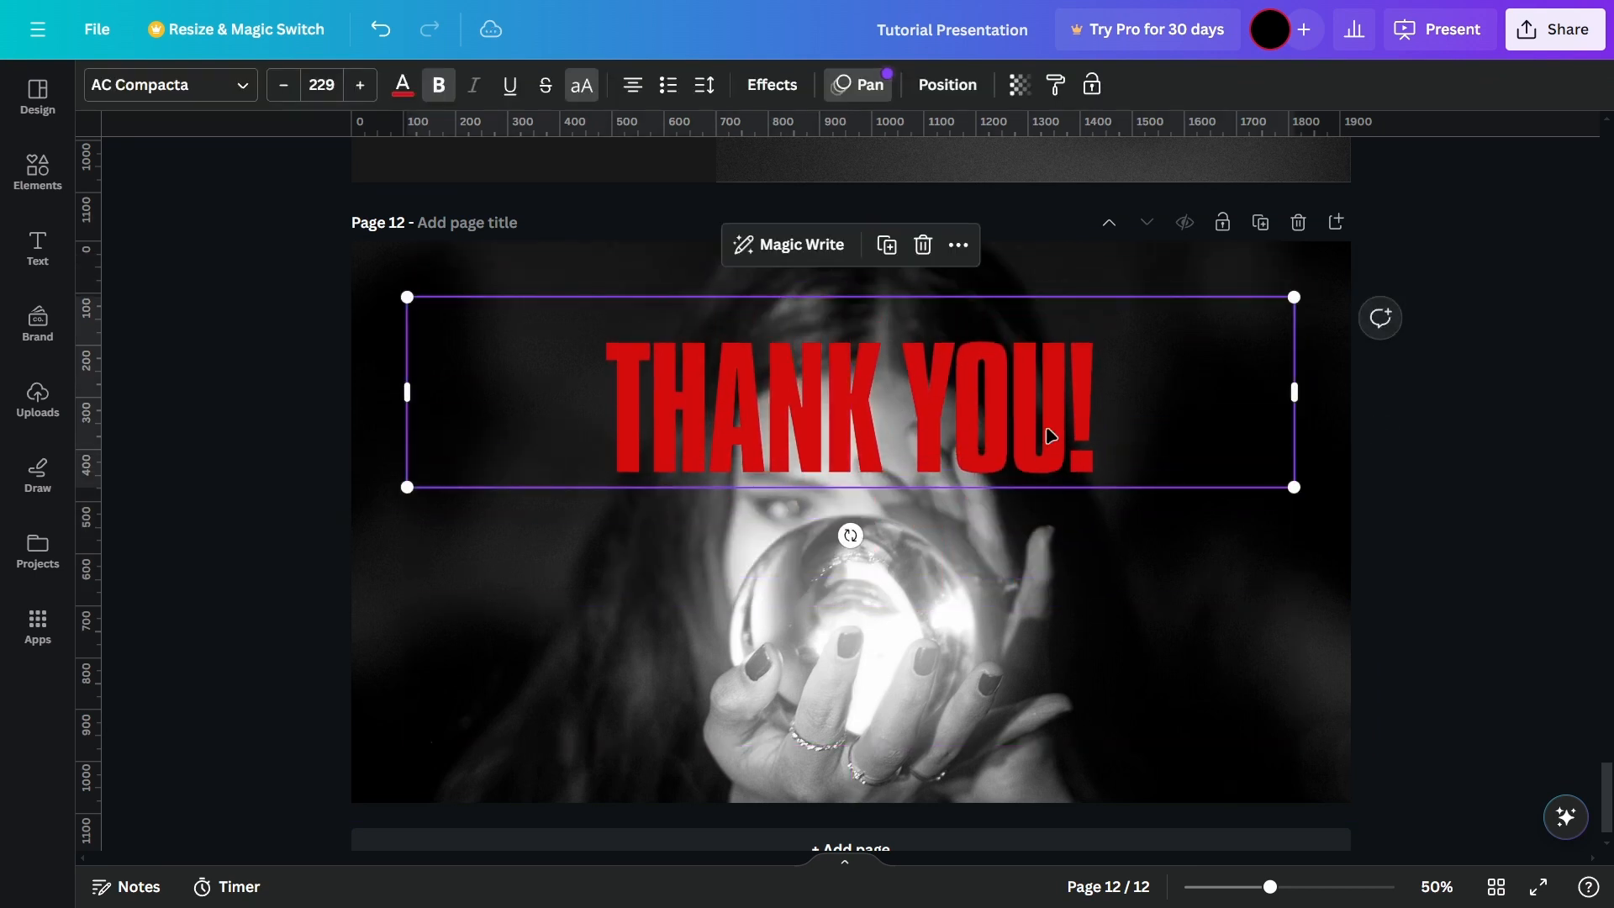
{"action": "left_click", "coordinate": [1480, 424]}
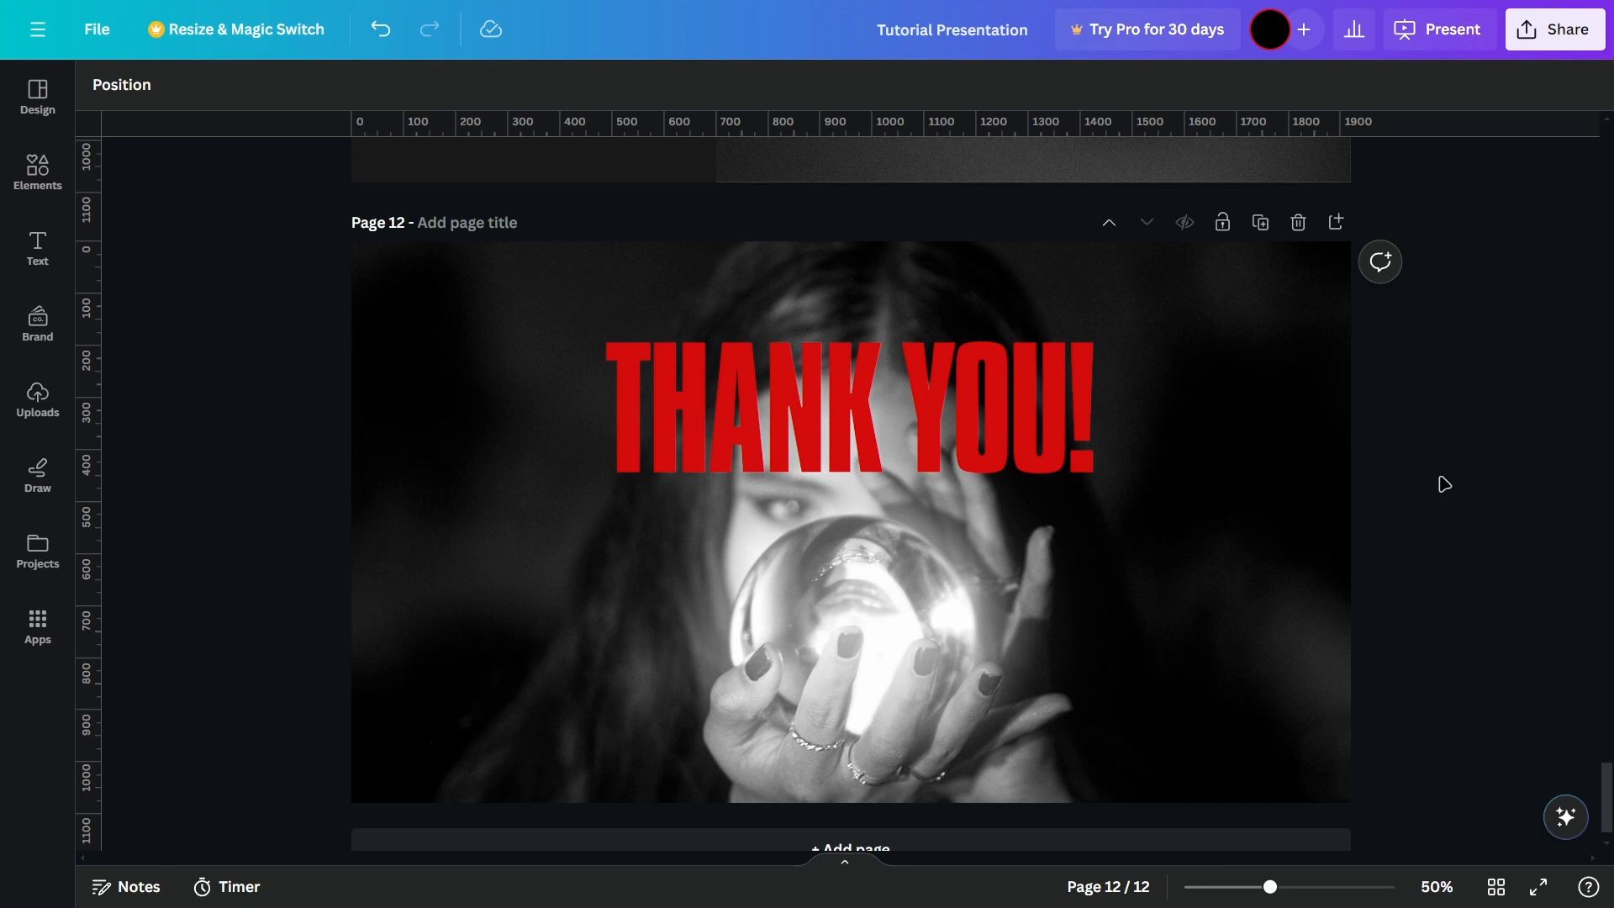
Step: Preview the closing pages in full-screen presentation mode and return to the editor
{"action": "left_click", "coordinate": [1453, 32]}
{"action": "scroll", "coordinate": [1109, 345], "scroll_direction": "up", "scroll_amount": 5}
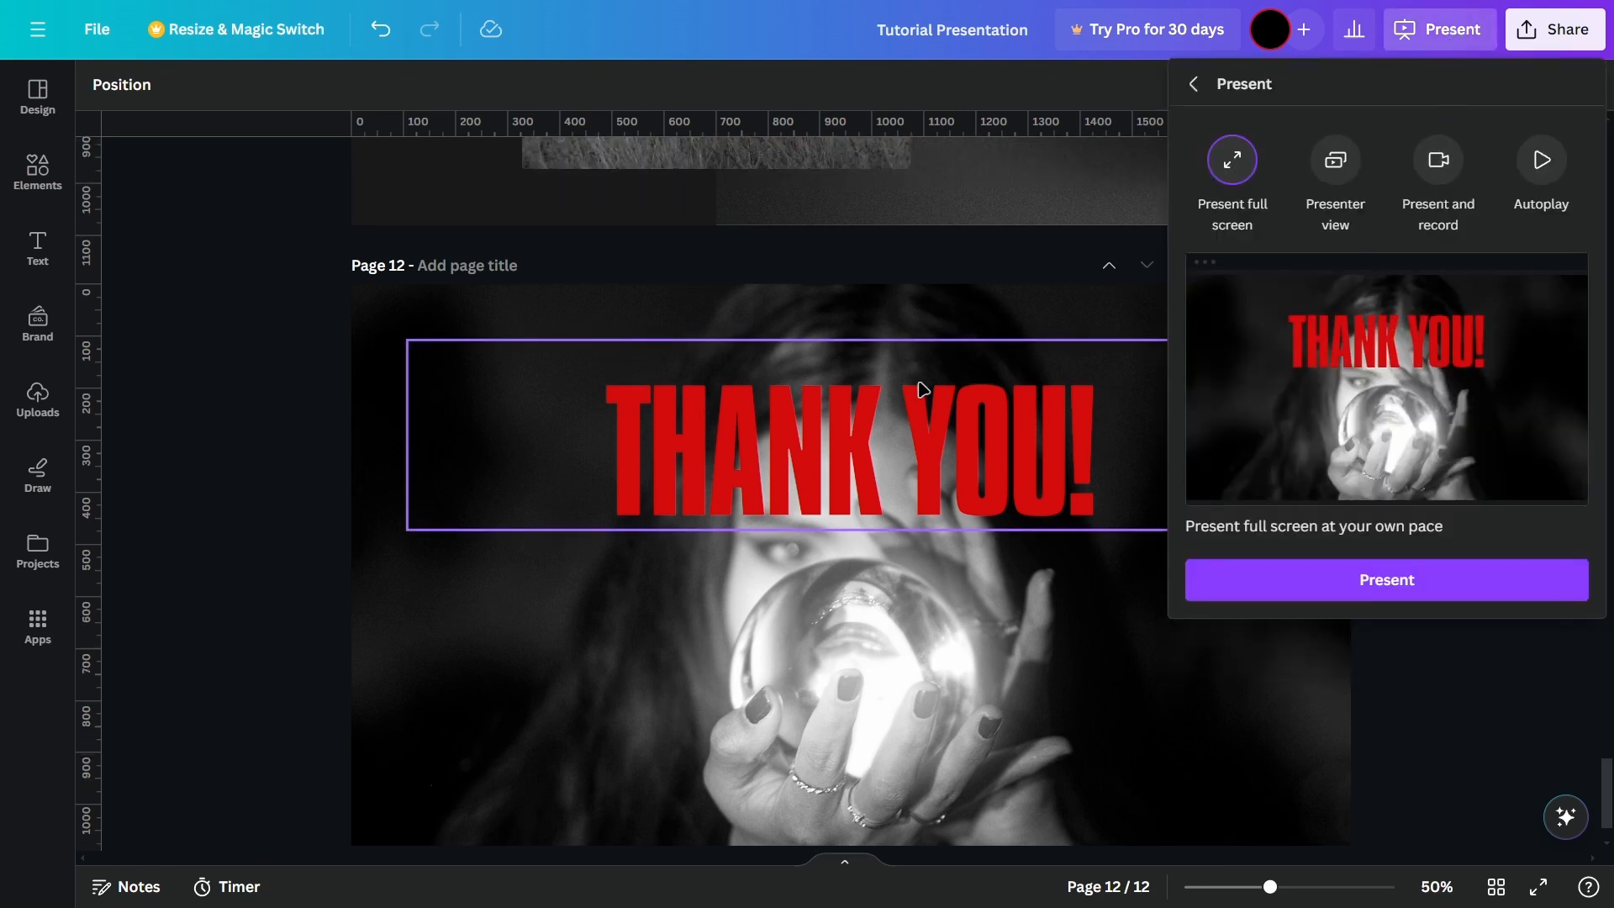
{"action": "left_click", "coordinate": [1299, 589]}
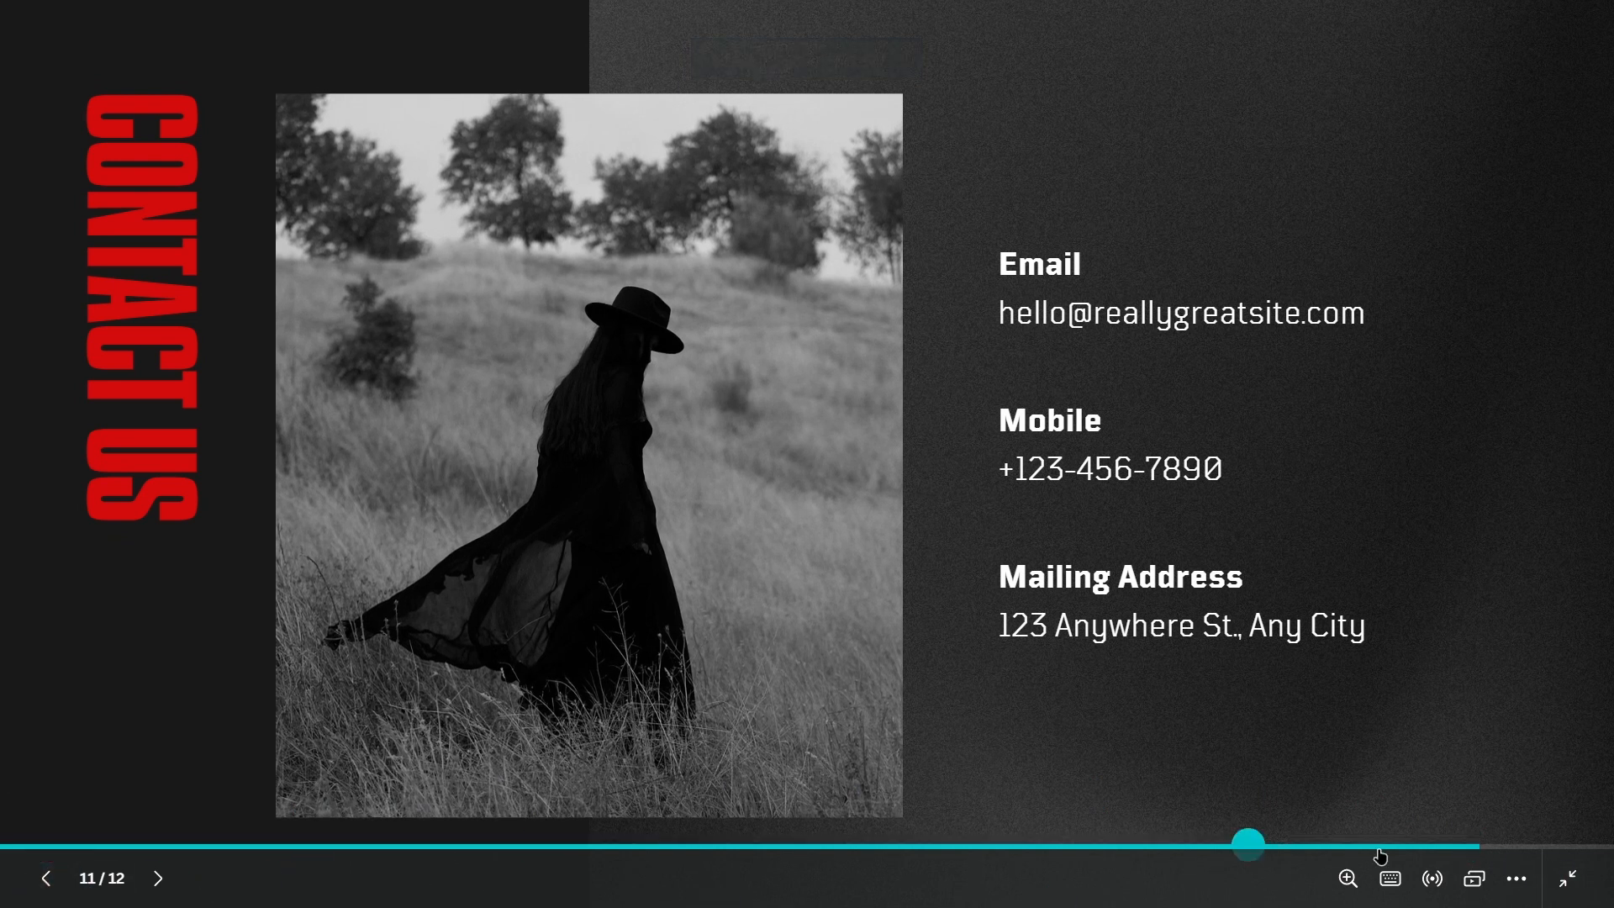
{"action": "left_click", "coordinate": [1578, 885]}
Step: Present the design full screen from the cover page, advance through the first few slides and exit the presentation
{"action": "left_click_drag", "start_coordinate": [1611, 746], "coordinate": [1609, 126]}
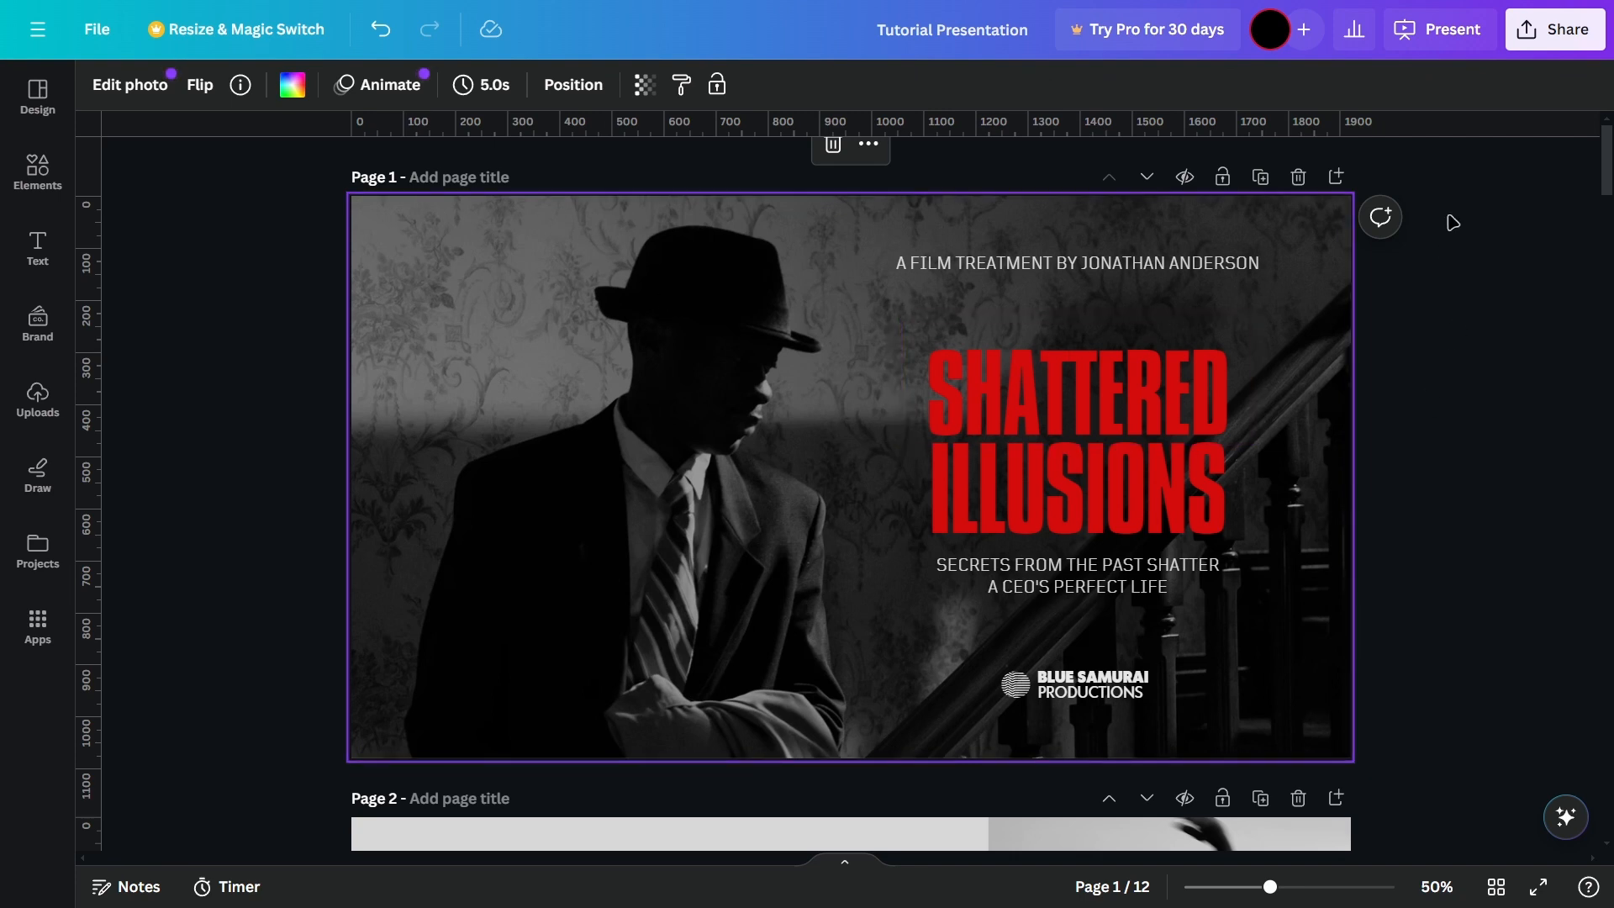
{"action": "left_click", "coordinate": [1452, 33]}
{"action": "left_click", "coordinate": [1383, 580]}
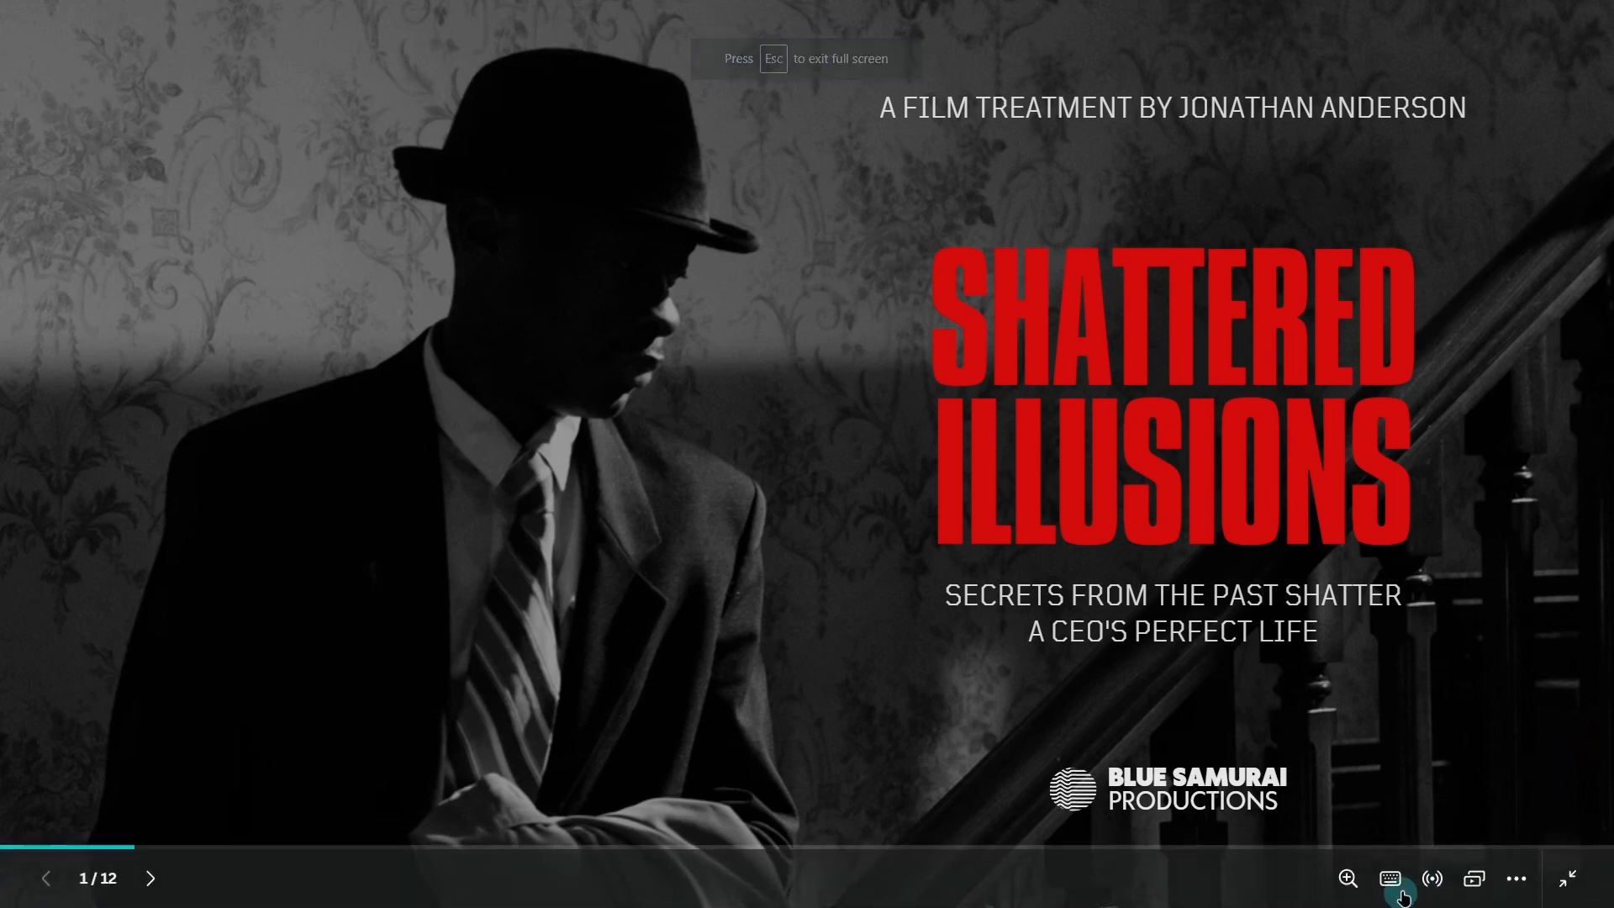
{"action": "left_click", "coordinate": [148, 880]}
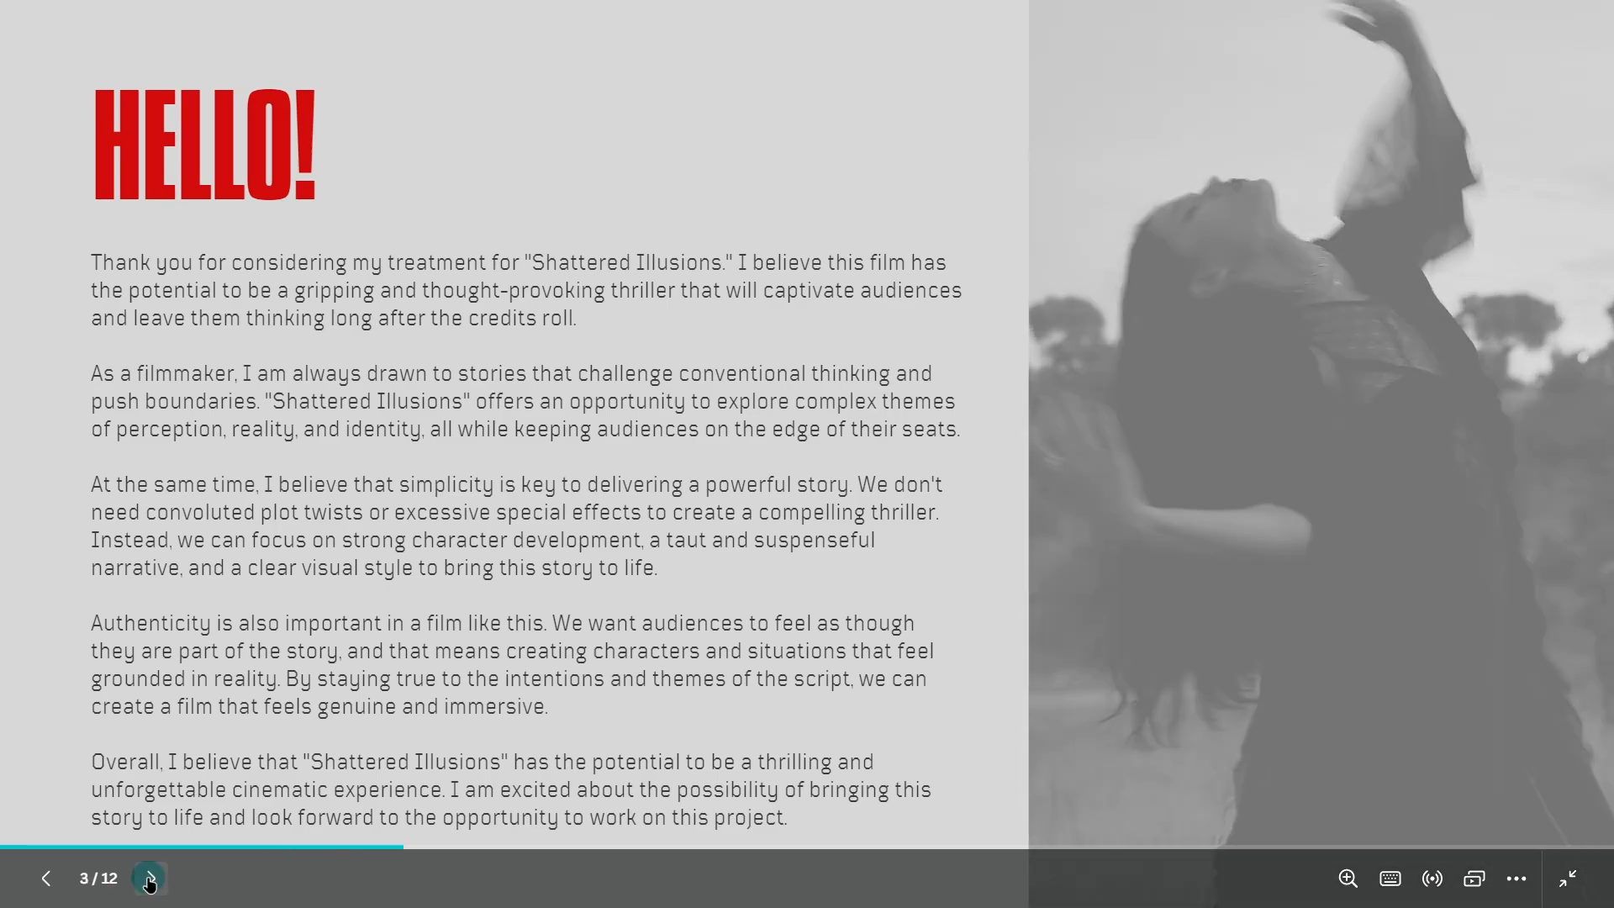
{"action": "left_click", "coordinate": [148, 880]}
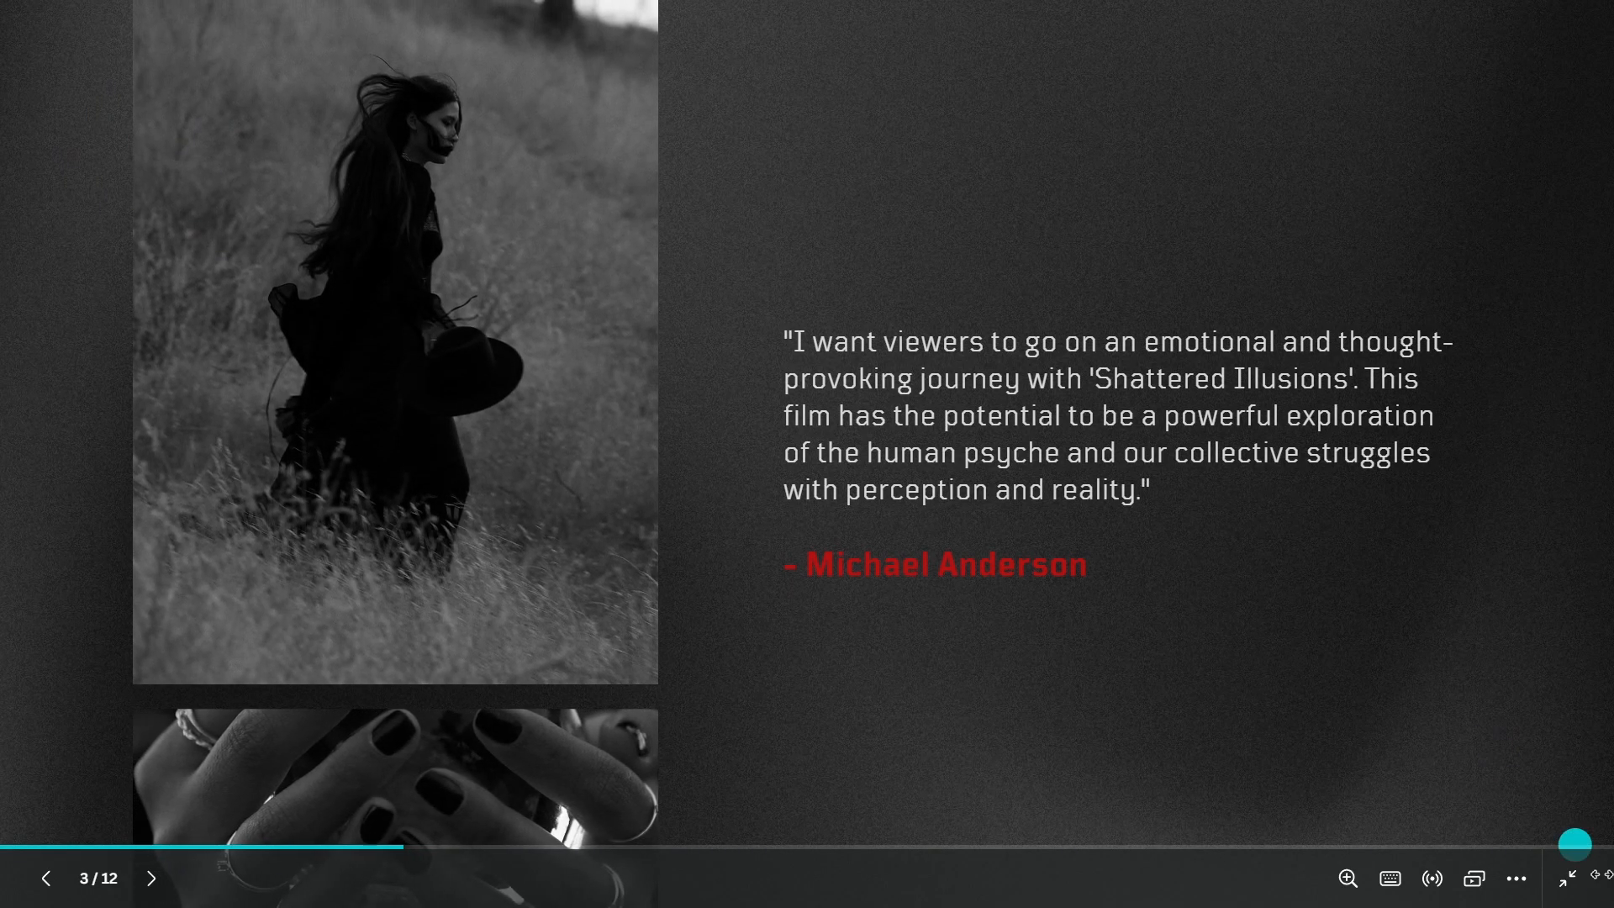
{"action": "left_click", "coordinate": [1584, 883]}
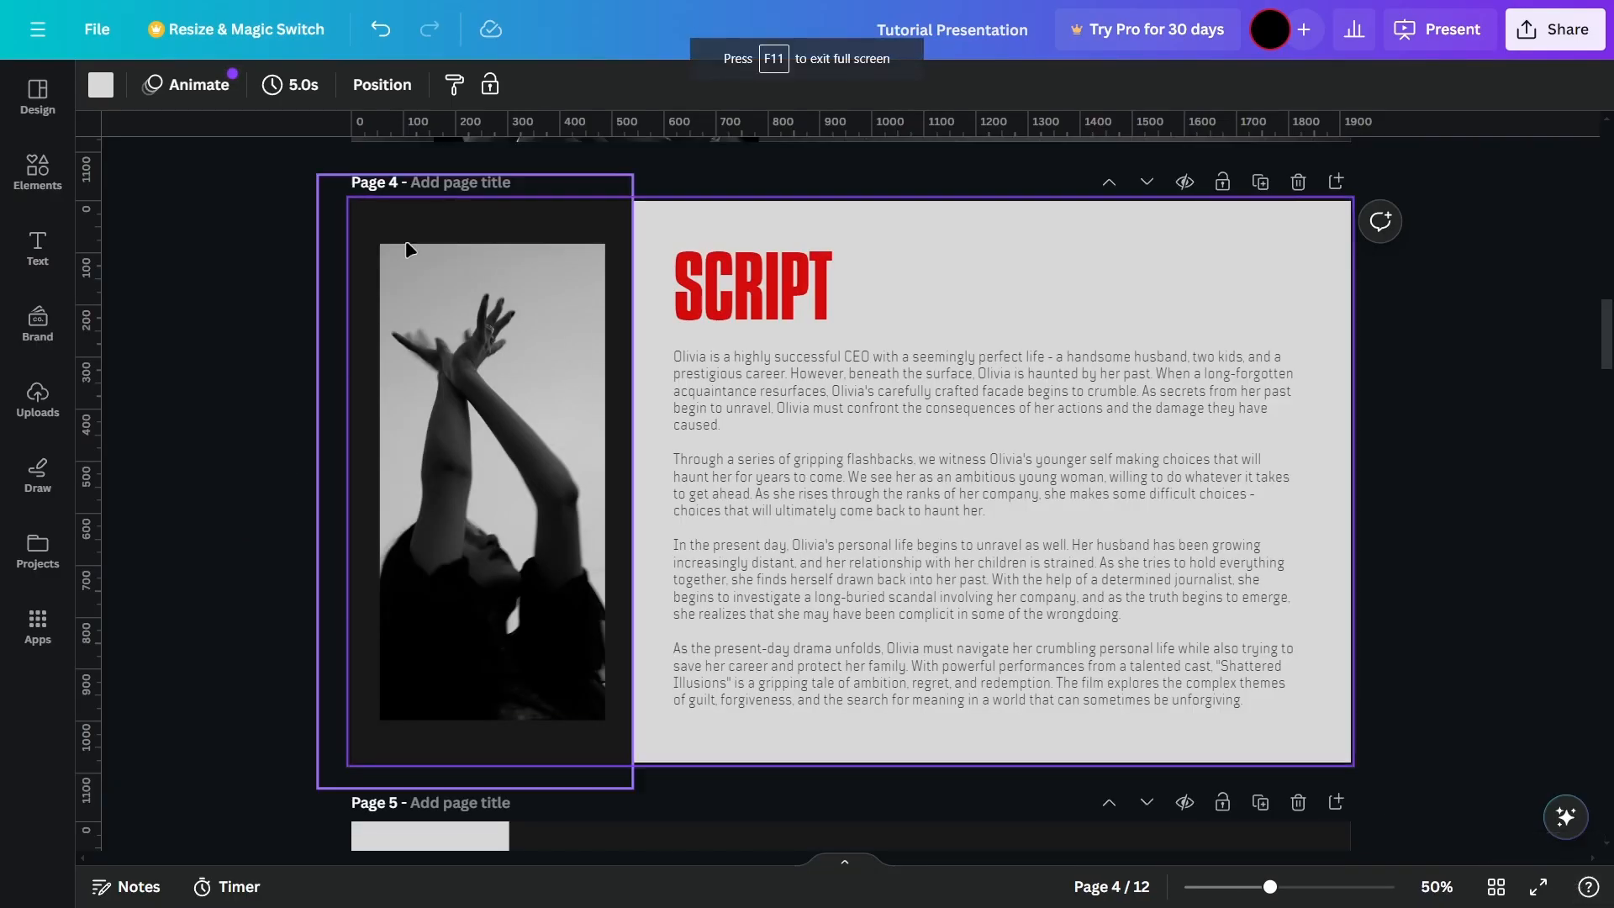
Step: Apply the Fun page animation to the "SCRIPT" page, set it to play on enter only, and close the animation options
{"action": "left_click", "coordinate": [383, 85]}
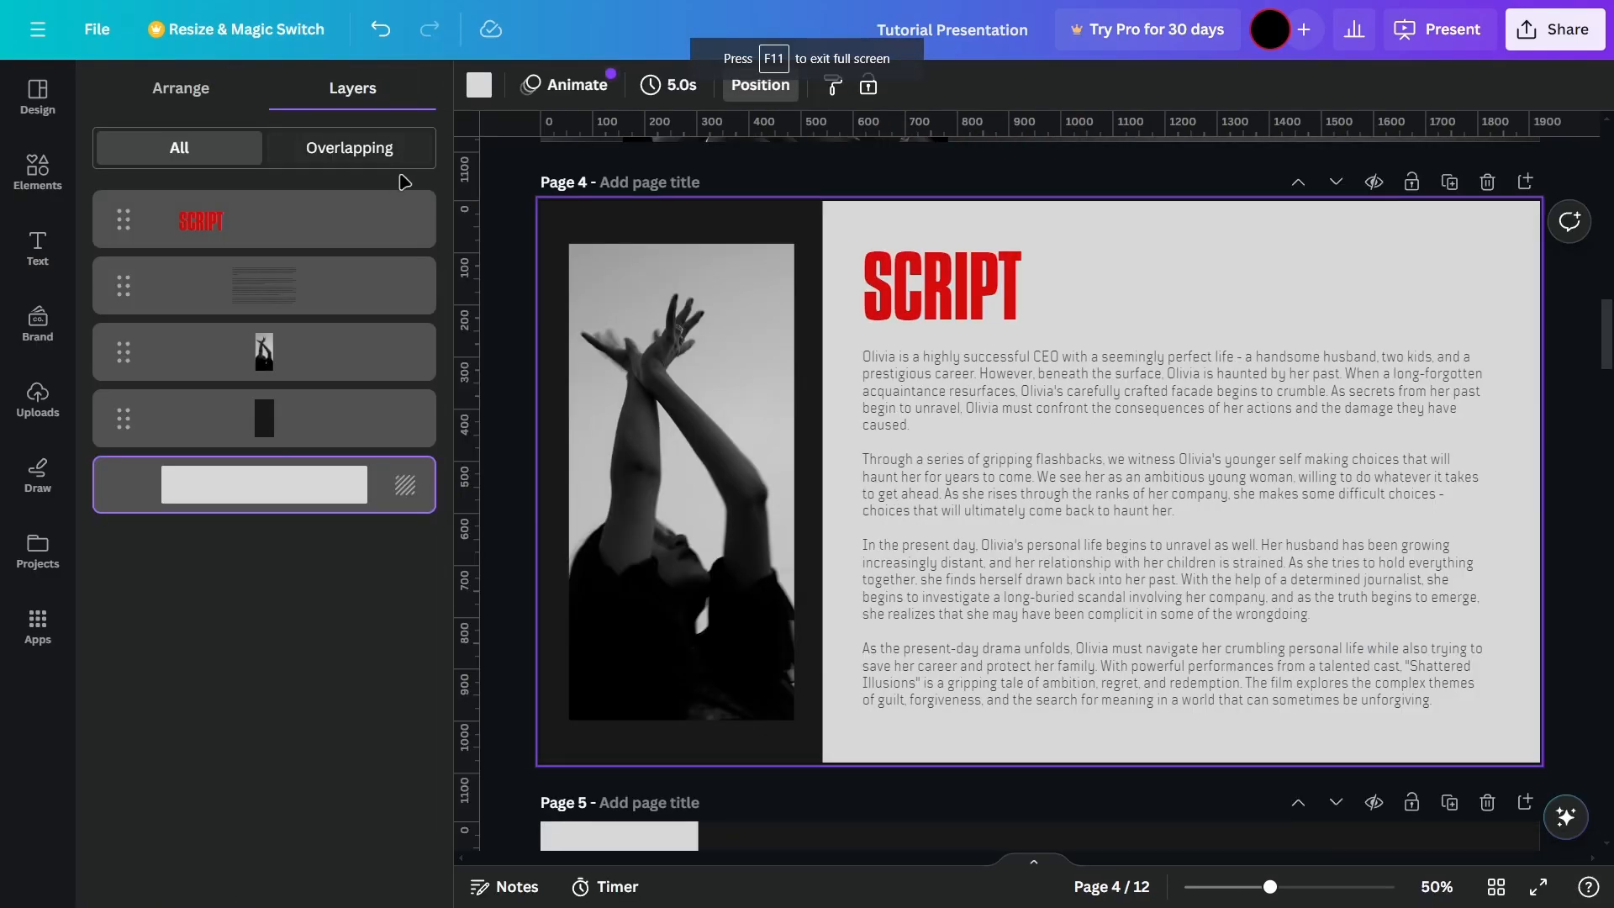
{"action": "left_click", "coordinate": [565, 84]}
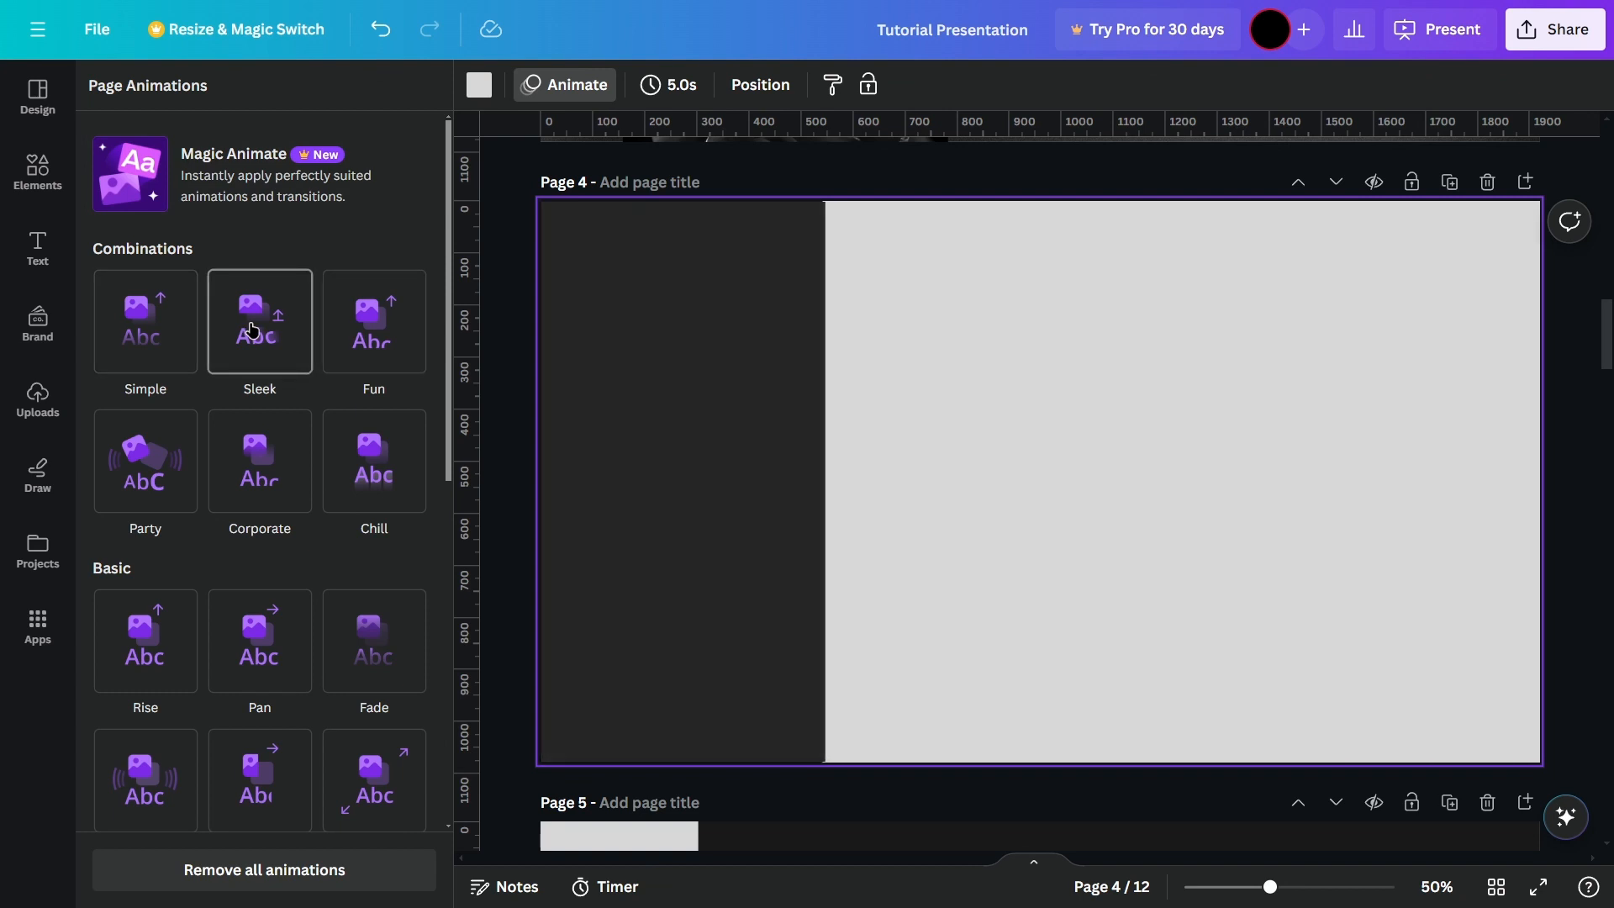
{"action": "left_click", "coordinate": [416, 340]}
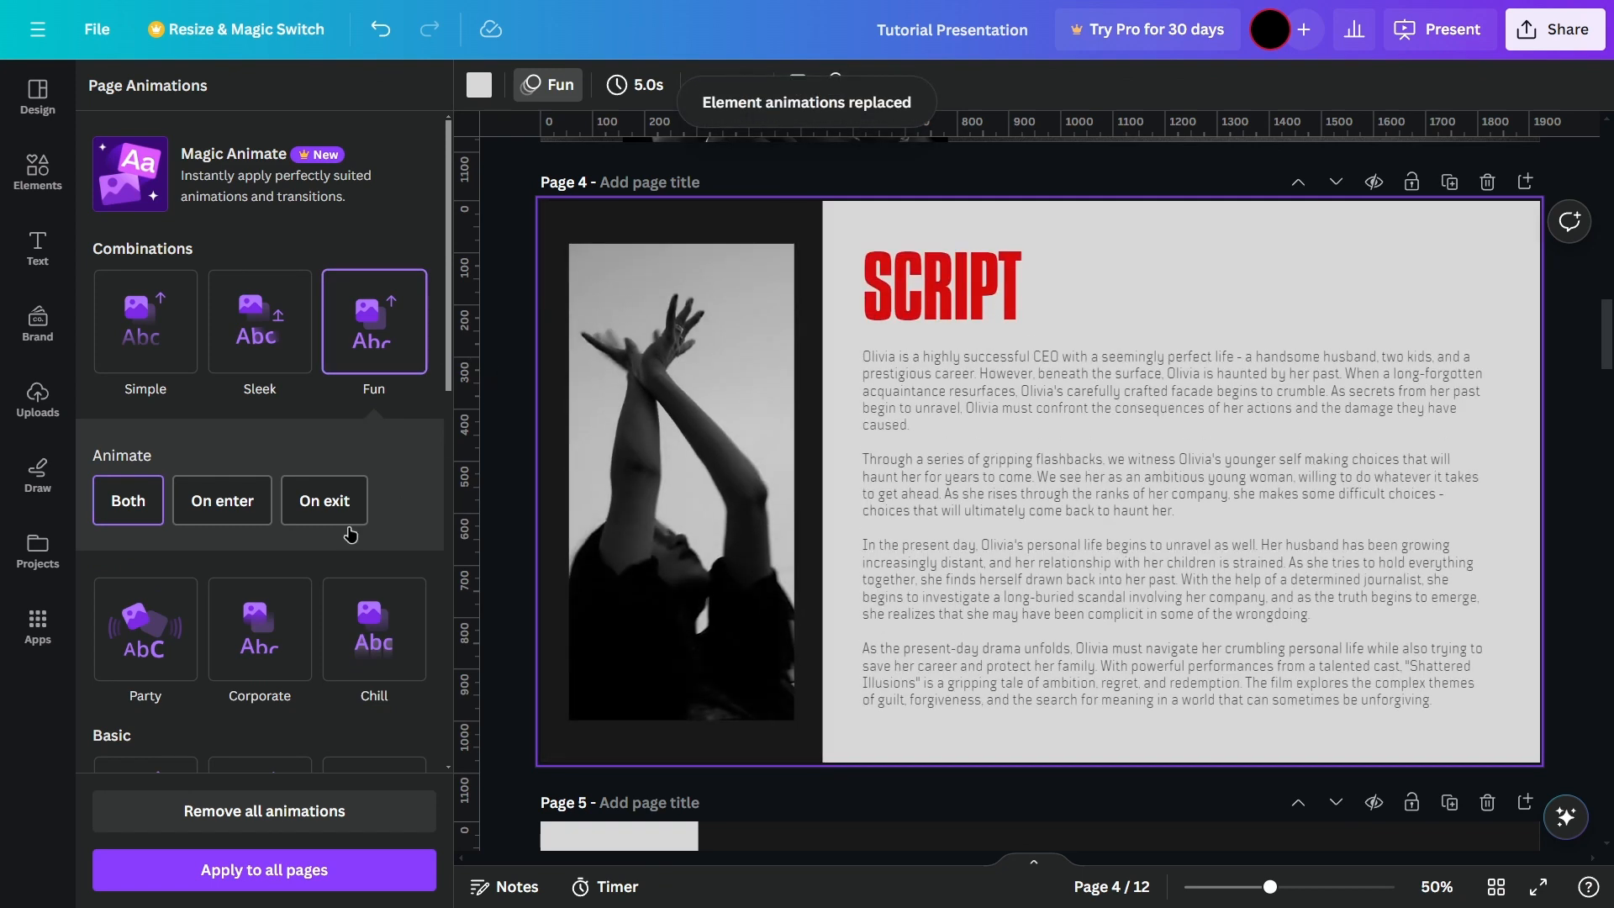
{"action": "left_click", "coordinate": [214, 502]}
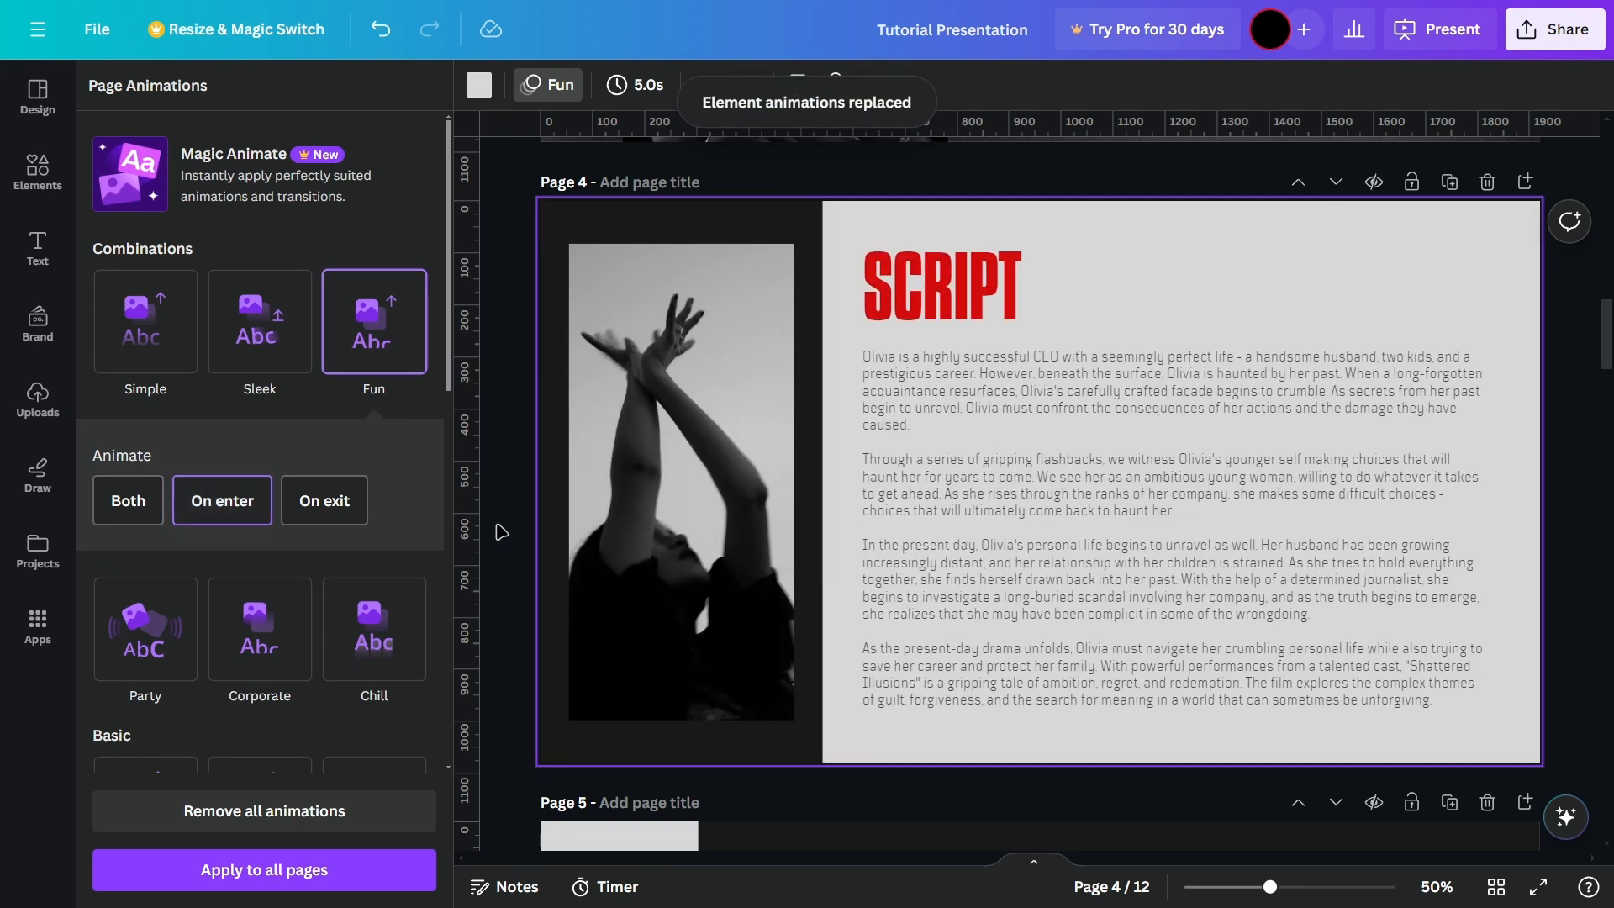
{"action": "left_click", "coordinate": [502, 532]}
Step: Preview the "SCRIPT" page's animation in full-screen presentation mode, advance to the "KEY CHARACTERS" slide and exit
{"action": "left_click", "coordinate": [1467, 39]}
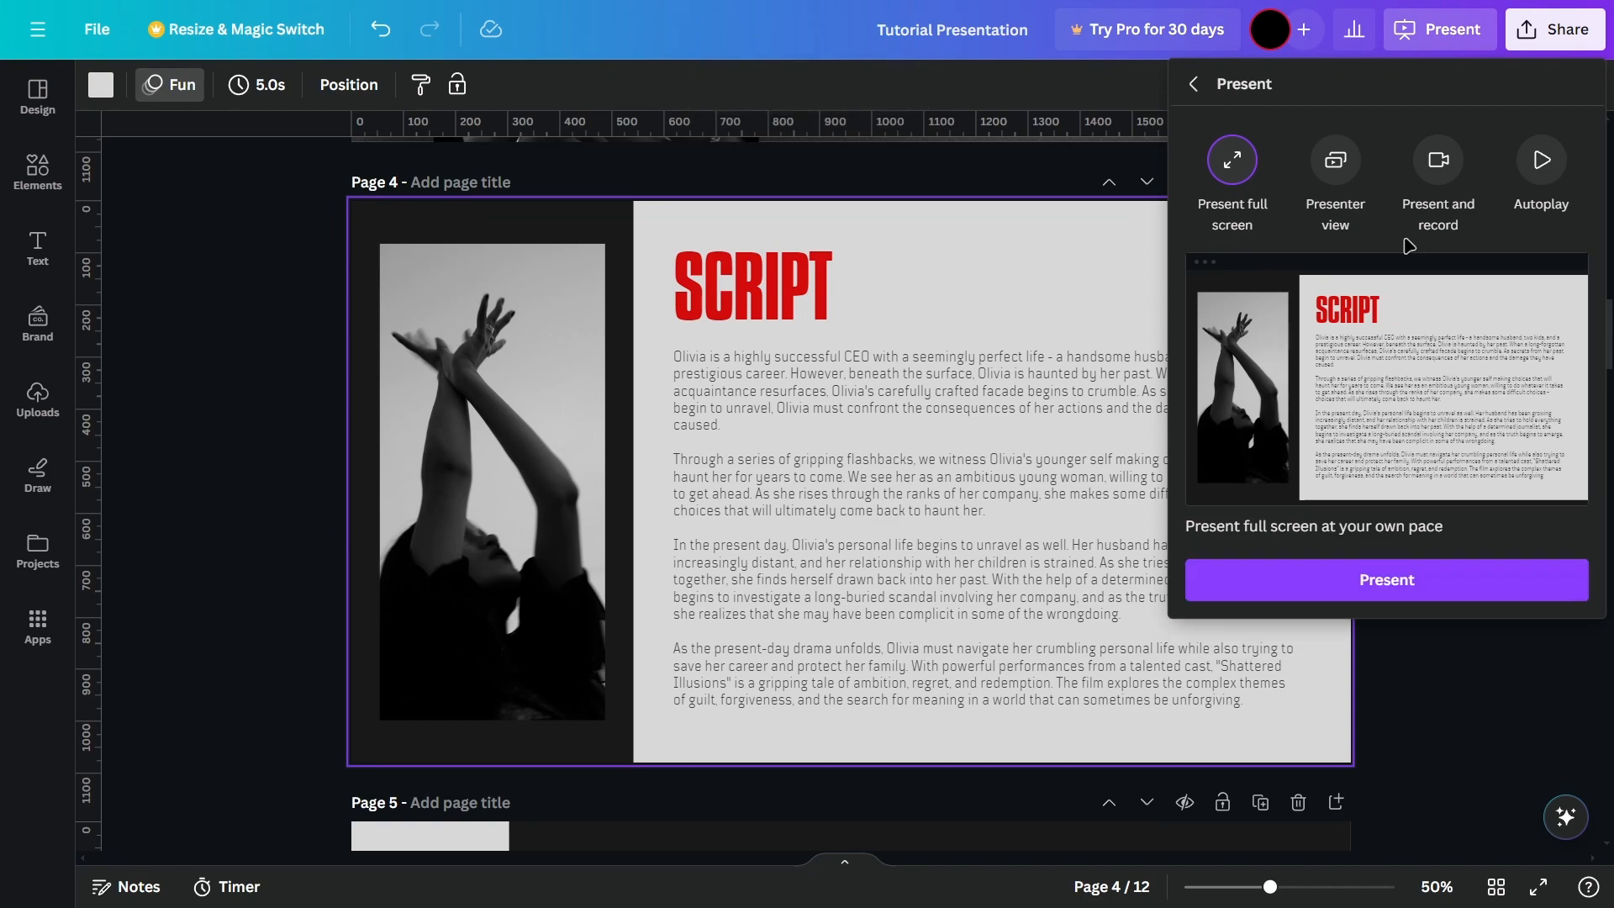
{"action": "left_click", "coordinate": [1364, 578]}
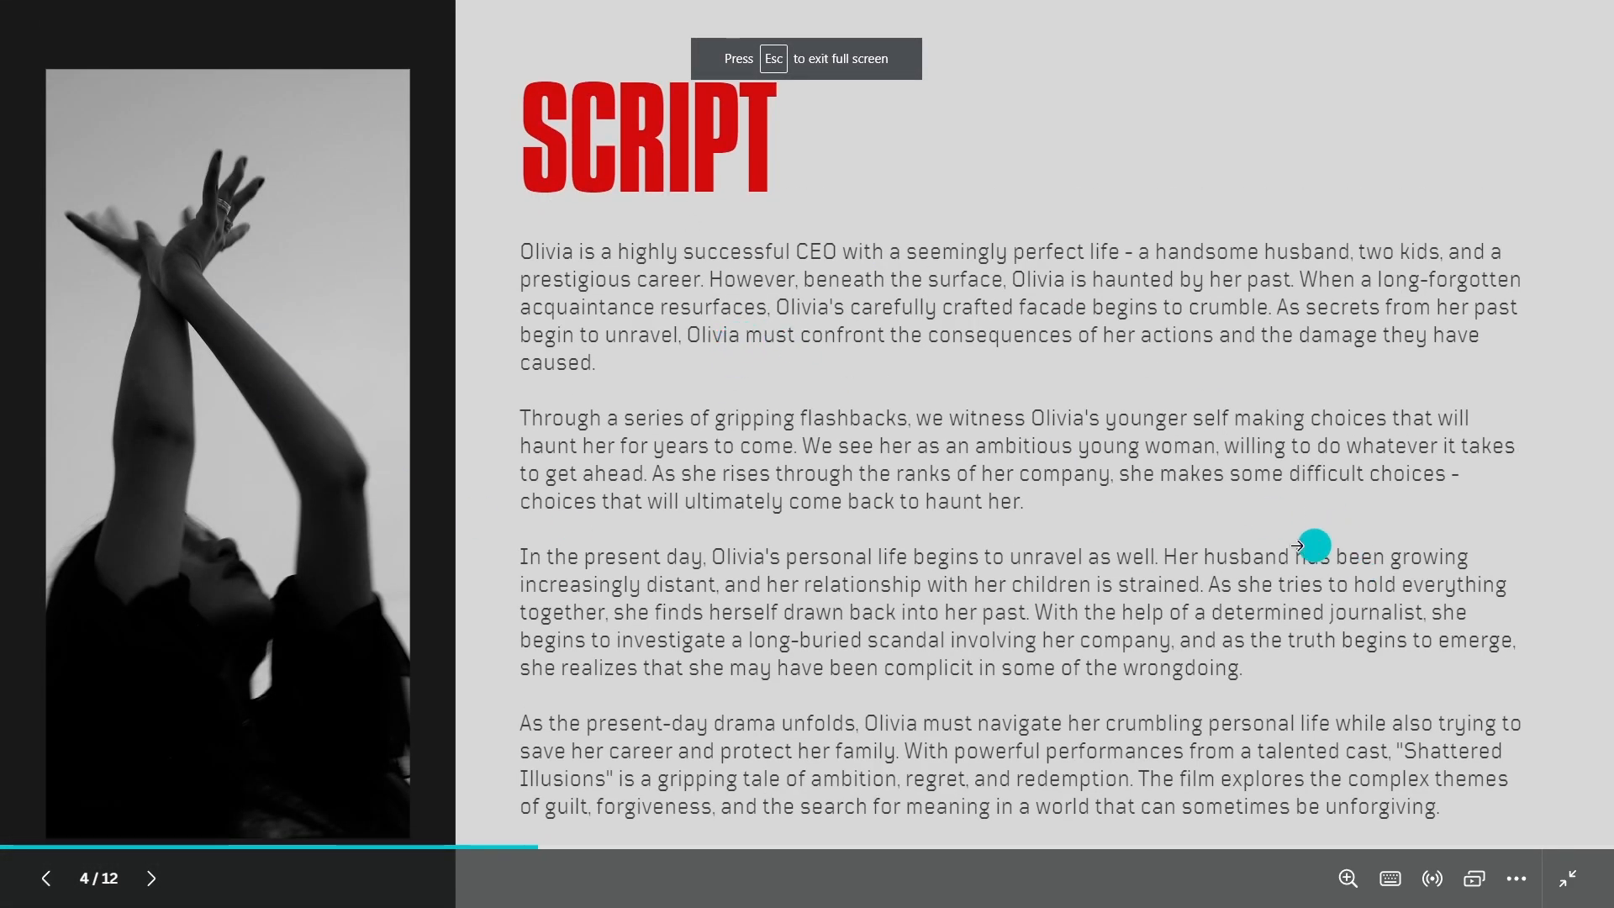
{"action": "left_click", "coordinate": [154, 880]}
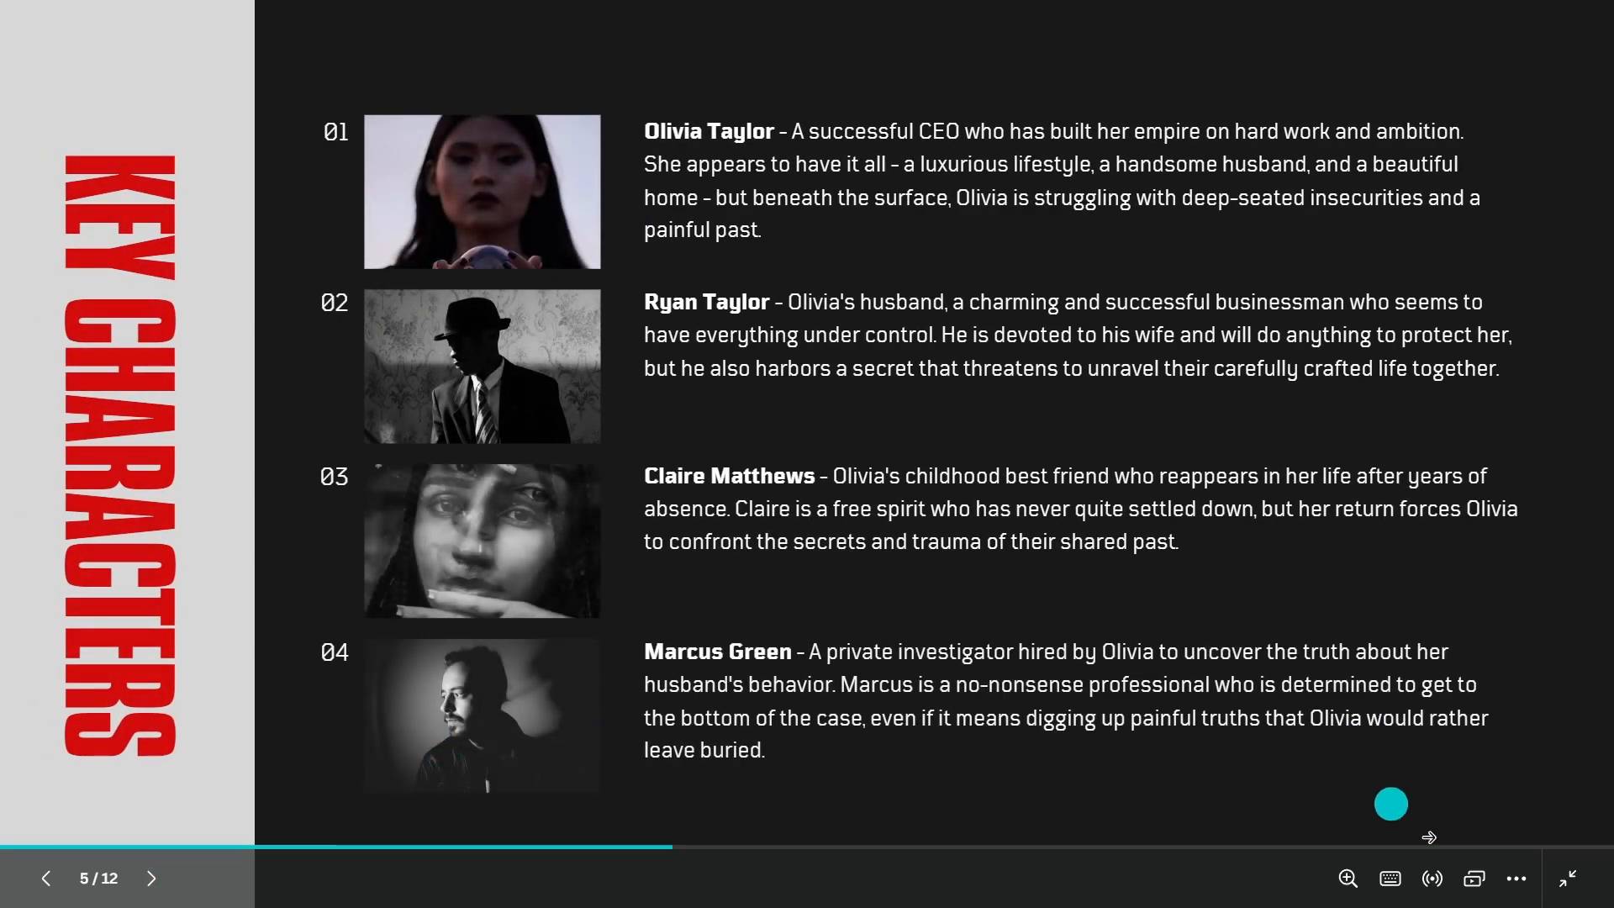
{"action": "left_click", "coordinate": [1586, 880]}
Step: Open the design's download settings and show the available file types
{"action": "scroll", "coordinate": [1487, 624], "scroll_direction": "up", "scroll_amount": 5}
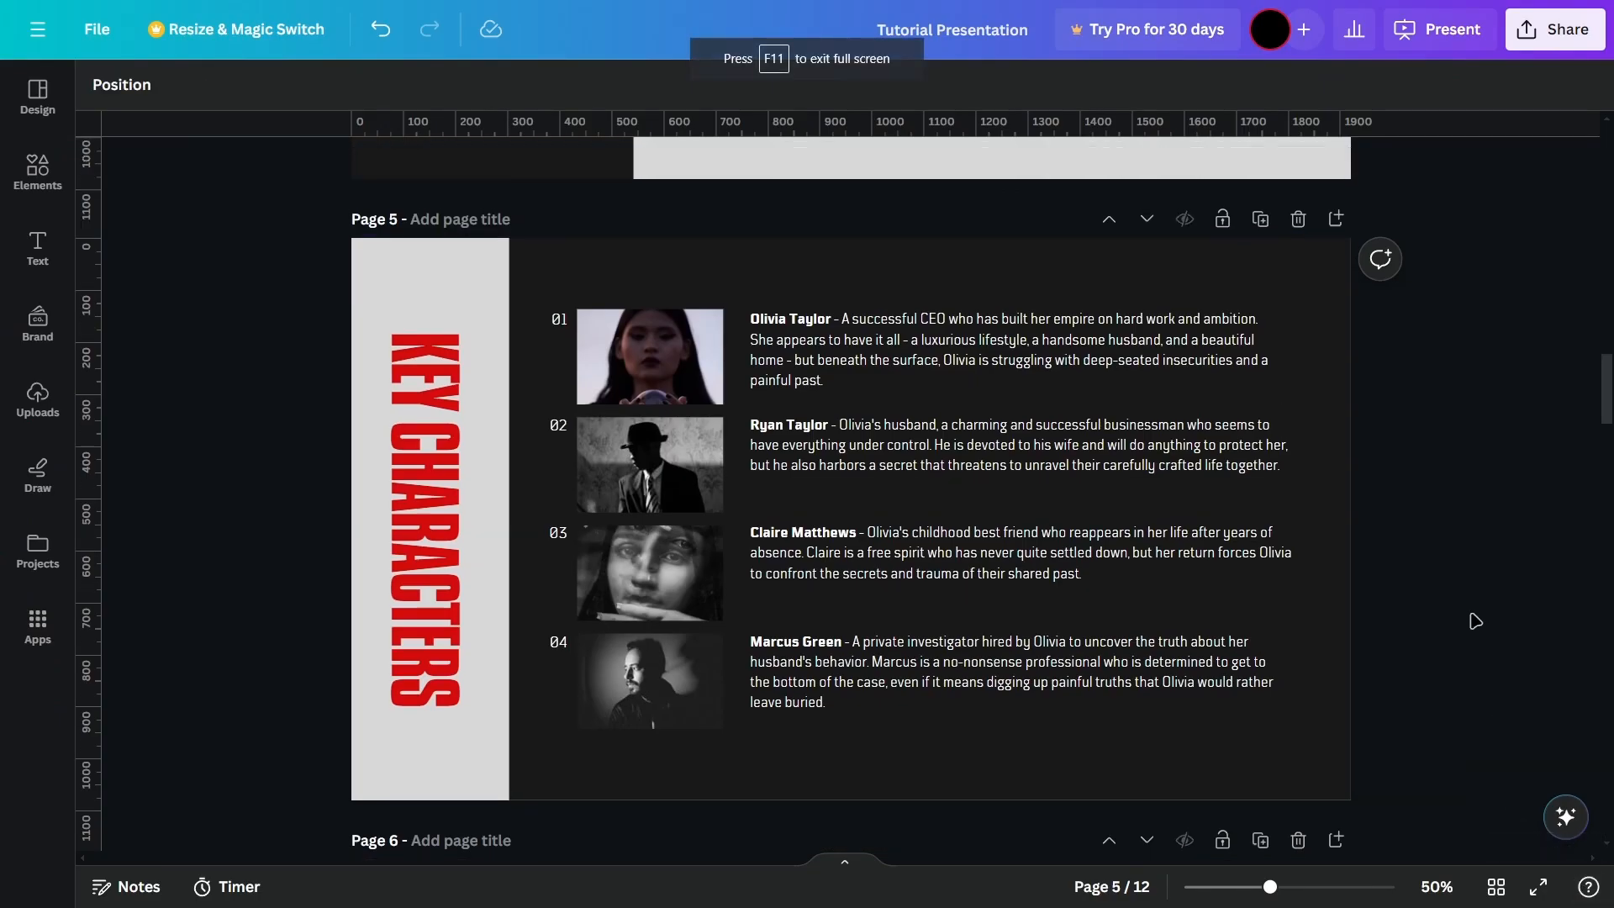
{"action": "left_click", "coordinate": [1538, 44]}
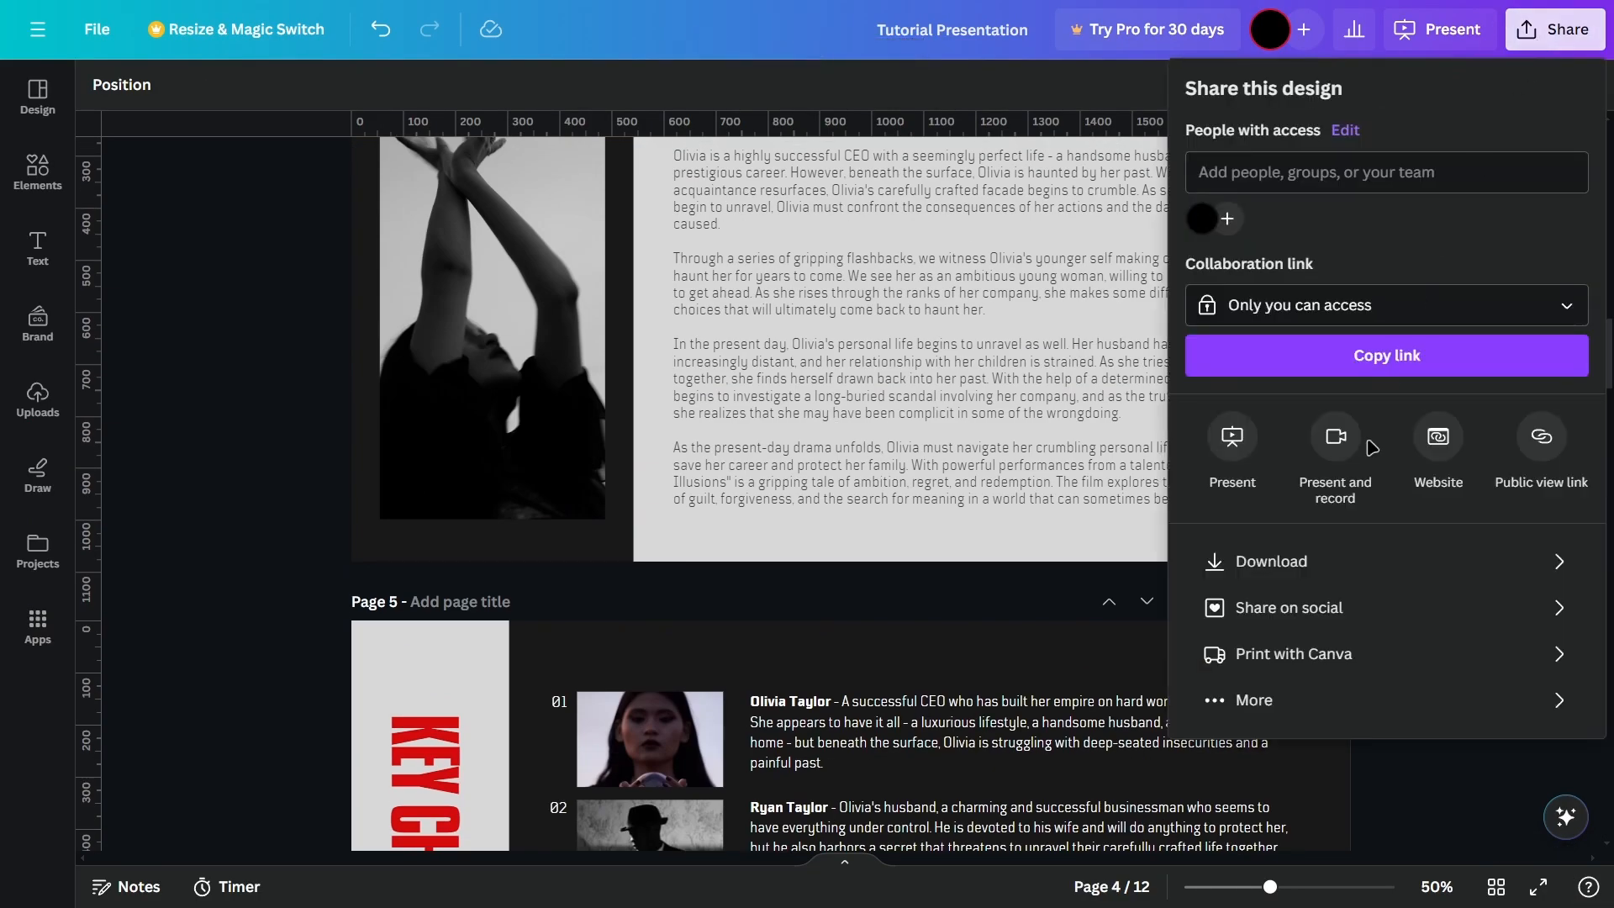
{"action": "left_click", "coordinate": [1297, 561]}
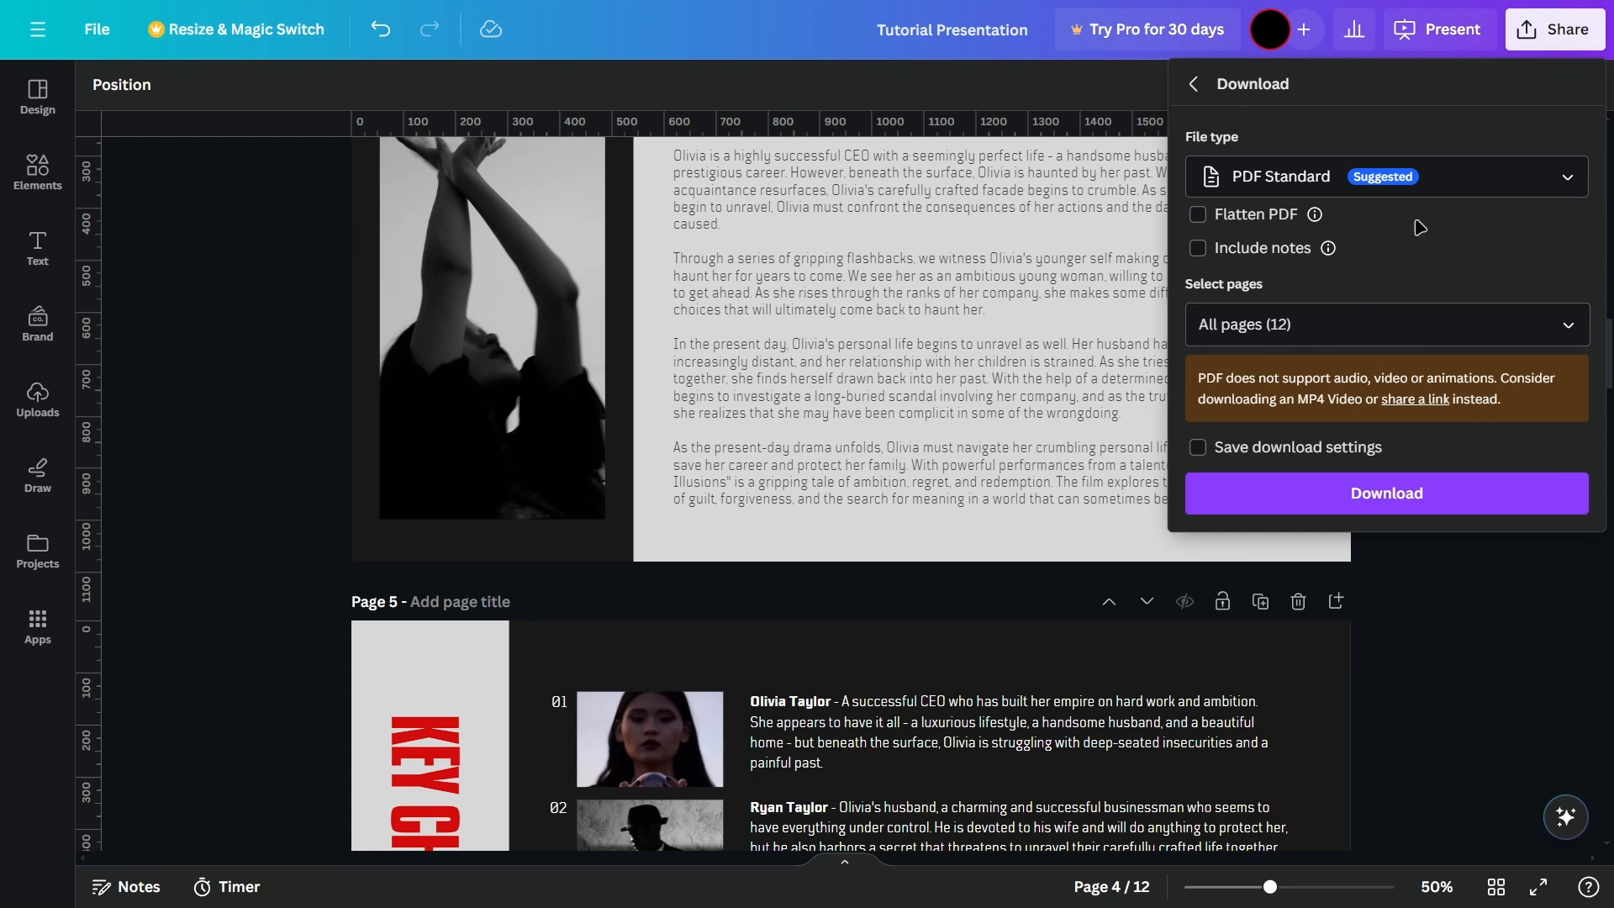
{"action": "left_click", "coordinate": [1467, 182]}
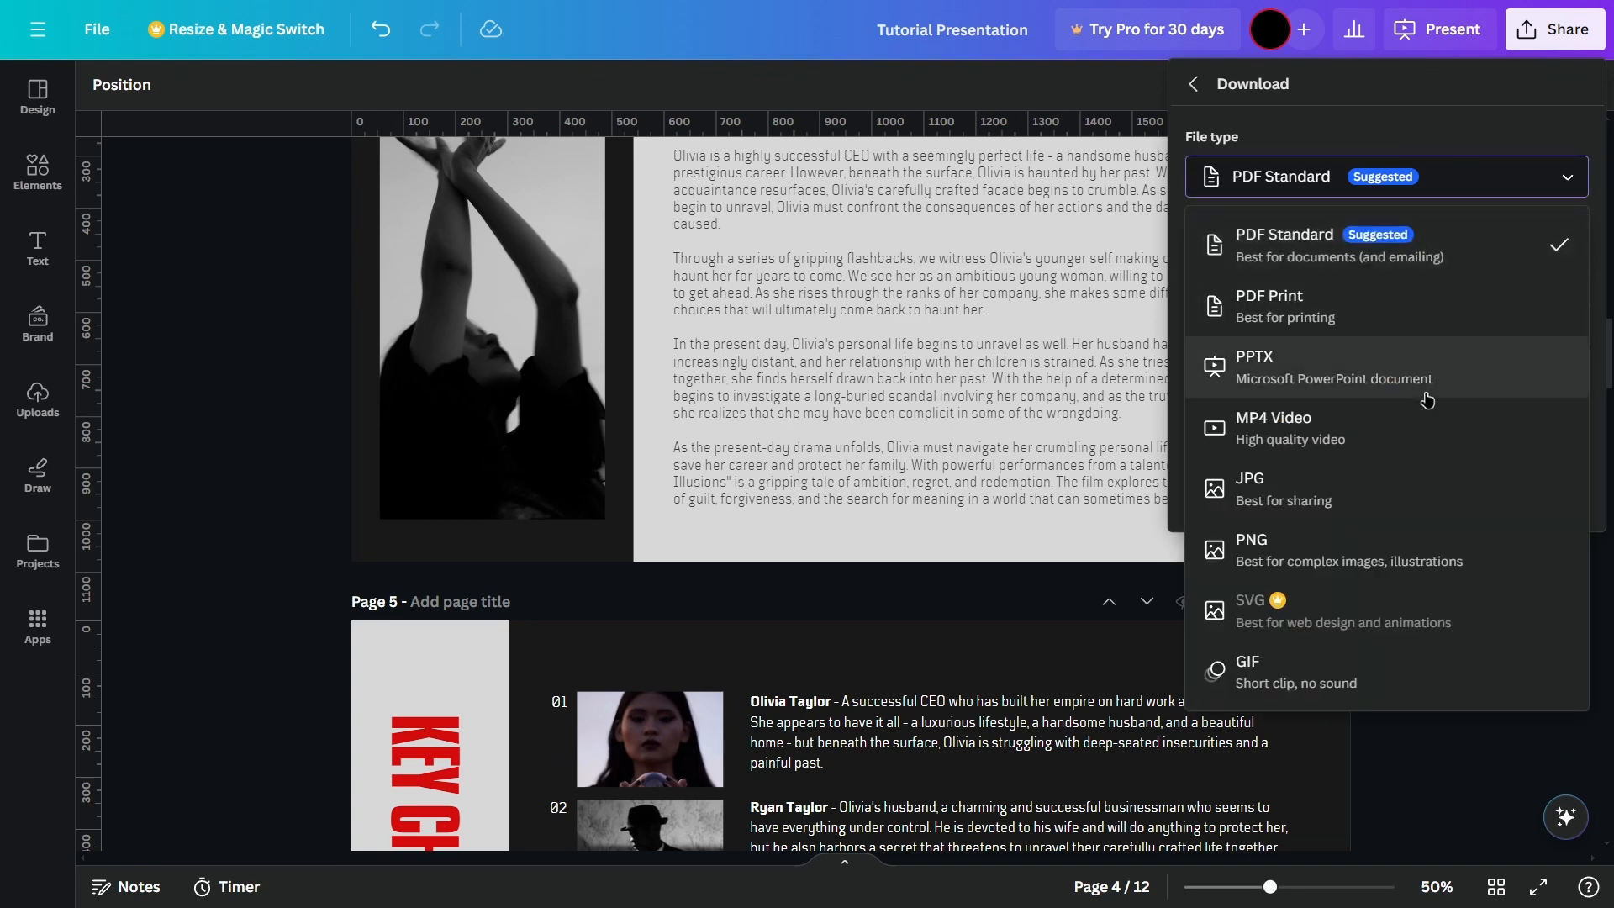